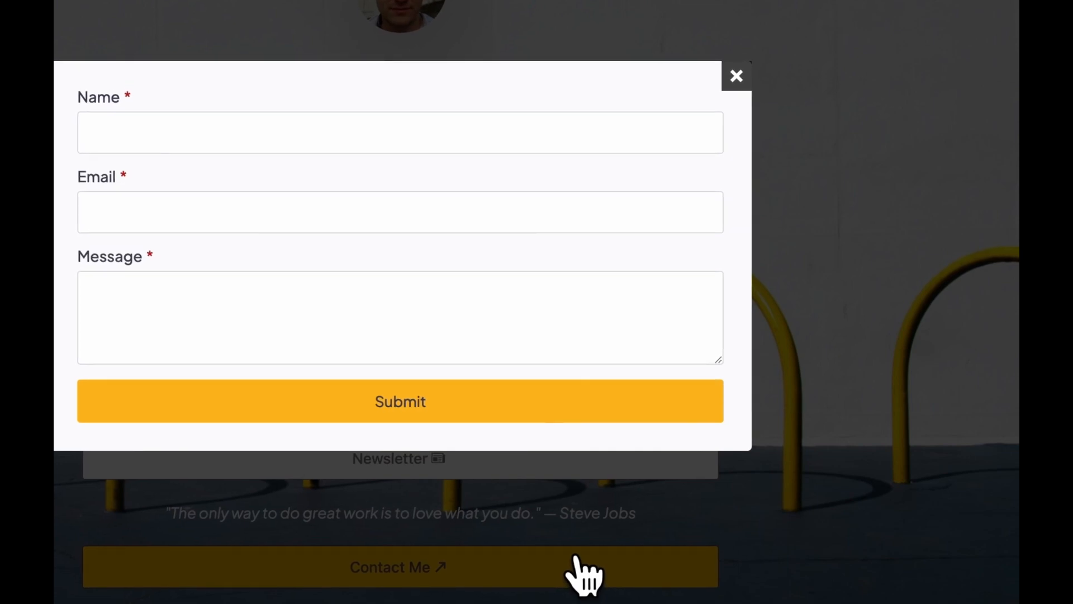
Step: Close the contact form pop-up on the finished link-in-bio page
left_click(737, 77)
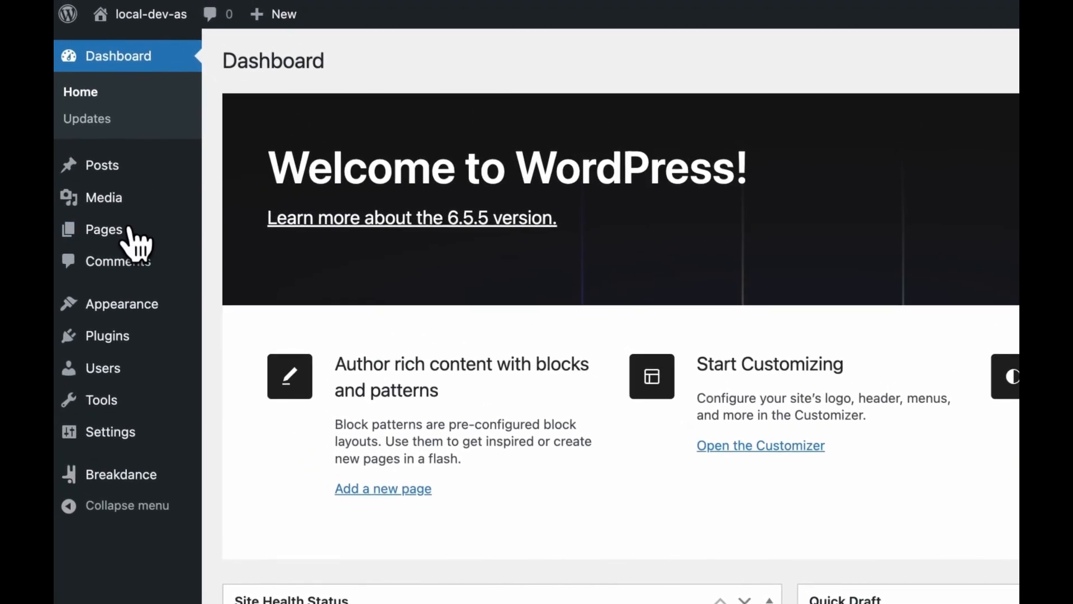
Step: Create a new page titled 'Linktree: Tutorial' and open it in the Breakdance editor
mouse_move(45, 178)
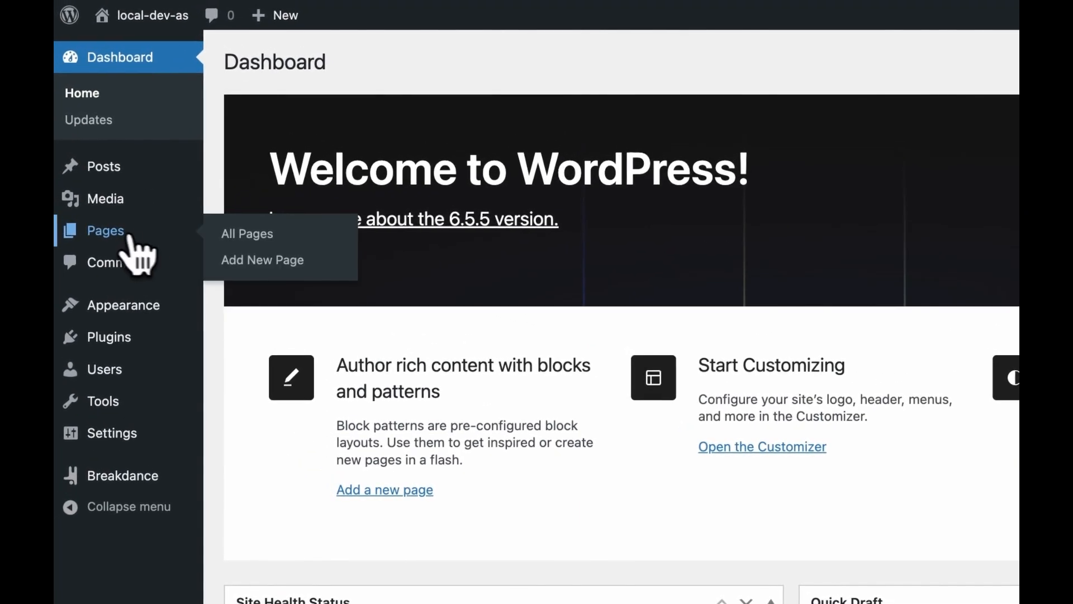
left_click(241, 262)
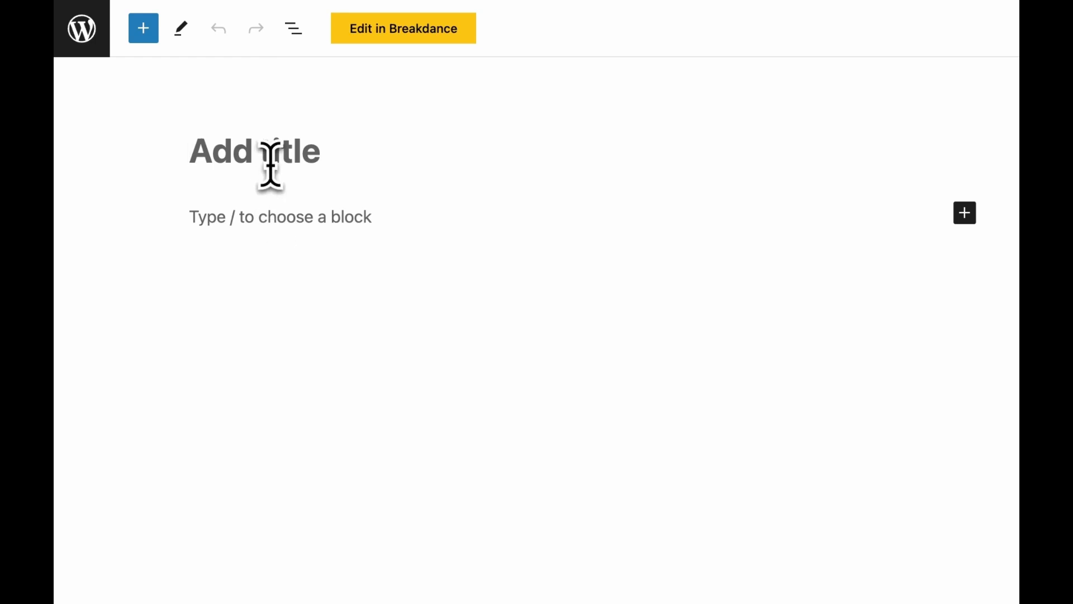
type("Linktree: Tutorial")
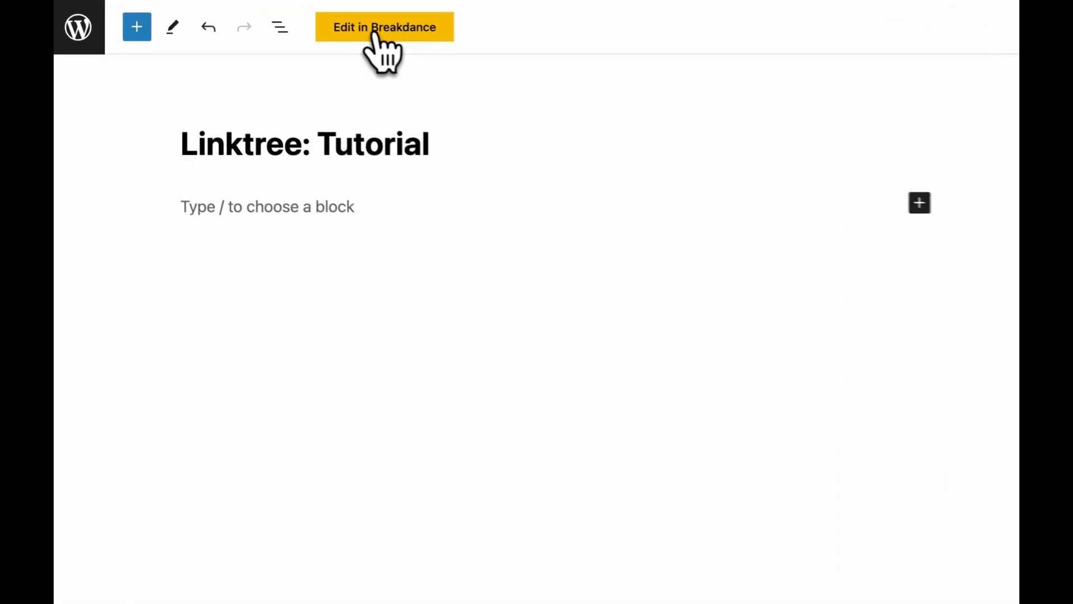
left_click(290, 26)
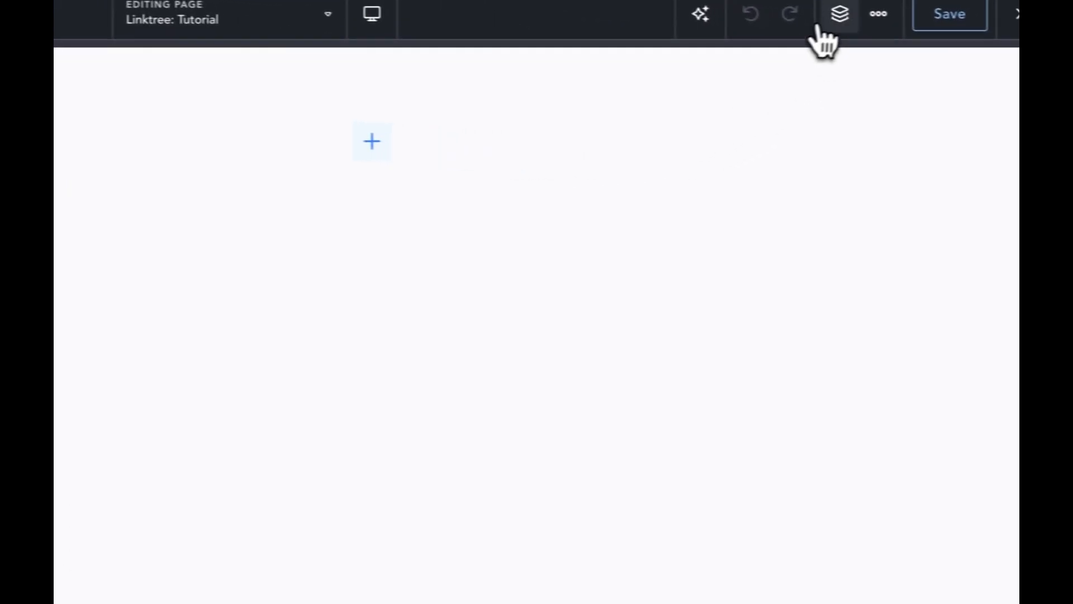
left_click(815, 17)
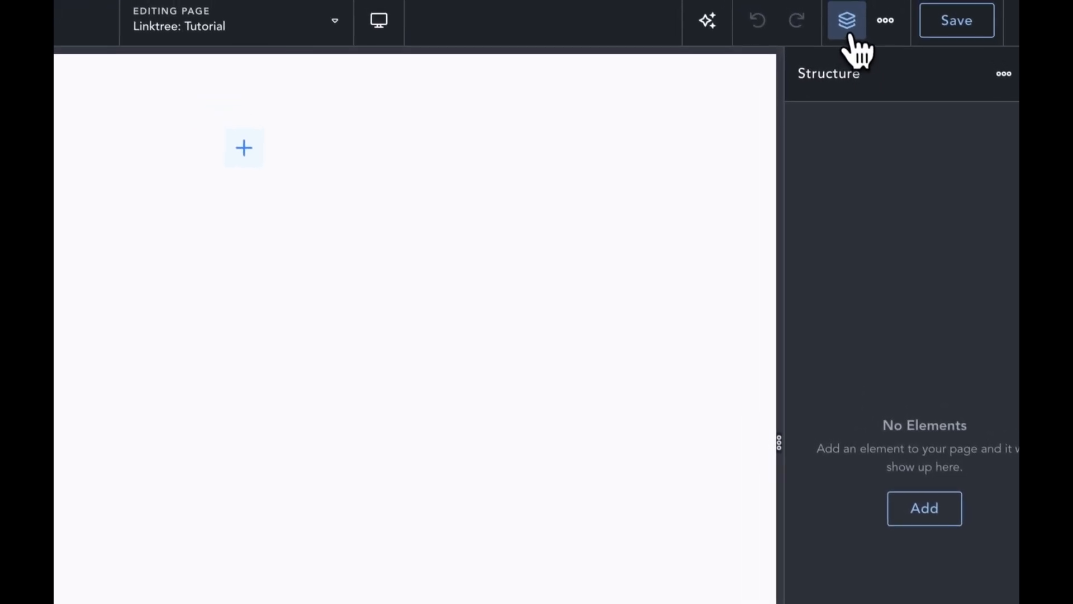
Step: Add a Section to the empty page
left_click(850, 35)
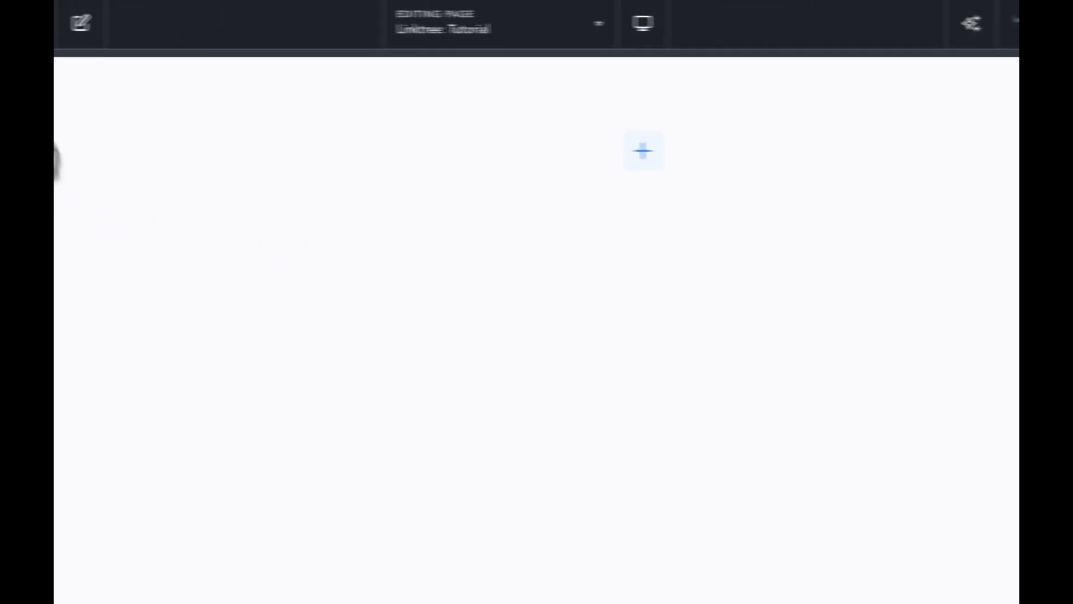
left_click(91, 26)
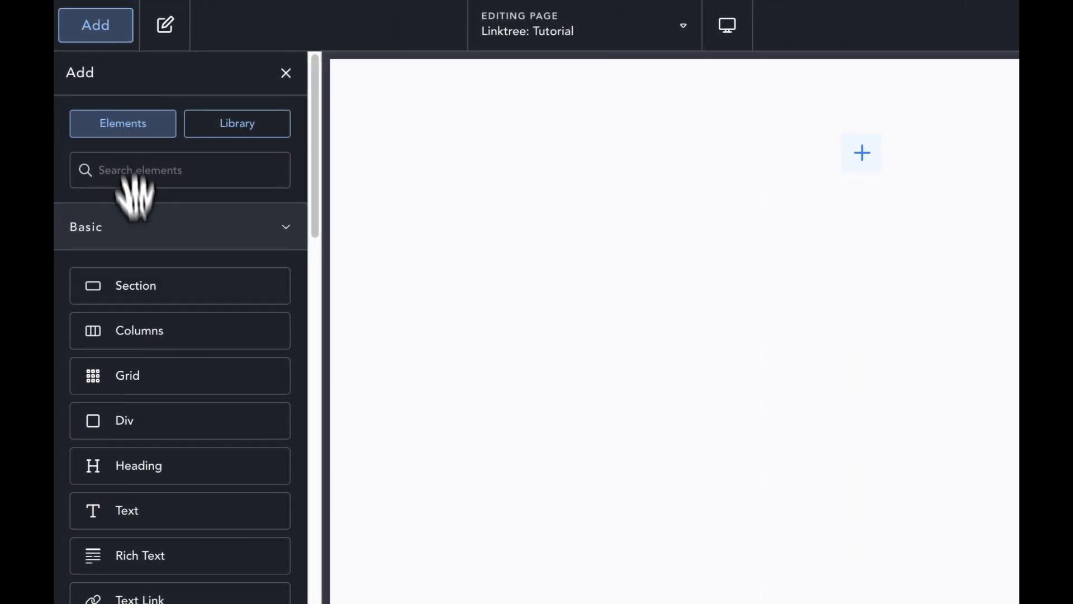
left_click(140, 284)
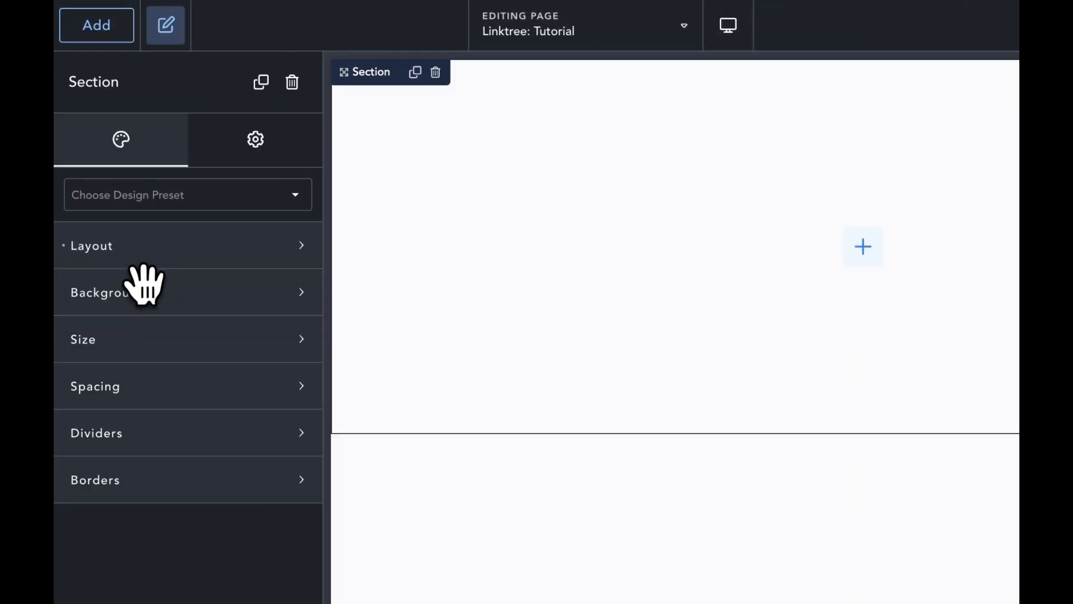
left_click(915, 28)
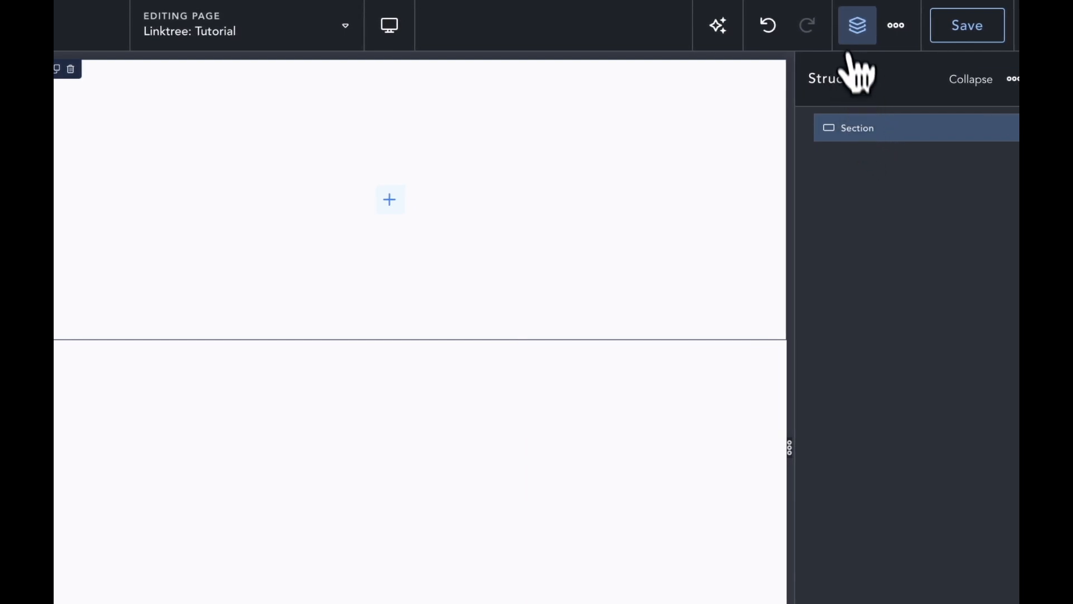
left_click(855, 34)
Step: Give the section 96 px top padding and 32 px left padding
left_click(178, 116)
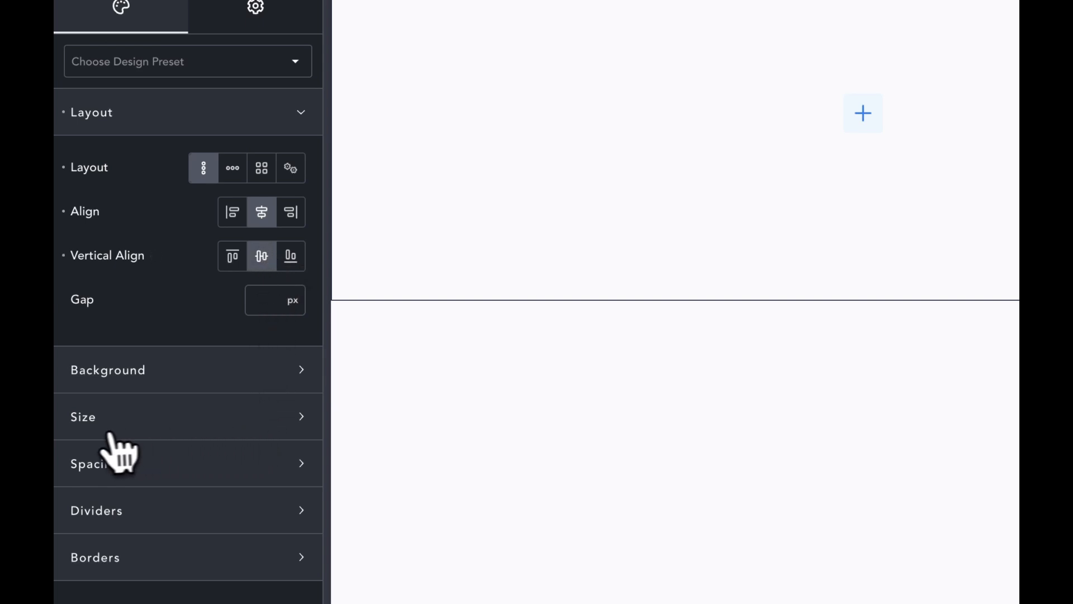
left_click(244, 423)
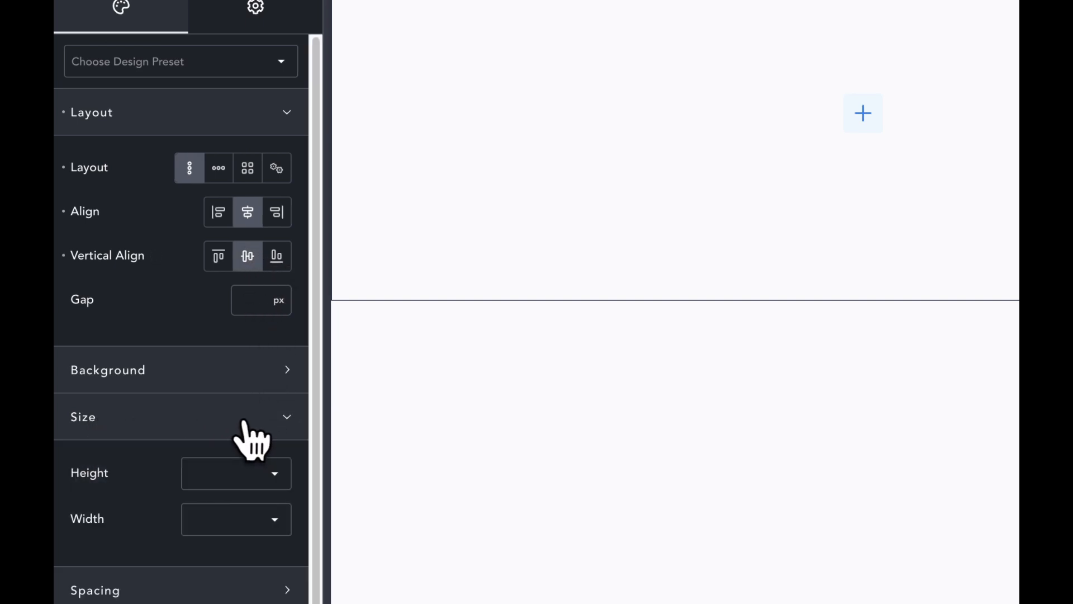
left_click(242, 428)
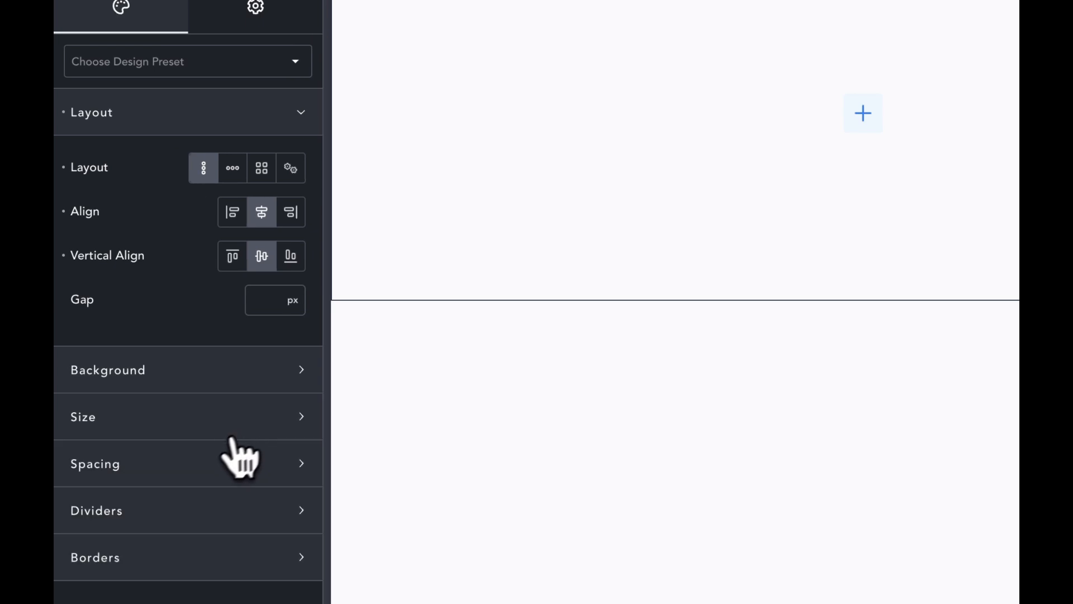
left_click(183, 482)
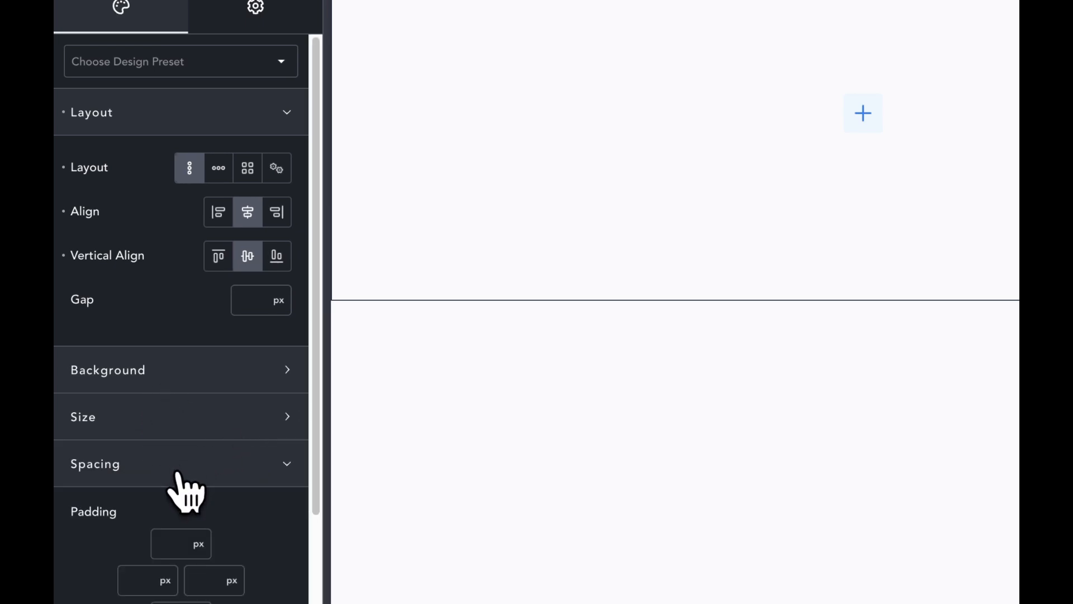
scroll(177, 474, "down", 2)
left_click(133, 499)
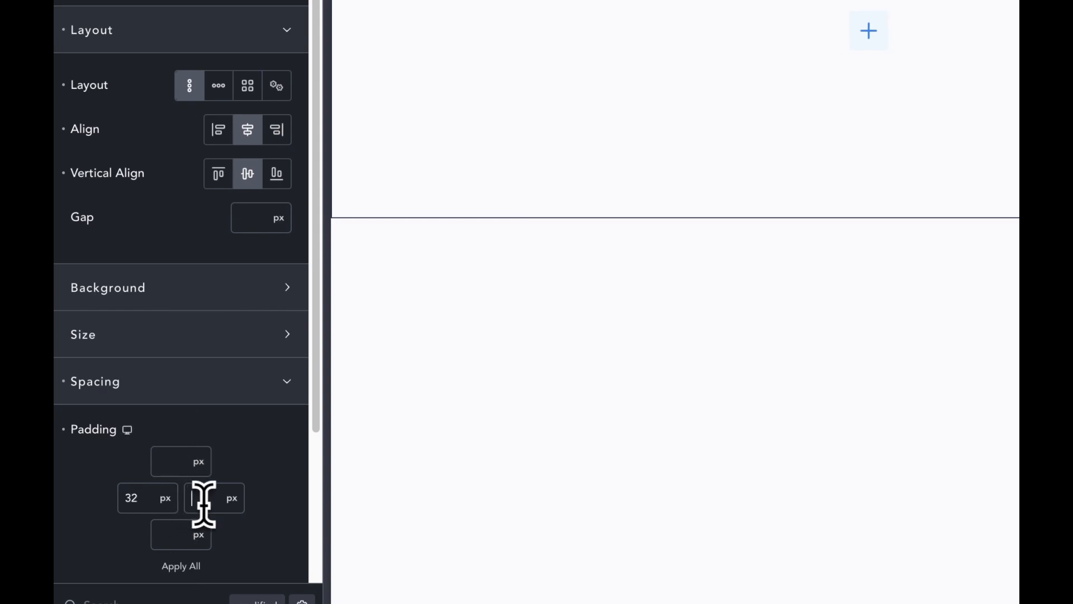
type("96")
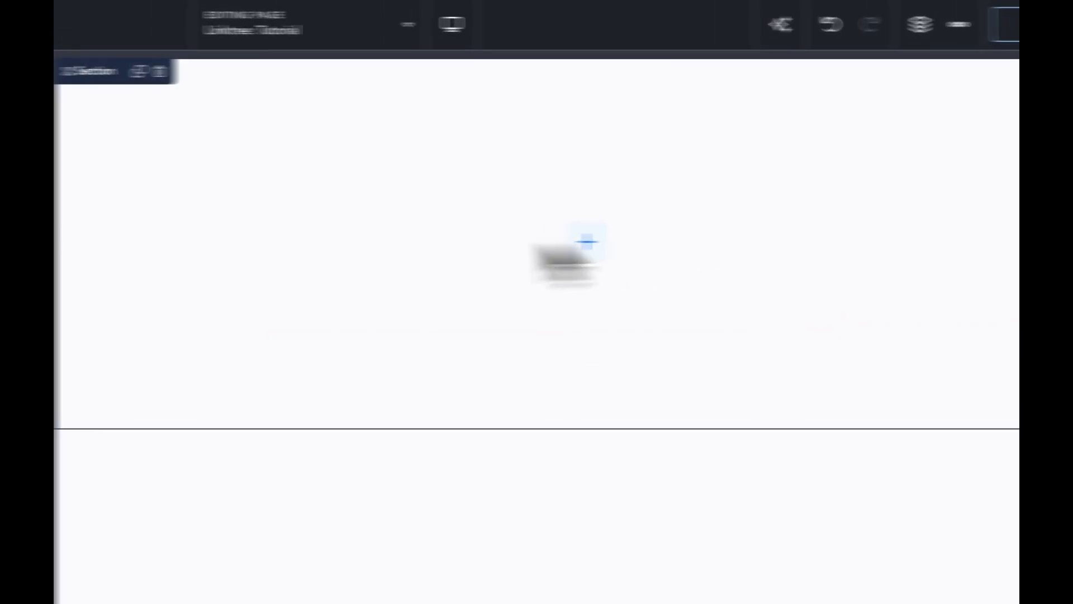
Step: Insert an Image, a Heading and a Text element into the section
left_click(125, 34)
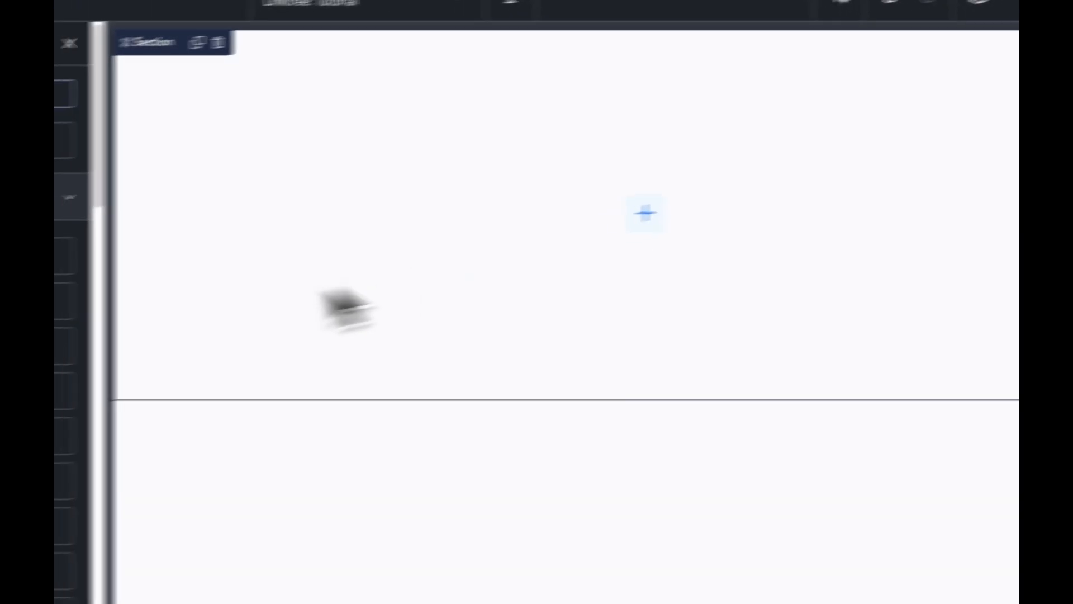
type("image")
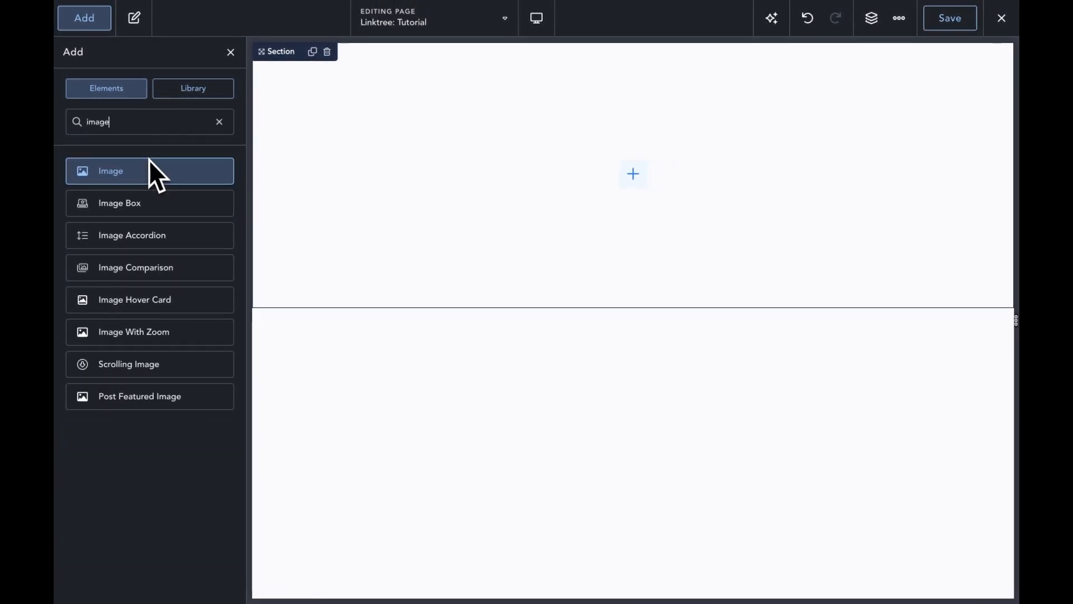
left_click(149, 160)
left_click(85, 19)
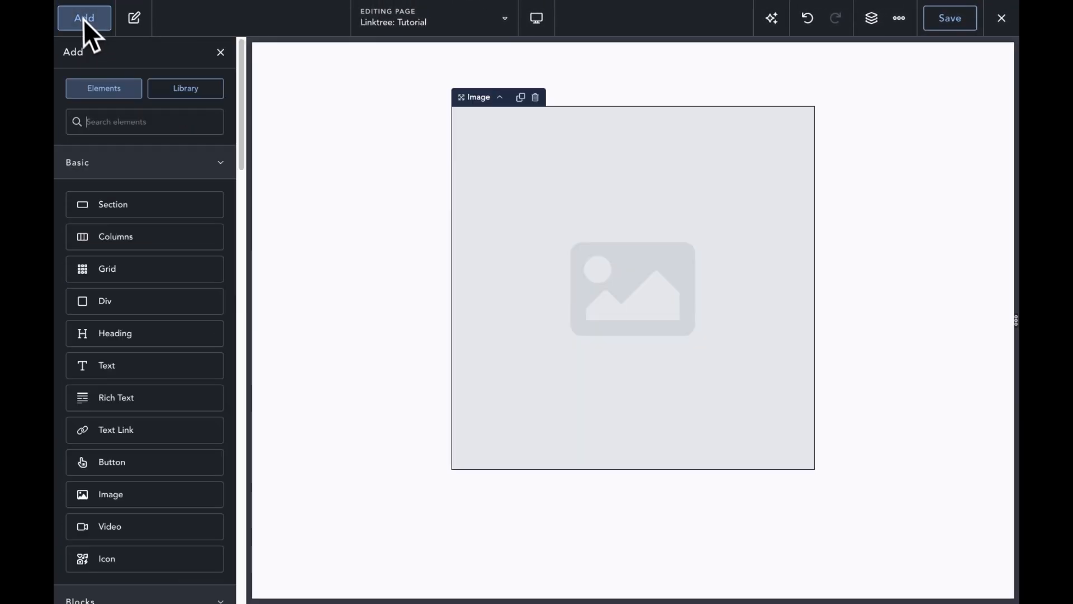
type("headin")
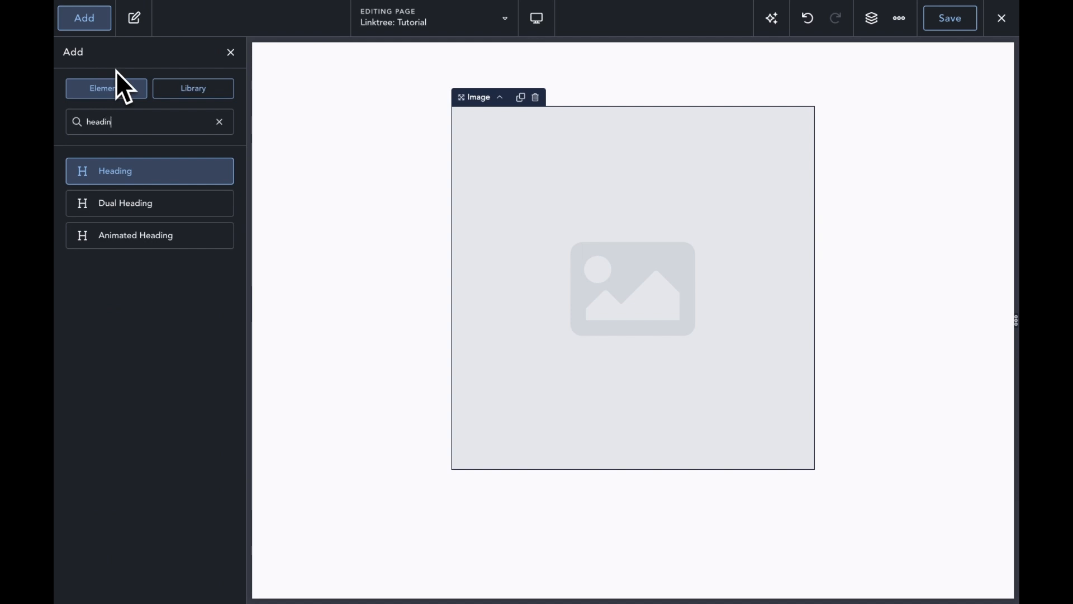
key("Return")
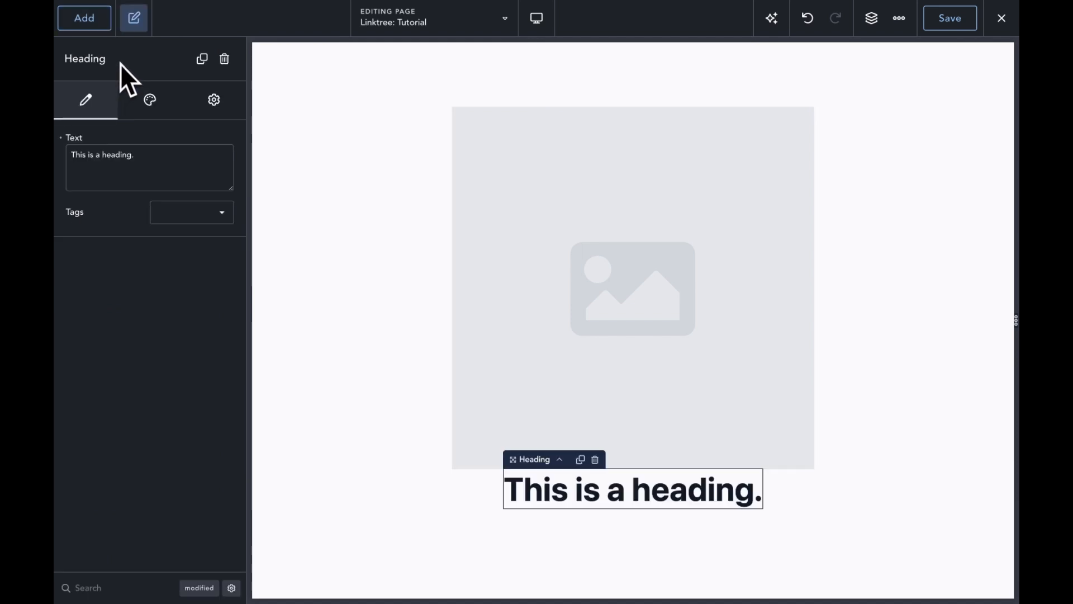
left_click(85, 19)
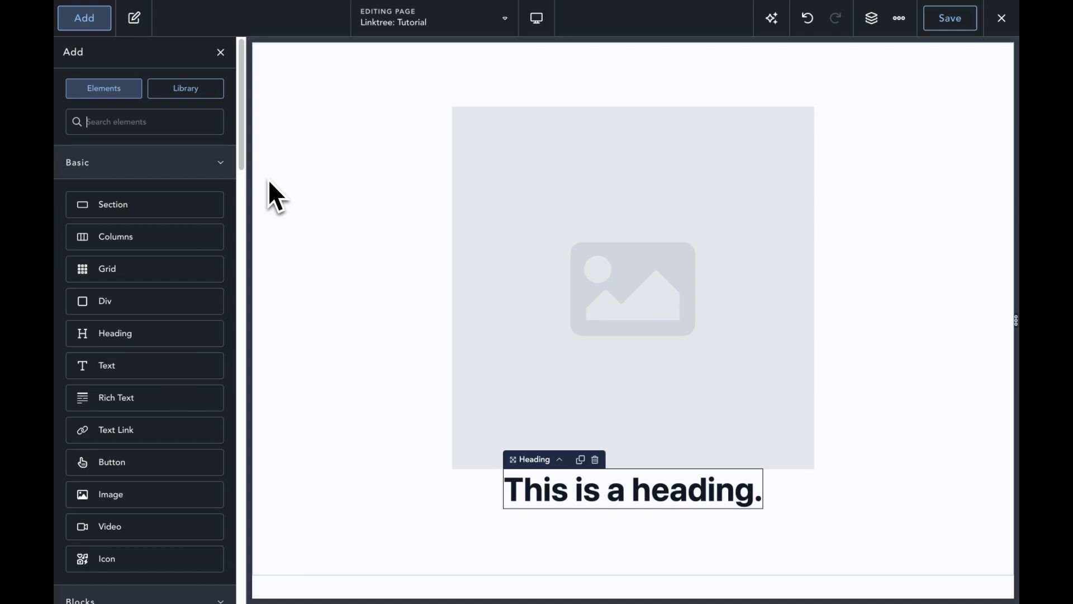
type("text")
key("Return")
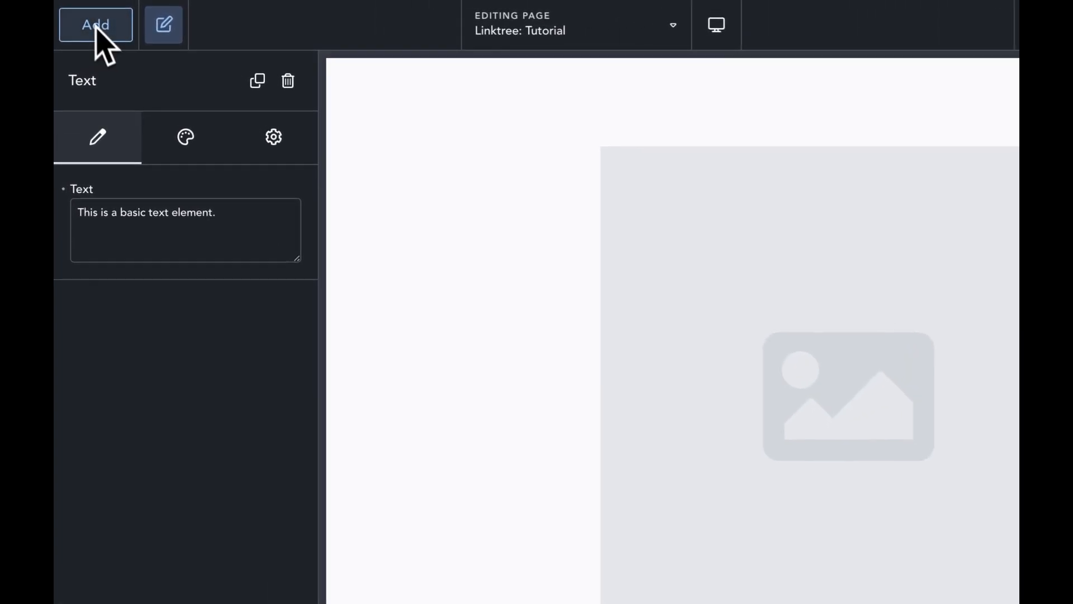
Step: Add Social Icons and a Click Here Button below the text
left_click(96, 28)
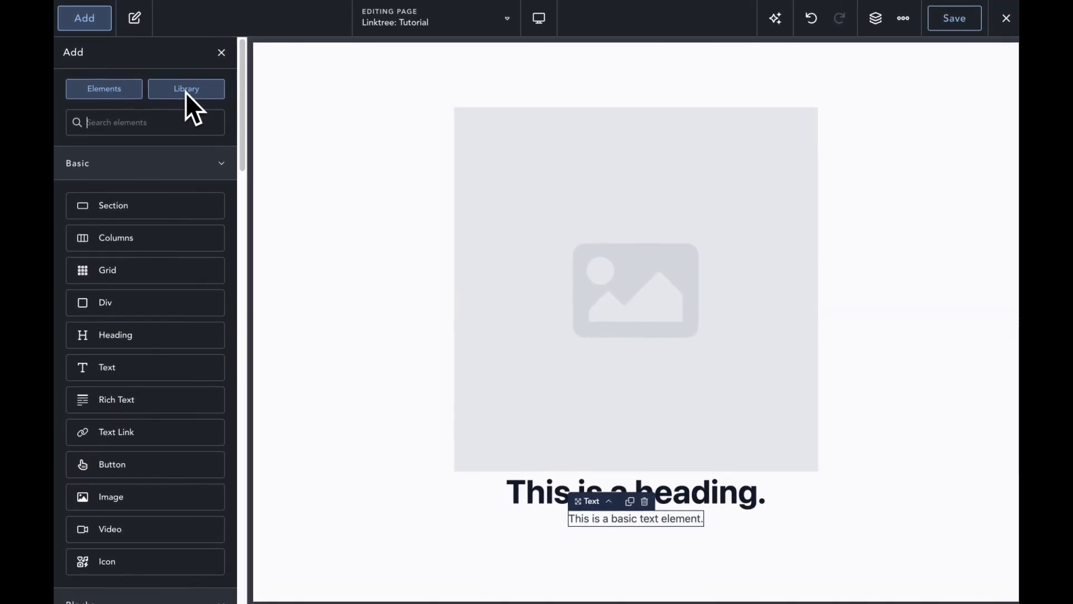
type("soci")
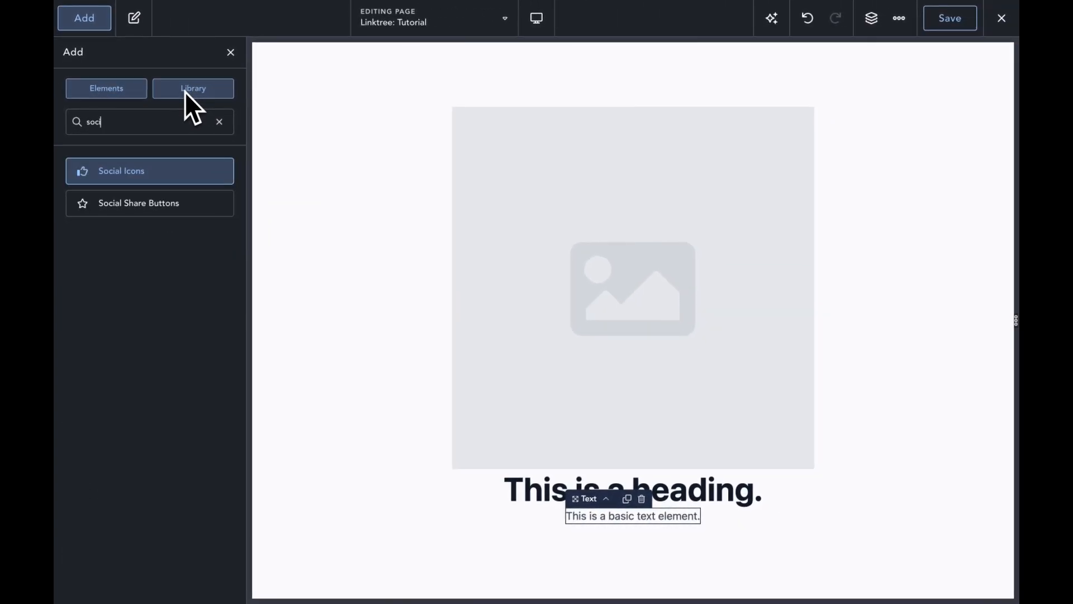
key("Return")
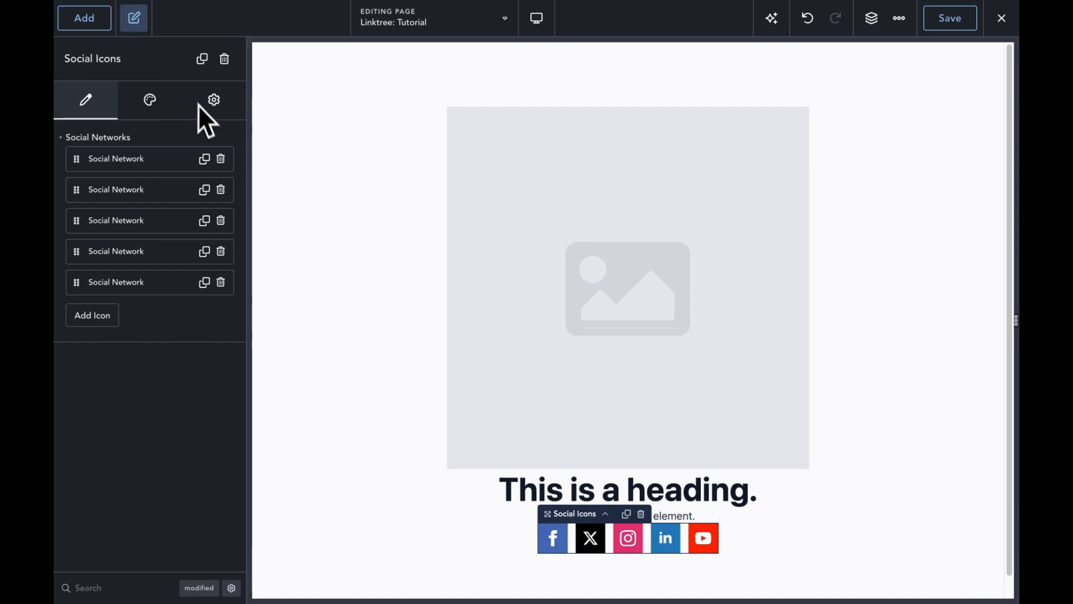
left_click(101, 27)
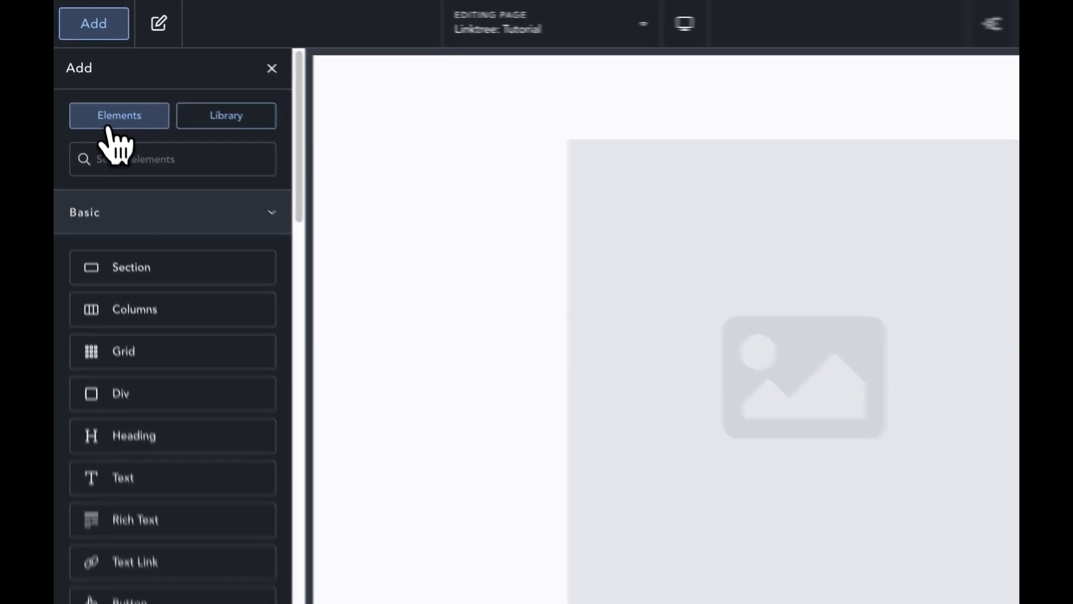
type("bu")
key("Return")
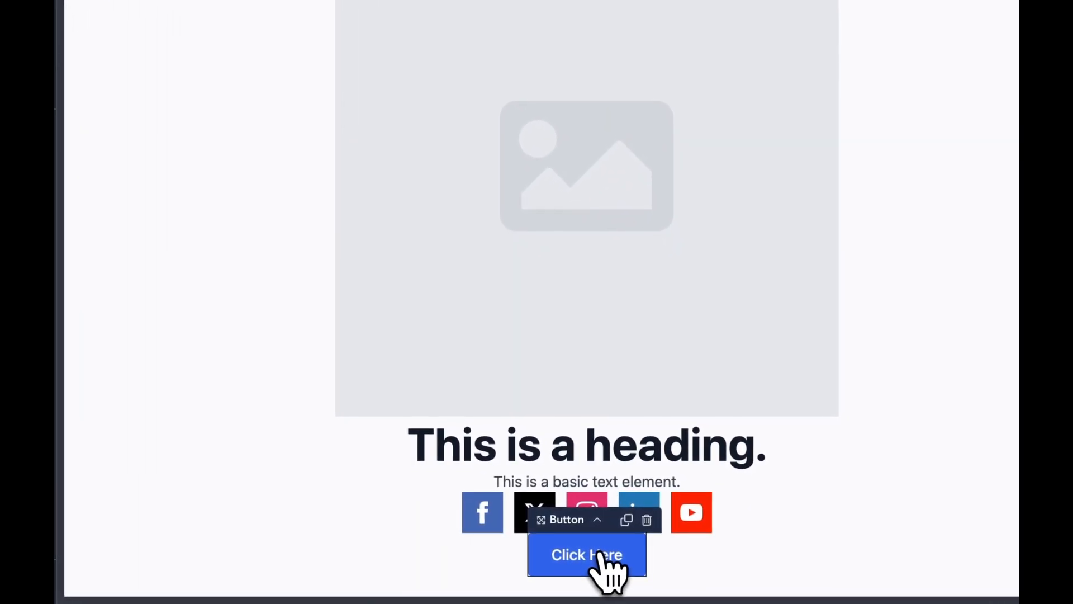
Step: Make three Click Here buttons and place a copy of the text element below them
key("super+d")
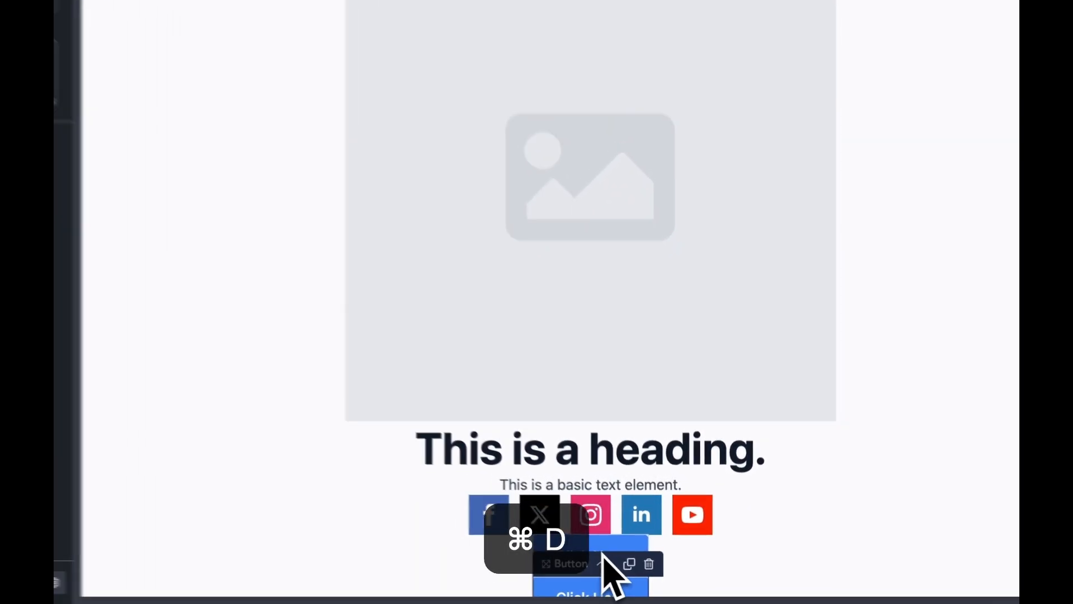
key("super+d")
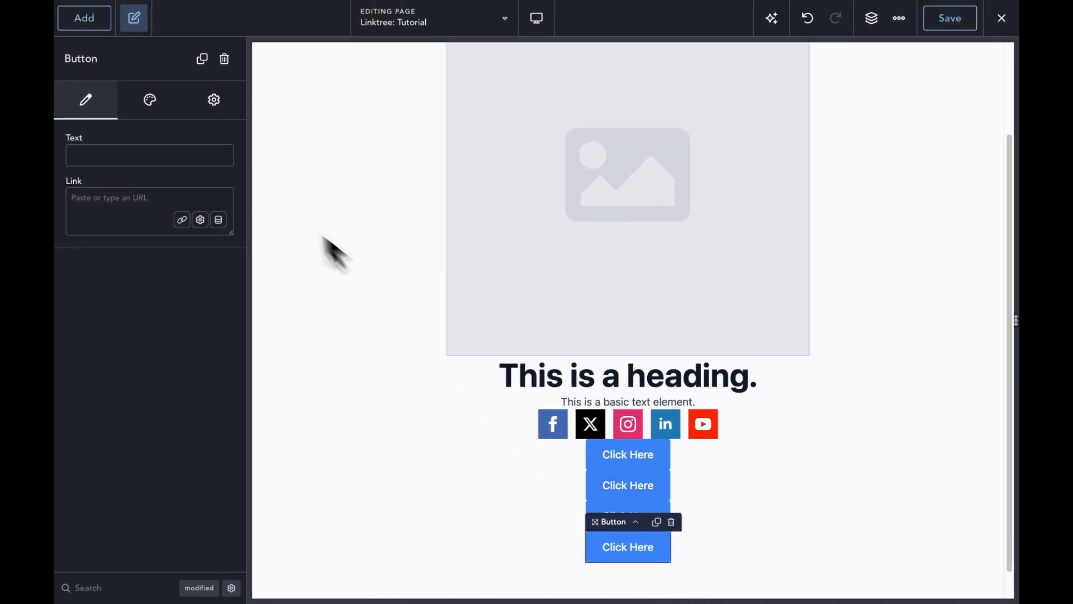
left_click(609, 400)
key("super+d")
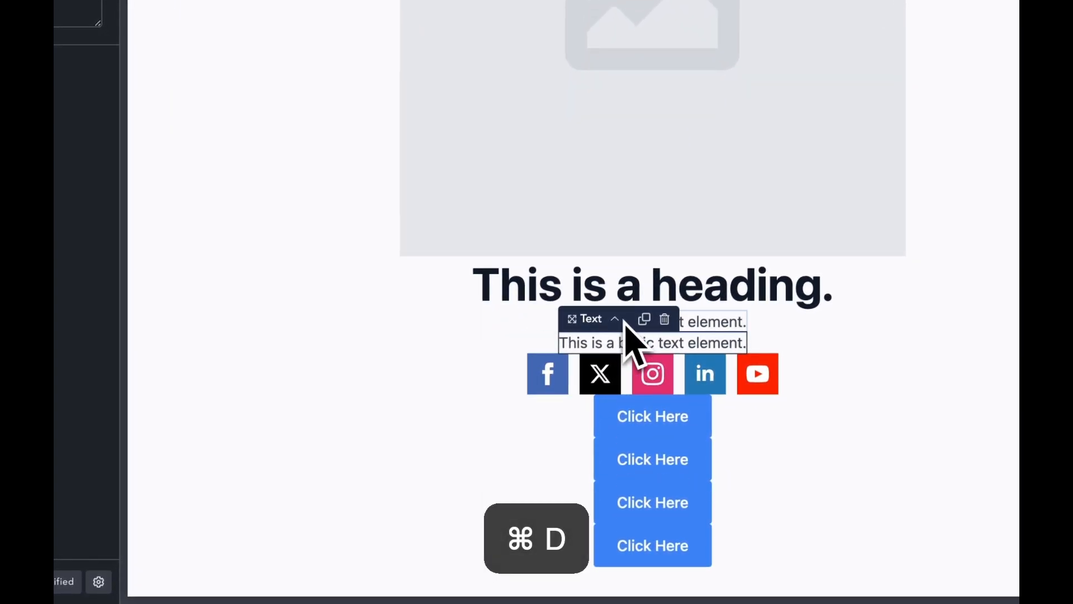
left_click_drag(623, 348, 666, 564)
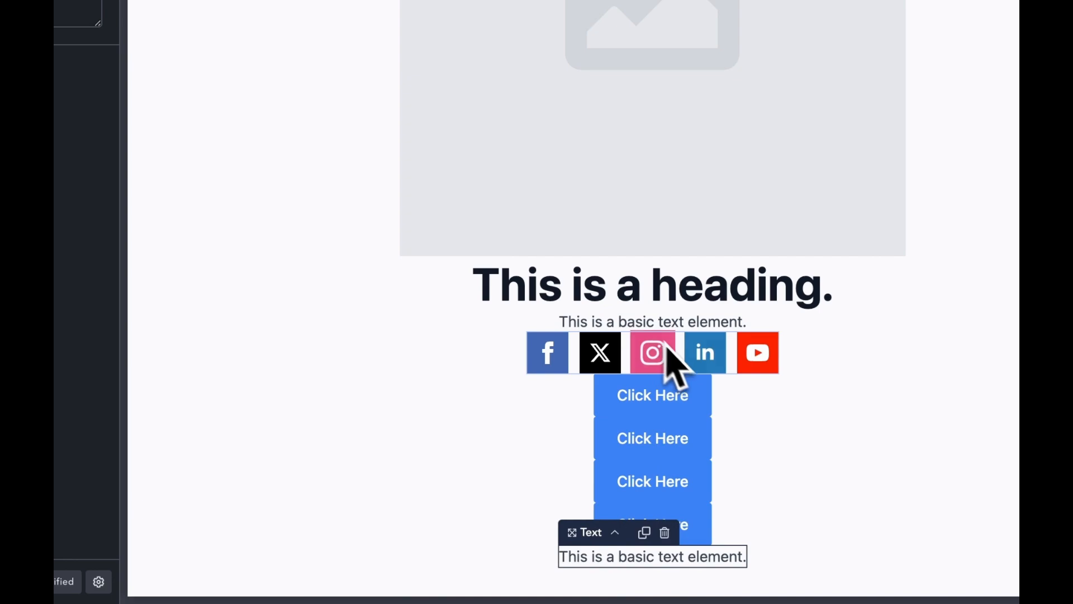
Step: Duplicate the fourth Click Here button and move the copy below the new text
left_click(709, 540)
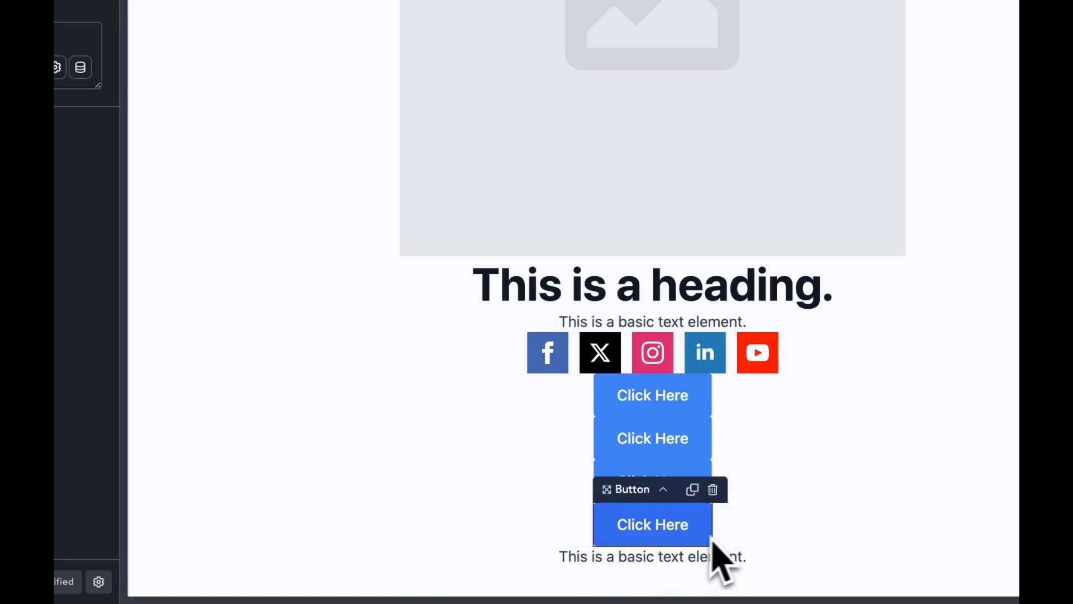
key("super+d")
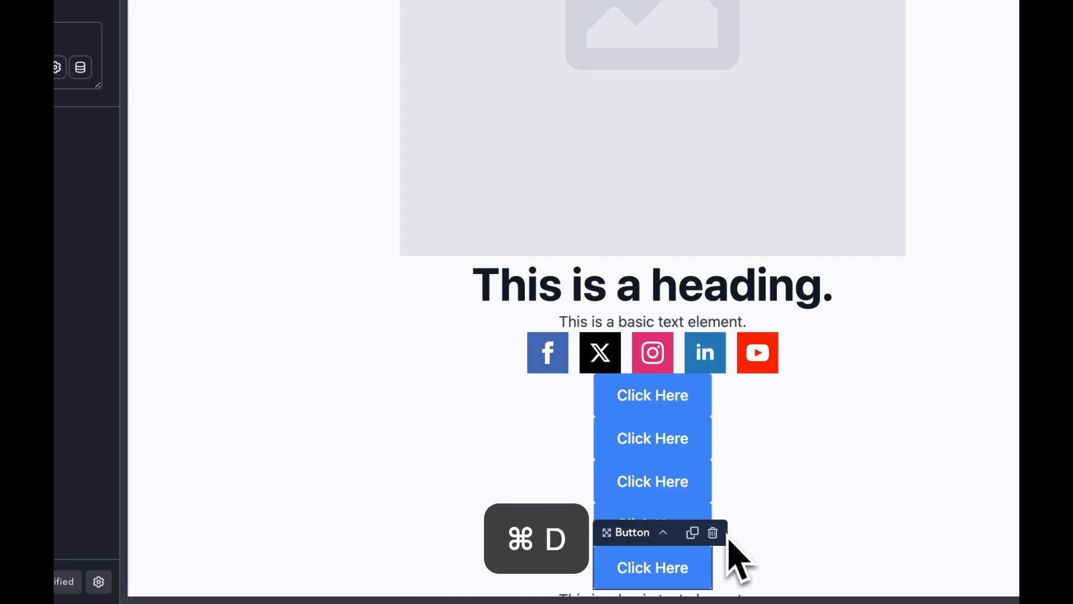
left_click_drag(693, 568, 718, 602)
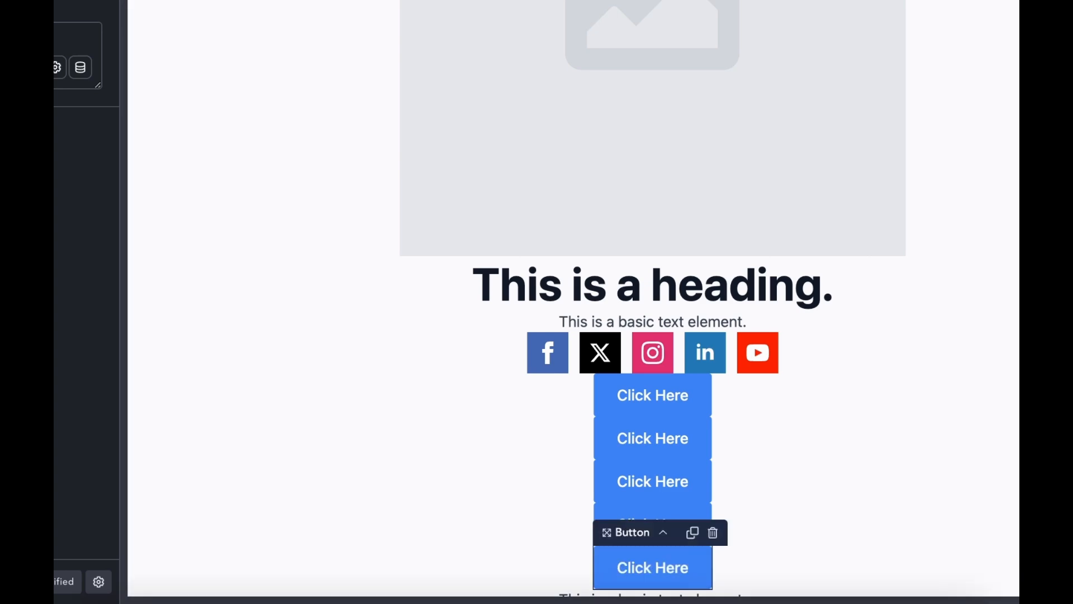
scroll(790, 424, "down", 2)
left_click_drag(670, 447, 649, 512)
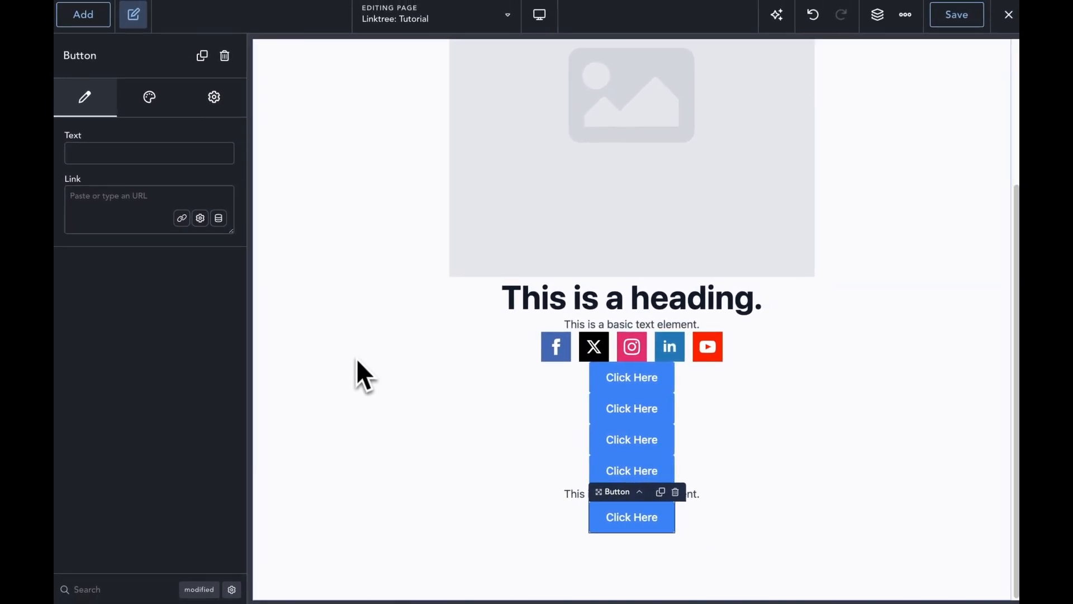
scroll(615, 262, "up", 3)
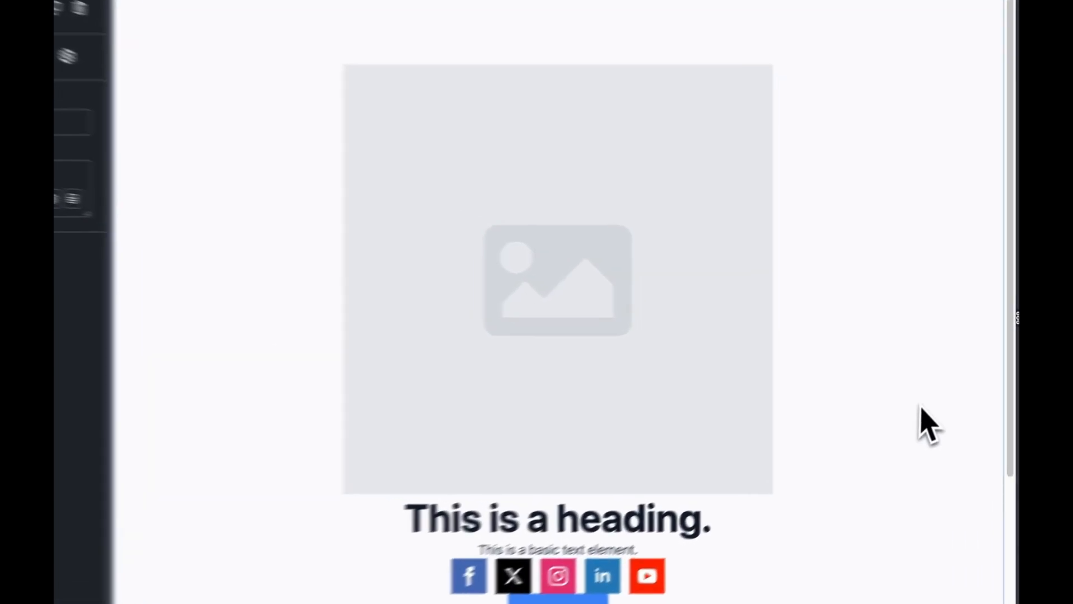
Step: Resize the image placeholder to 100 × 100 px and show its border options
left_click(661, 293)
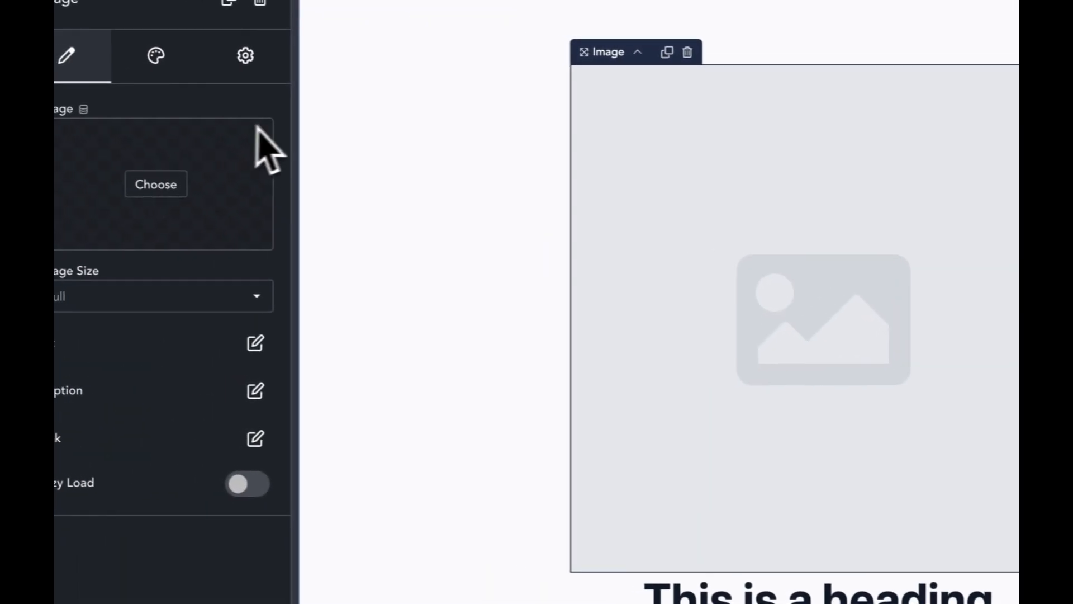
left_click(199, 69)
left_click(200, 158)
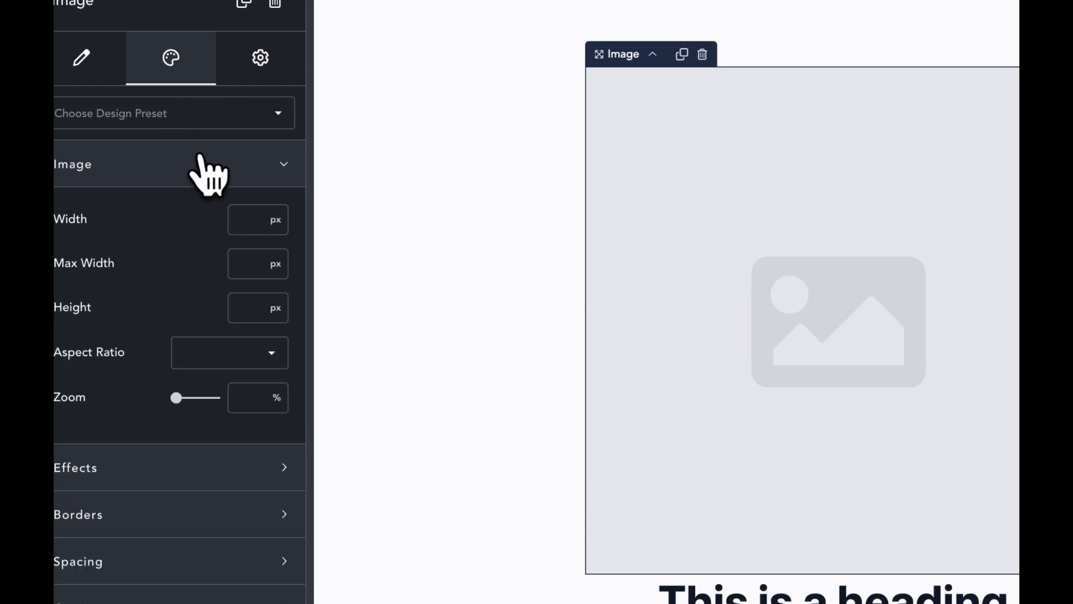
left_click(274, 218)
type("100")
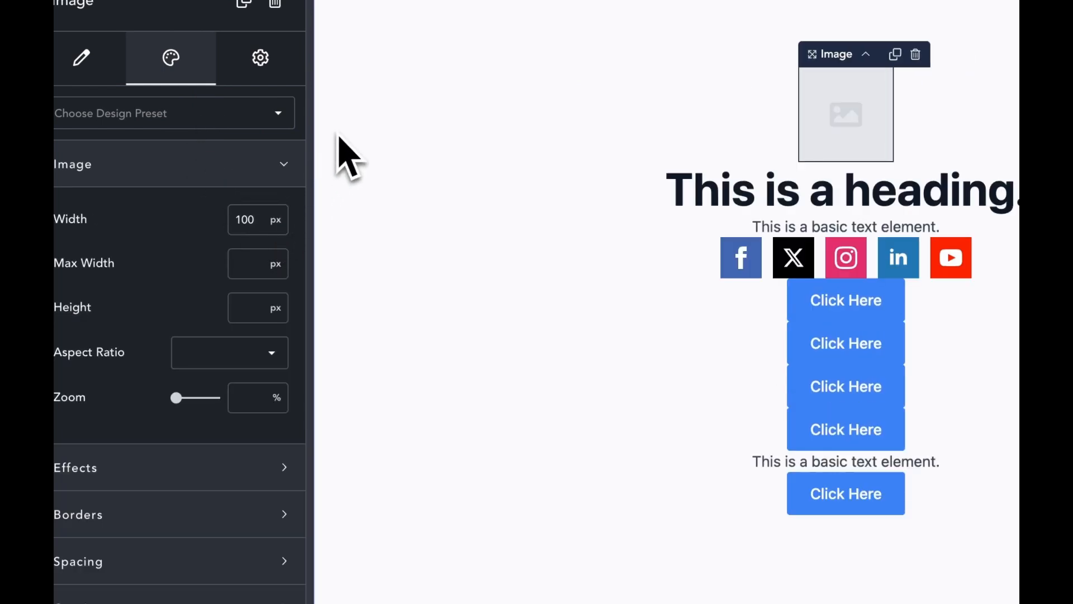
type("1")
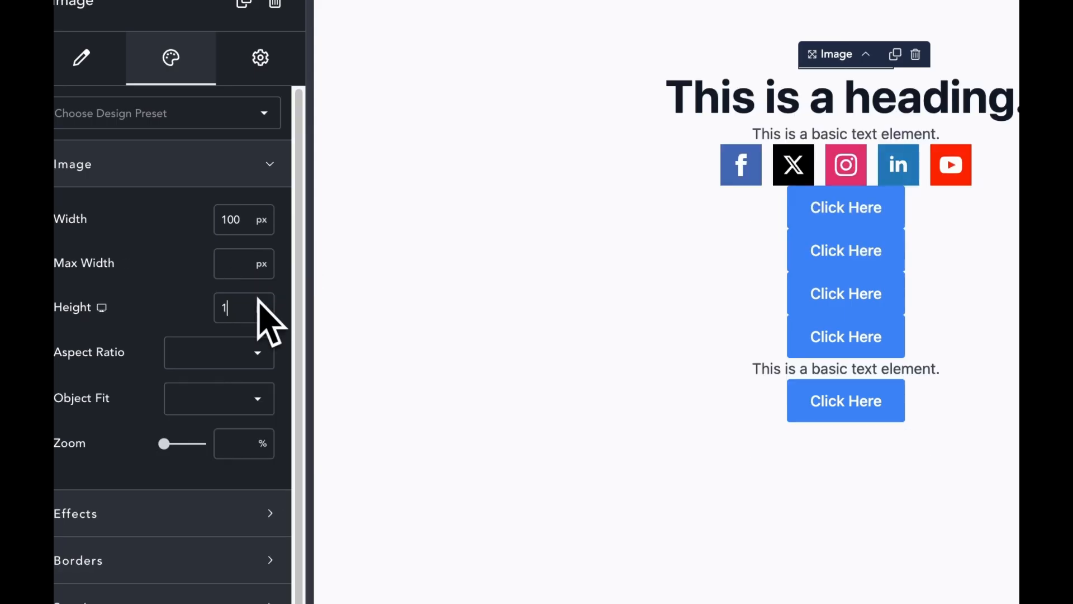
type("00")
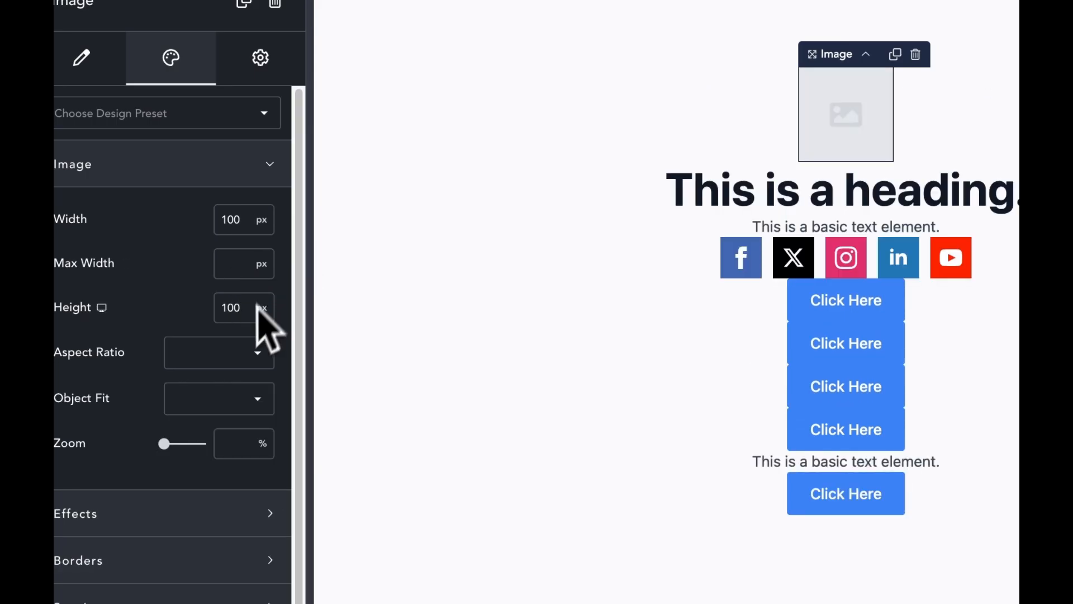
left_click(188, 561)
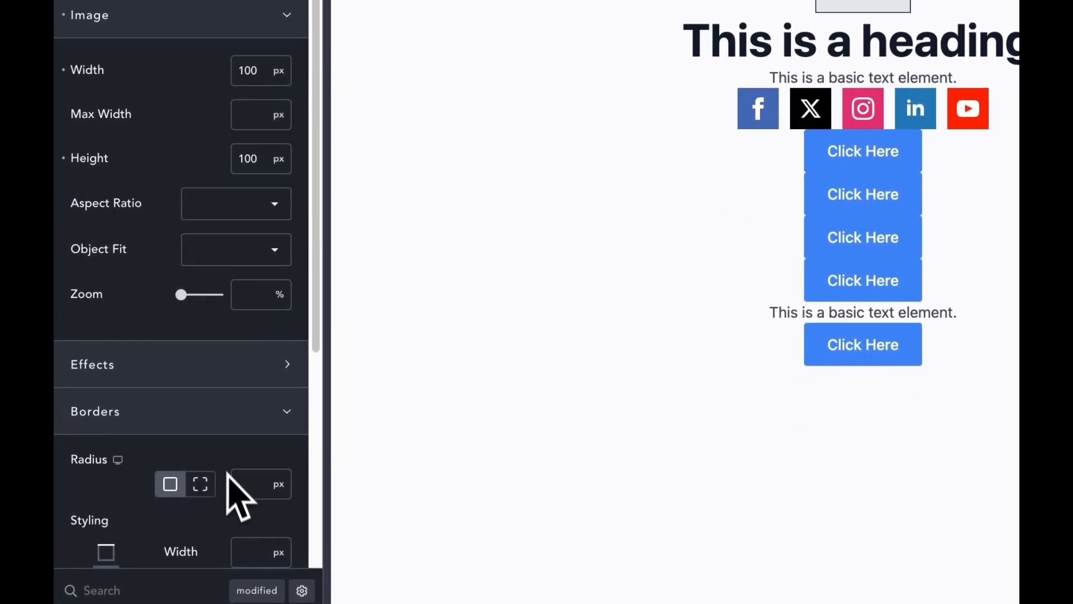
scroll(232, 486, "down", 4)
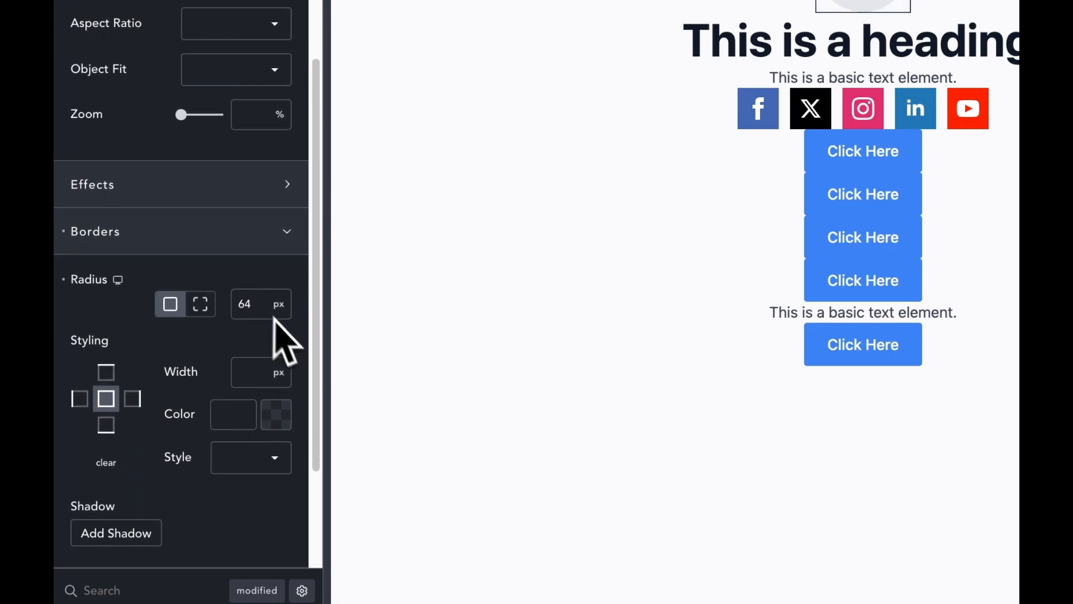
Step: Give the image a 64 px radius and a drop shadow with spread 25
scroll(269, 392, "down", 2)
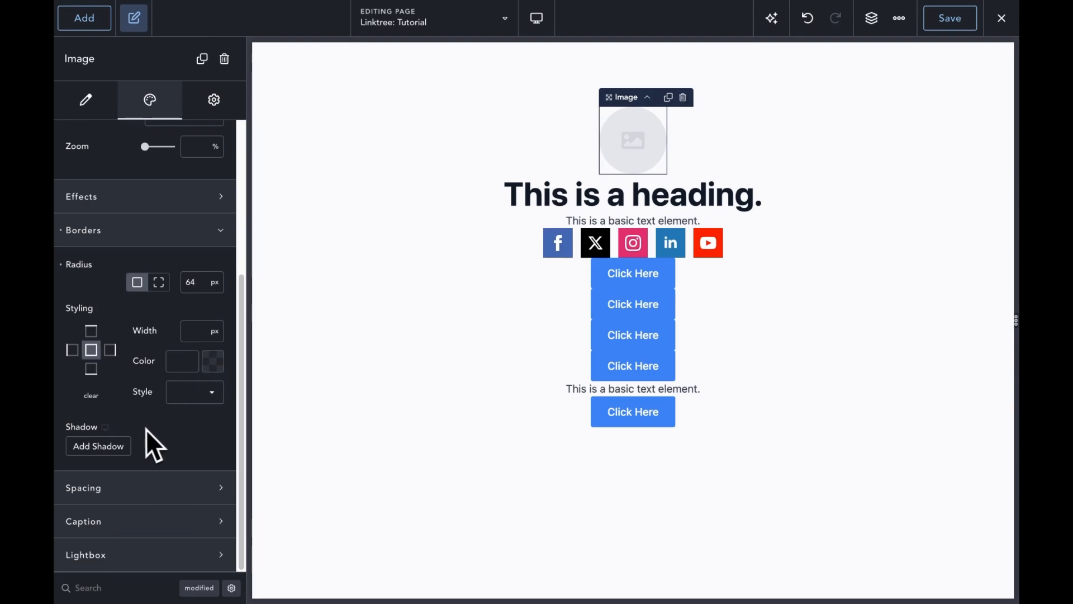
left_click(126, 446)
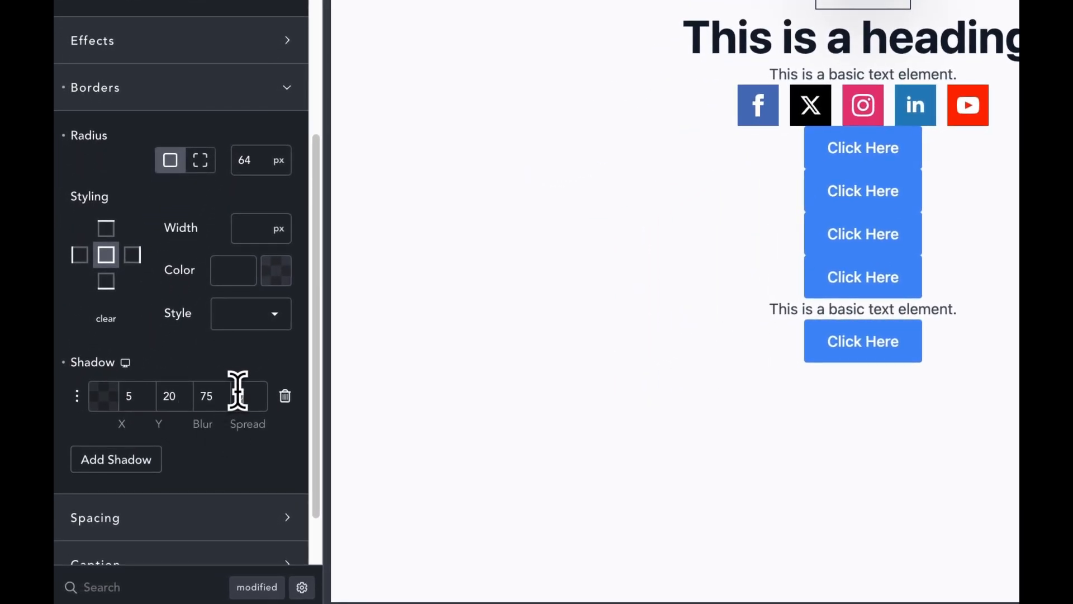
type("25")
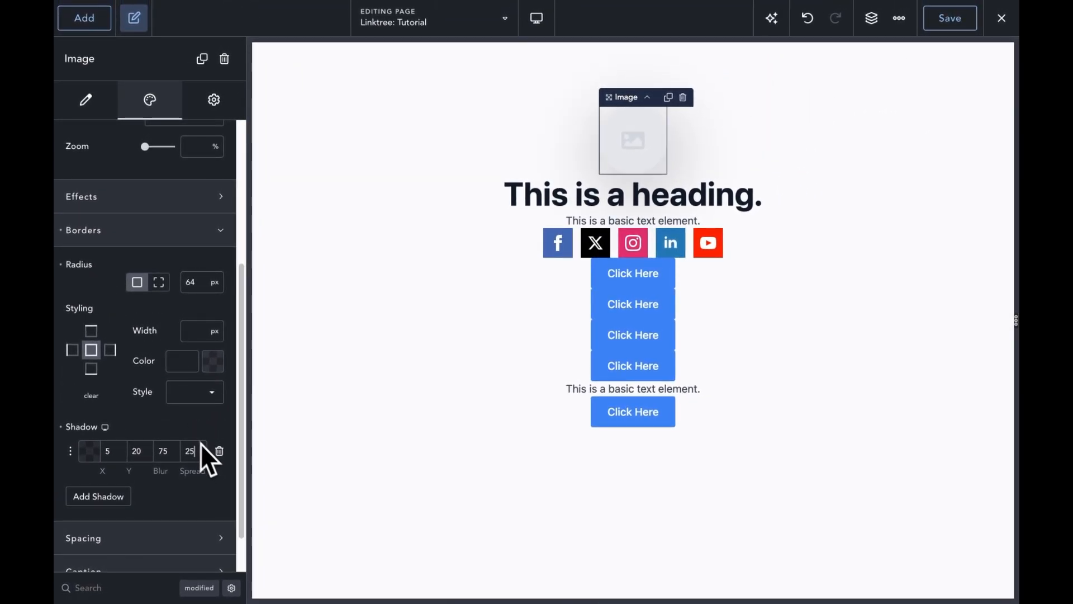
left_click(364, 466)
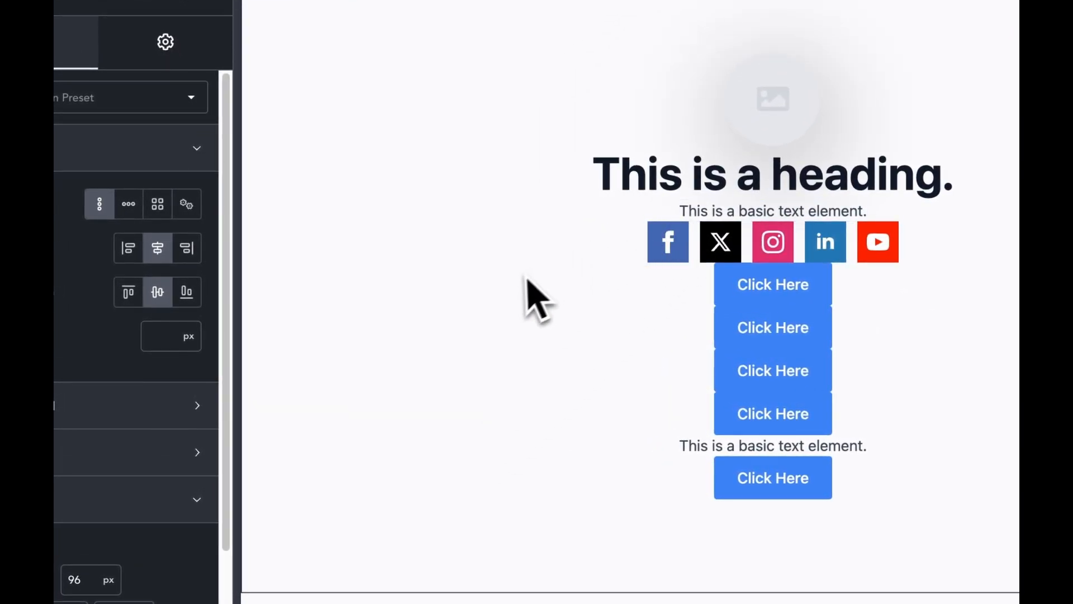
Step: Lower the image shadow's spread to 16 and preview the result
left_click(695, 192)
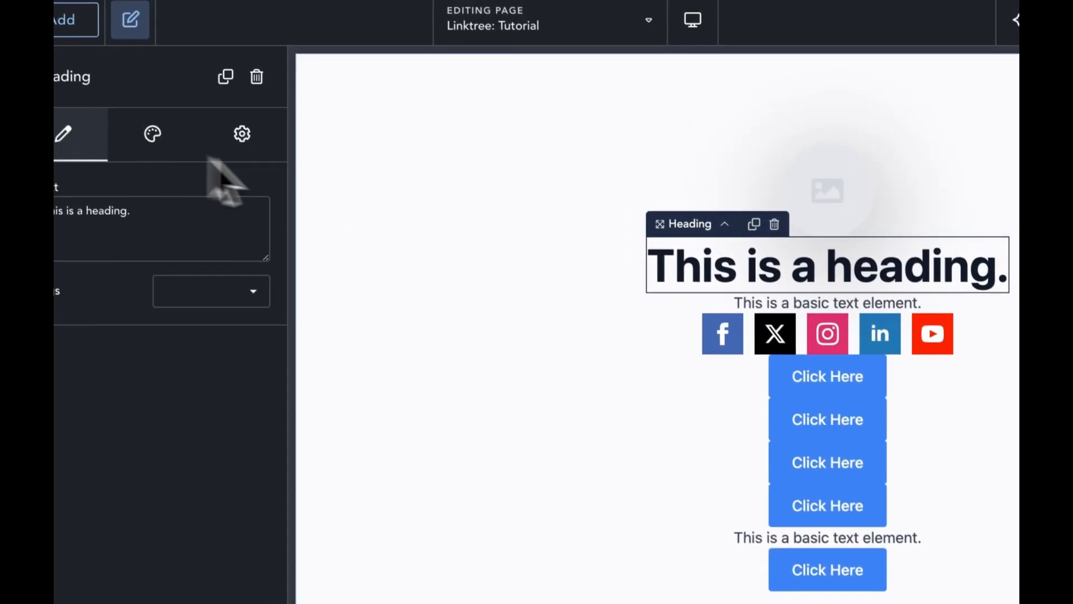
left_click(741, 176)
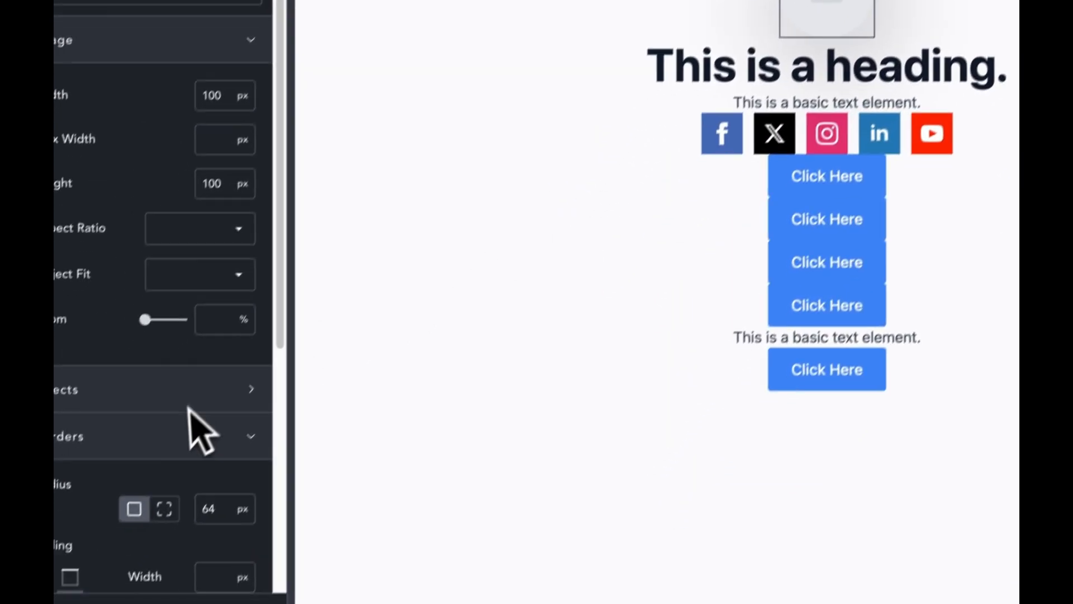
scroll(249, 537, "down", 7)
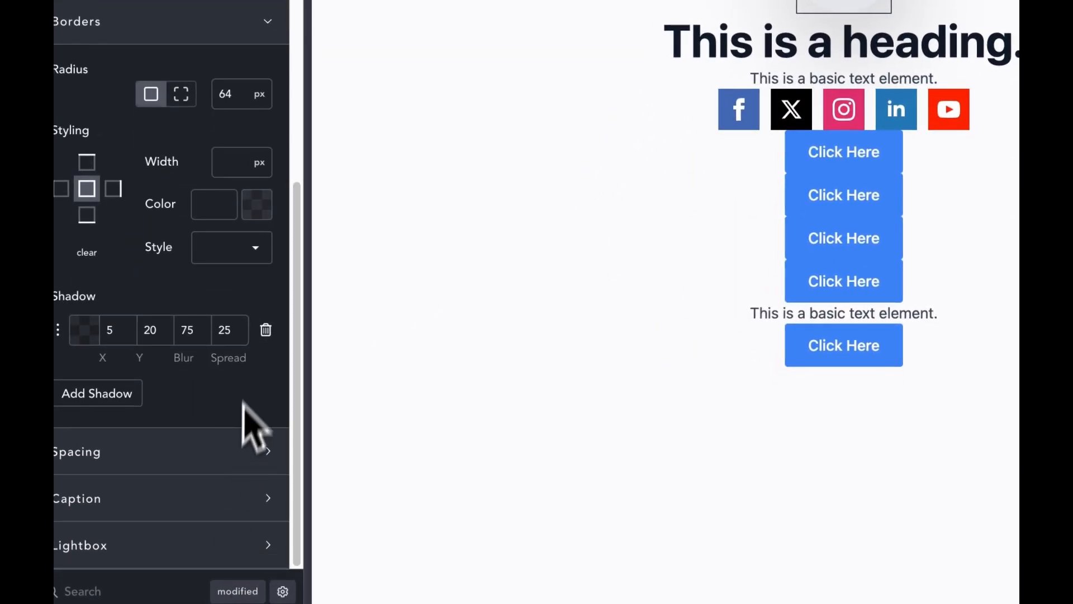
type("1")
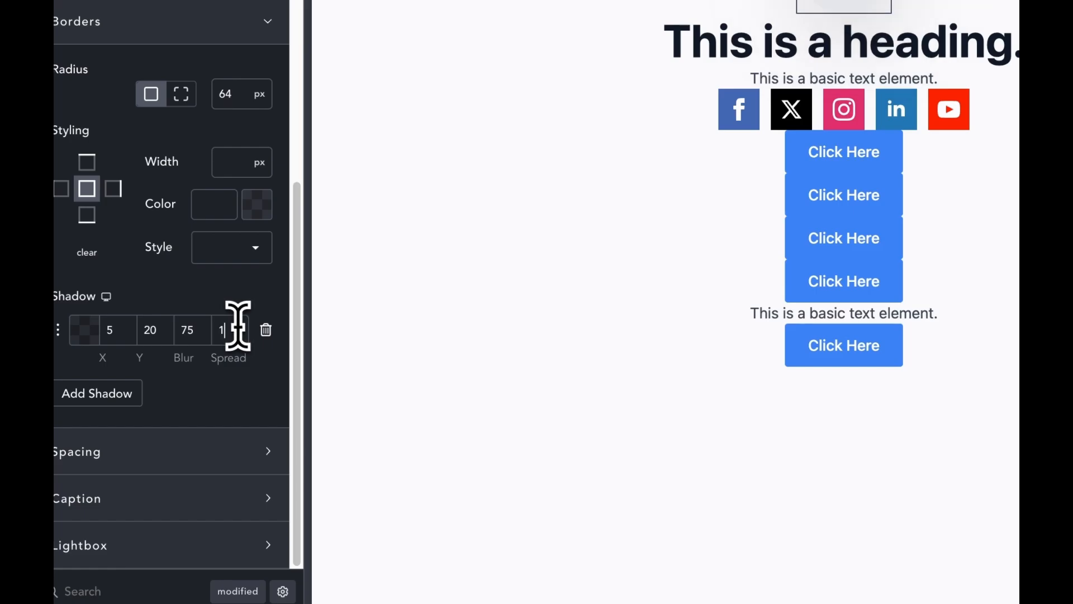
type("6")
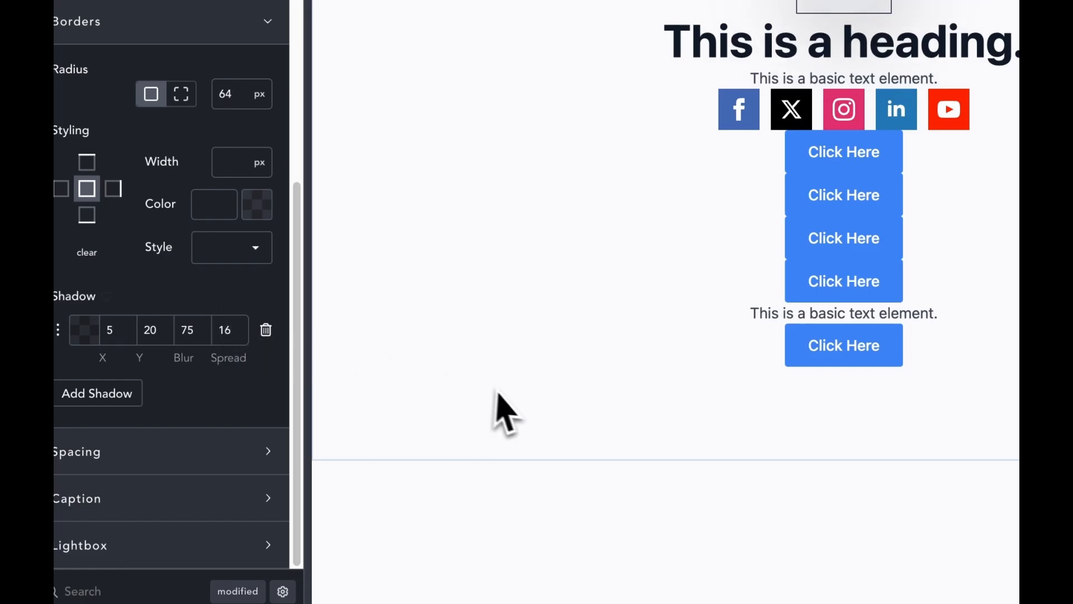
left_click(509, 396)
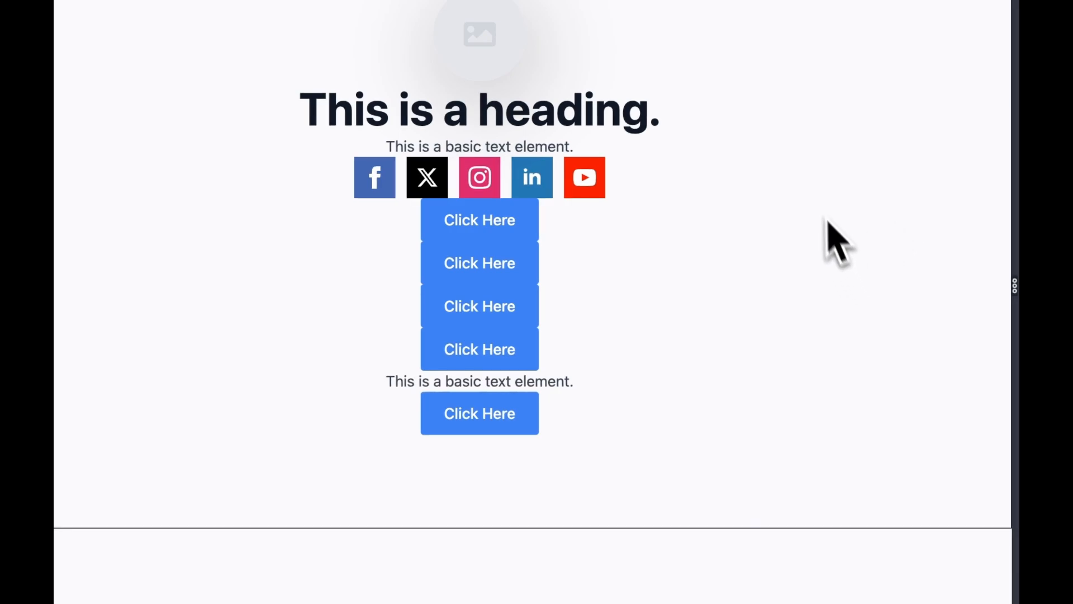
Step: Set the heading's font family to Plus Jakarta Sans
left_click(567, 121)
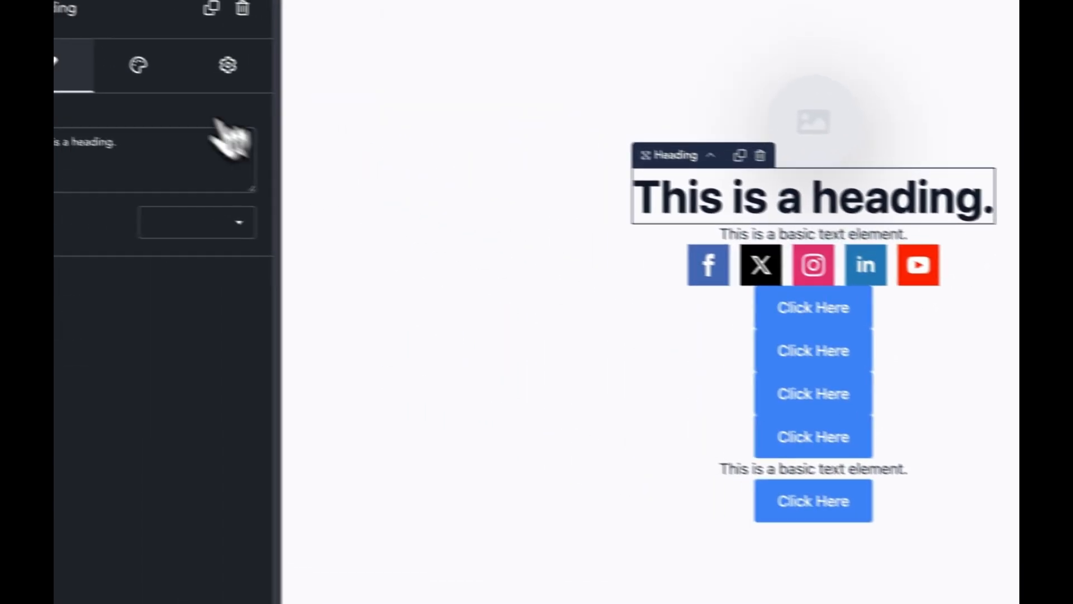
left_click(141, 68)
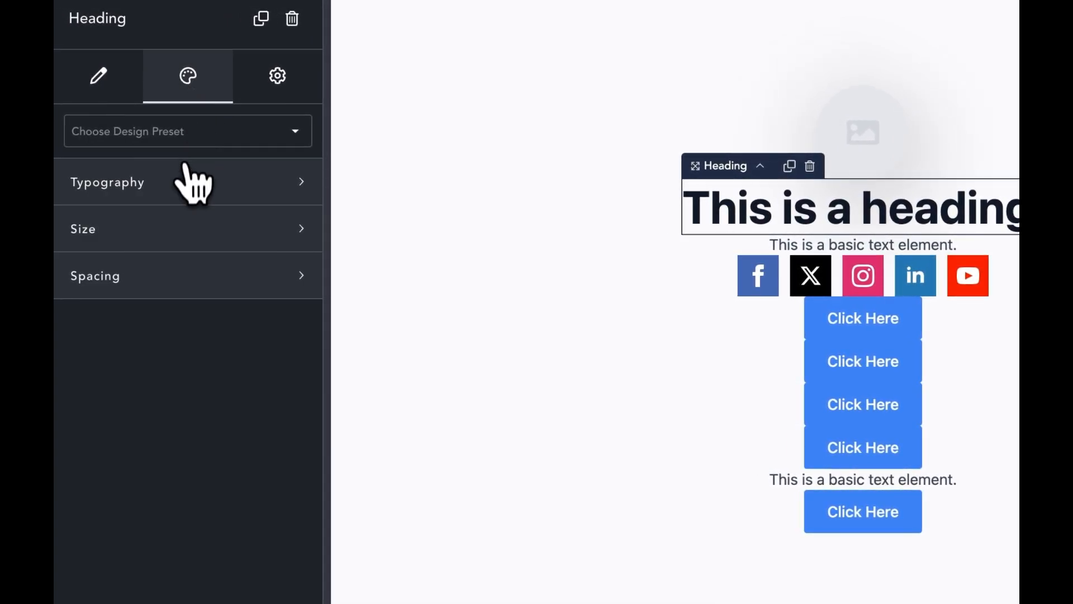
left_click(188, 190)
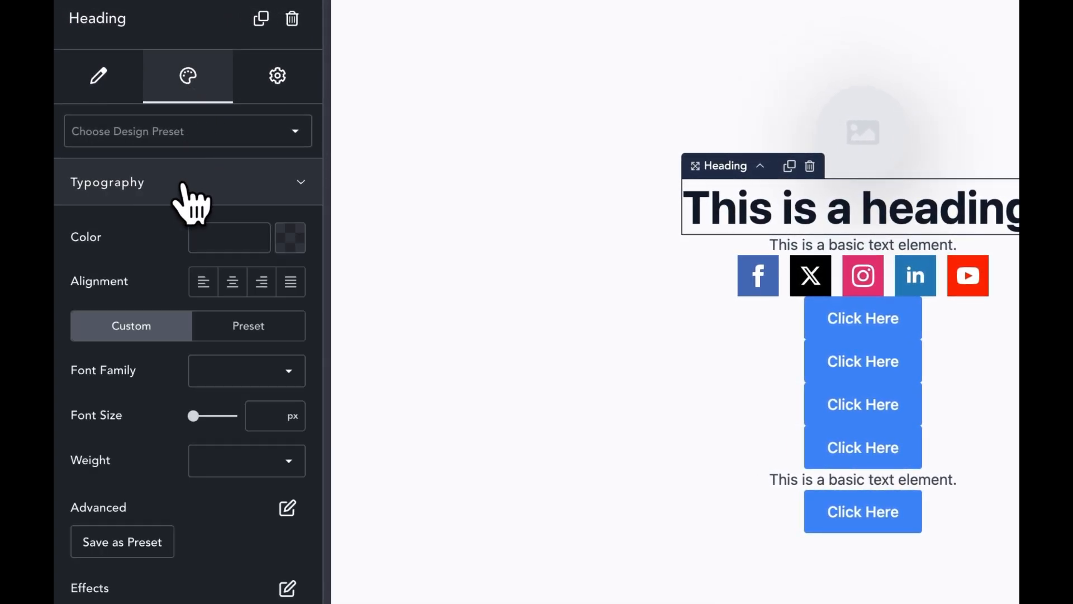
left_click(254, 374)
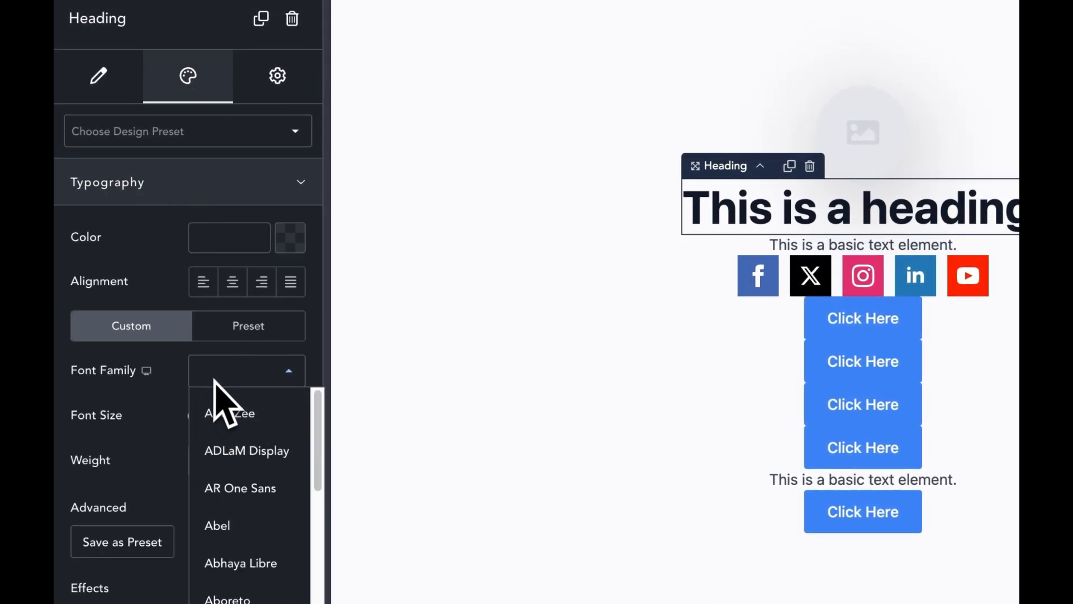
type("jak")
left_click(232, 414)
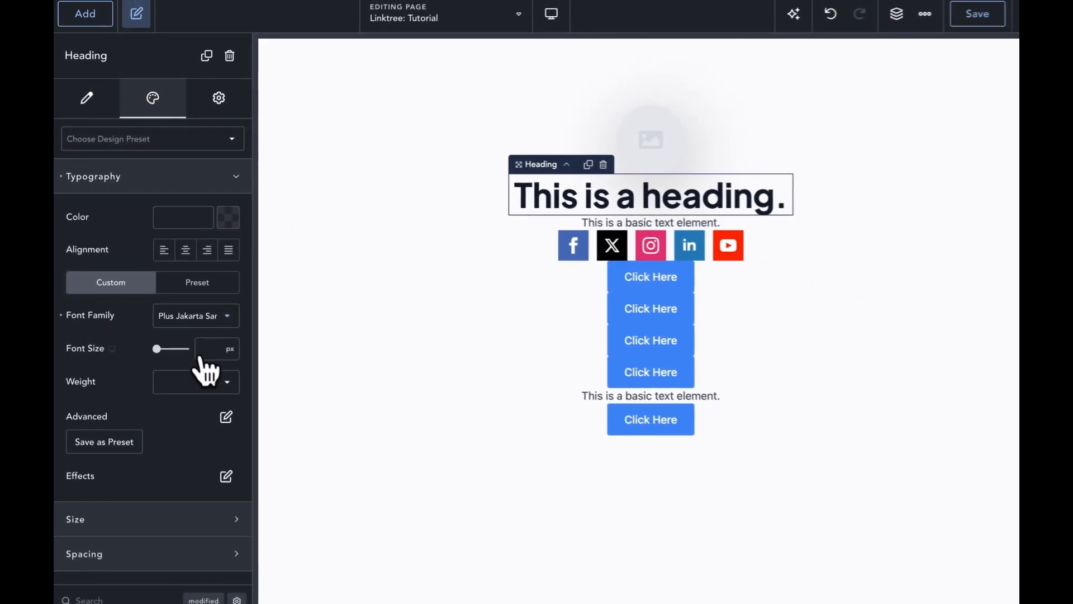
Step: Make the text element and the heading both 680 px wide
left_click(591, 222)
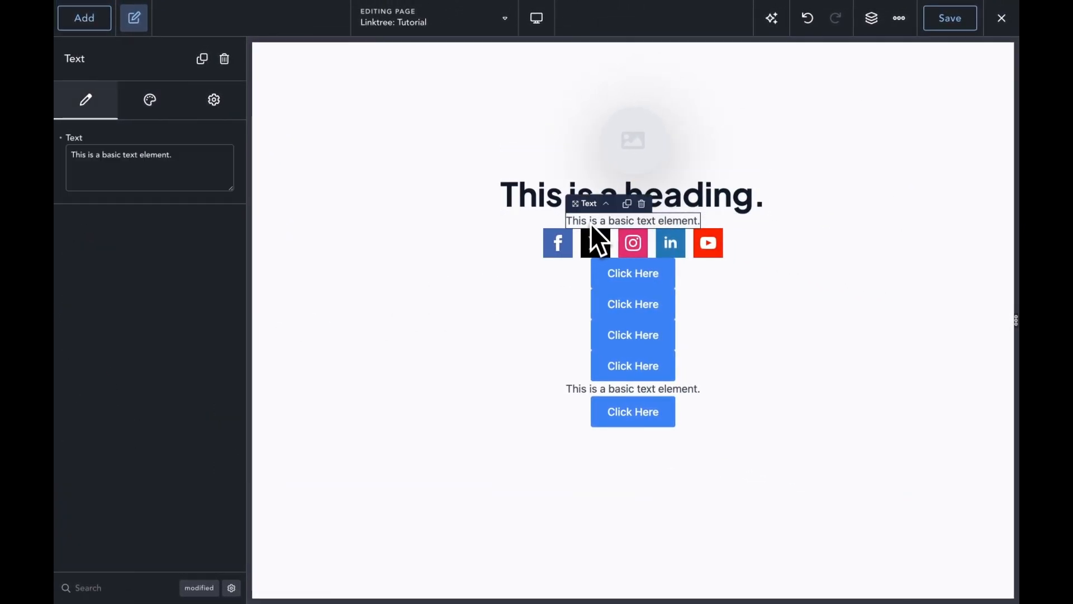
left_click(150, 101)
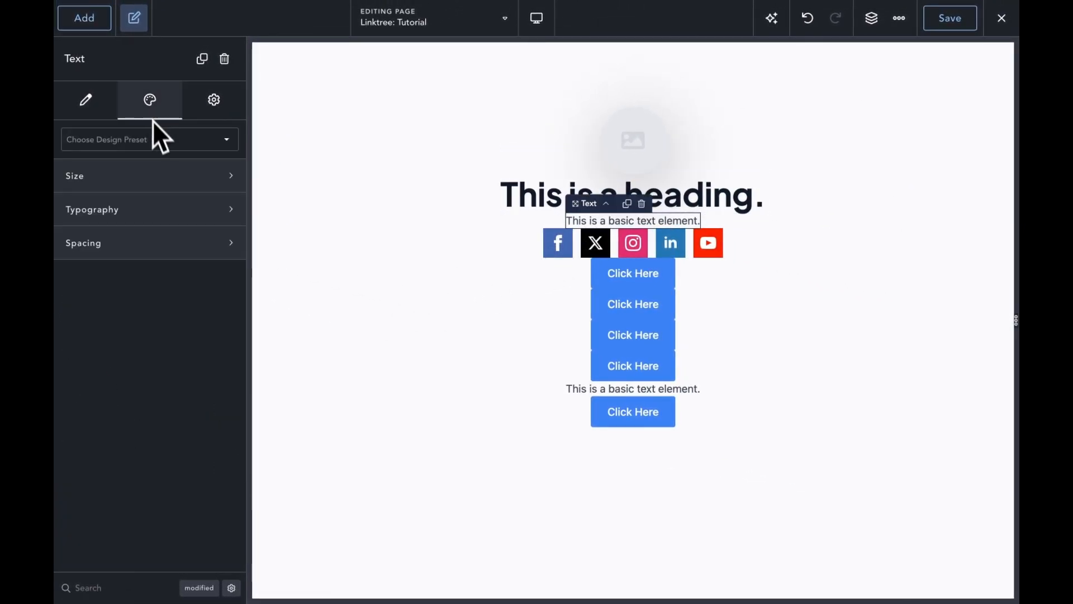
left_click(155, 204)
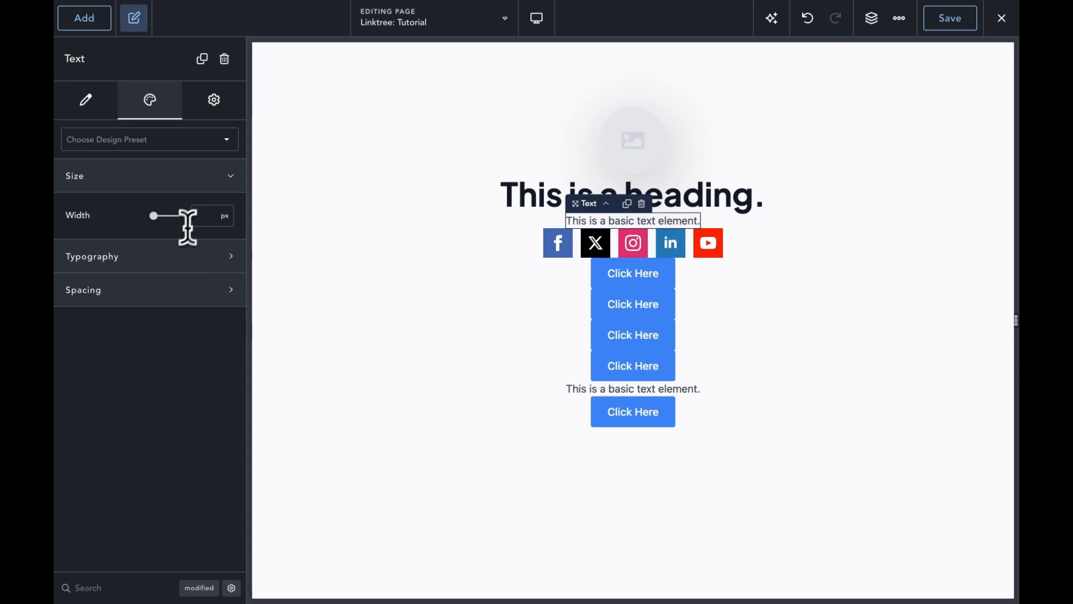
type("680")
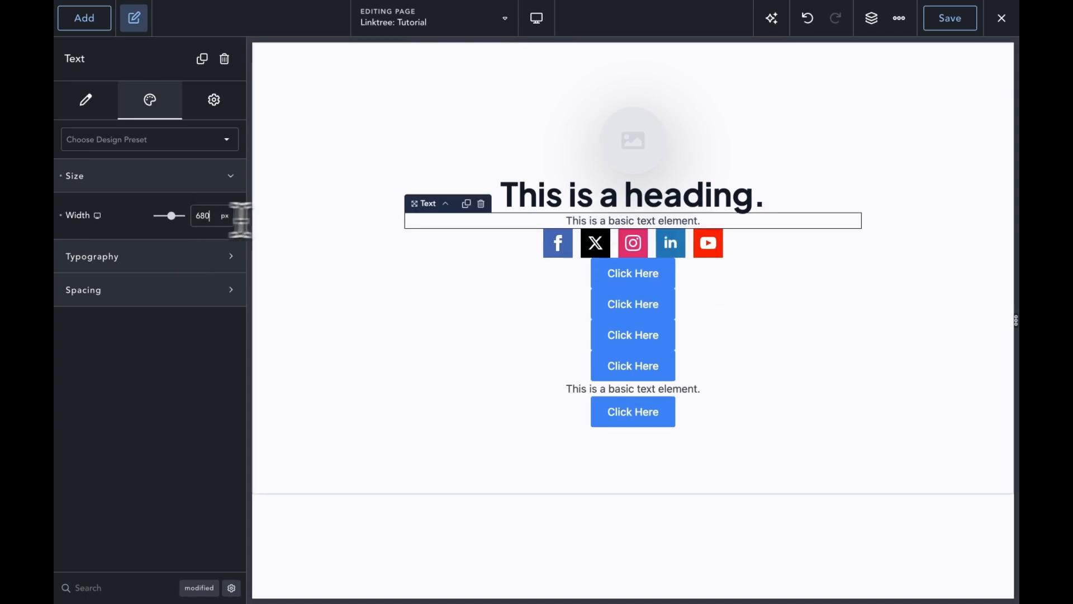
left_click(657, 206)
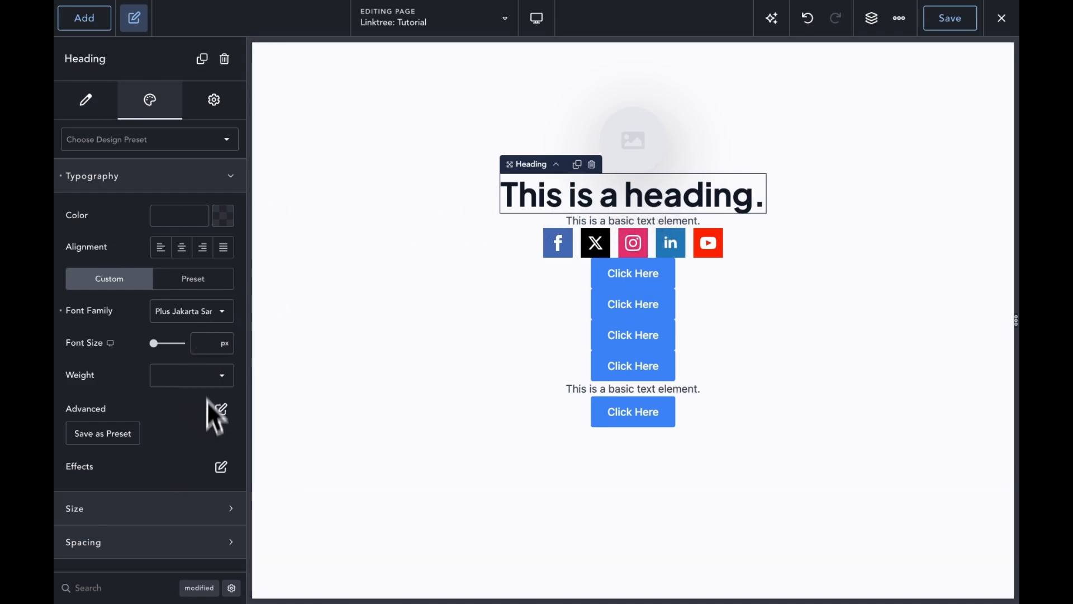
left_click(202, 509)
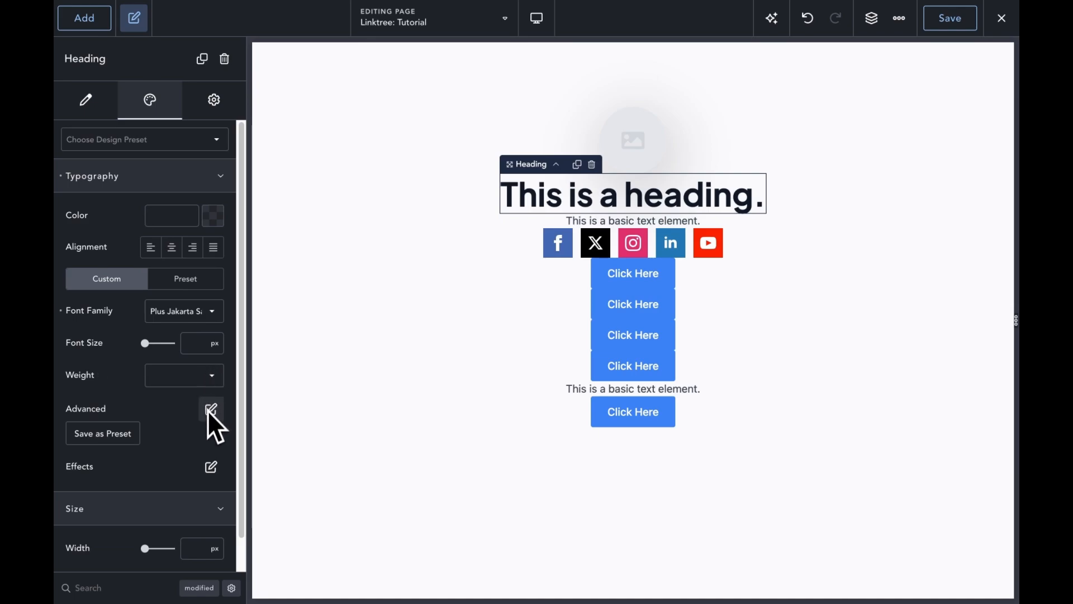
scroll(212, 447, "down", 1)
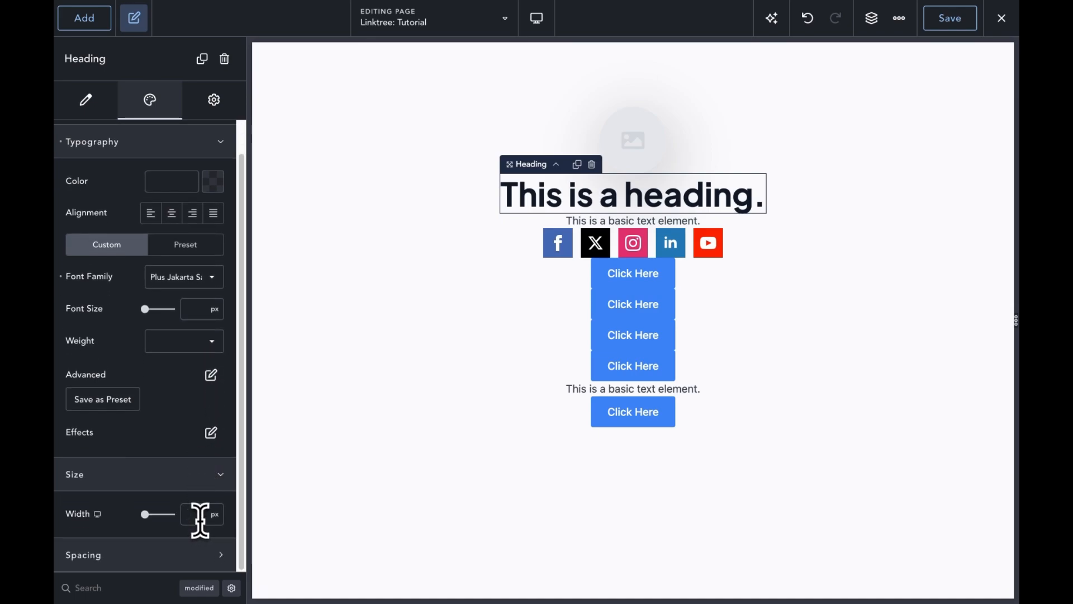
type("680")
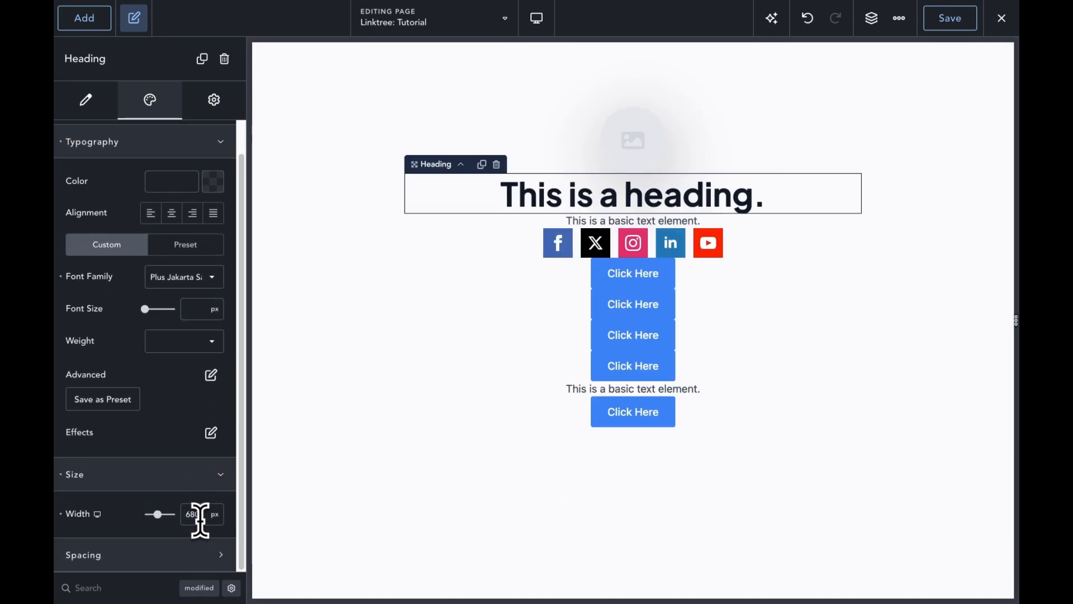
left_click(620, 274)
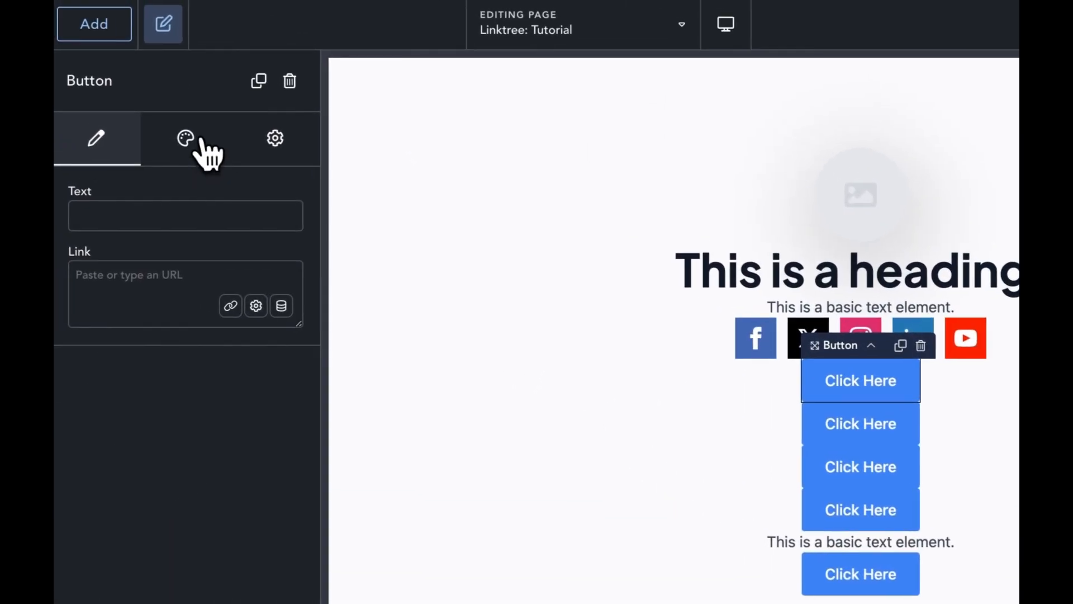
Step: Move the top Click Here button down to the fourth position
left_click(179, 125)
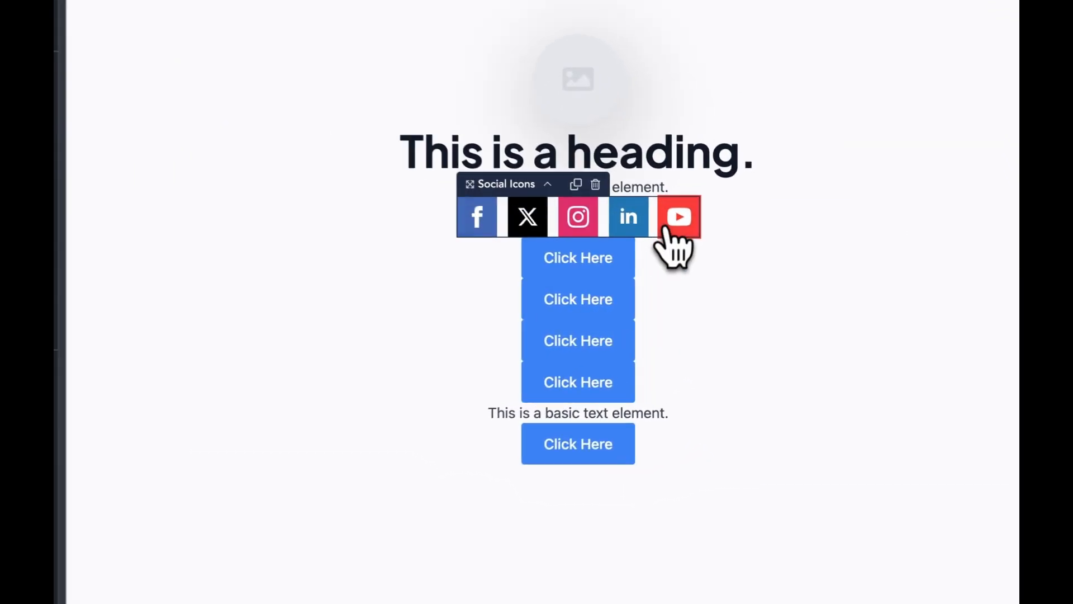
left_click_drag(620, 272, 595, 391)
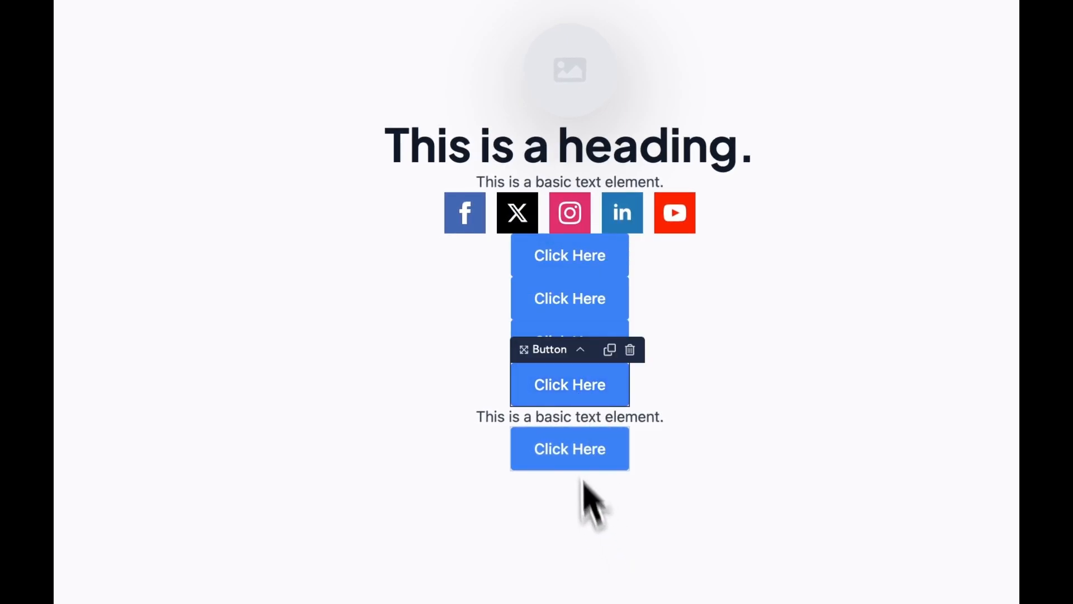
left_click(579, 107)
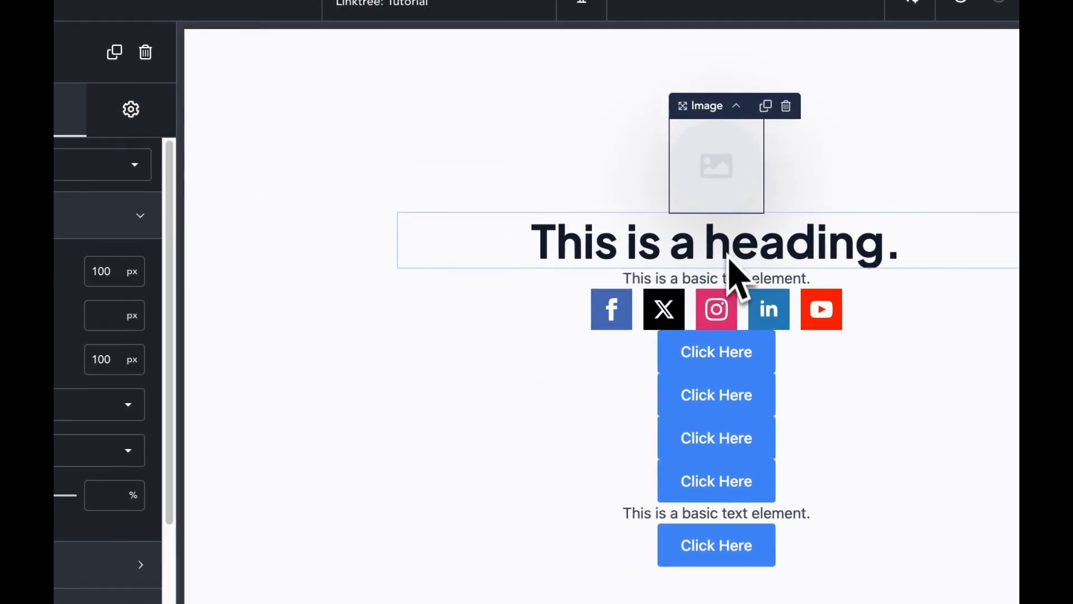
Step: Set the upper text element's font to Plus Jakarta Sans
left_click(728, 278)
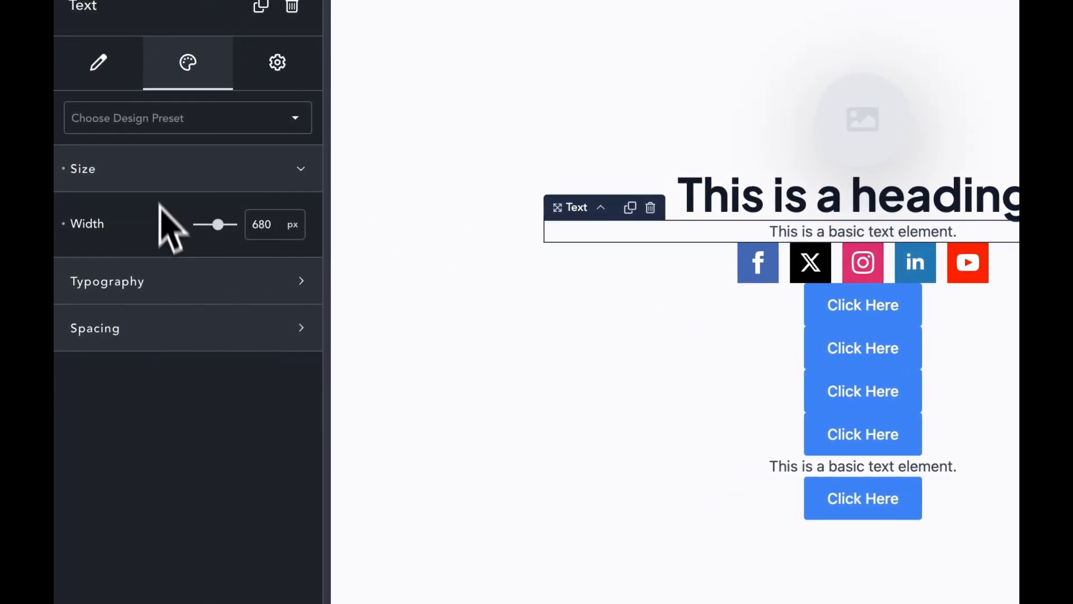
left_click(180, 278)
left_click(251, 462)
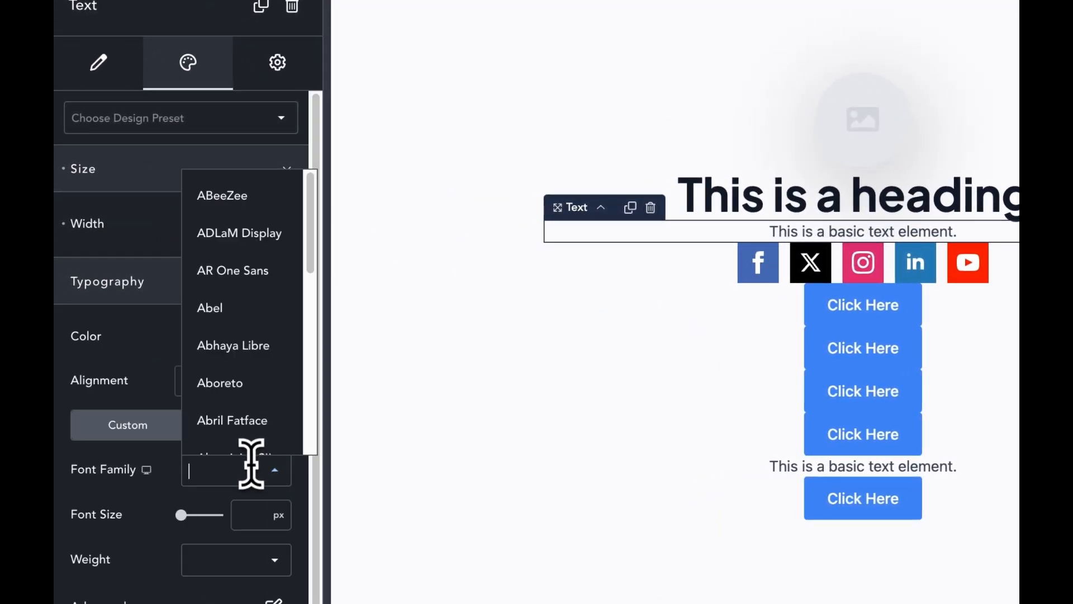
type("jaj")
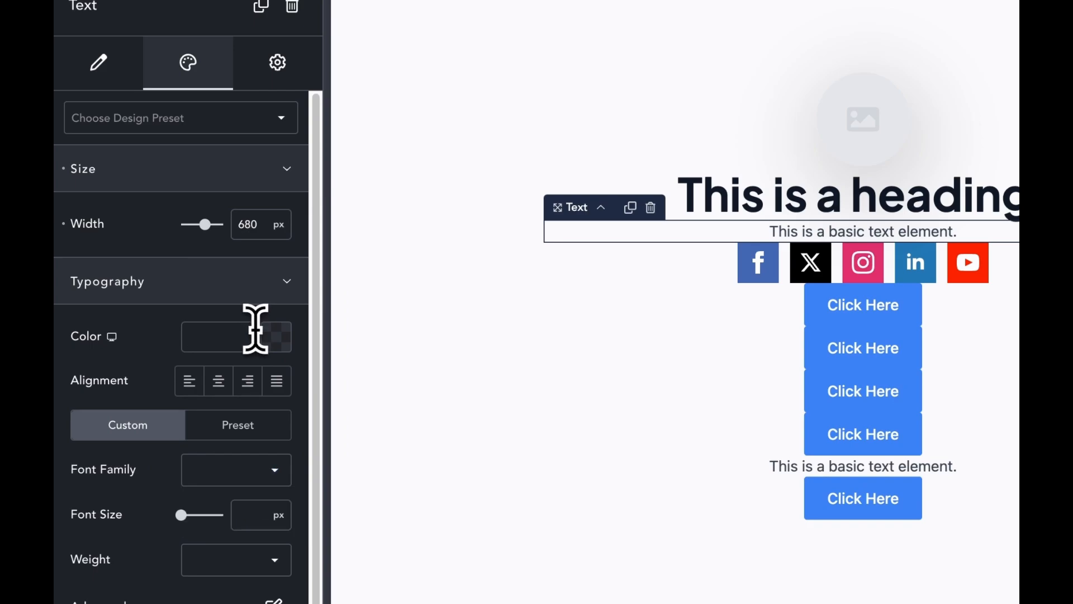
left_click(211, 471)
type("j")
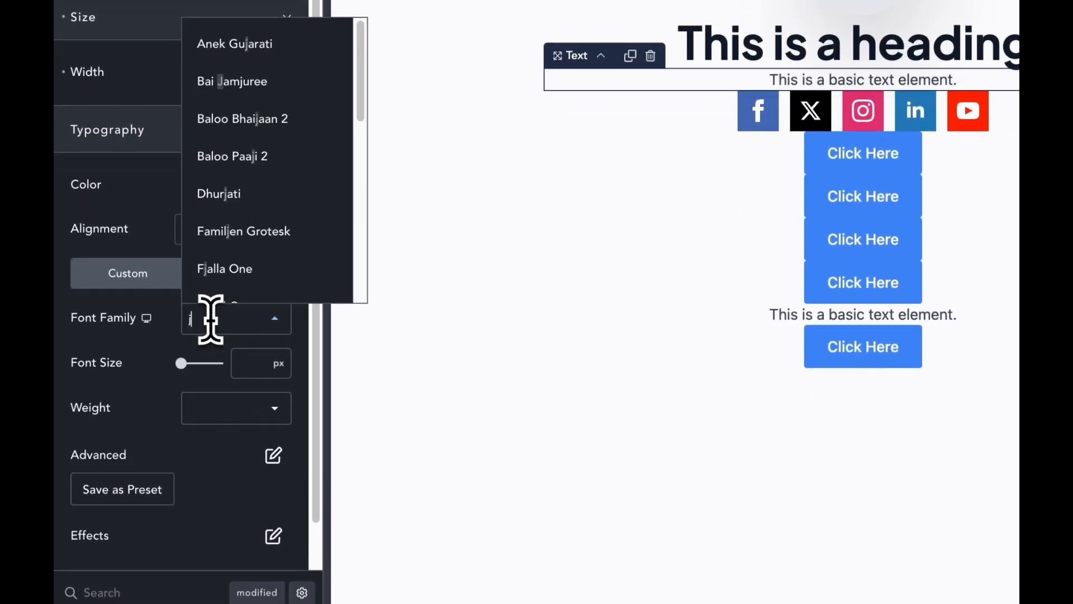
type("ak")
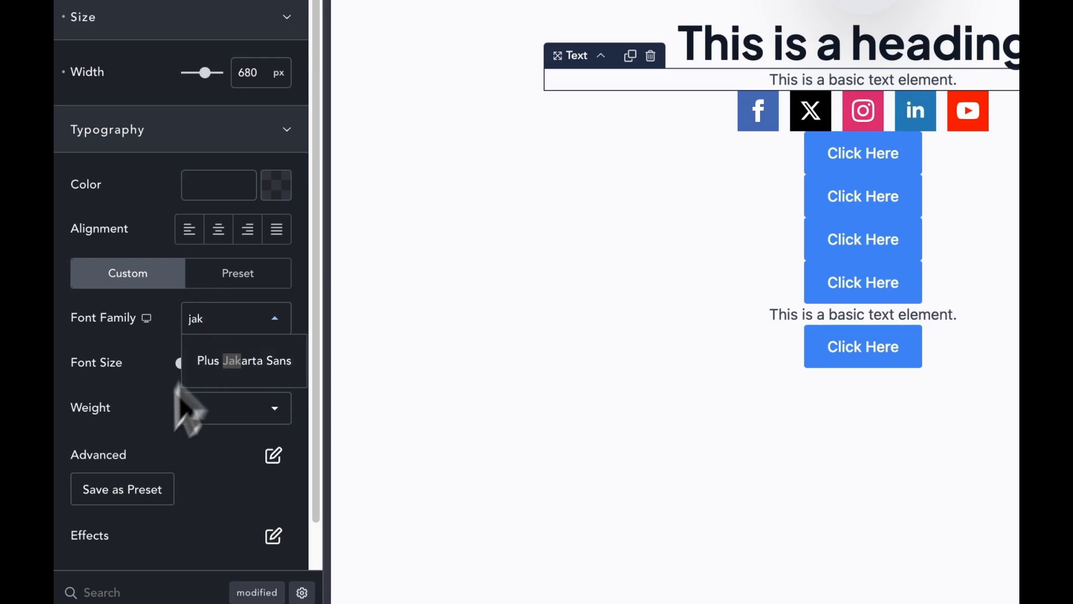
left_click(218, 371)
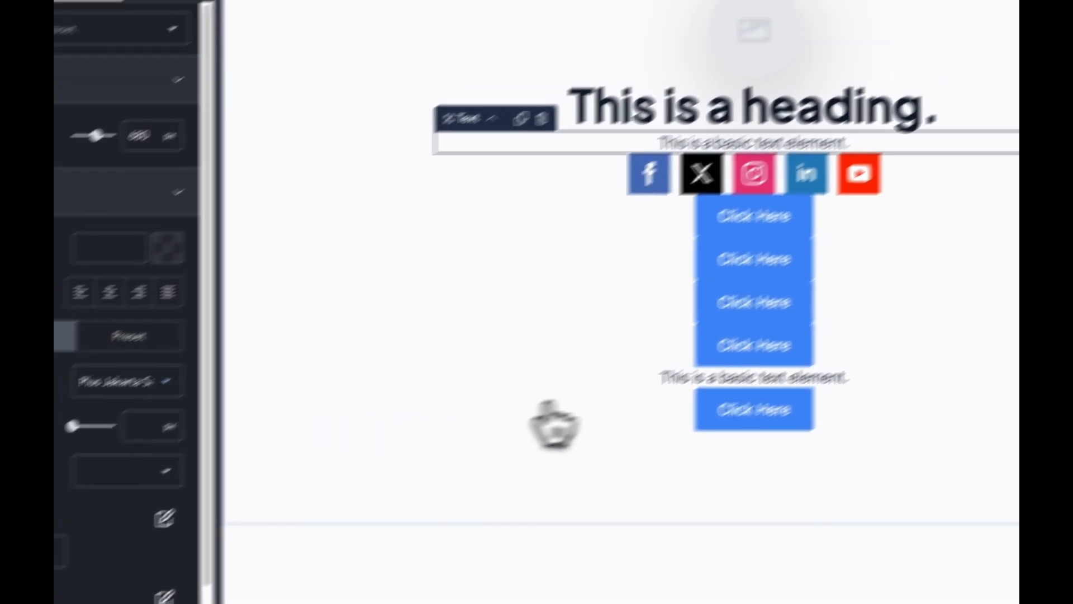
Step: Copy the upper text's design and paste it onto the lower text element
right_click(676, 197)
left_click(685, 226)
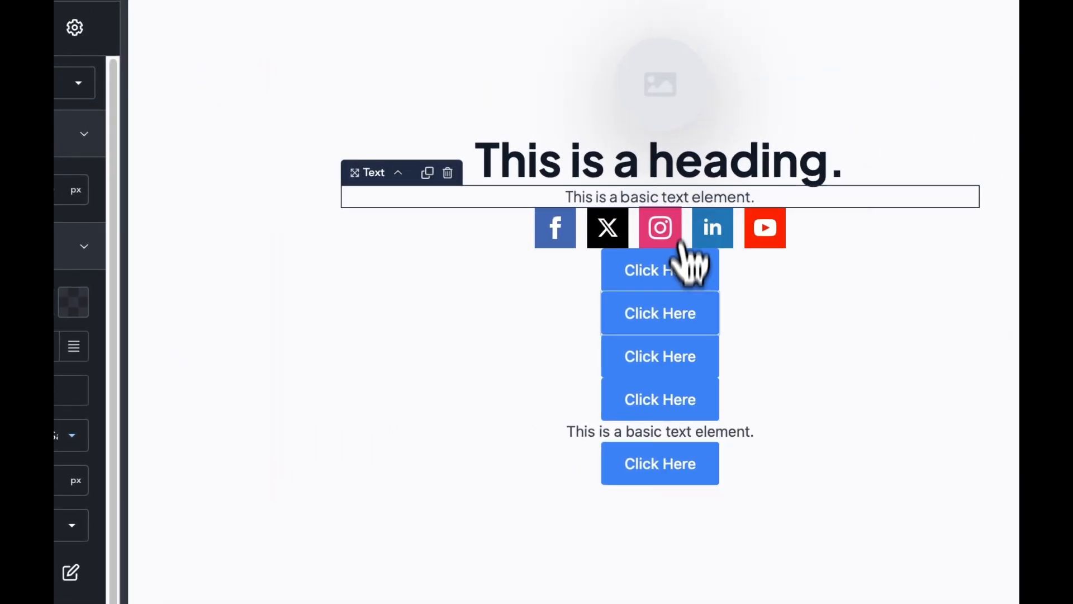
right_click(653, 439)
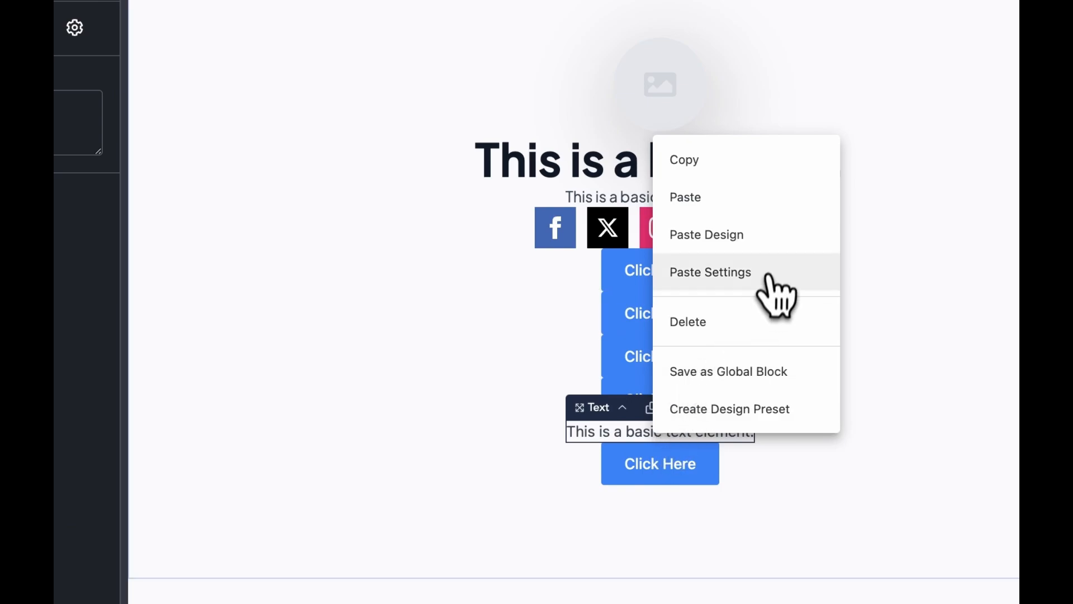
left_click(751, 246)
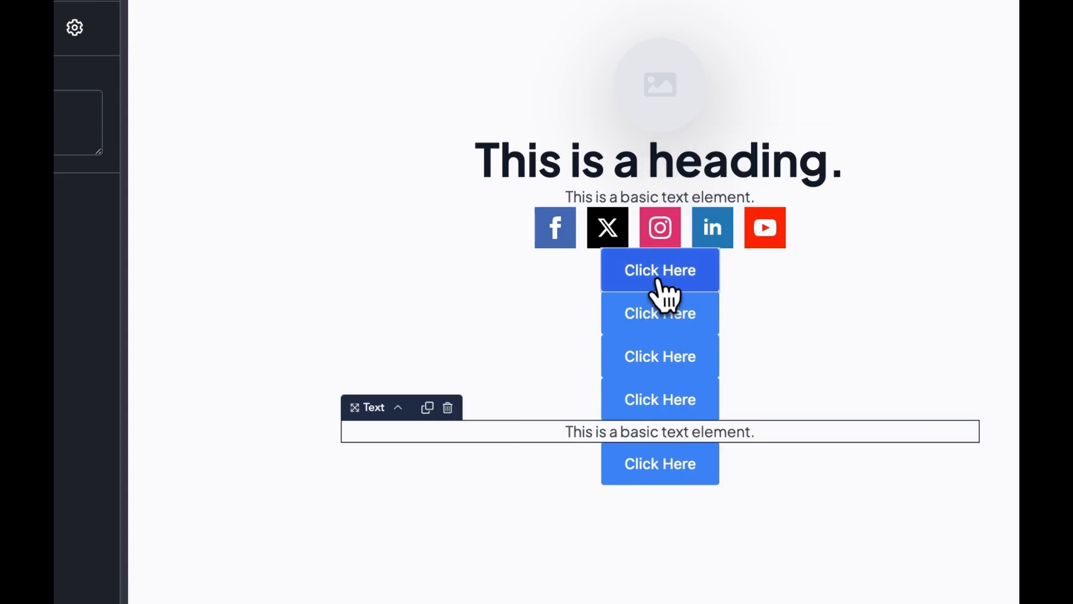
left_click(716, 280)
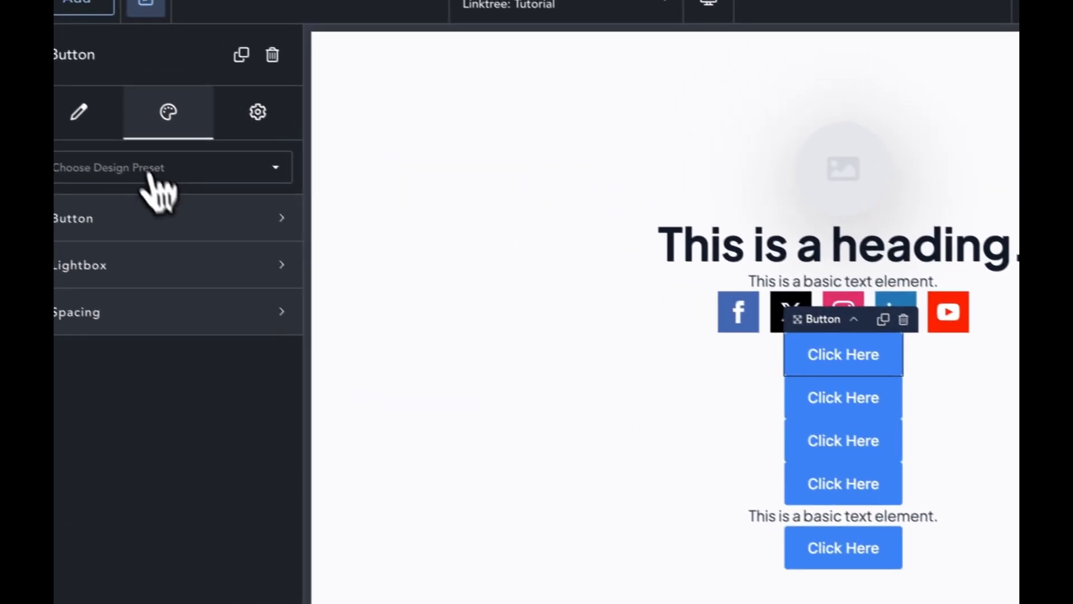
left_click(162, 218)
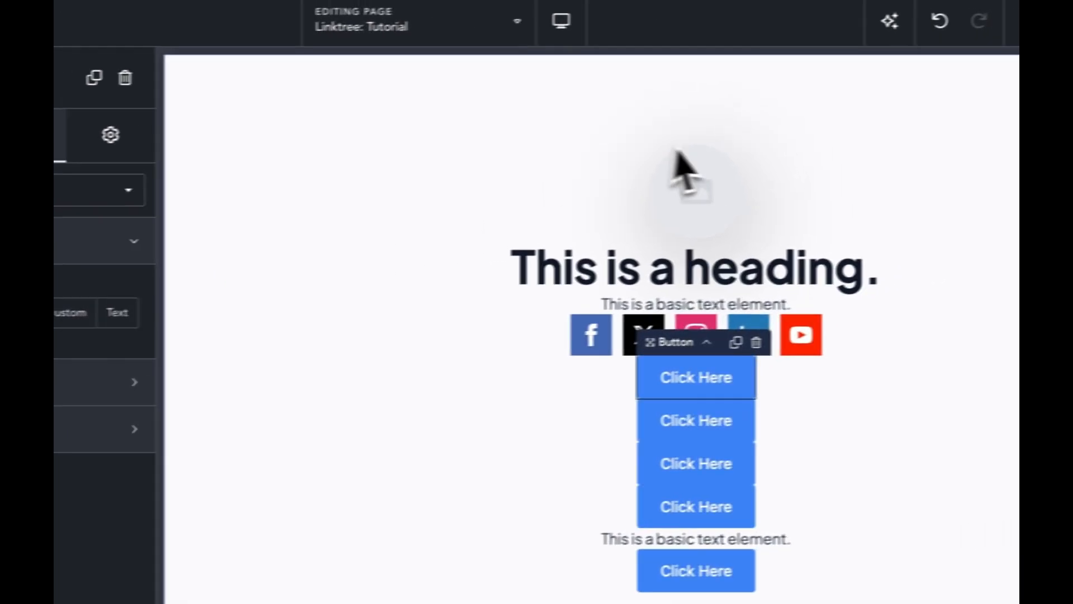
Step: Reduce the heading's font size to 28 px and bring up the device preview options
left_click(976, 170)
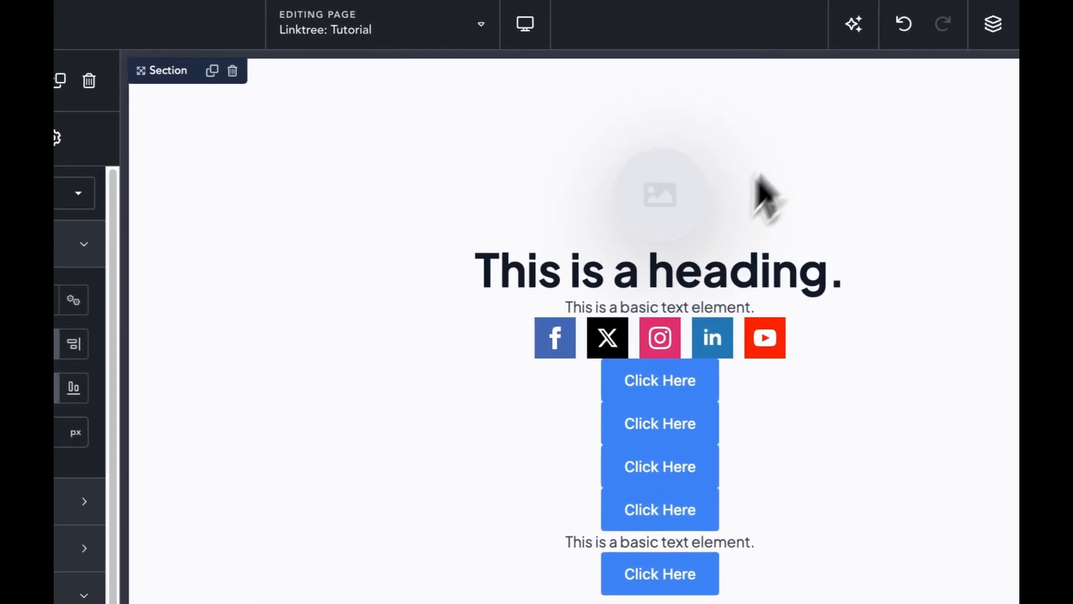
left_click(854, 230)
left_click(647, 240)
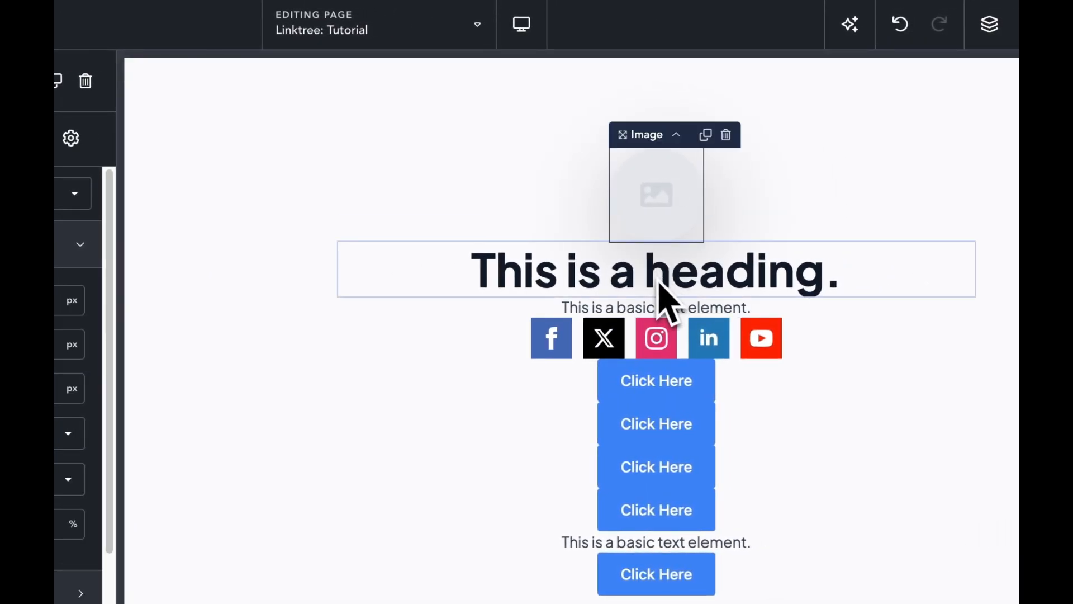
left_click(669, 301)
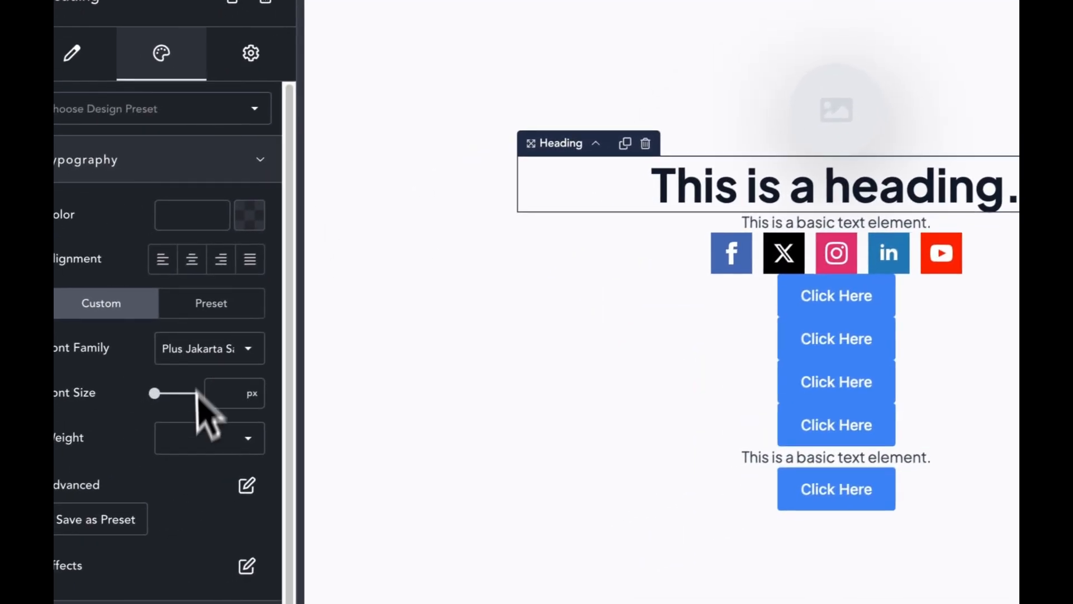
left_click_drag(168, 396, 174, 398)
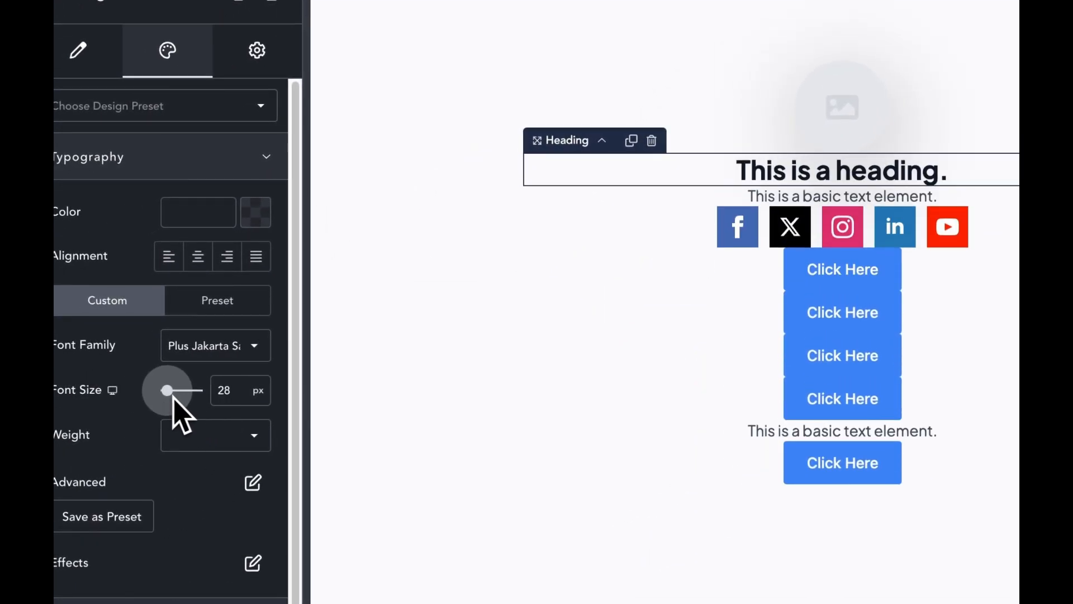
left_click(527, 379)
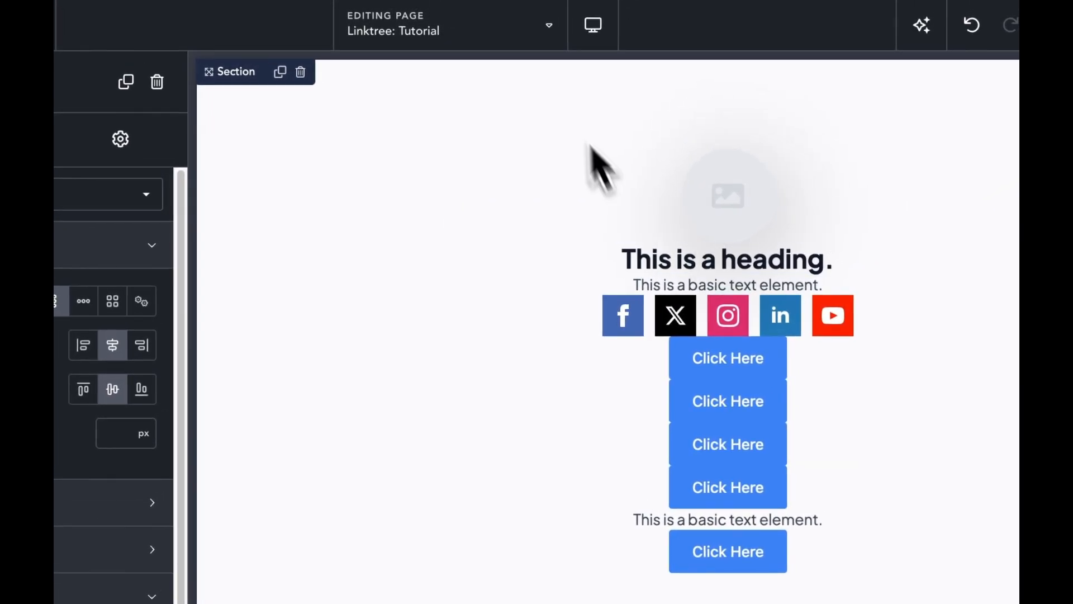
left_click(150, 25)
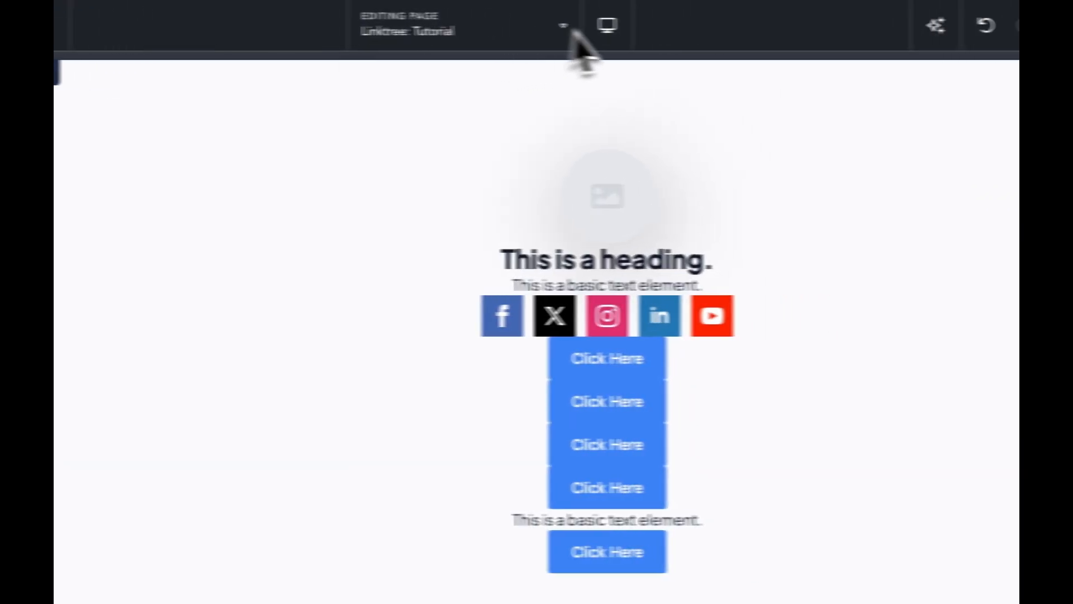
left_click(612, 25)
left_click(659, 131)
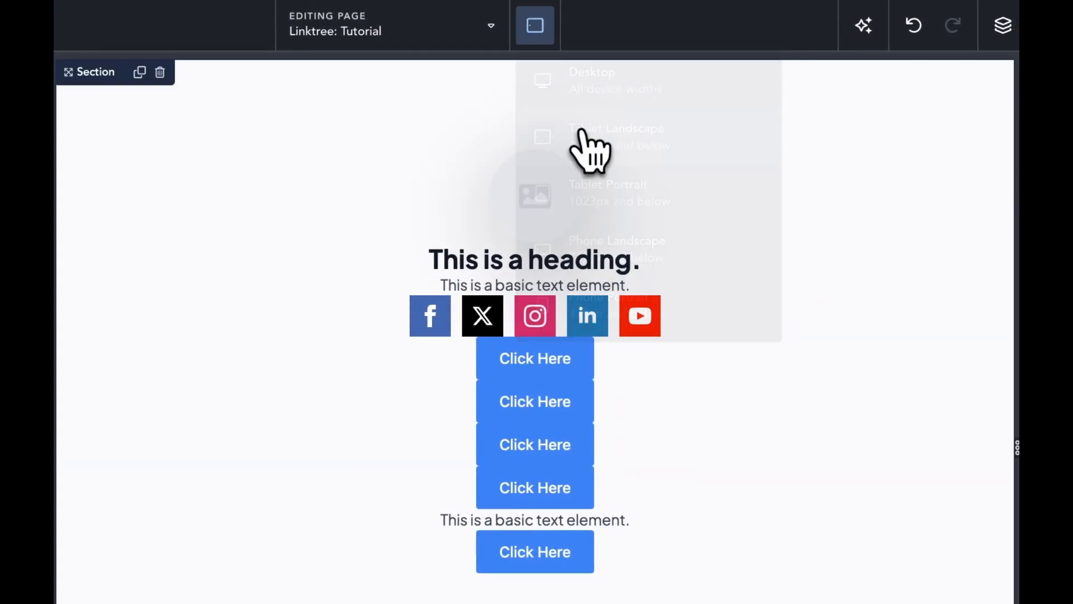
left_click(535, 32)
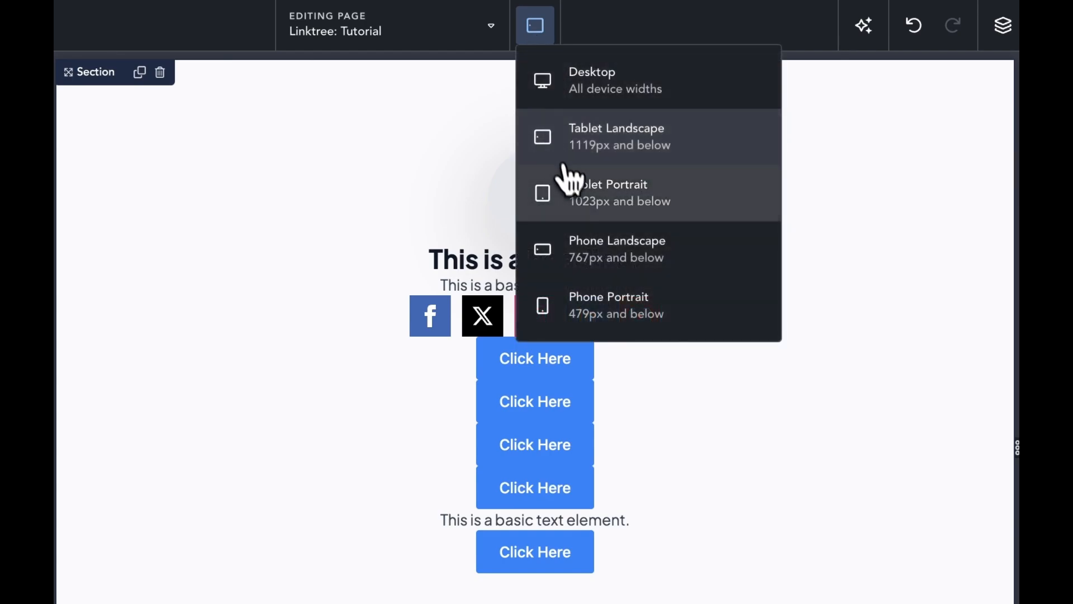
left_click(564, 187)
left_click(520, 28)
left_click(562, 139)
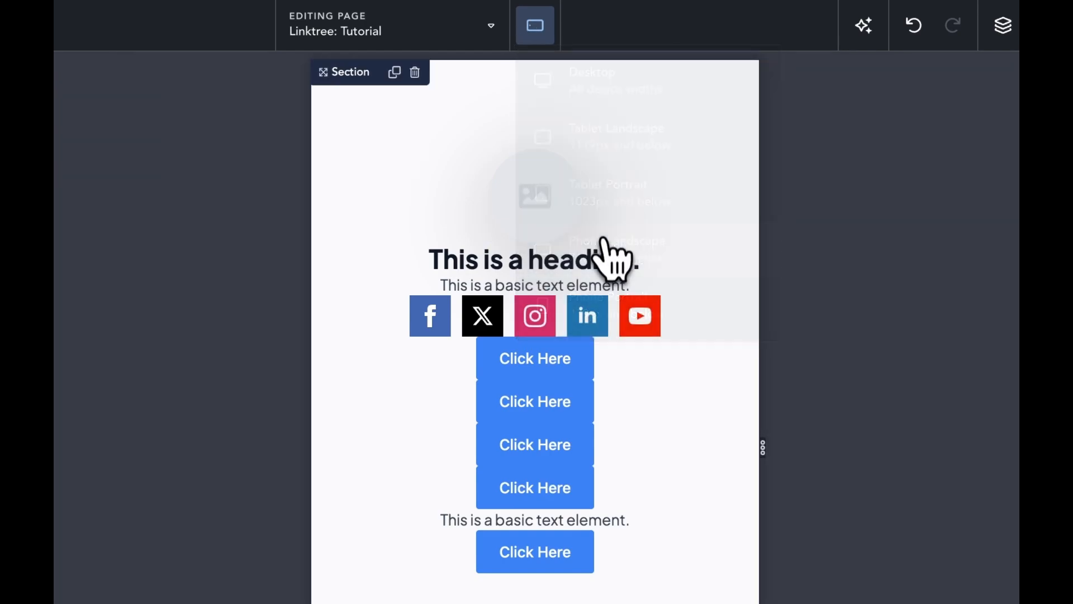
left_click(535, 25)
left_click(604, 310)
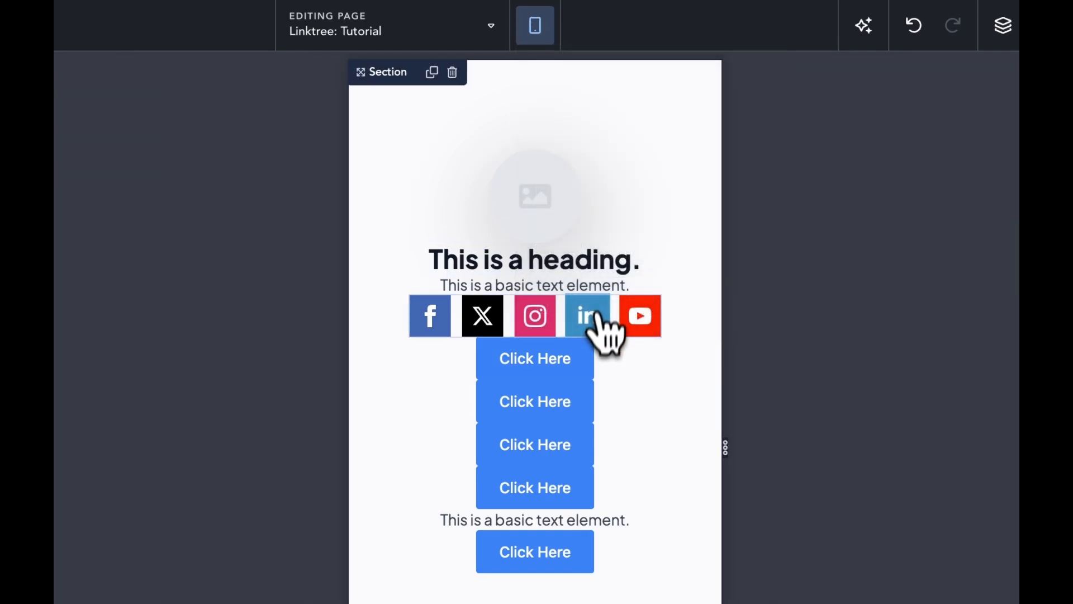
left_click(535, 25)
left_click(559, 84)
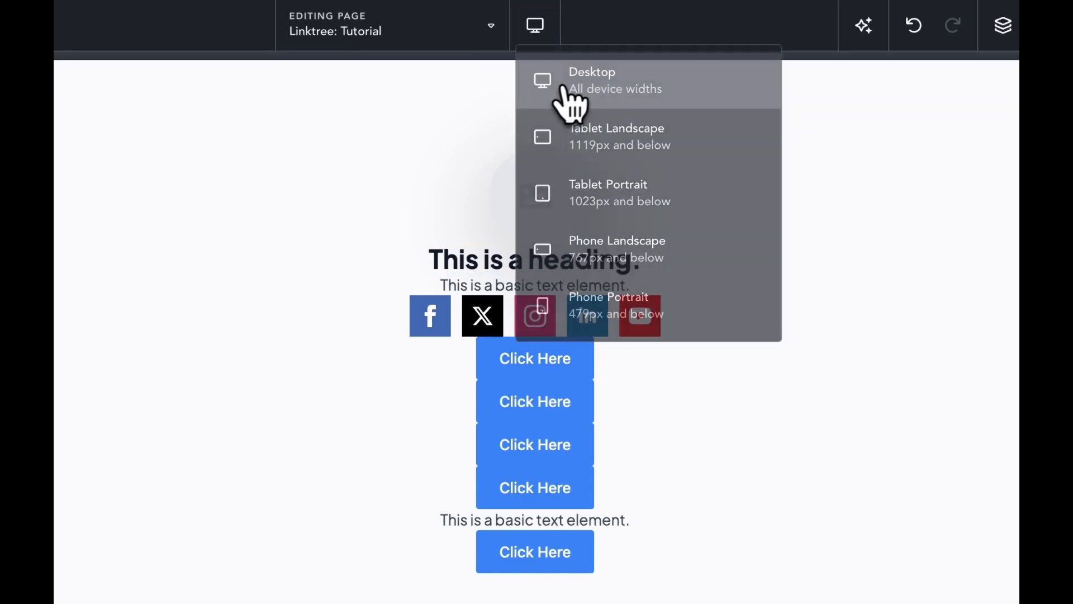
Step: Add bottom spacing below the image, heading, text, social icons and first Click Here button
left_click(554, 221)
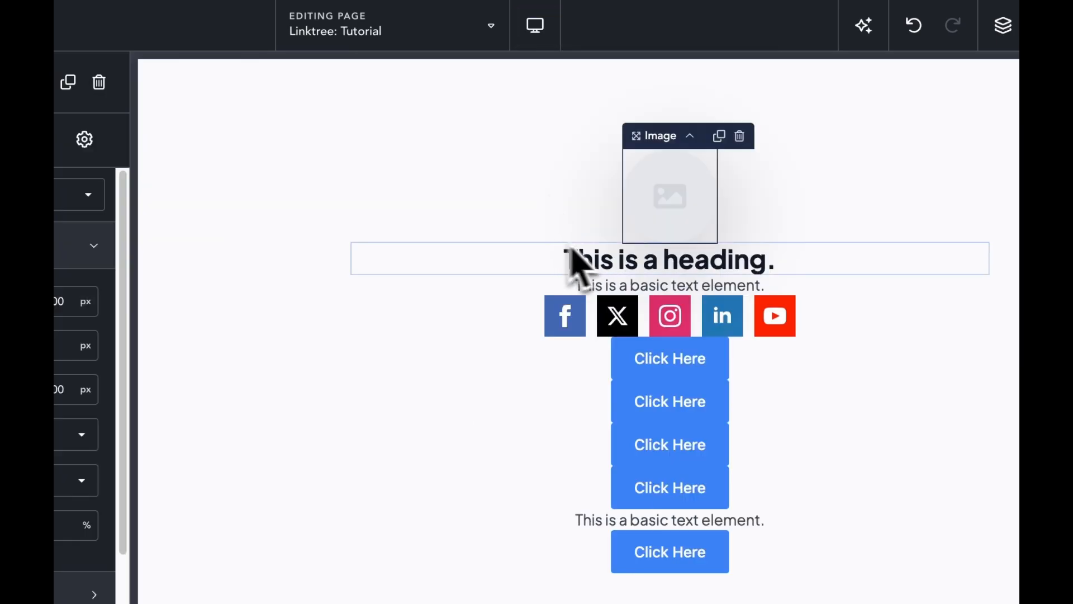
left_click_drag(659, 243, 674, 290)
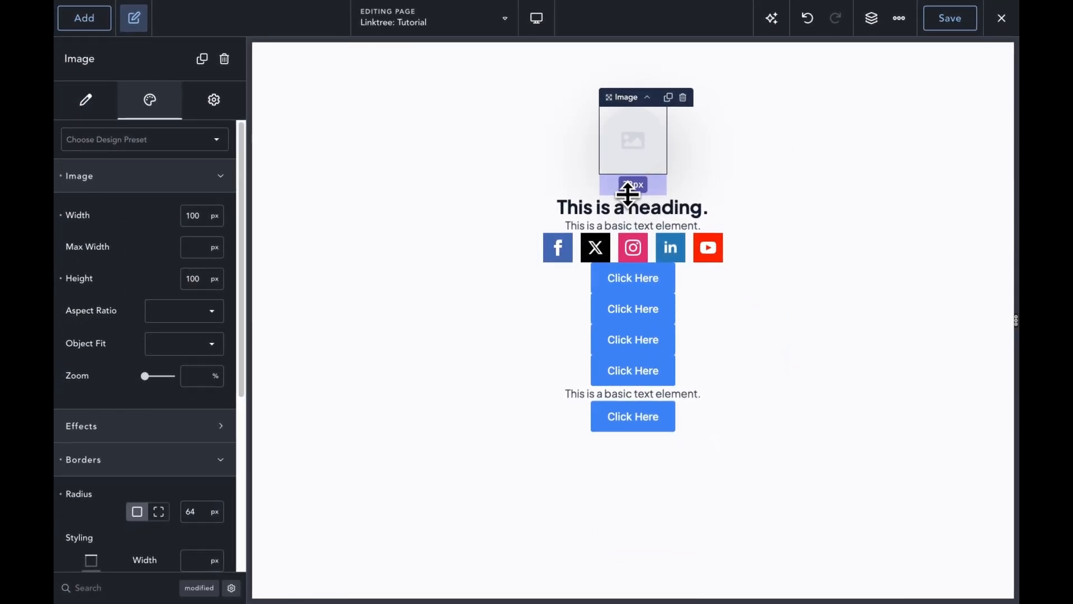
left_click(631, 213)
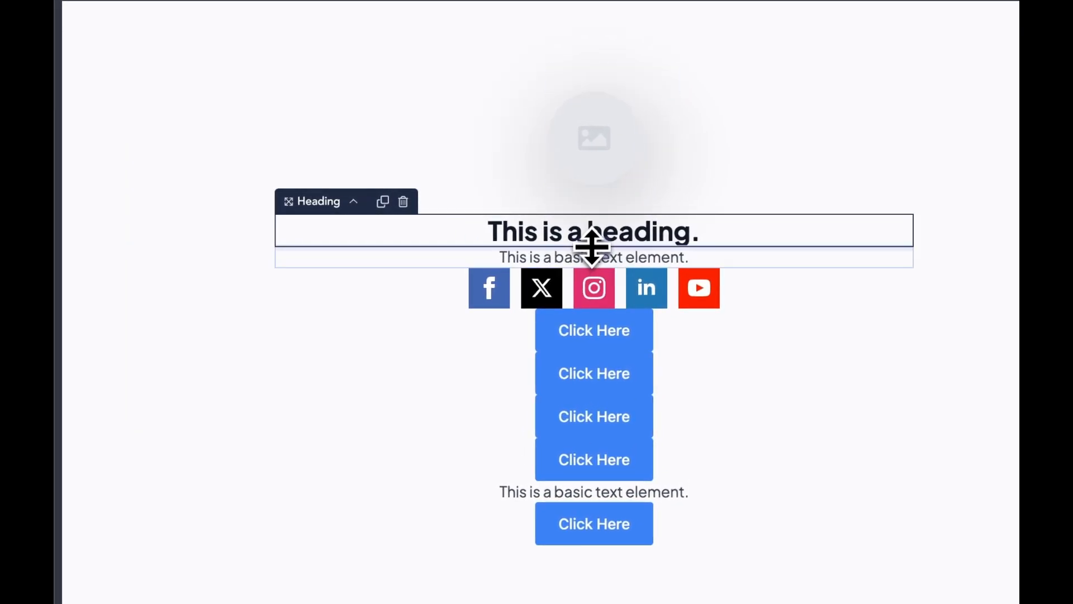
left_click_drag(592, 246, 607, 299)
left_click(601, 281)
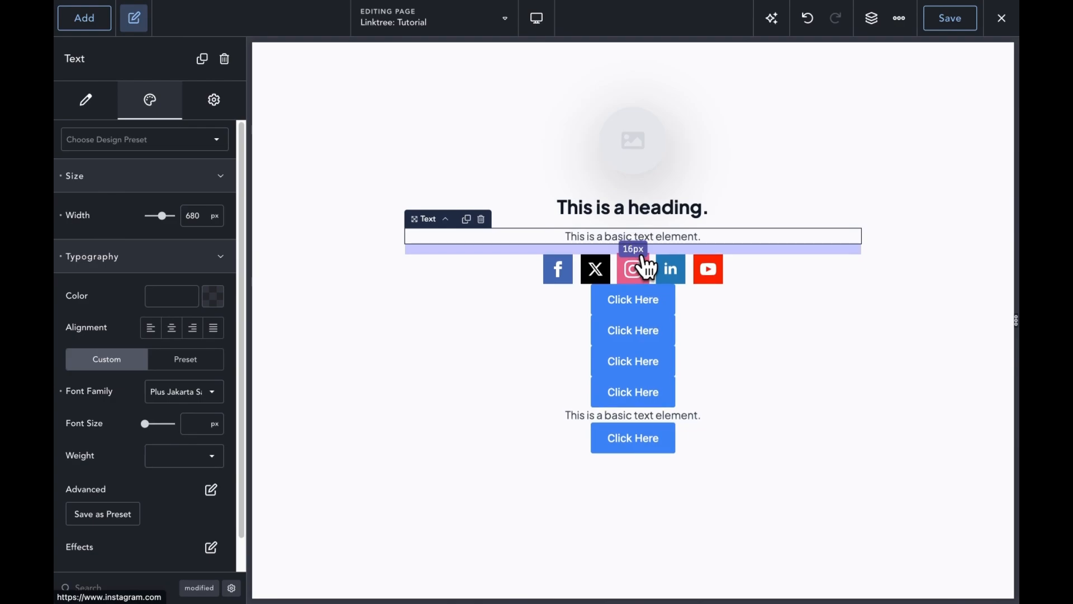
left_click_drag(646, 260, 648, 263)
left_click(655, 267)
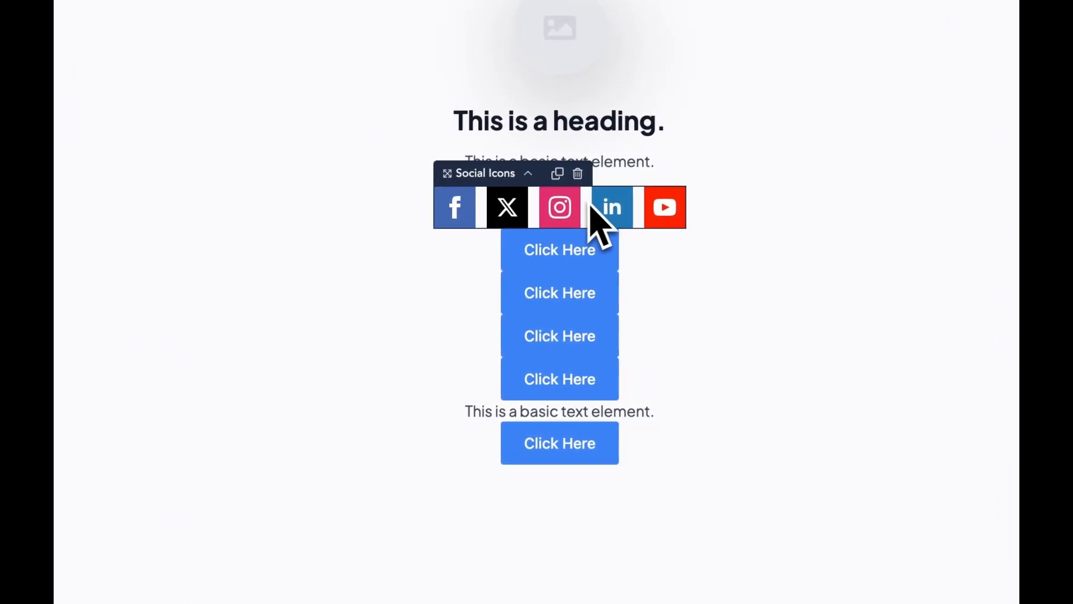
left_click_drag(580, 230, 583, 244)
left_click(590, 260)
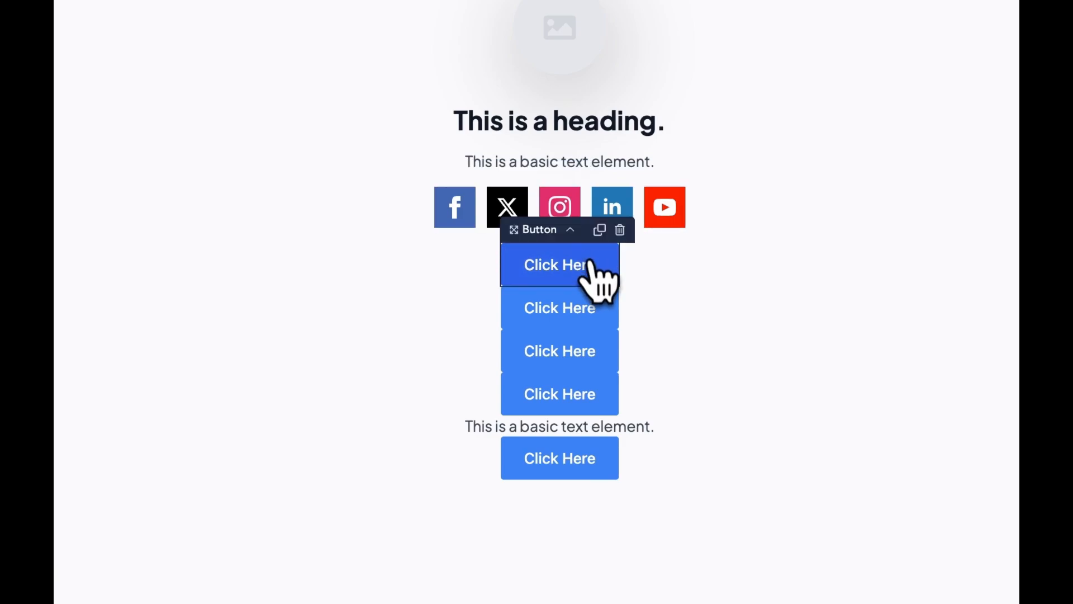
left_click_drag(589, 286, 590, 308)
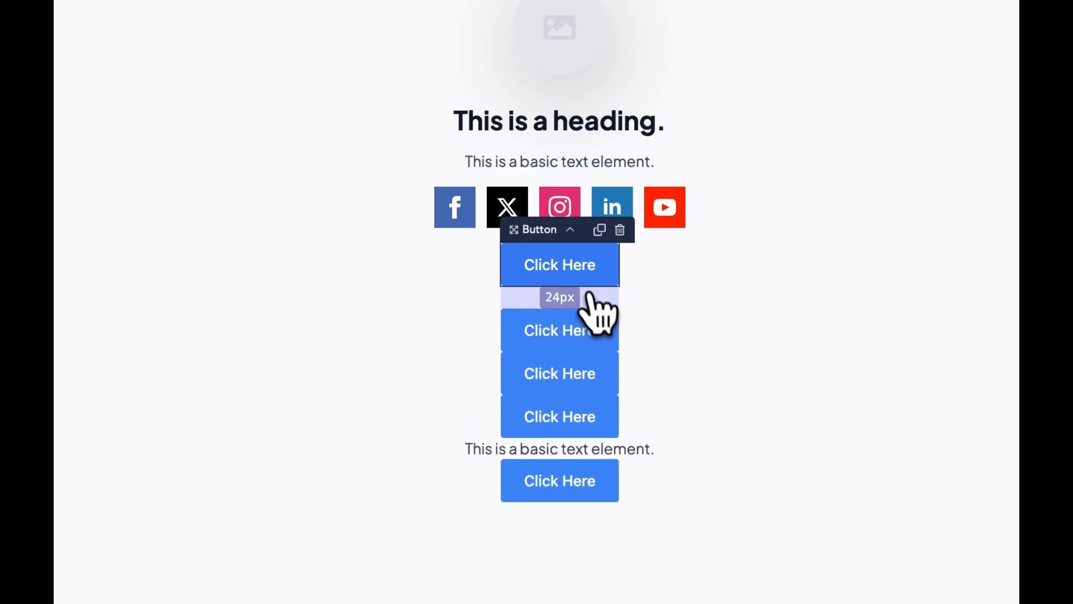
Step: Copy the first button and paste its design onto the second, third and fourth buttons
right_click(585, 274)
left_click(597, 296)
right_click(601, 325)
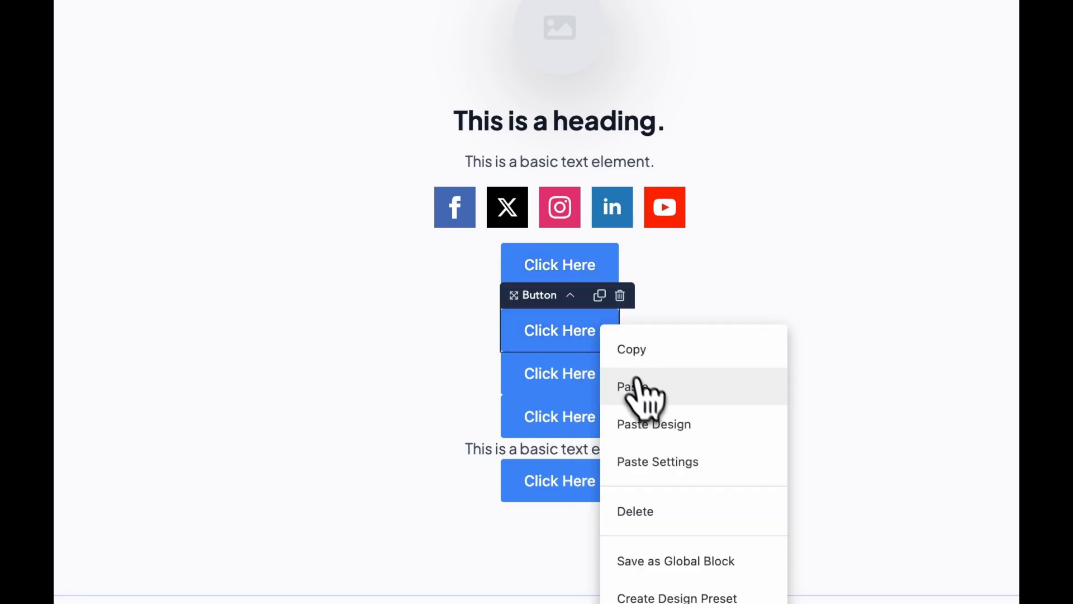
left_click(657, 425)
right_click(592, 398)
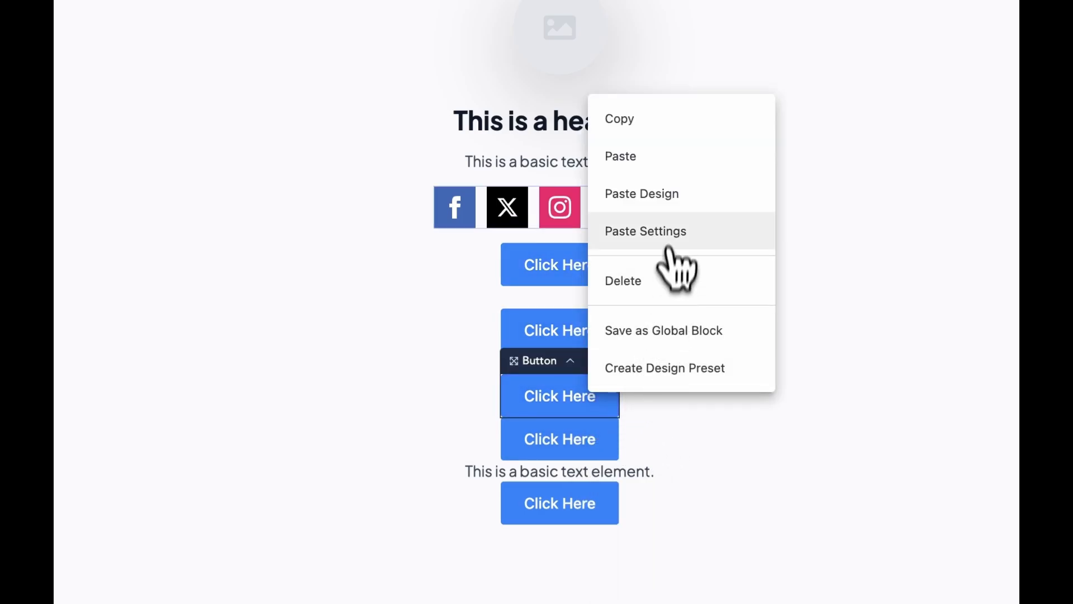
left_click(666, 210)
right_click(608, 468)
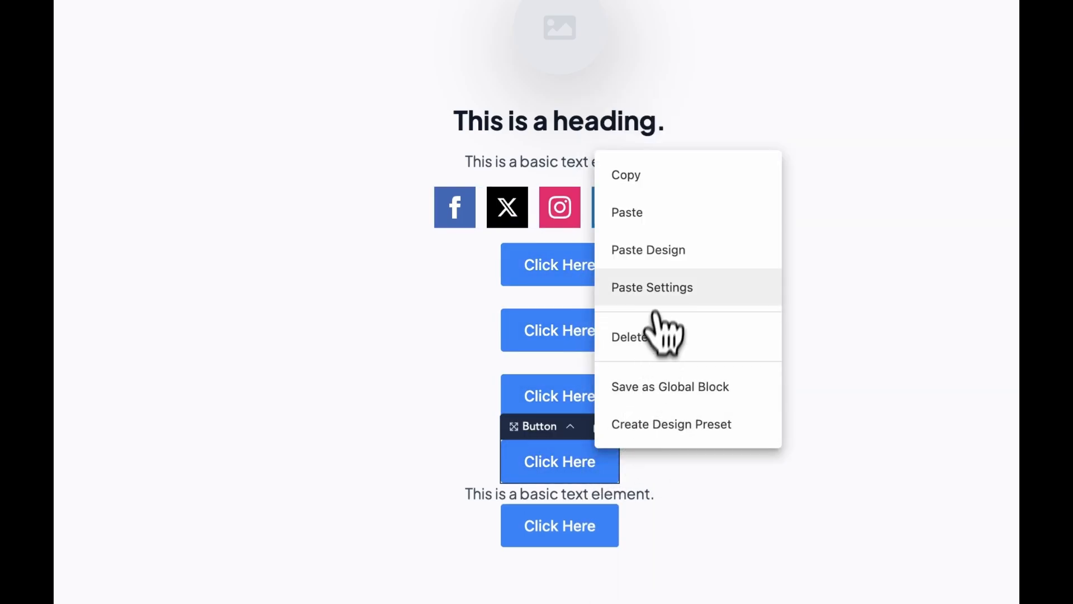
left_click(662, 260)
left_click(576, 524)
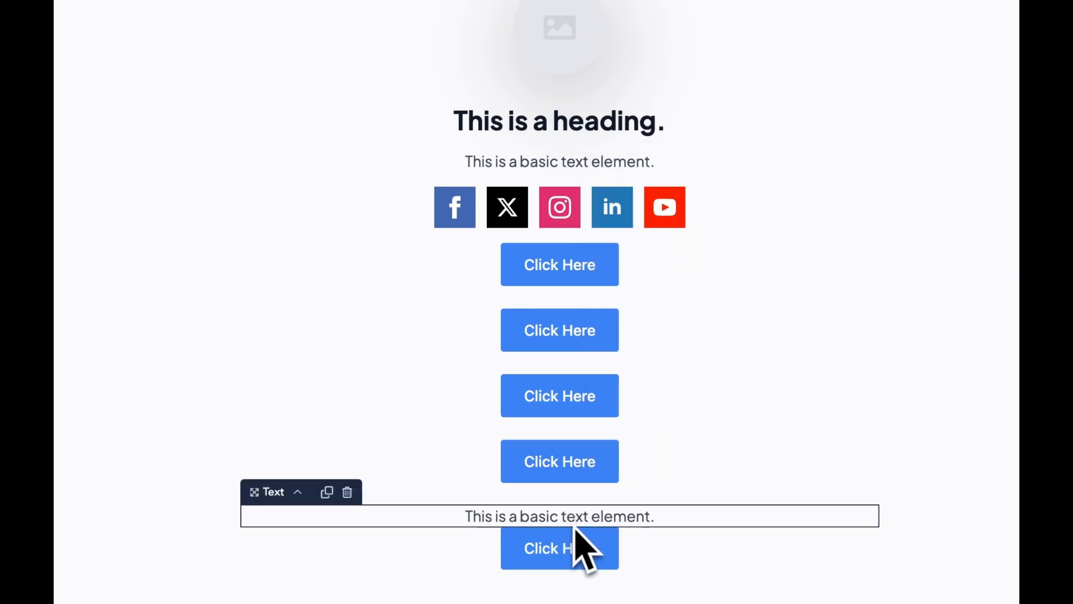
Step: Add 16px of space below the lower text and close the section settings
left_click_drag(575, 528, 582, 551)
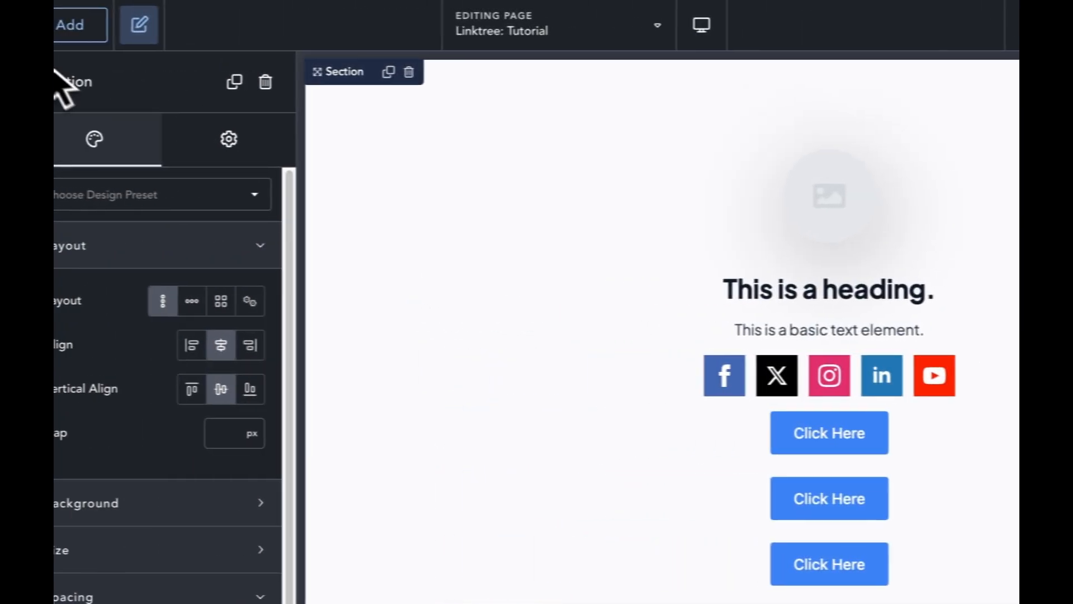
left_click(55, 34)
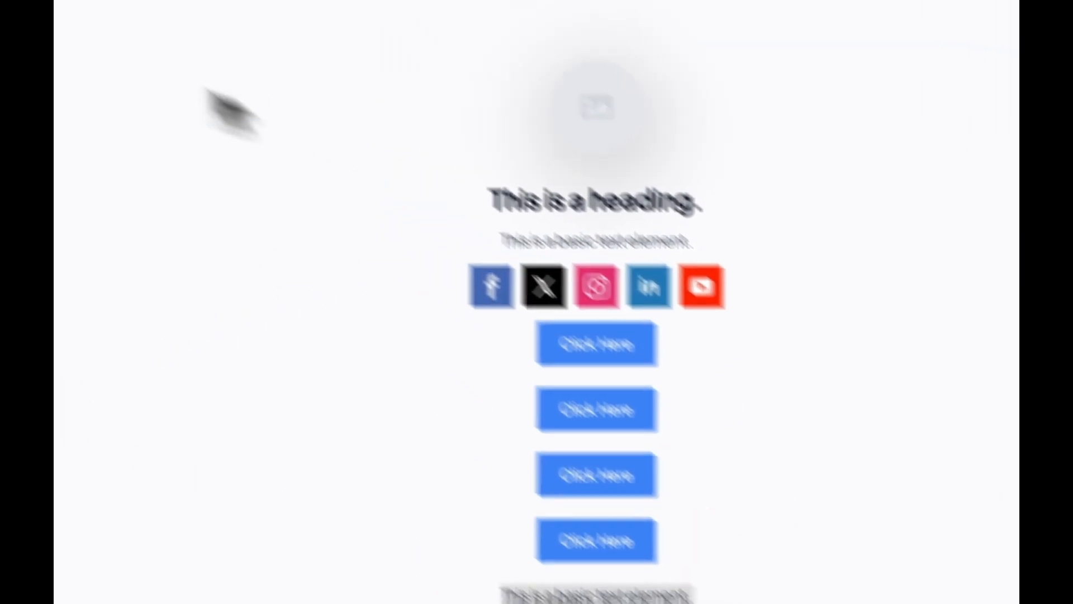
left_click(92, 19)
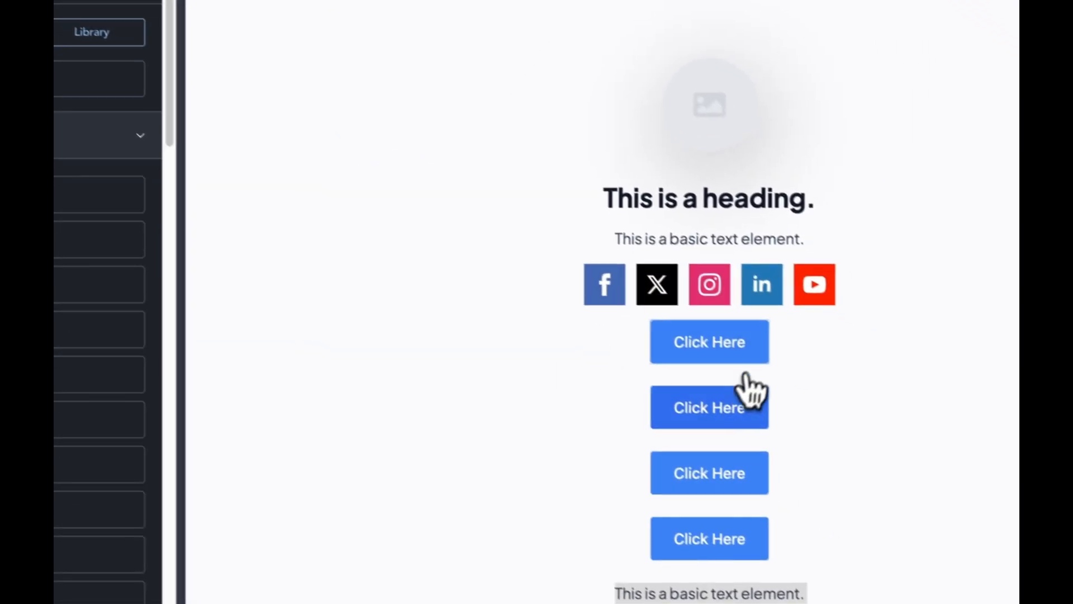
Step: Switch the first Click Here button's style to Custom
left_click(695, 439)
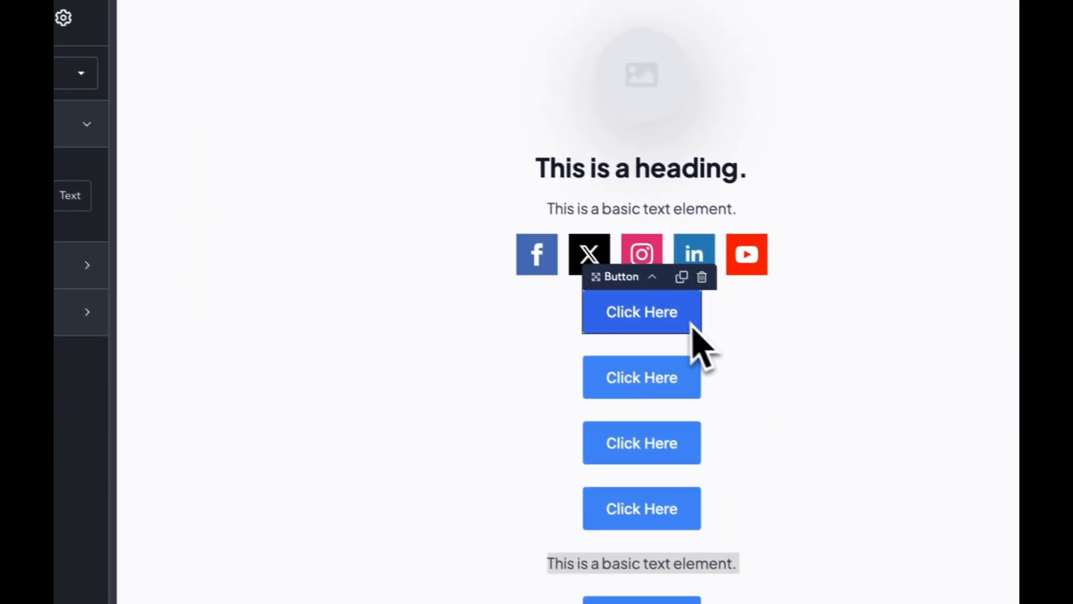
left_click(167, 230)
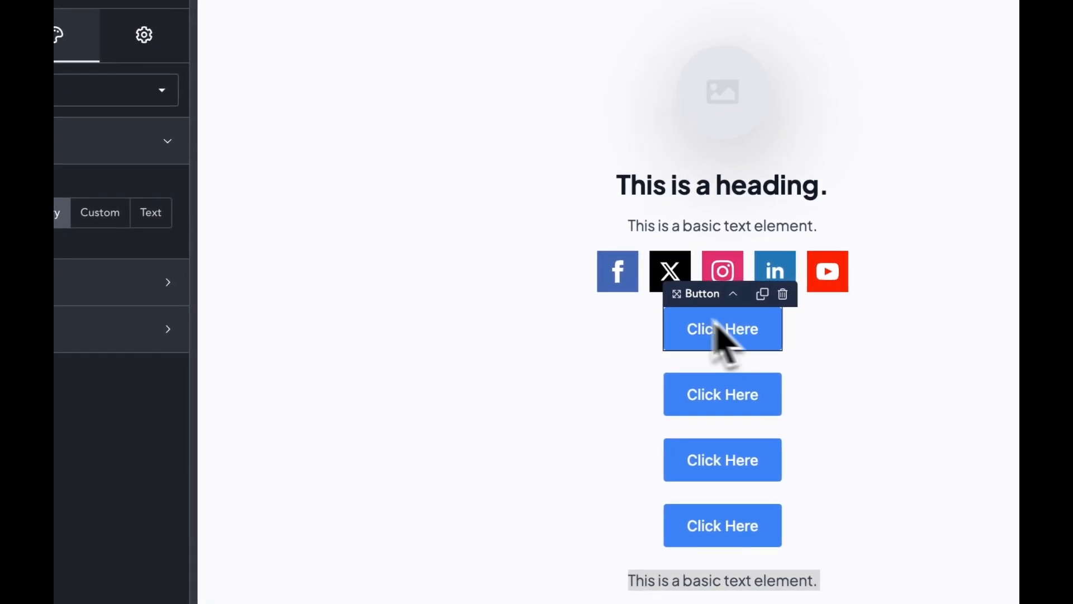
left_click(197, 228)
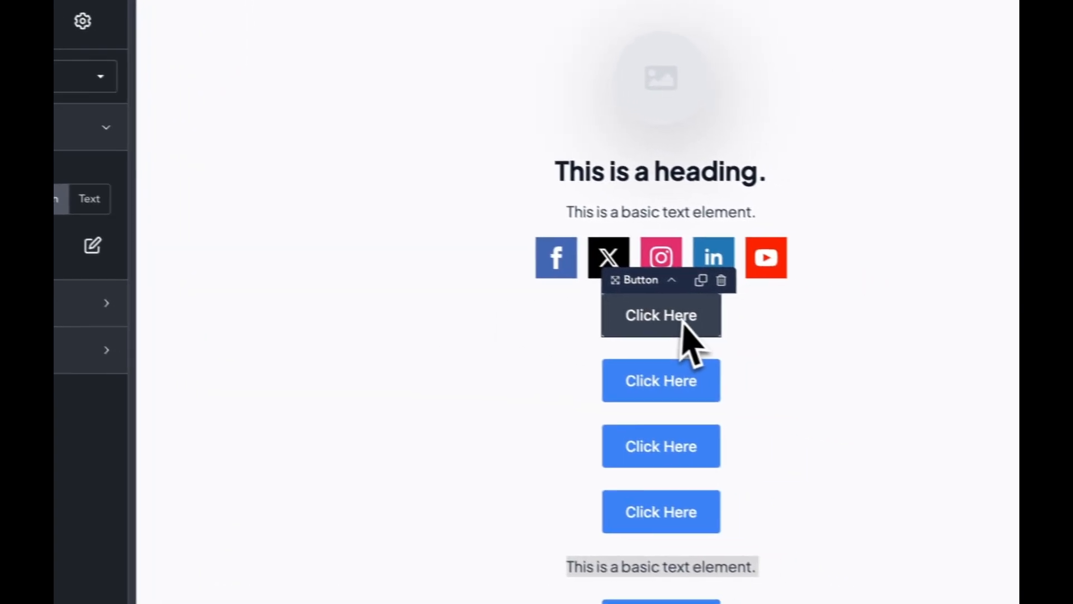
Step: Give the first button a #fff background and a width of 680 px
left_click(92, 245)
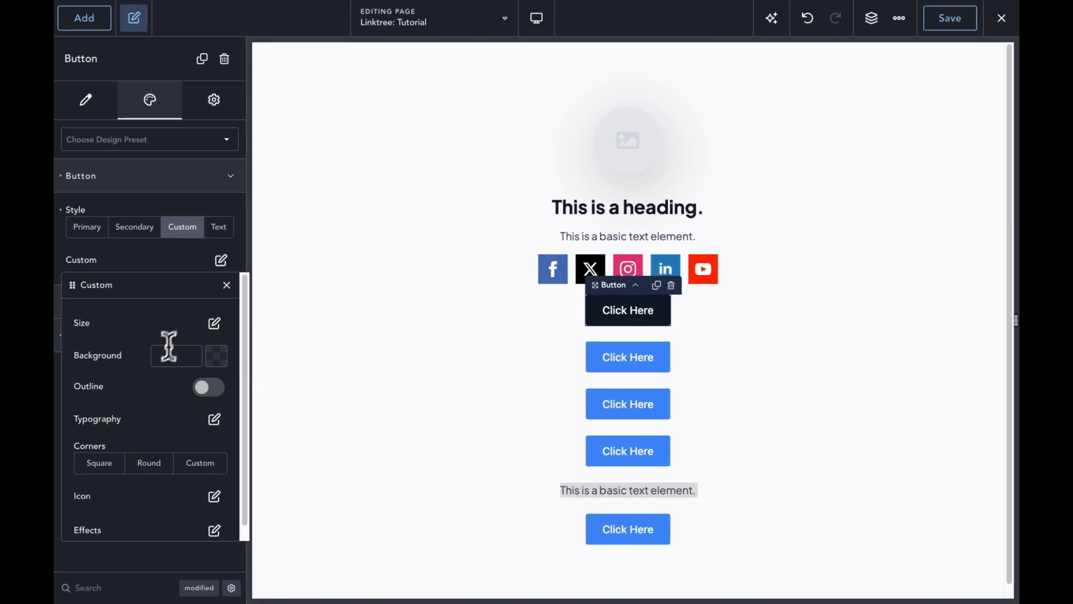
left_click(203, 348)
type("#fff")
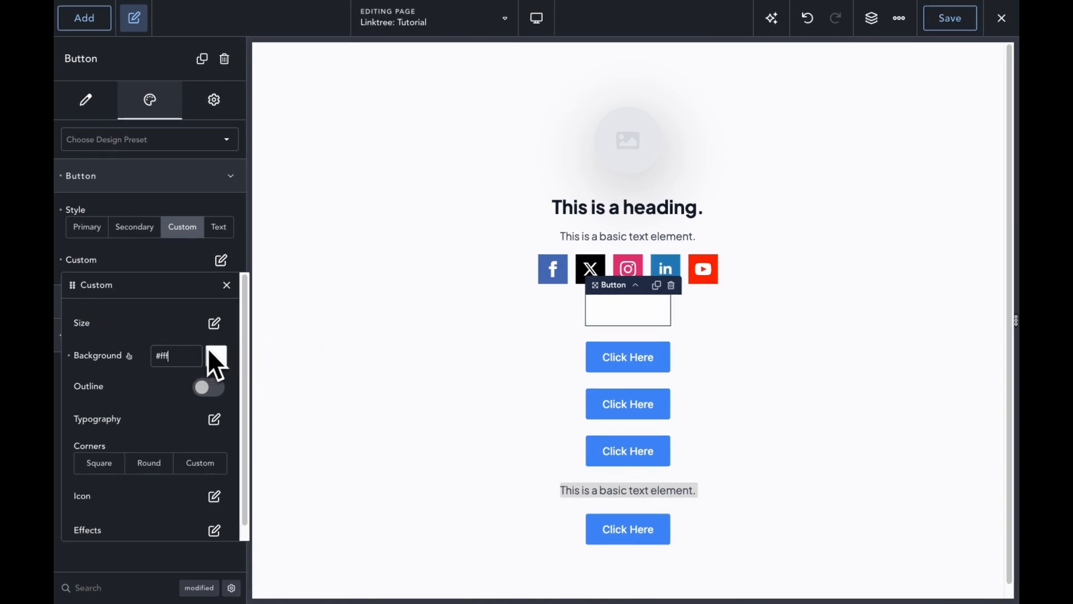
left_click(214, 420)
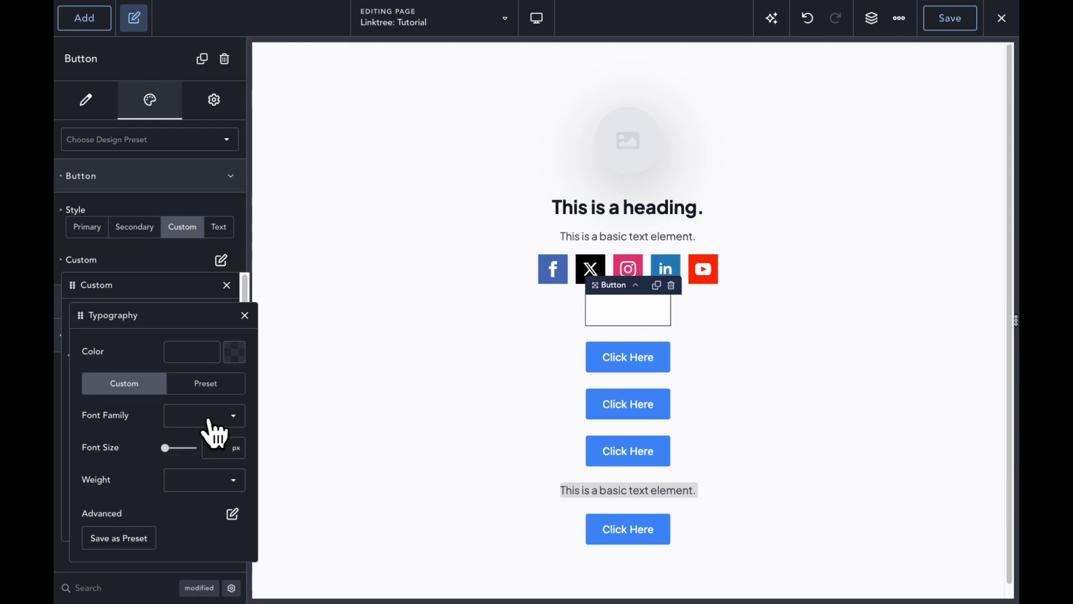
left_click(245, 315)
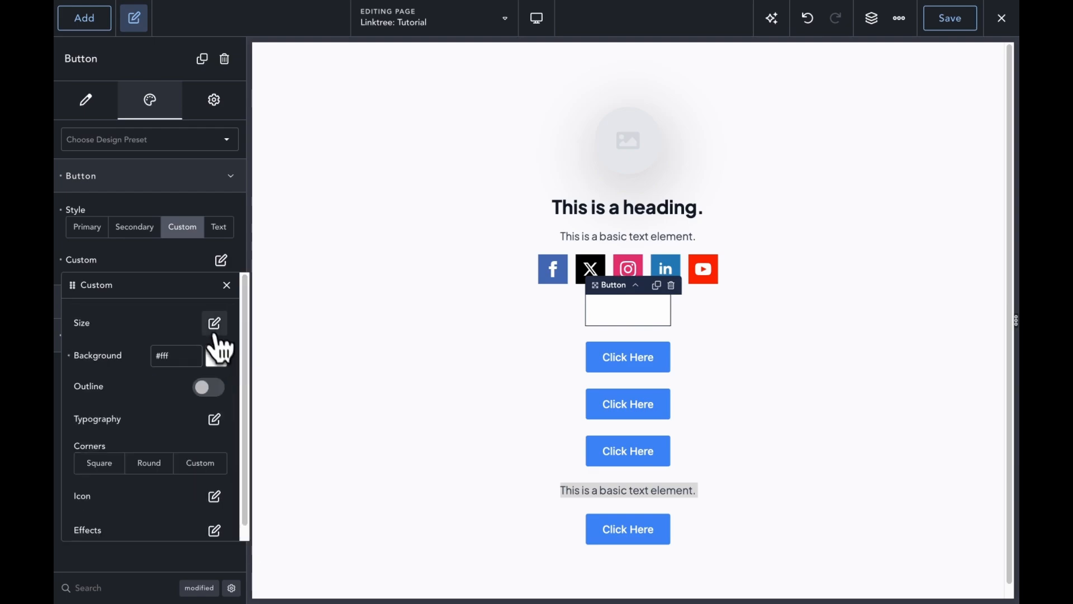
left_click(214, 323)
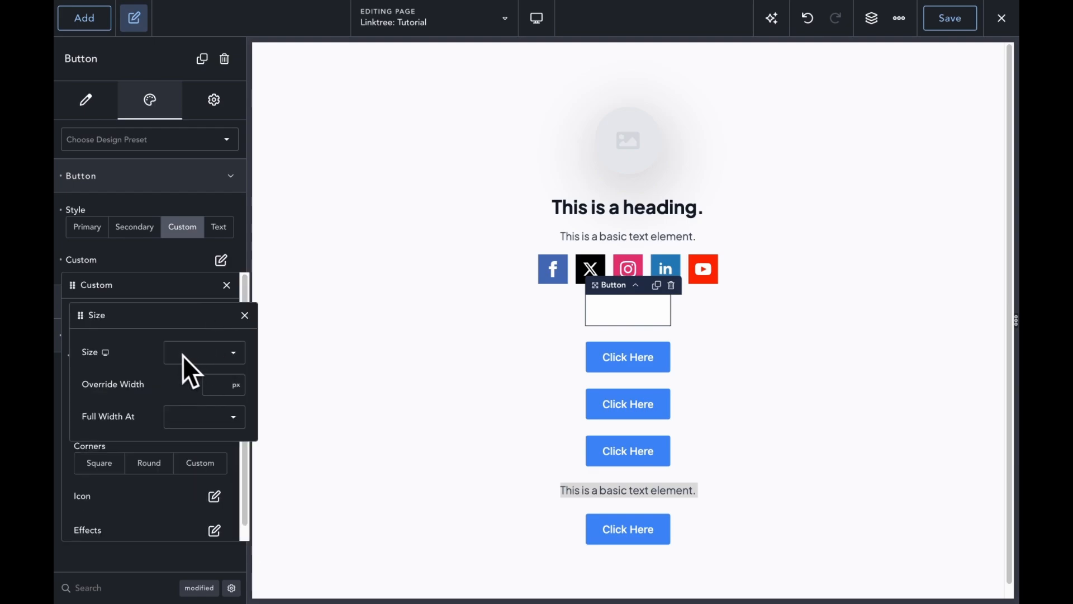
left_click(219, 391)
type("680")
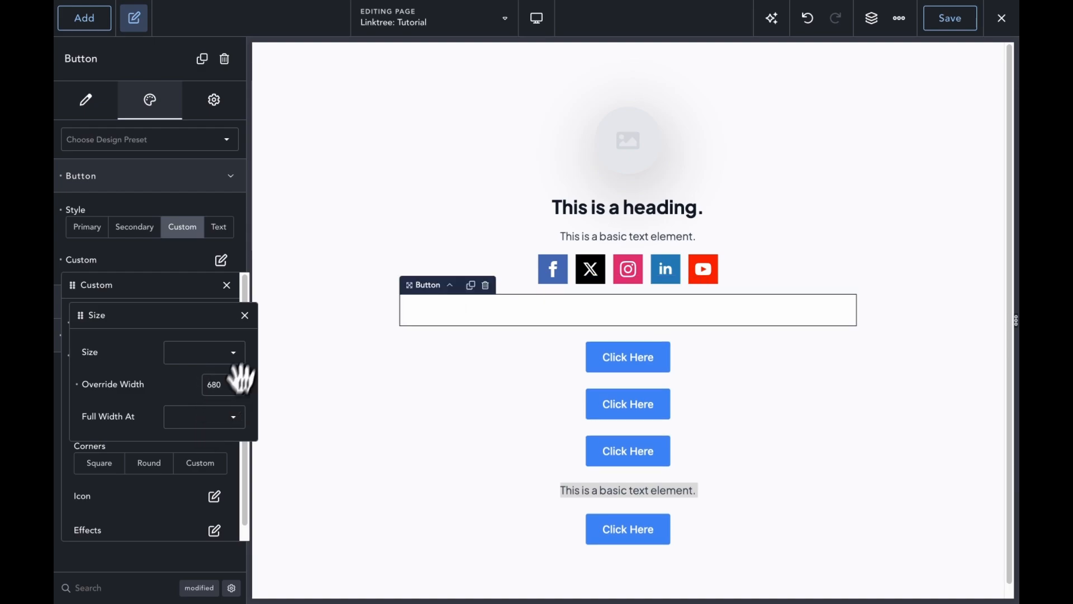
left_click(258, 323)
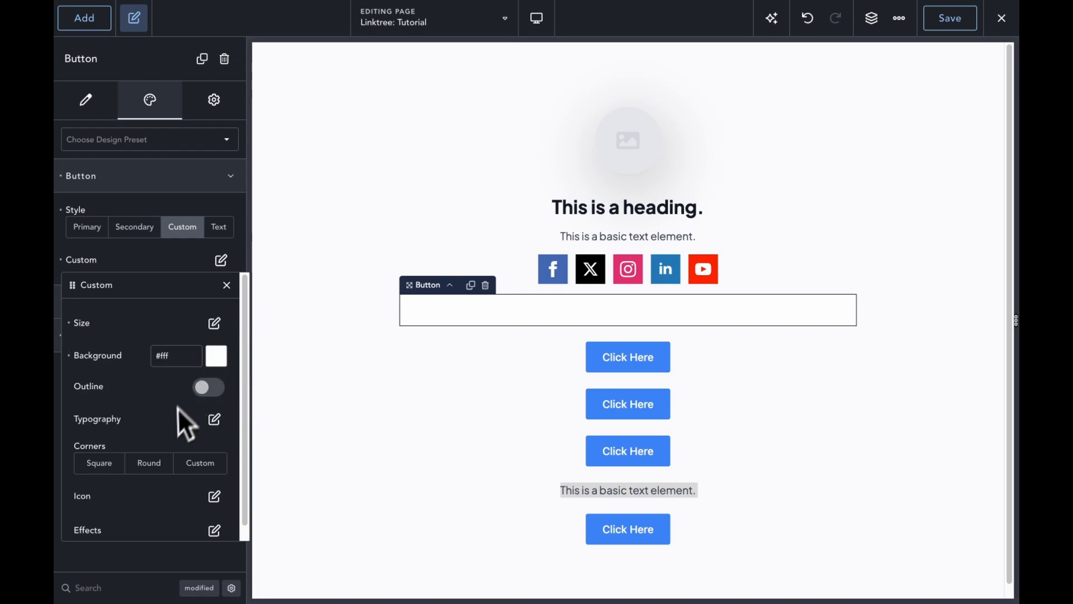
Step: Set the button's text colour to grey #756E6E
left_click(215, 420)
left_click(236, 353)
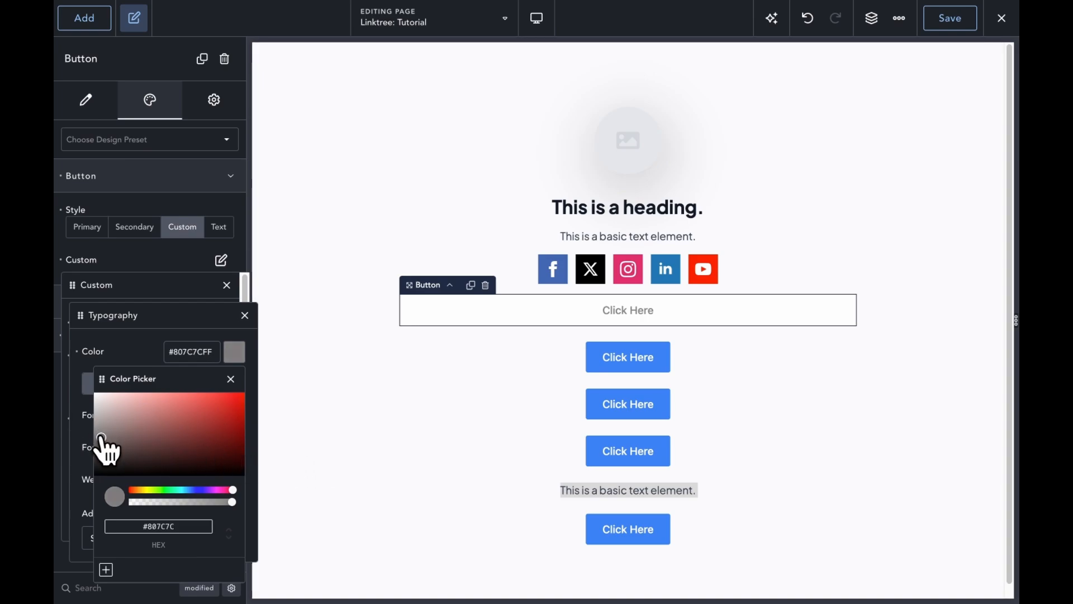
mouse_move(103, 439)
left_mouse_down()
mouse_move(106, 420)
mouse_move(108, 440)
left_mouse_up()
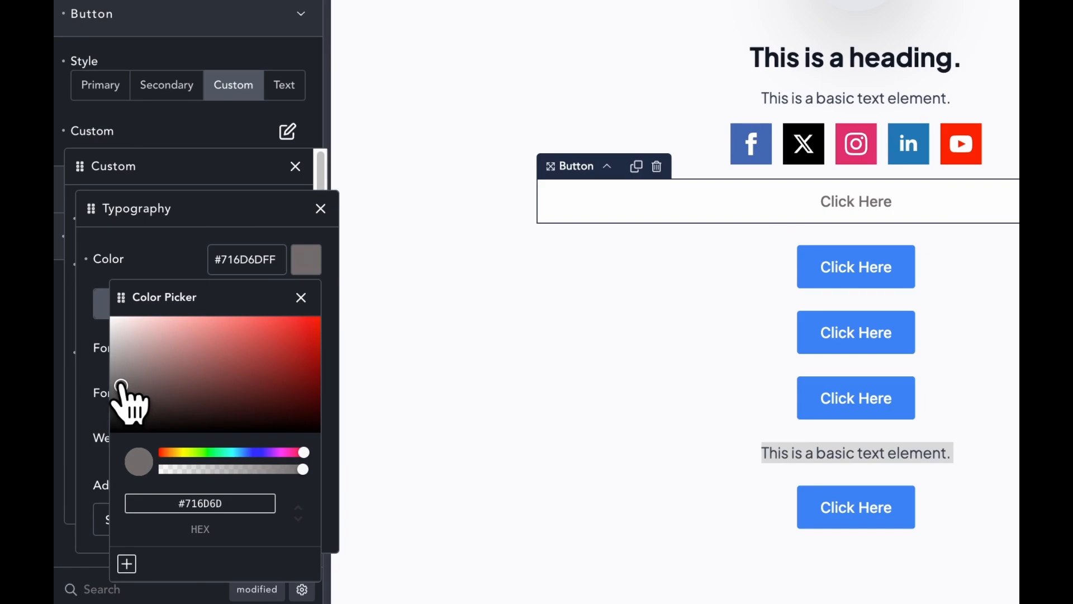
mouse_move(120, 386)
left_mouse_down()
mouse_move(109, 427)
mouse_move(123, 396)
left_mouse_up()
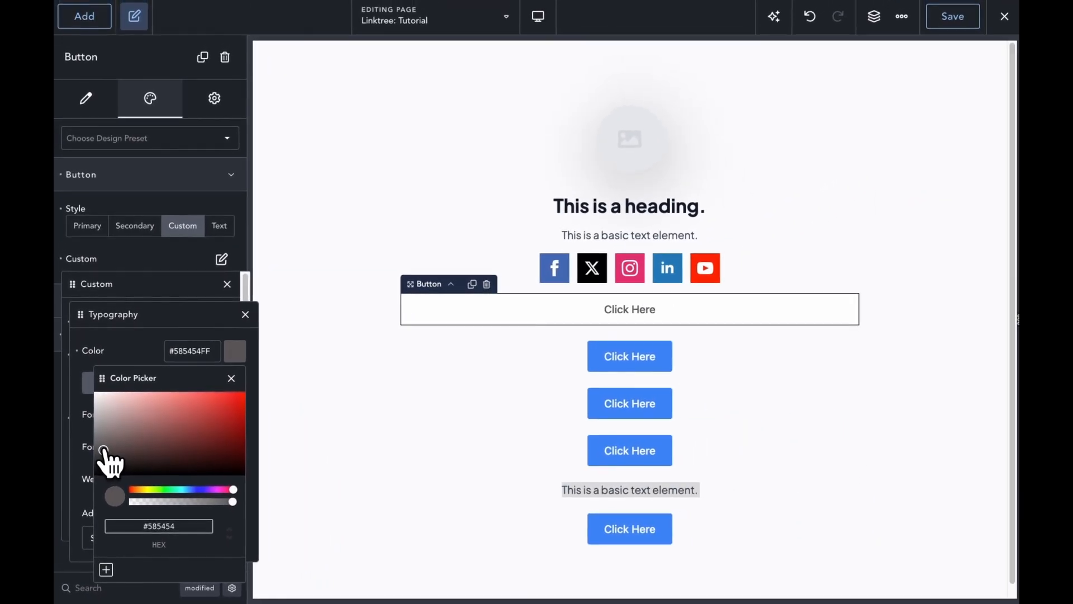
left_click_drag(103, 450, 109, 444)
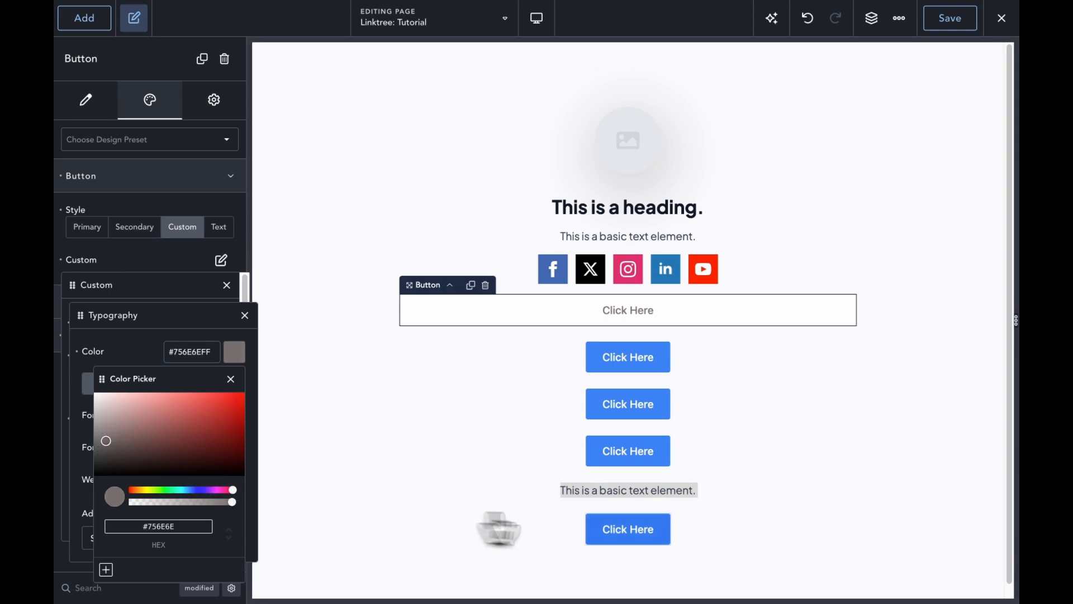
left_click(906, 392)
left_click(777, 316)
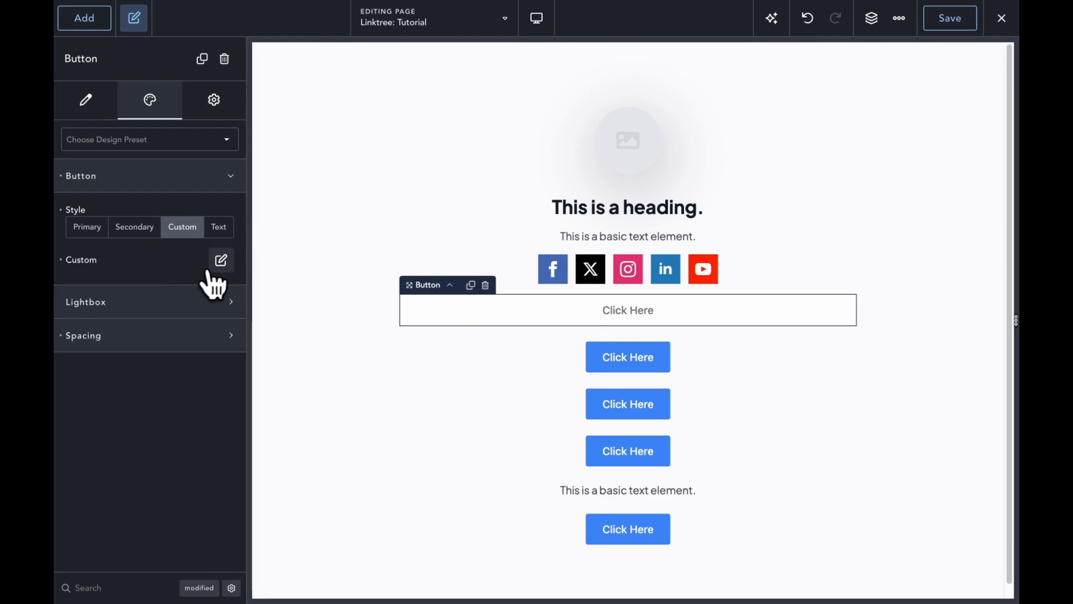
Step: Enable the button's outline and give it the #756E6EFF text colour as its outline colour
left_click(220, 262)
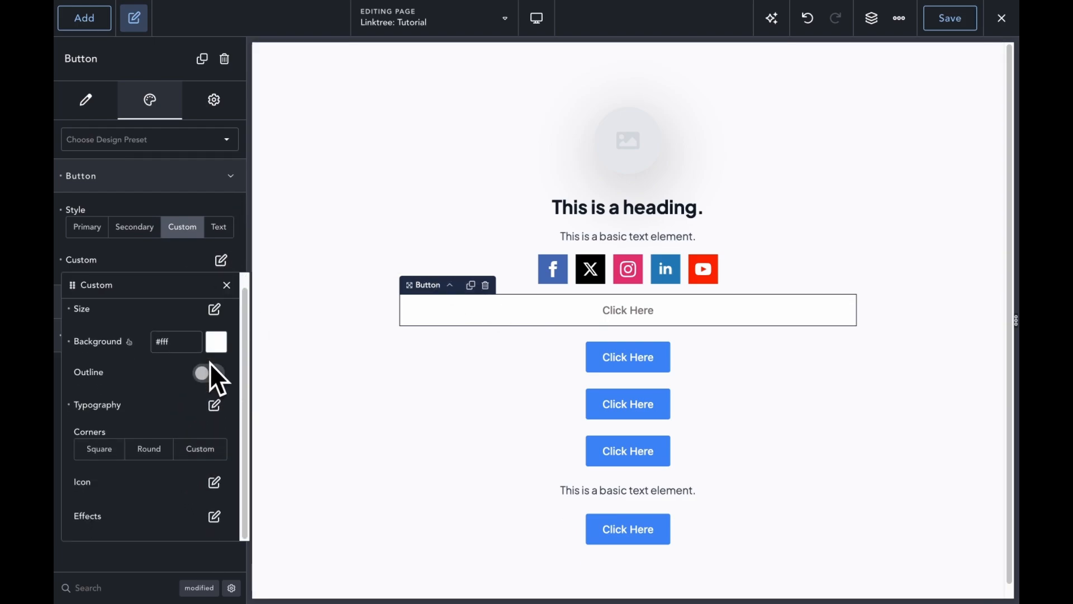
scroll(224, 363, "down", 1)
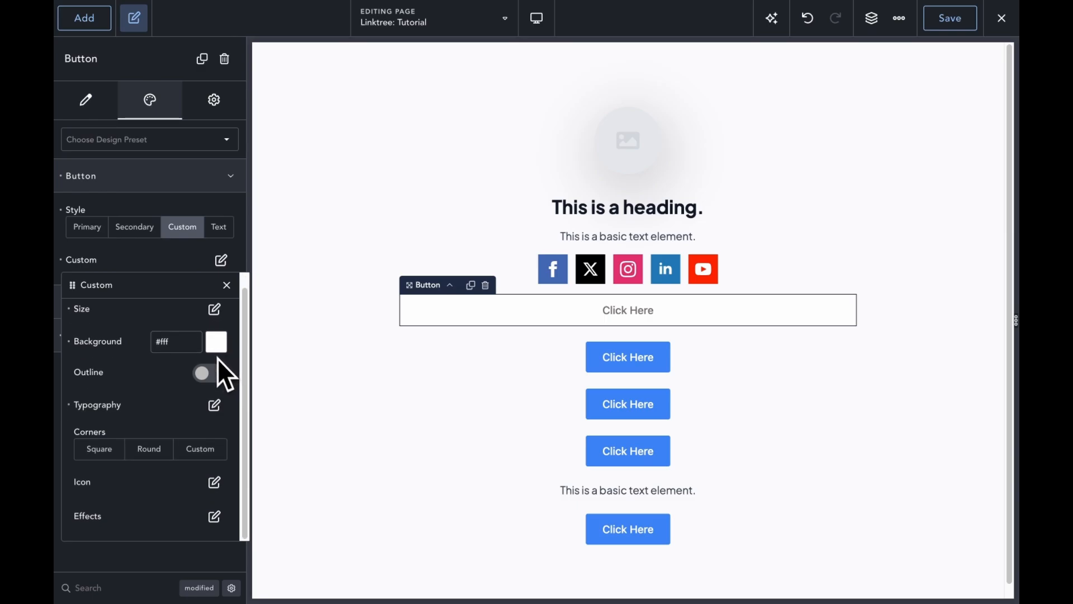
left_click(210, 387)
right_click(216, 388)
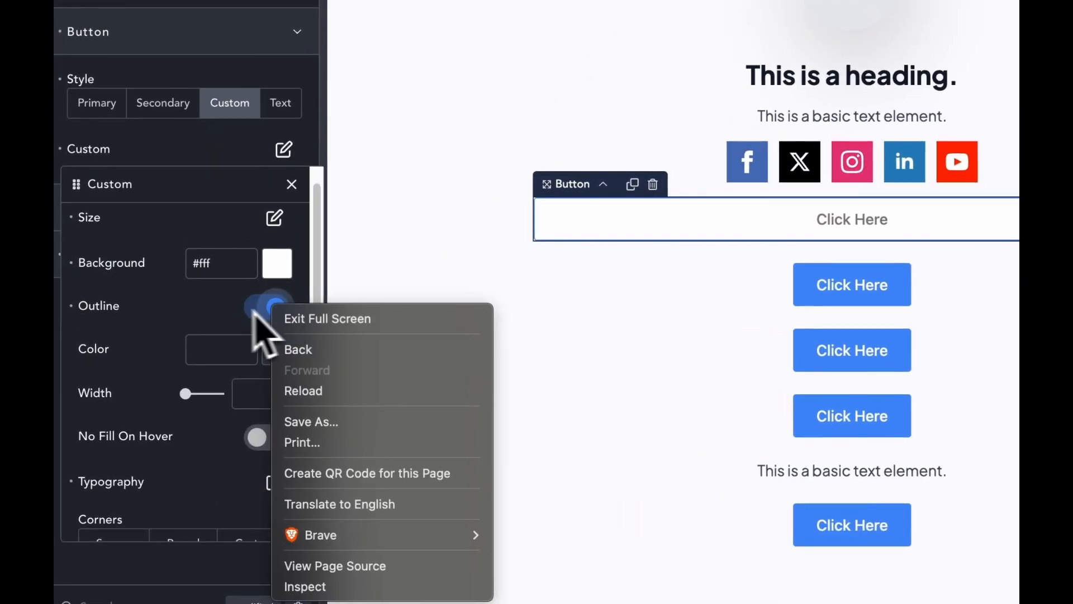
left_click(158, 245)
left_click(275, 482)
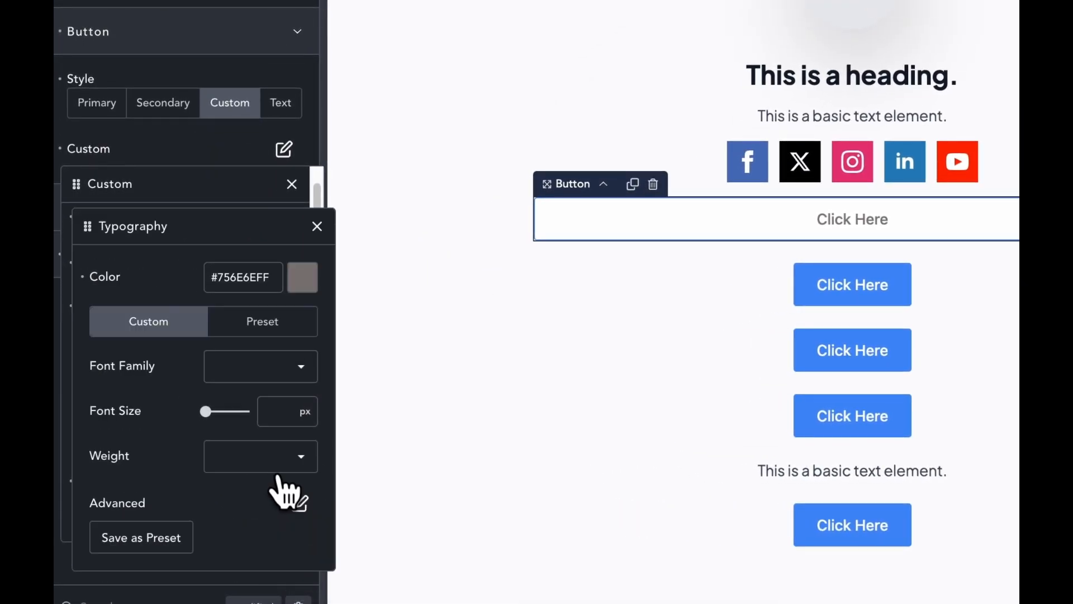
right_click(243, 280)
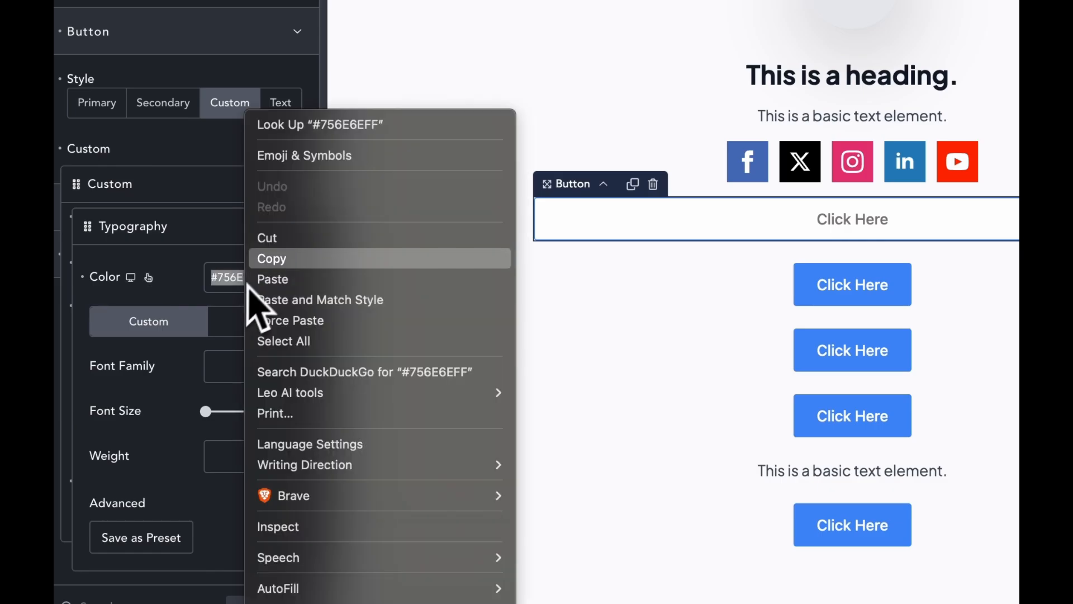
left_click(274, 259)
left_click(314, 225)
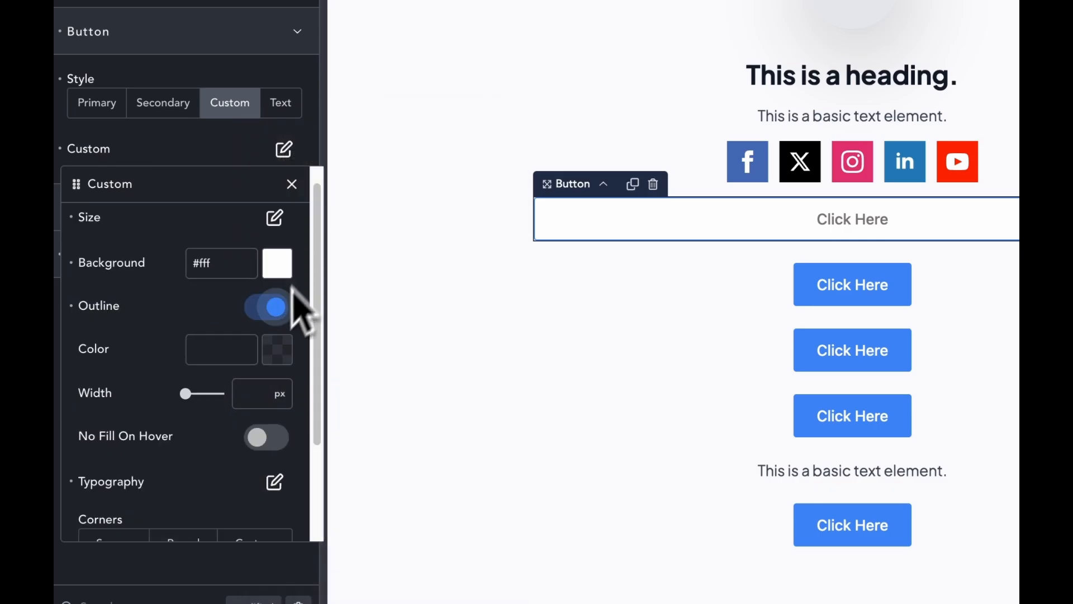
right_click(230, 360)
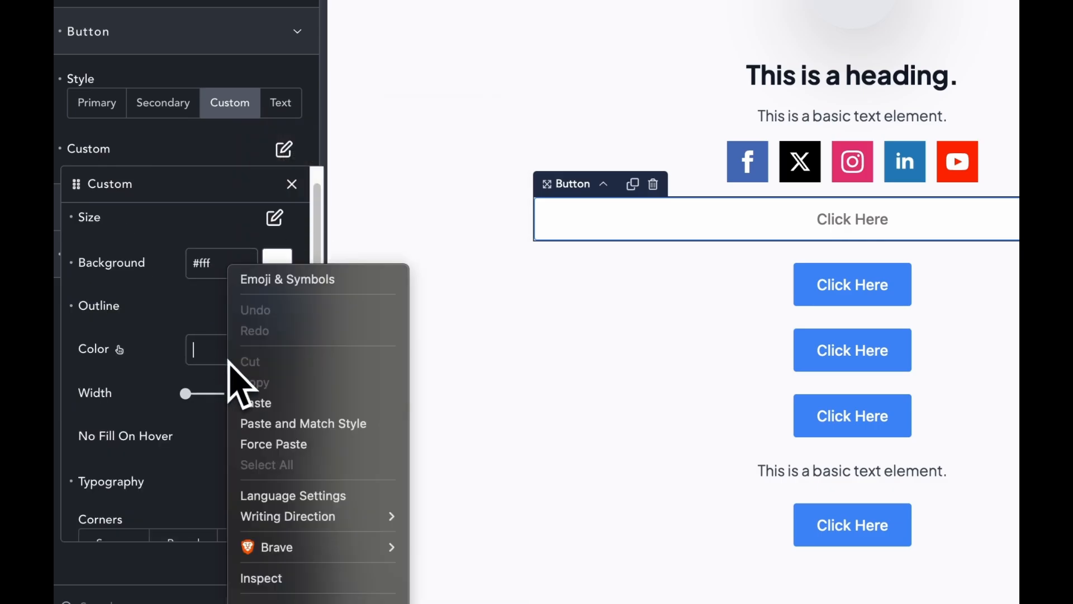
left_click(252, 404)
left_click(442, 394)
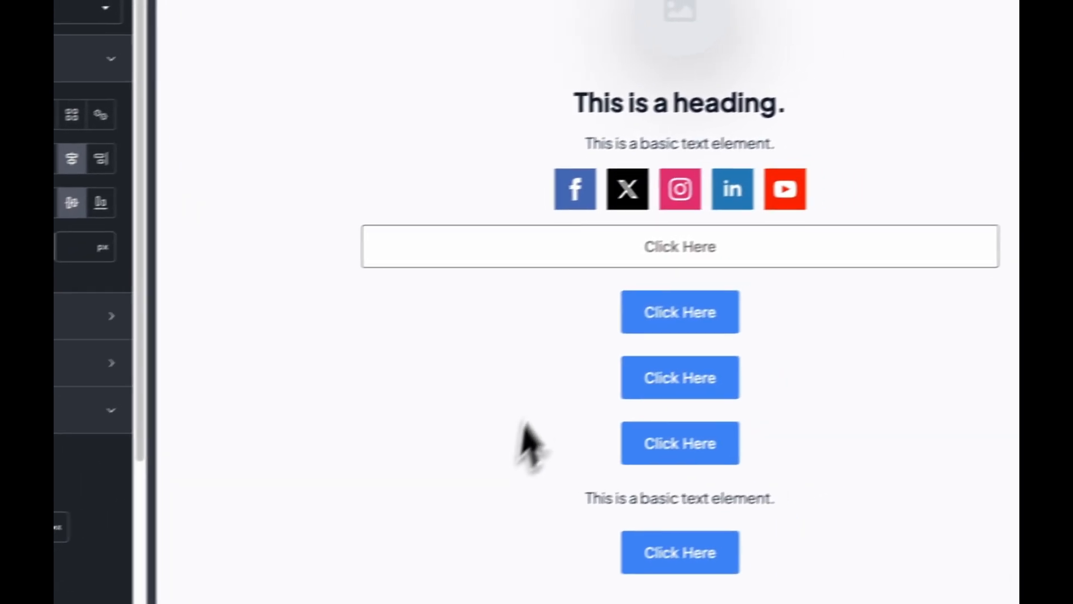
Step: Copy the styled first button and paste its design onto the second, third and fourth buttons
right_click(604, 255)
left_click(630, 270)
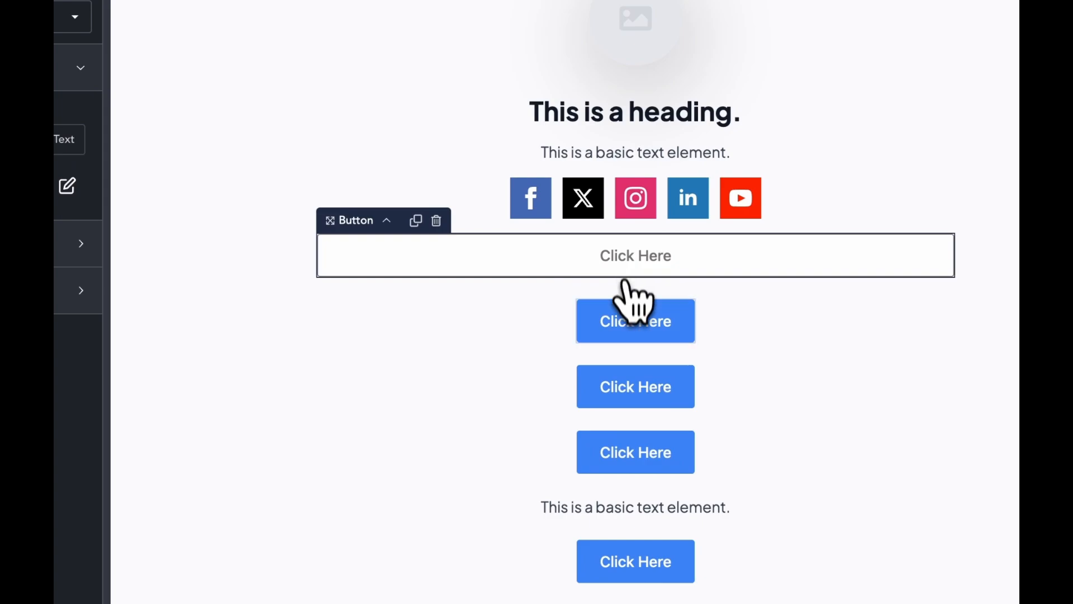
right_click(626, 319)
left_click(673, 419)
right_click(607, 376)
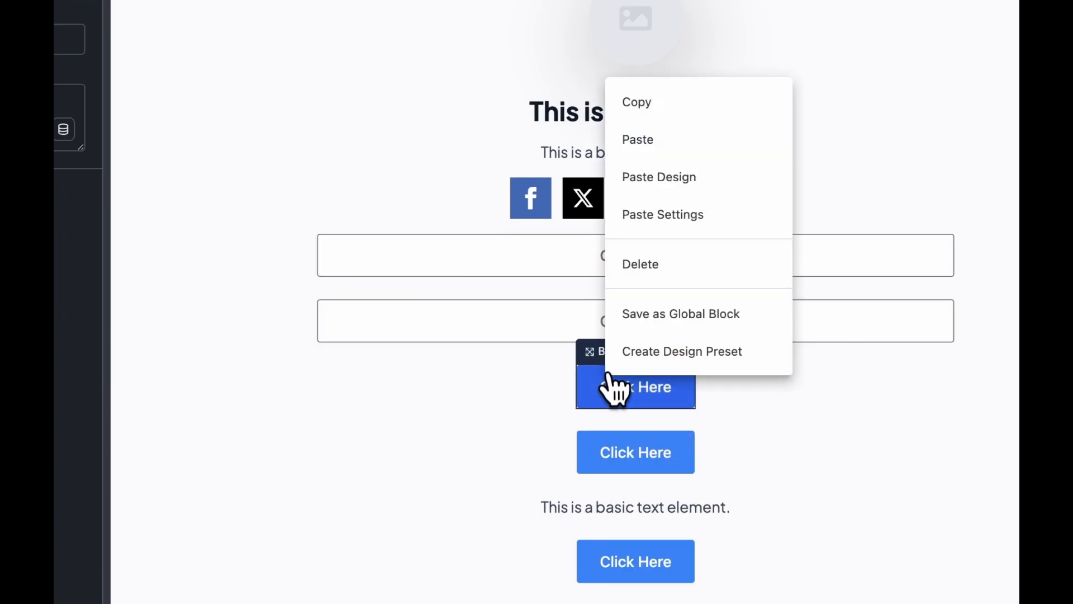
left_click(643, 215)
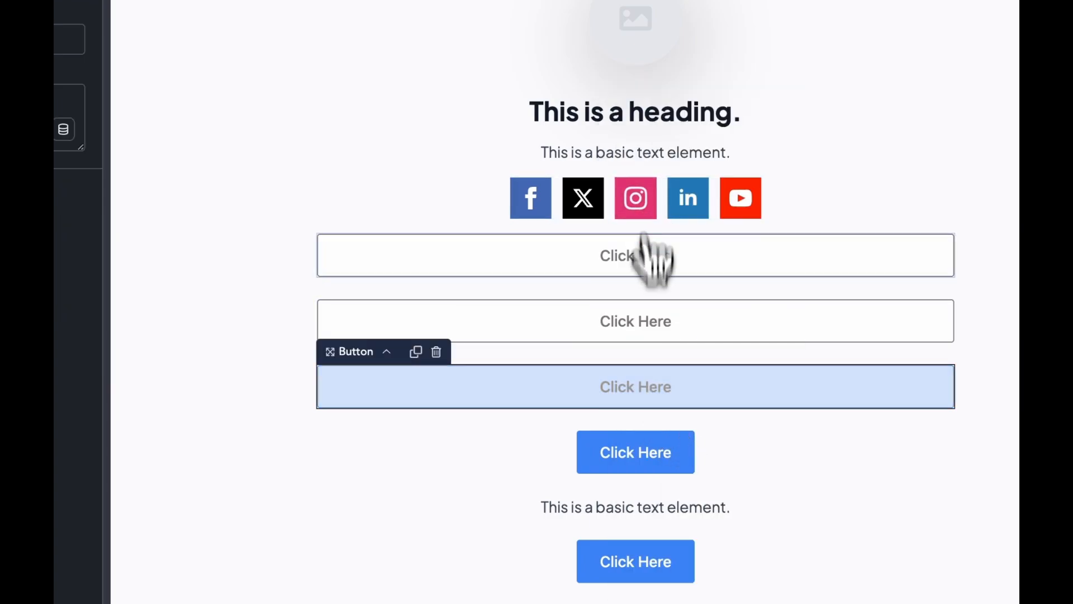
right_click(628, 440)
left_click(685, 278)
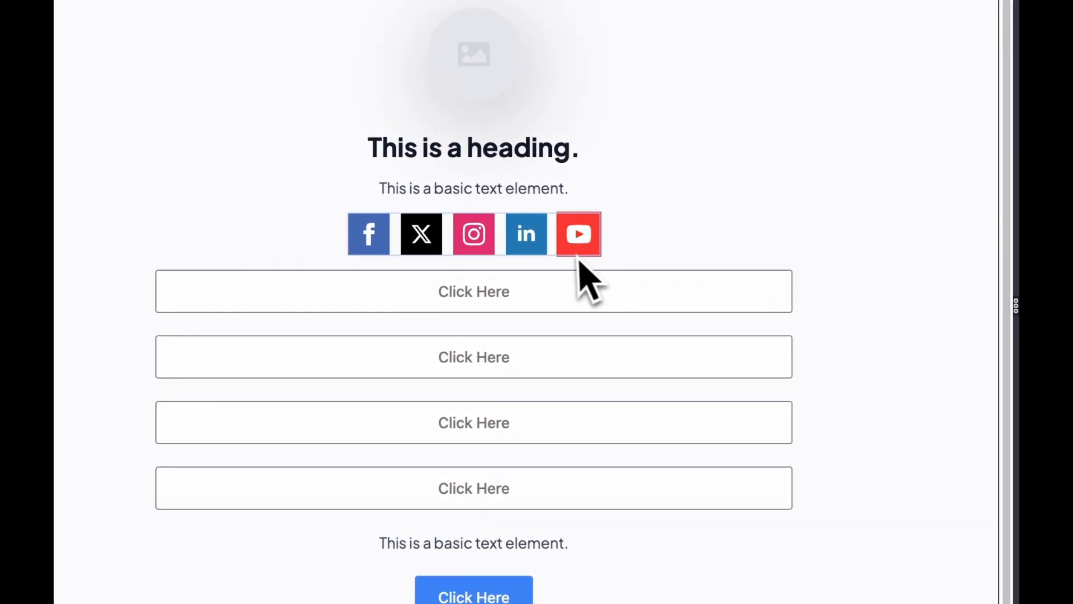
Step: Make the social icons' background fully transparent and paste the grey colour as the icon colour
left_click(551, 295)
left_click(495, 246)
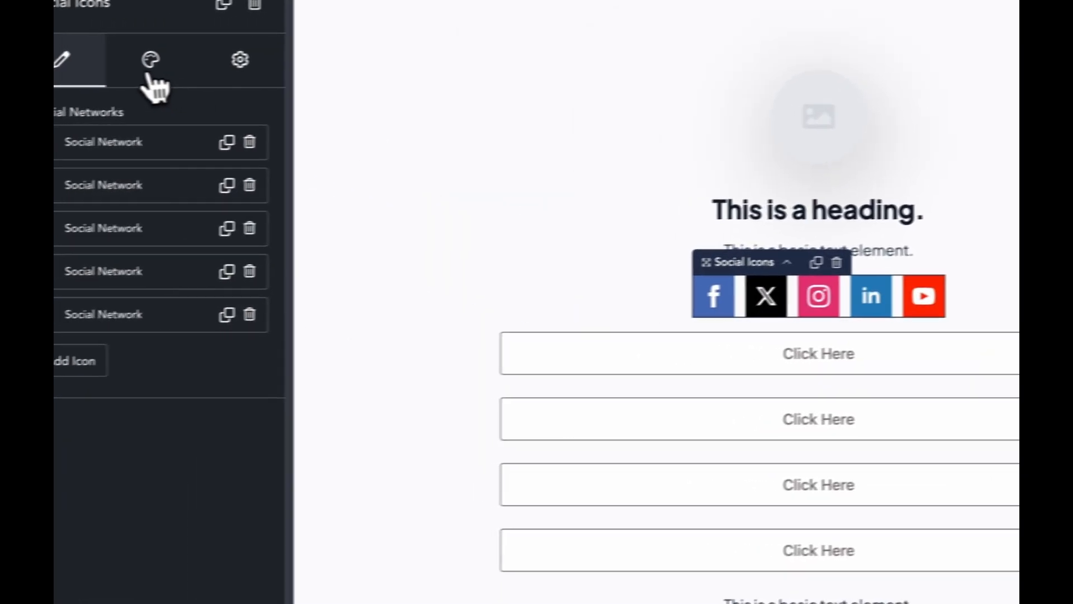
left_click(168, 61)
left_click(192, 162)
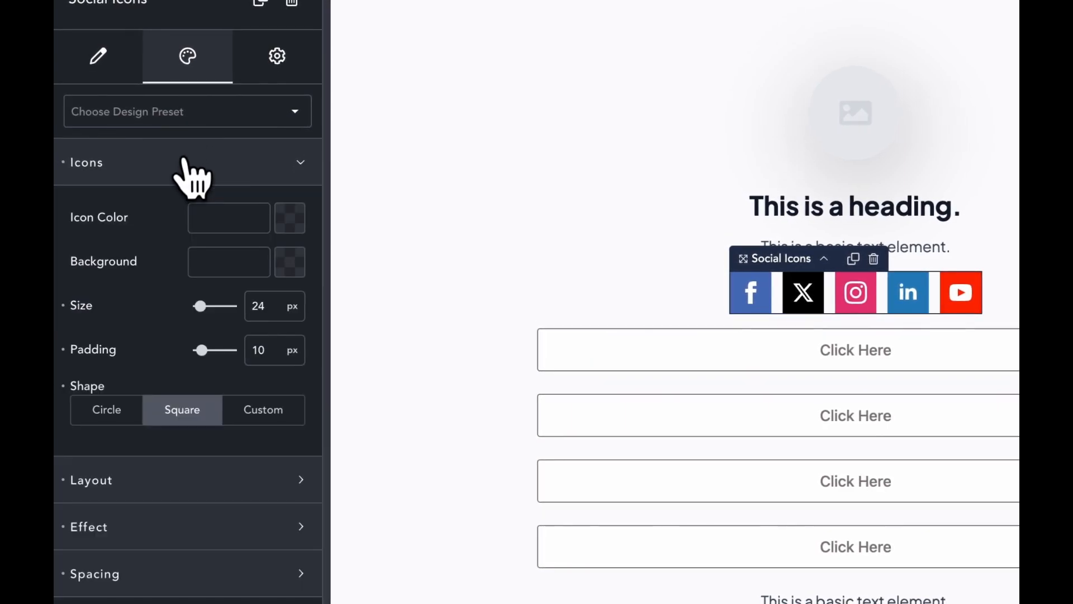
left_click(282, 264)
left_click(190, 503)
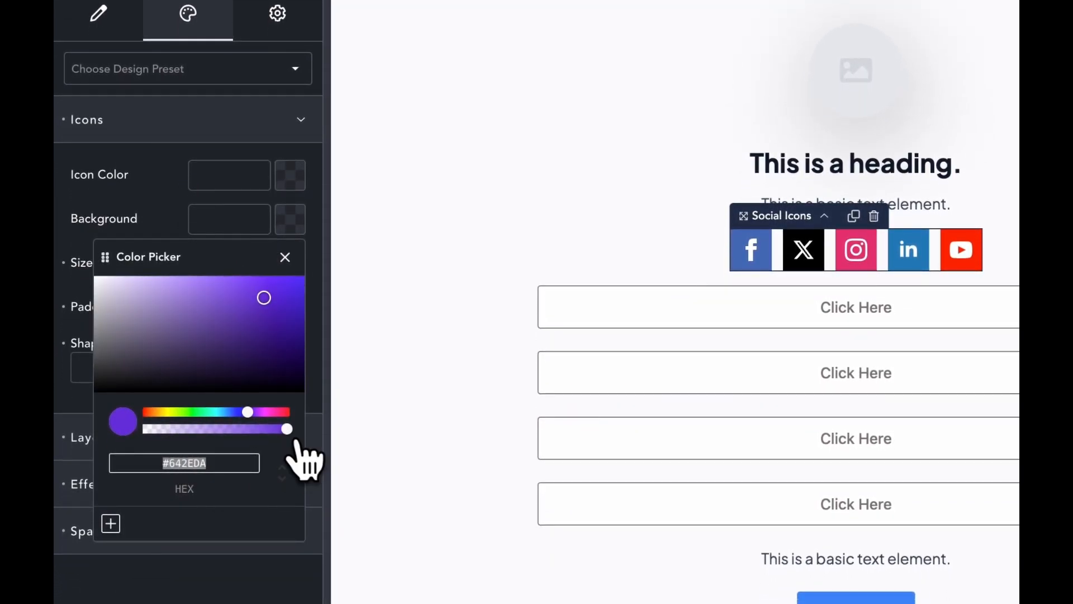
left_click_drag(291, 431, 89, 444)
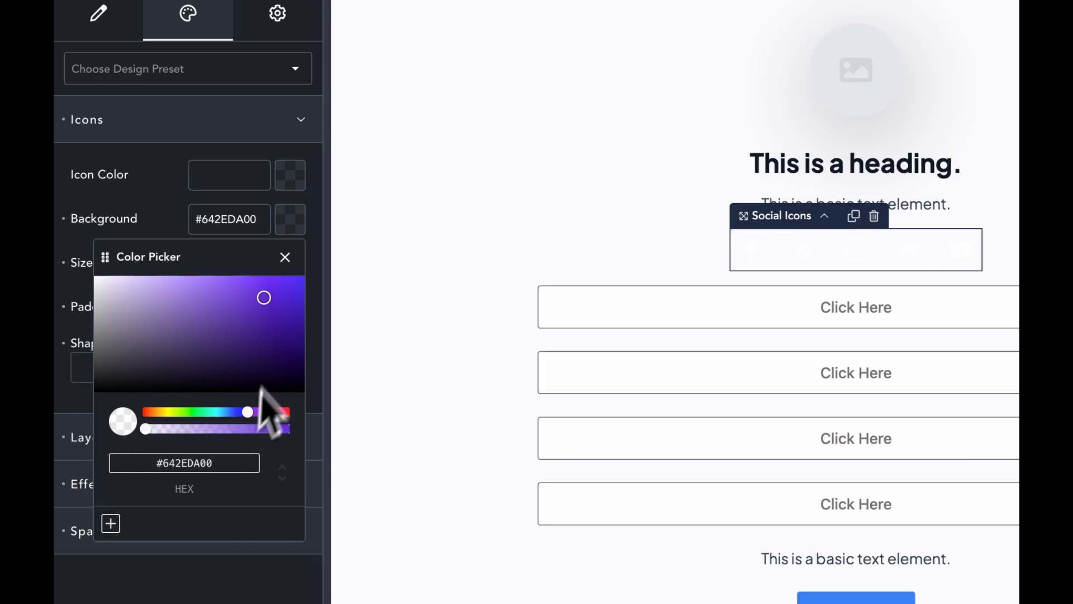
left_click(221, 184)
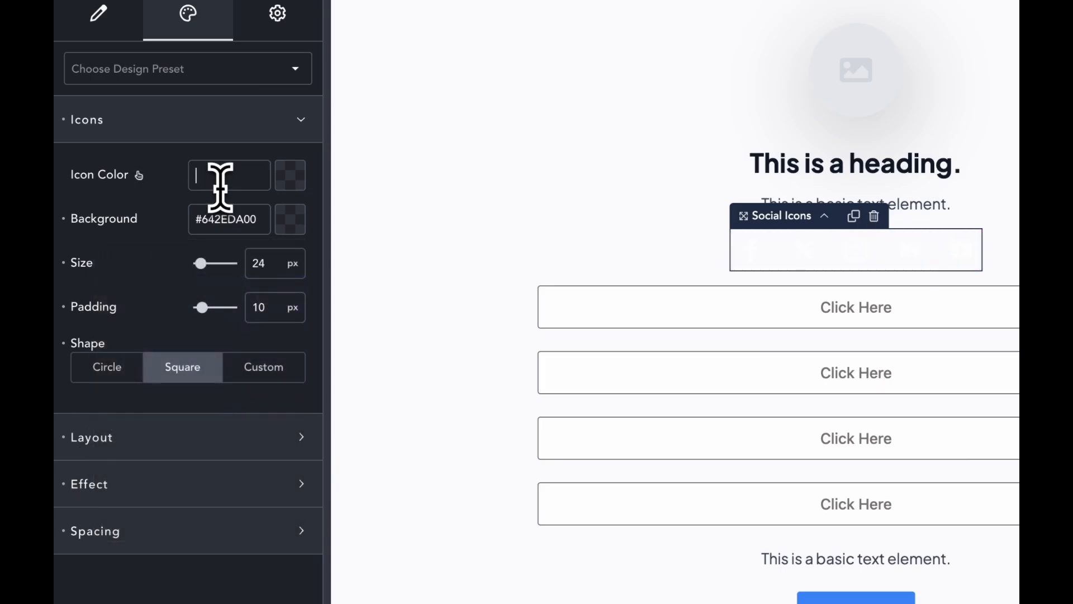
right_click(217, 177)
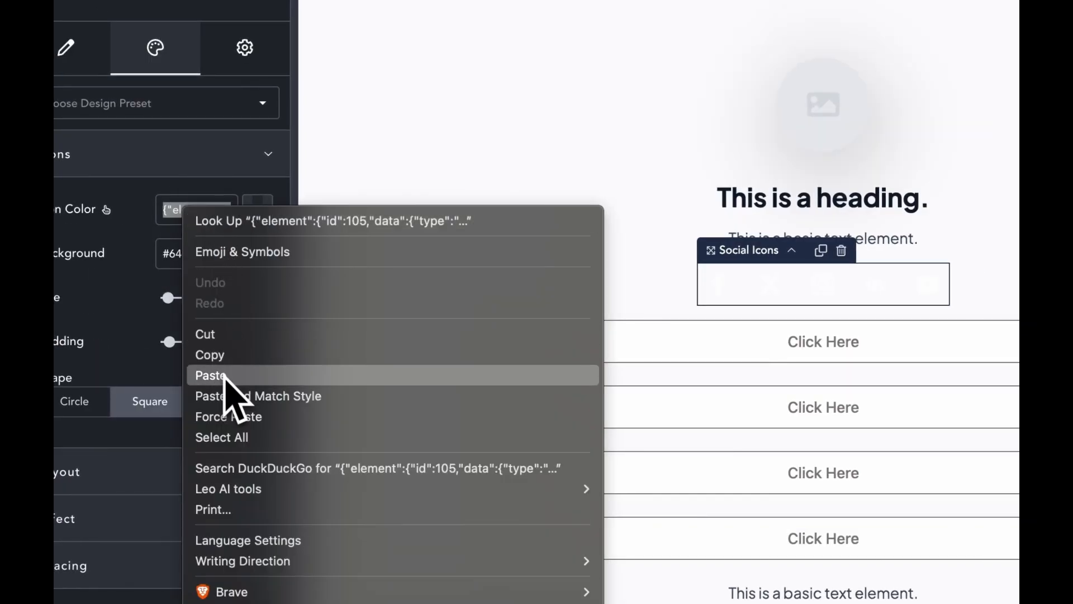
left_click(249, 341)
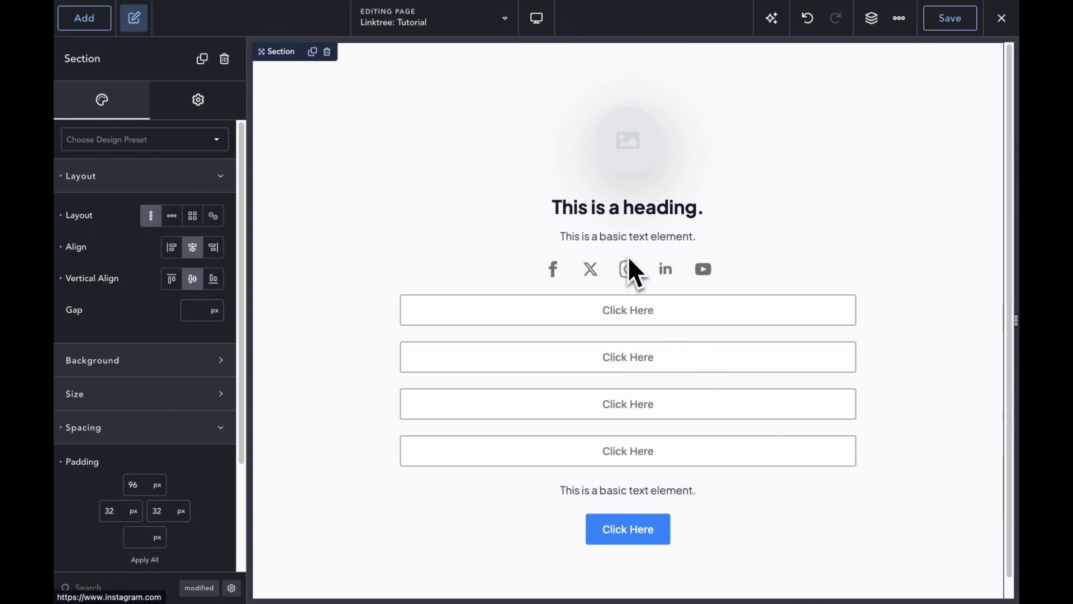
left_click(662, 239)
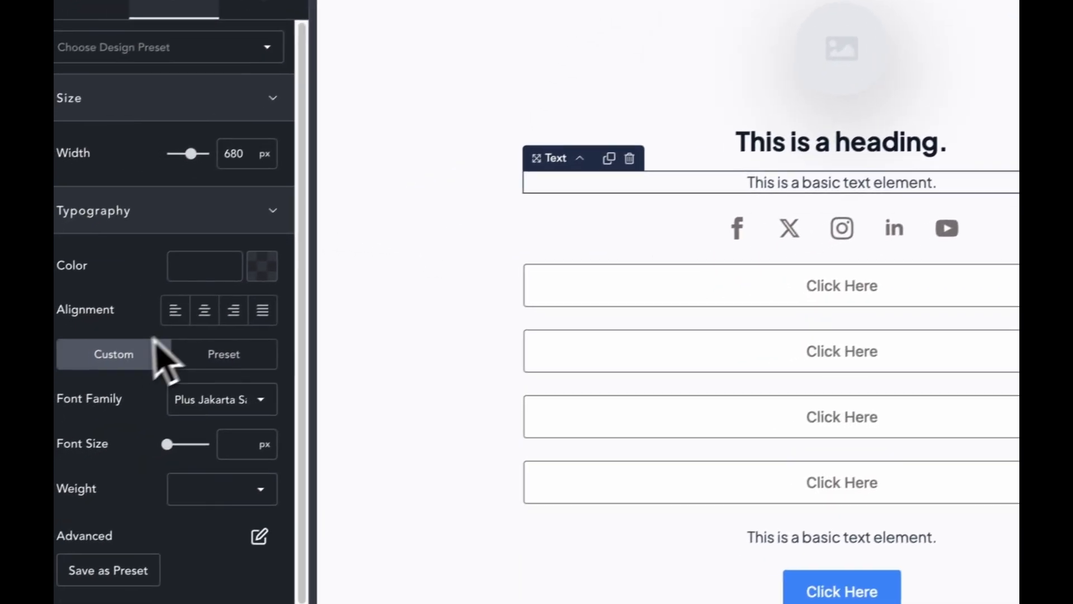
left_click(233, 271)
right_click(239, 267)
left_click(270, 404)
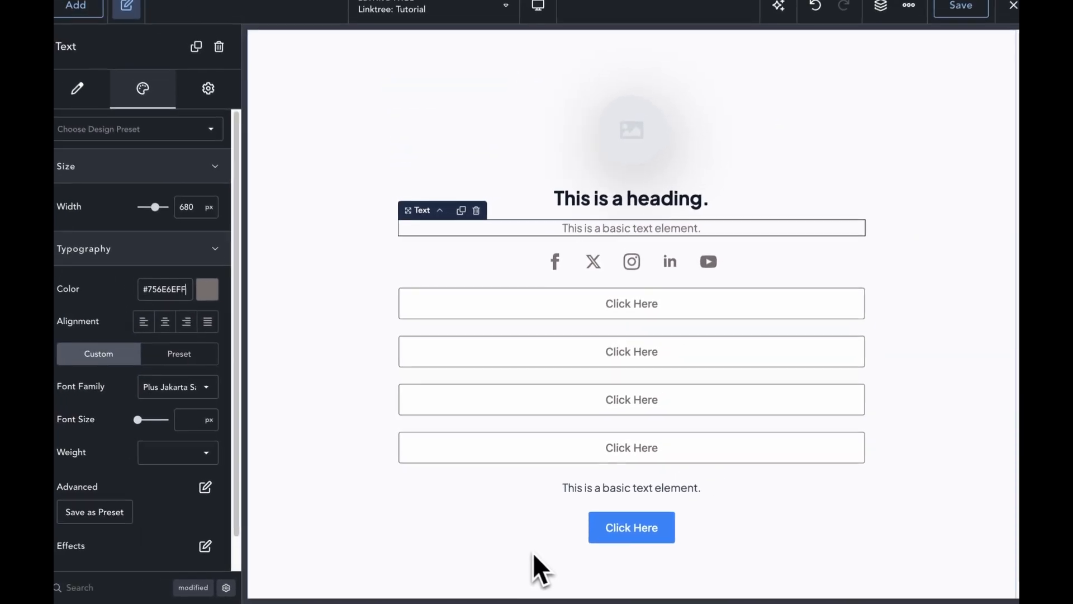
key("super+z")
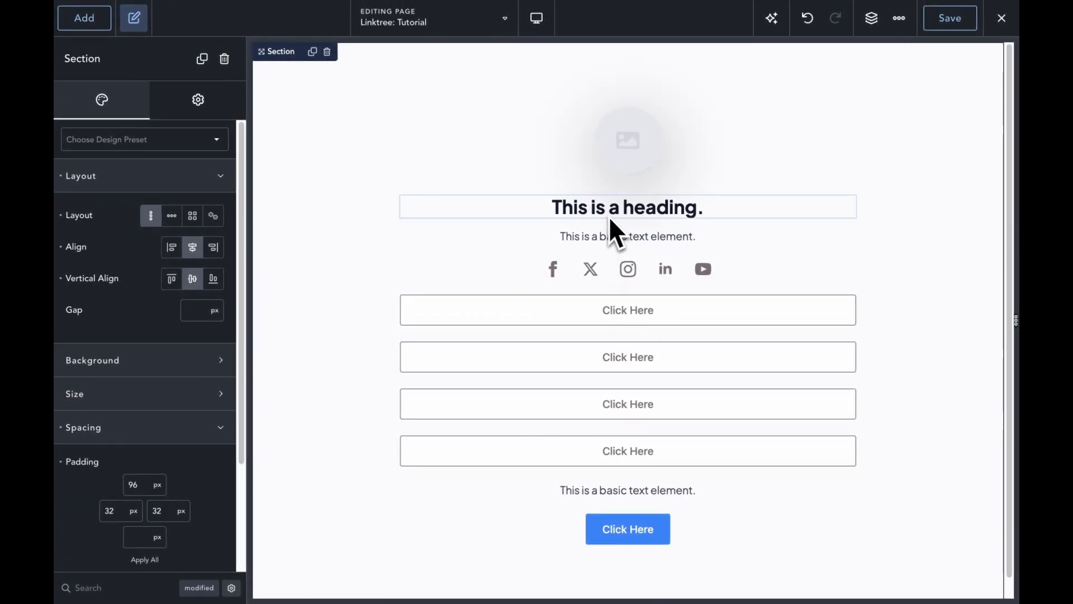
Step: Paste the upper text's settings onto the lower text and add a 24px bottom margin
left_click(611, 234)
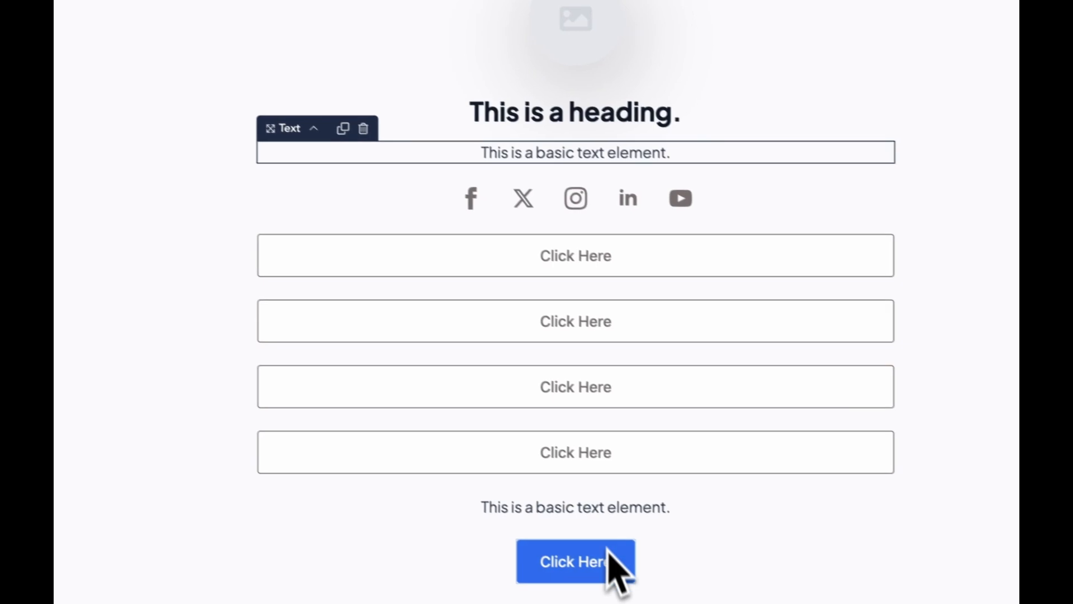
left_click(582, 515)
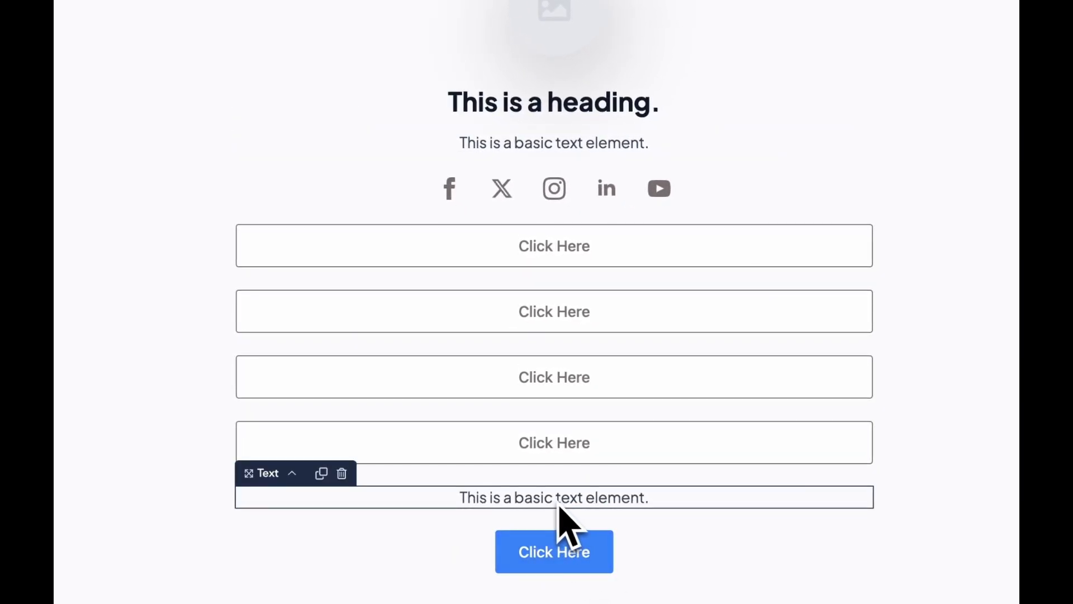
left_click(510, 146)
right_click(508, 144)
left_click(536, 167)
right_click(596, 504)
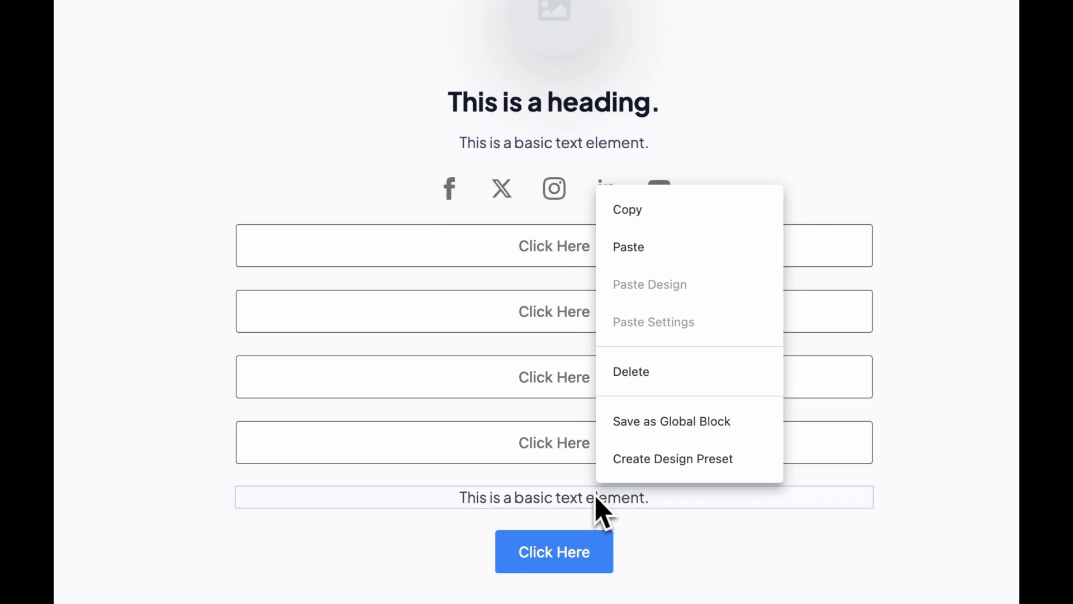
left_click(650, 333)
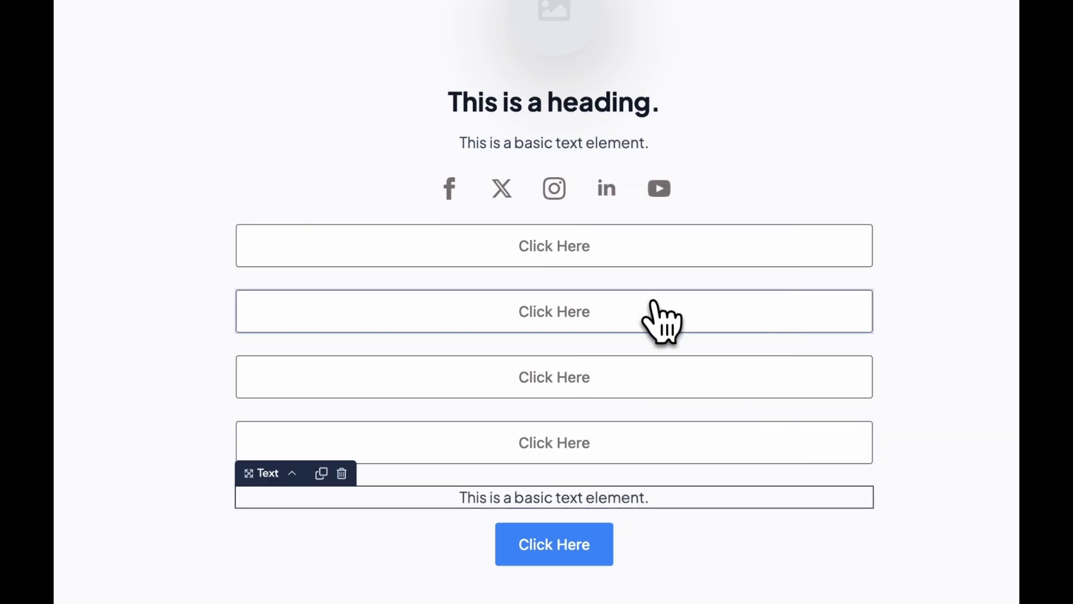
left_click_drag(576, 508, 576, 520)
left_click(743, 553)
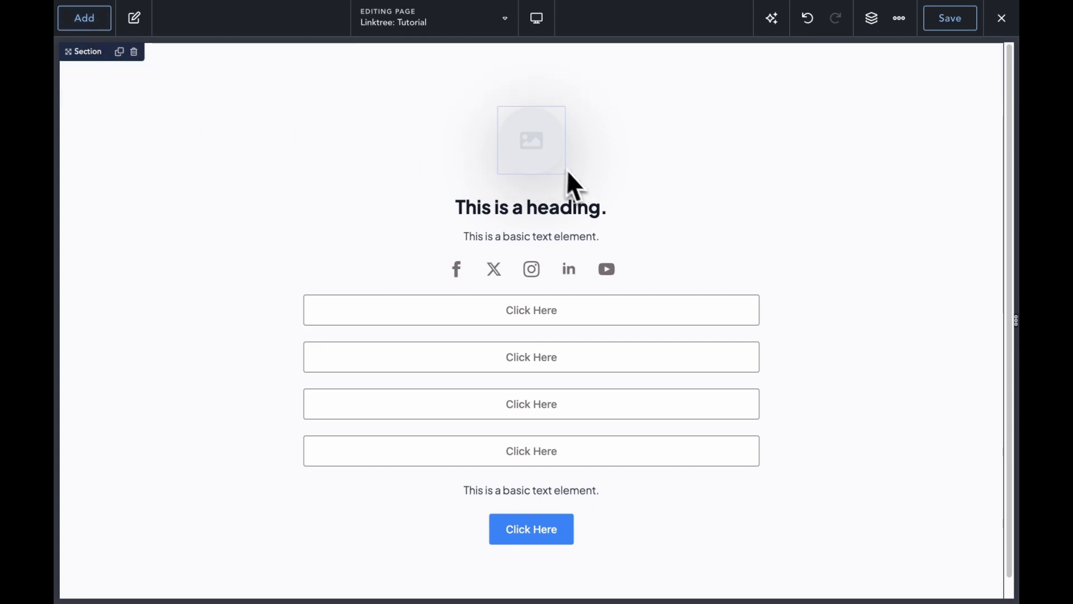
Step: Copy the fourth outlined button's design and paste it onto the bottom blue button
left_click(541, 155)
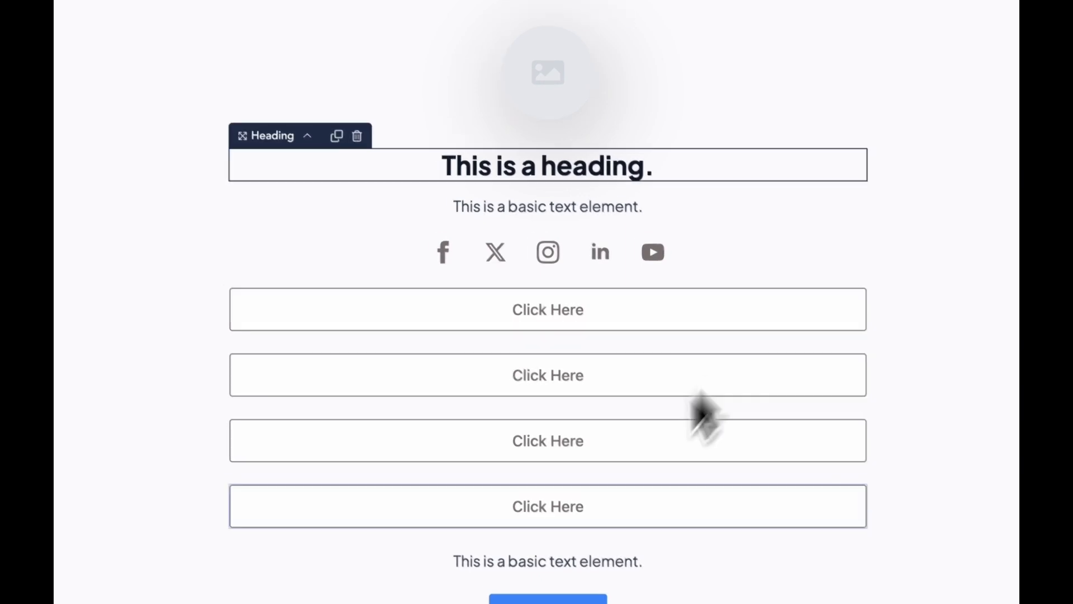
right_click(550, 599)
left_click(790, 376)
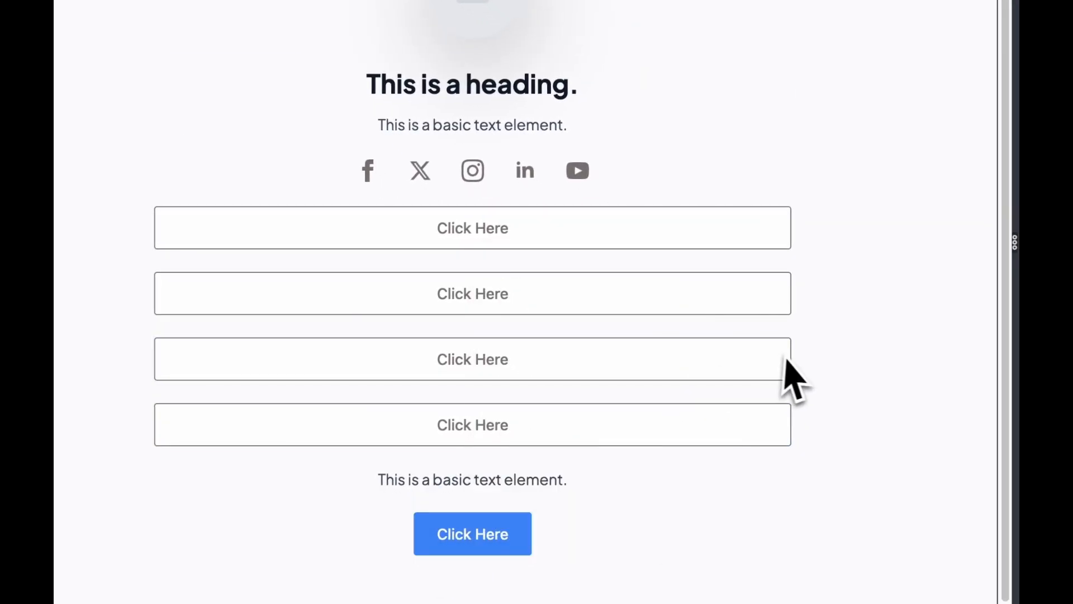
right_click(723, 438)
left_click(766, 167)
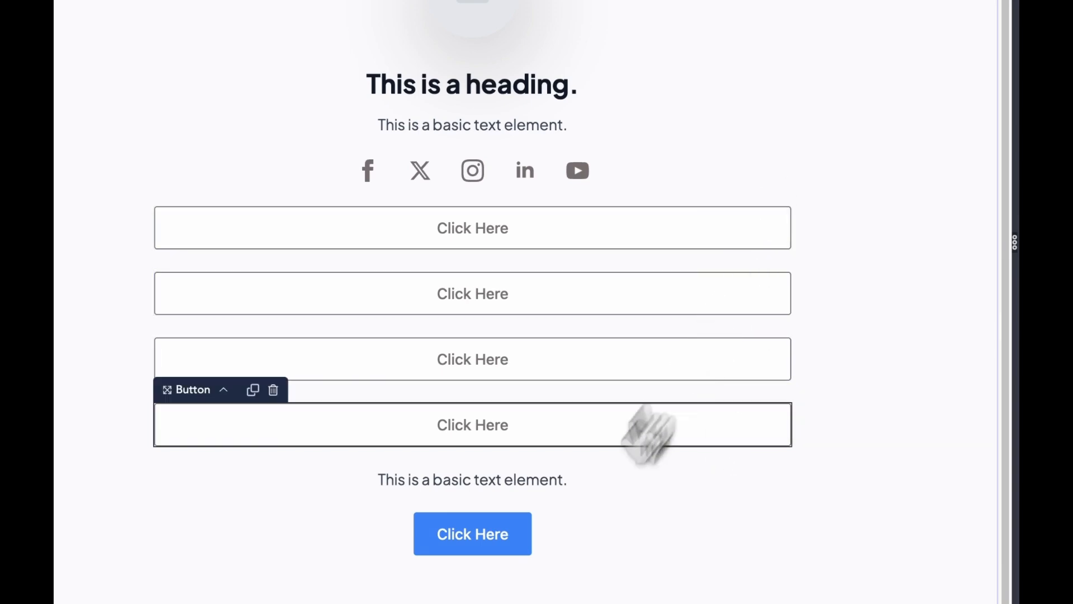
right_click(496, 545)
left_click(585, 338)
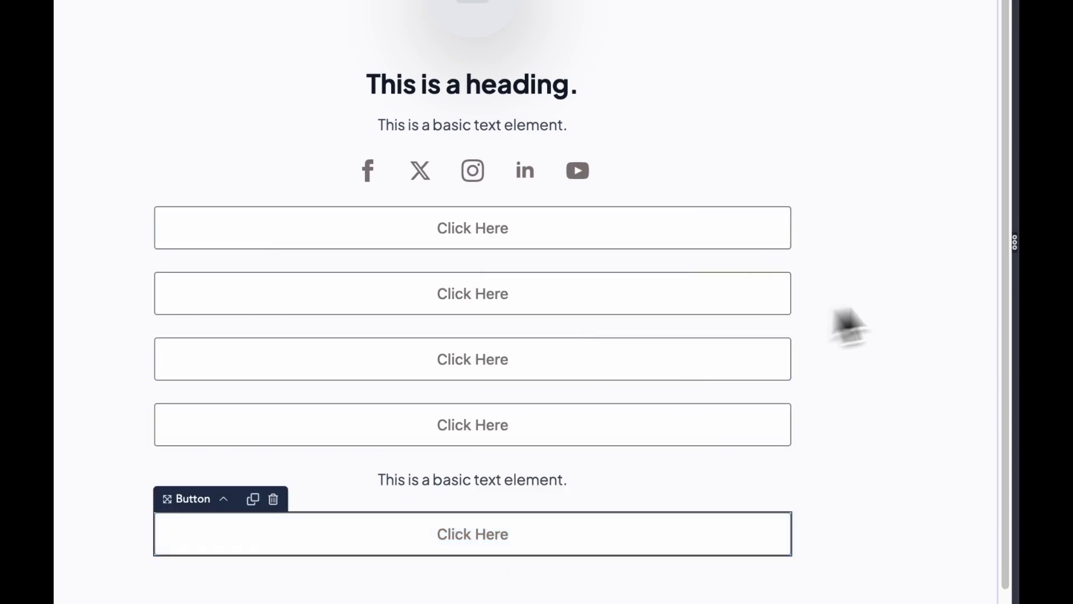
left_click(948, 288)
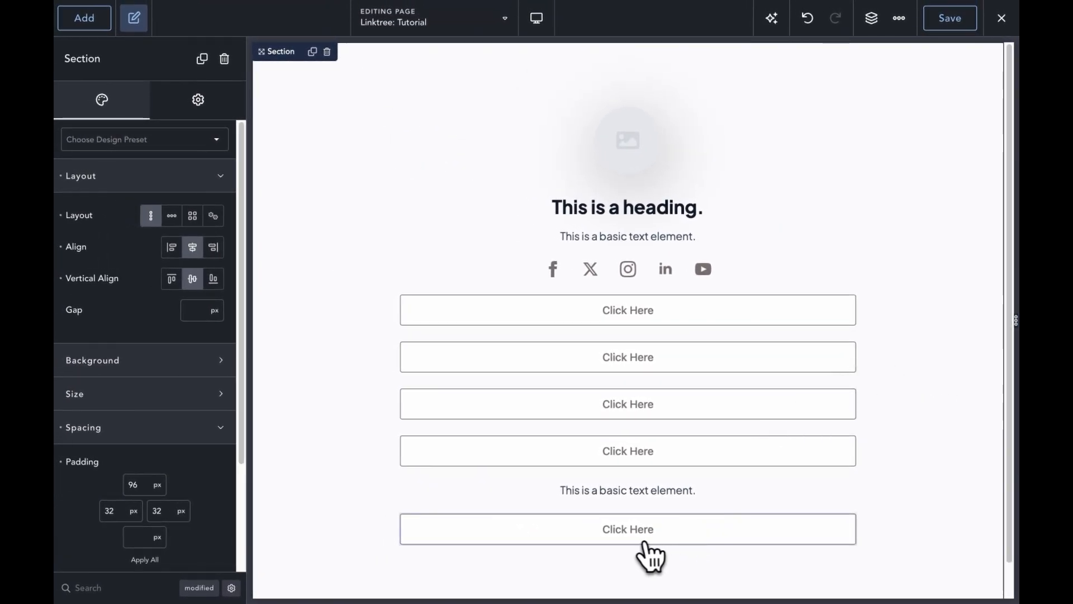
Step: Replace the Click Here labels with 'Primary' on the bottom button and 'Secondary' on the top one
left_click(630, 531)
double_click(628, 531)
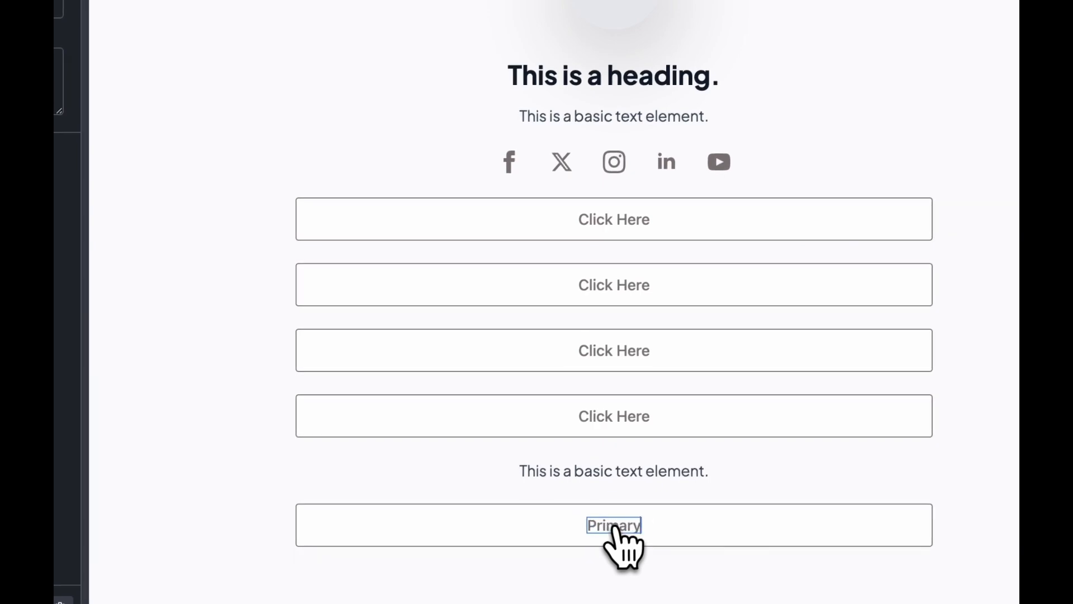
left_click(603, 230)
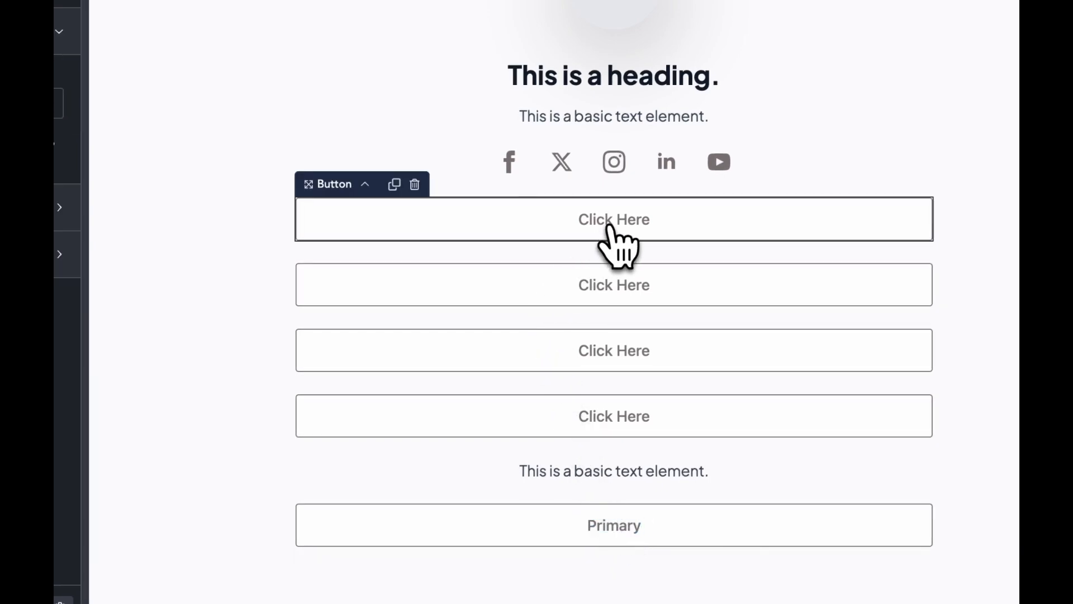
double_click(609, 221)
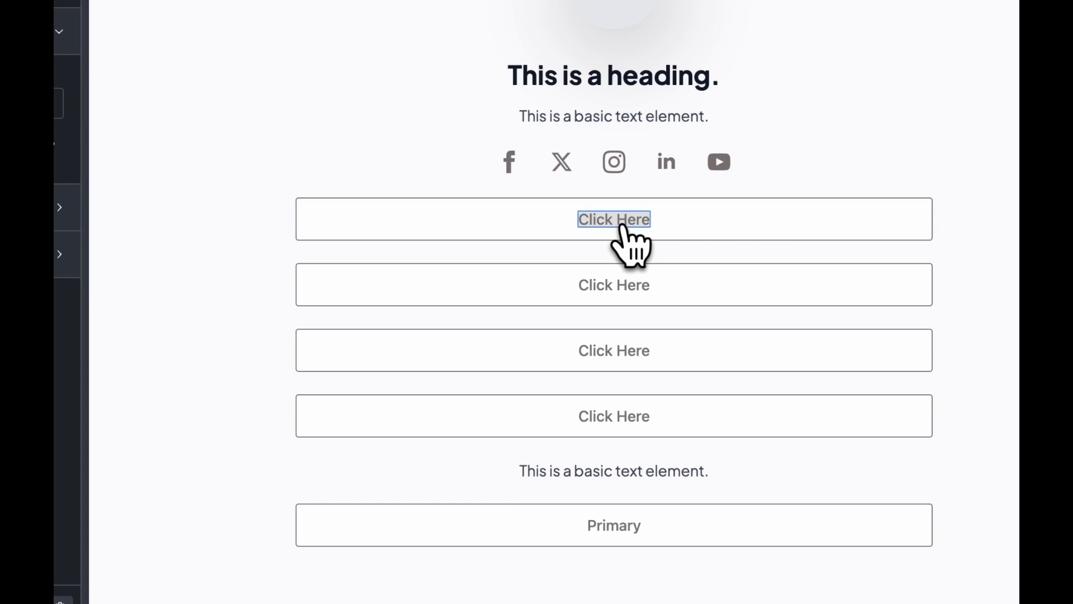
type("Secondary")
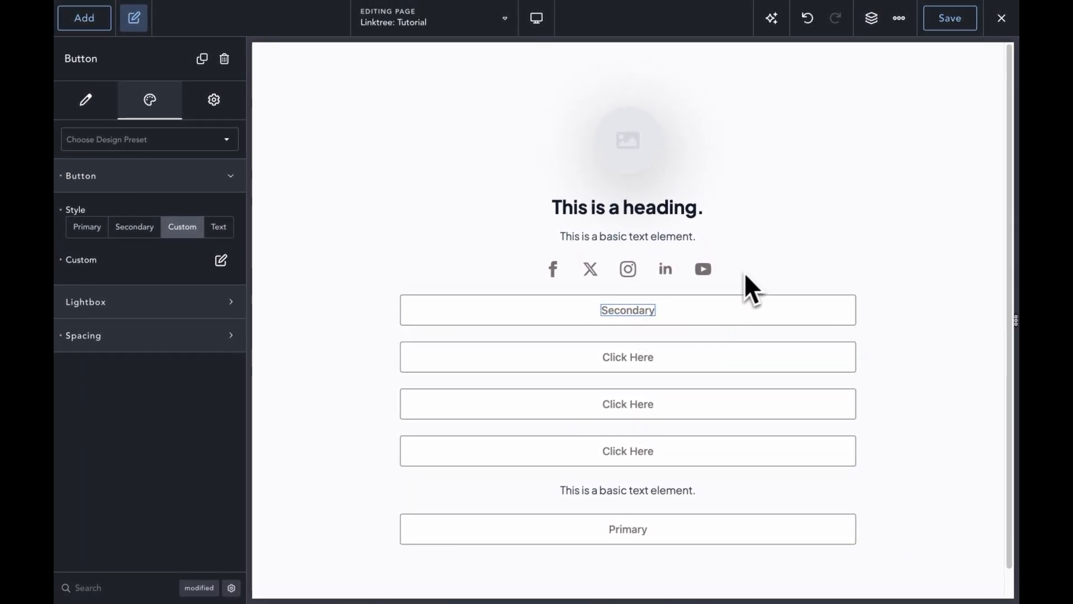
left_click(741, 273)
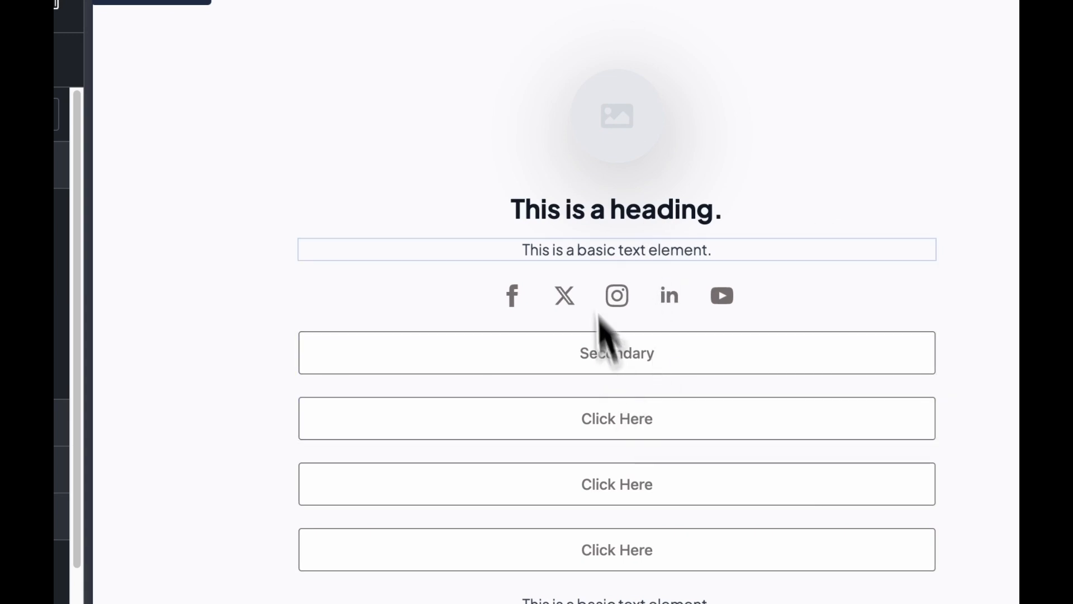
left_click(617, 144)
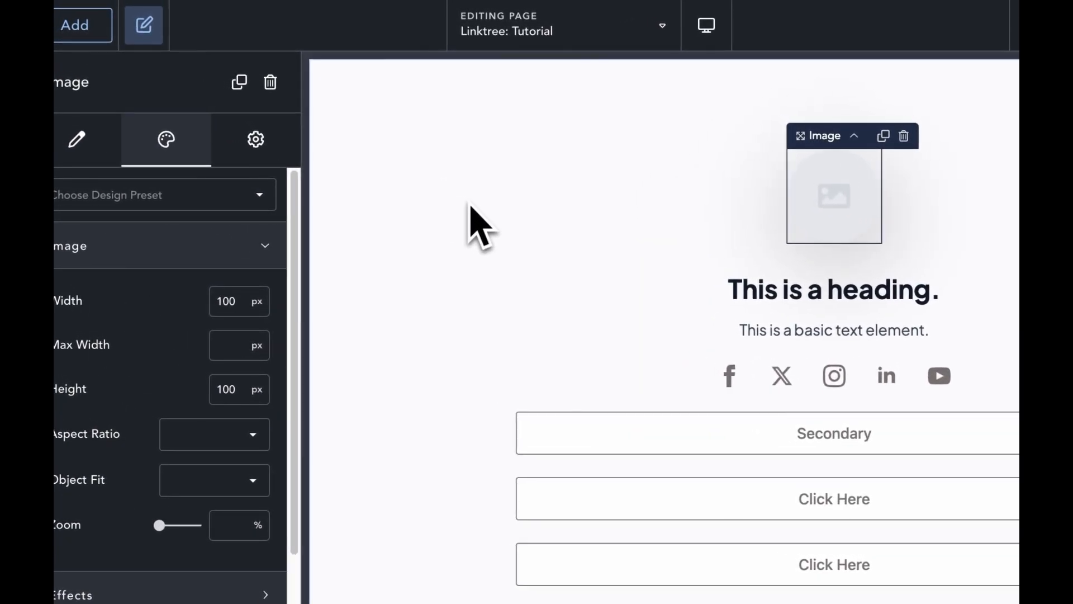
key("super+shift+f")
left_click(305, 18)
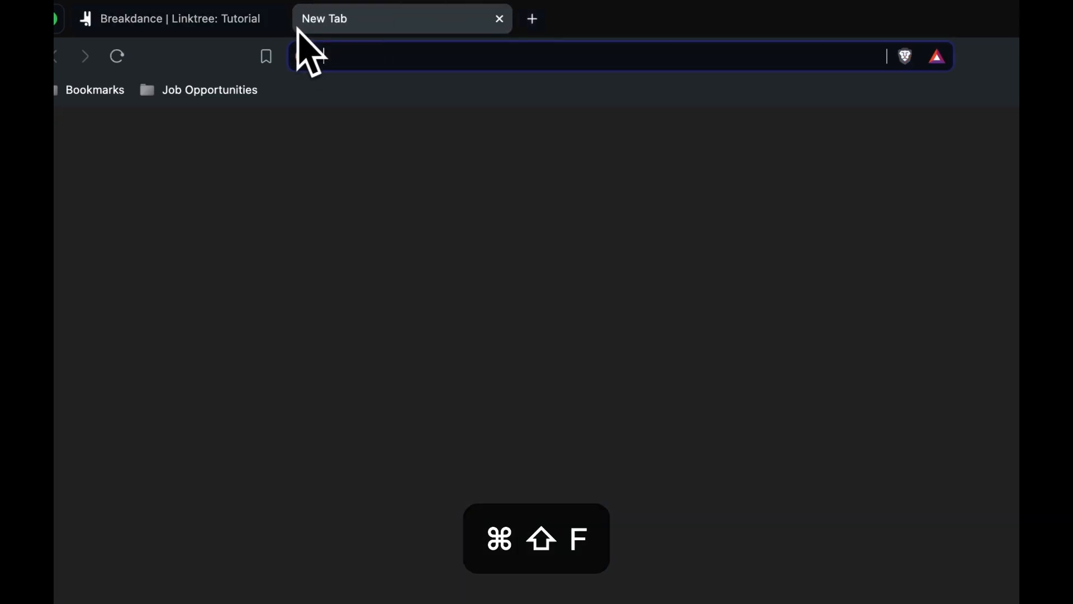
type("thispersondoesnotexist.com")
left_click(407, 170)
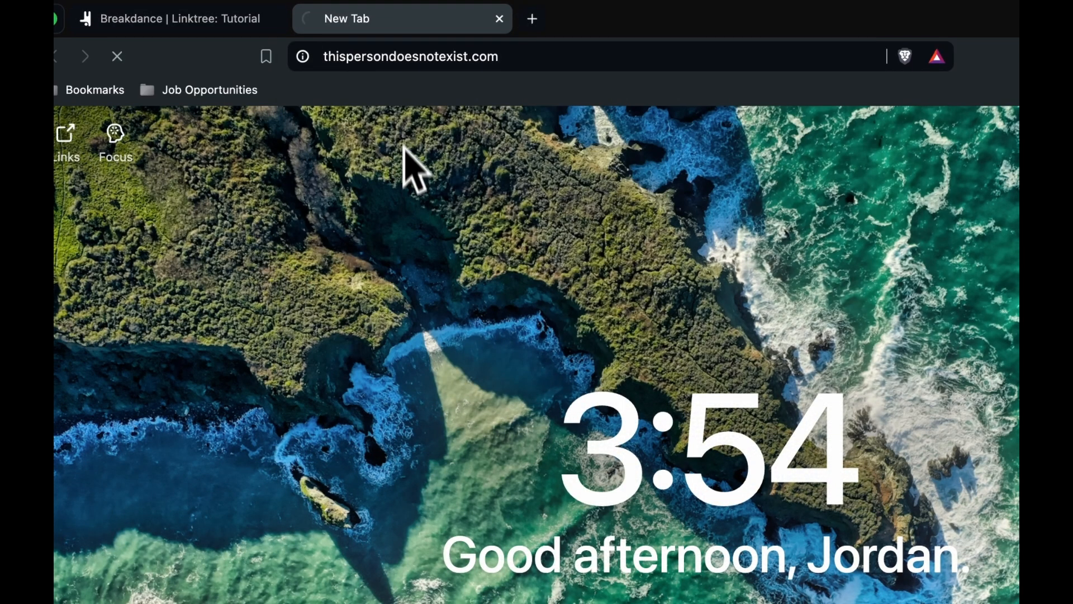
key("super+r")
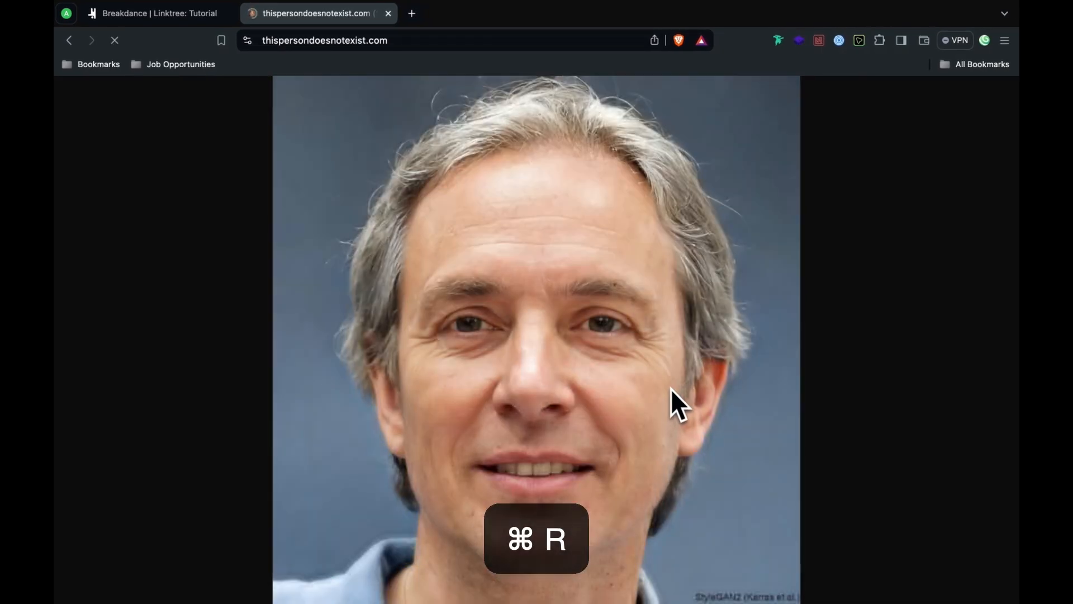
key("super+r")
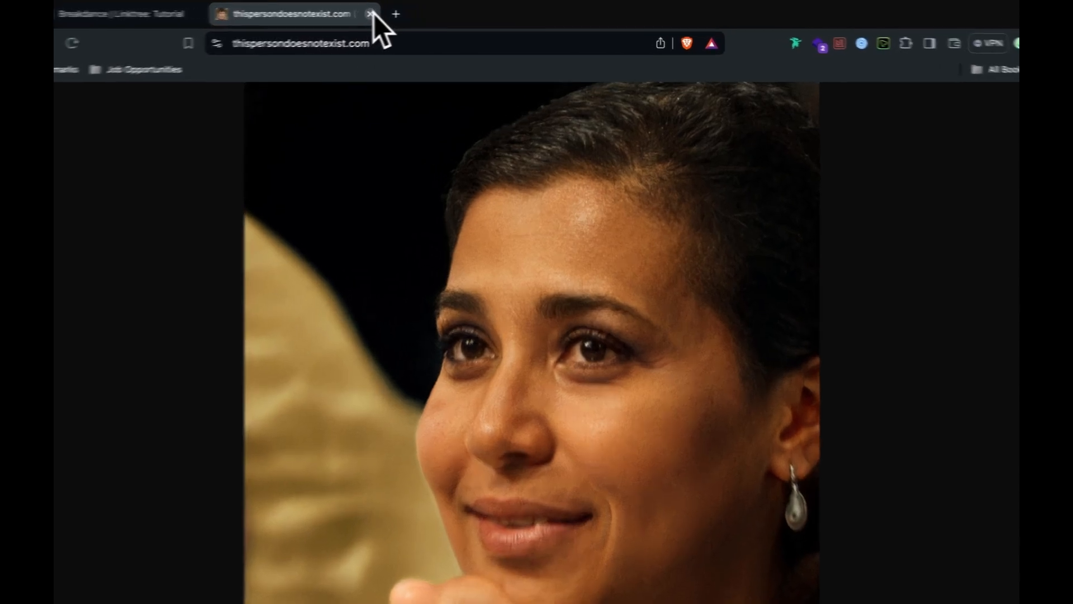
left_click(387, 12)
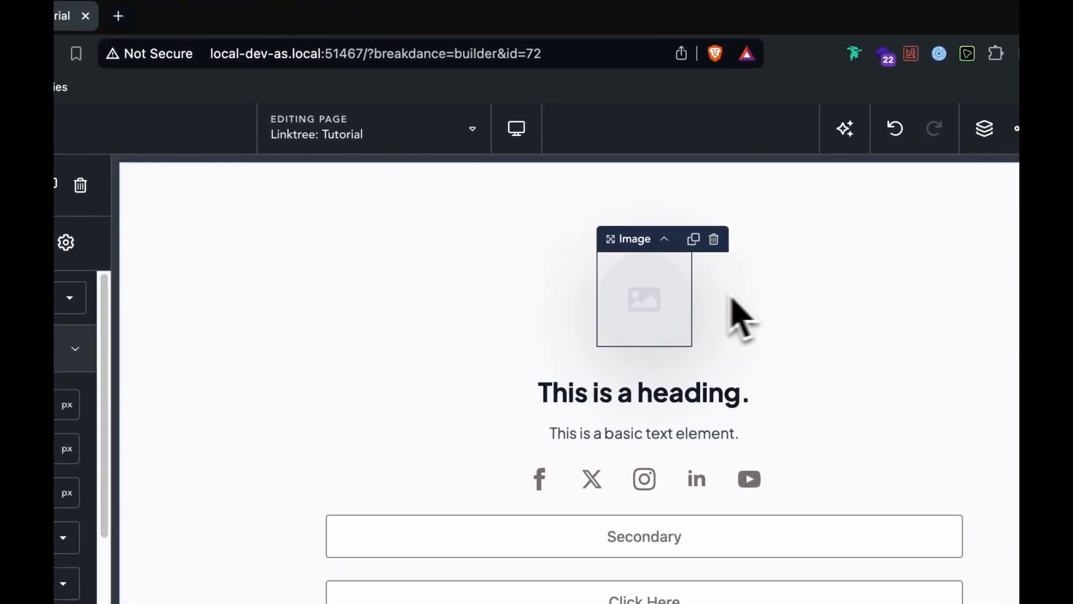
left_click(644, 299)
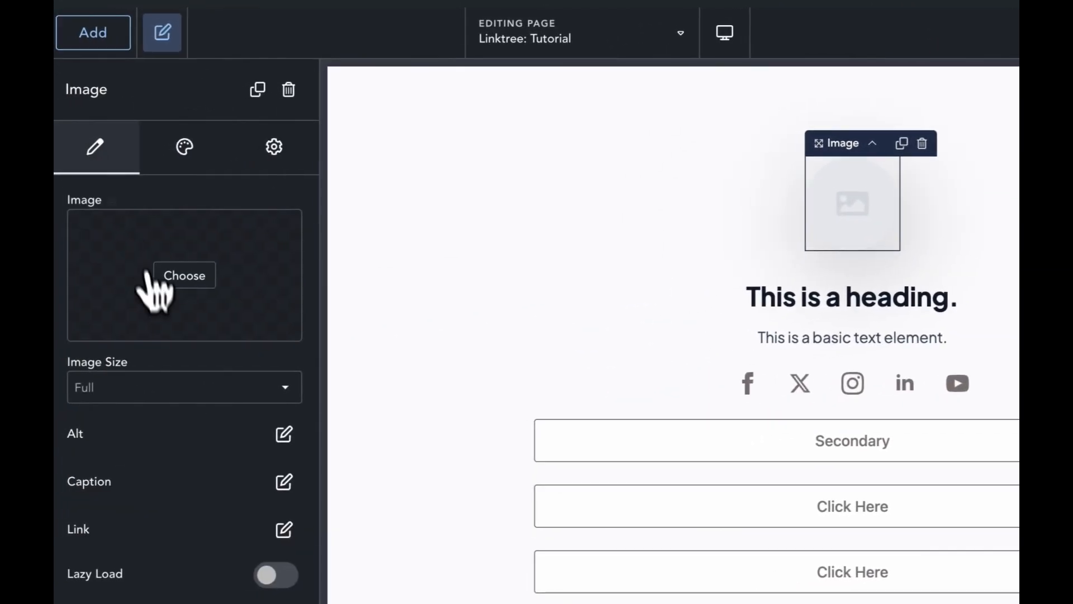
Step: Set the profile image to the face photo from the Media Library
left_click(148, 274)
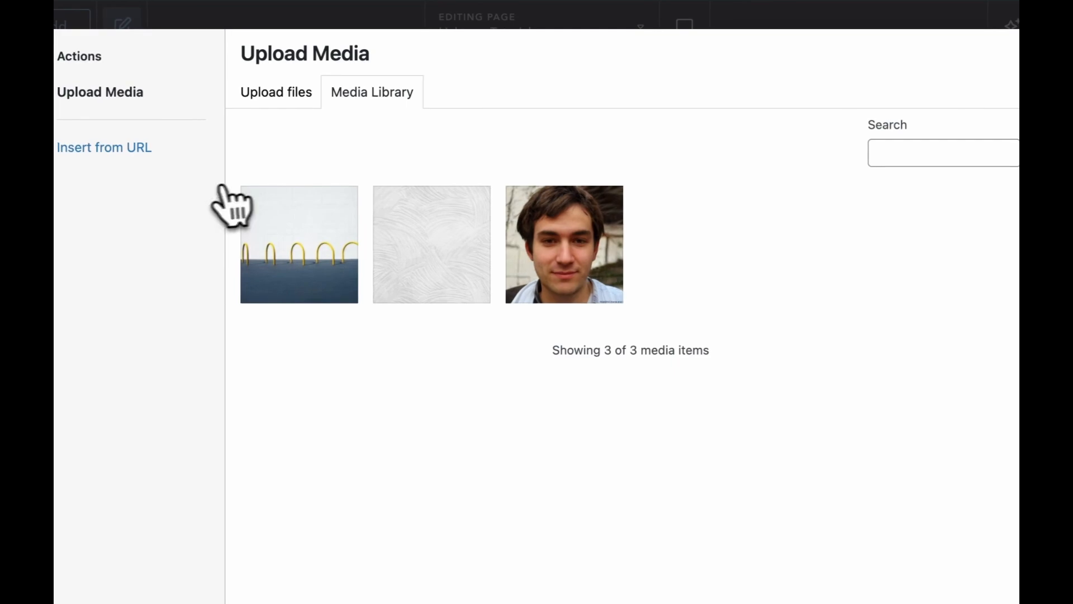
left_click(530, 267)
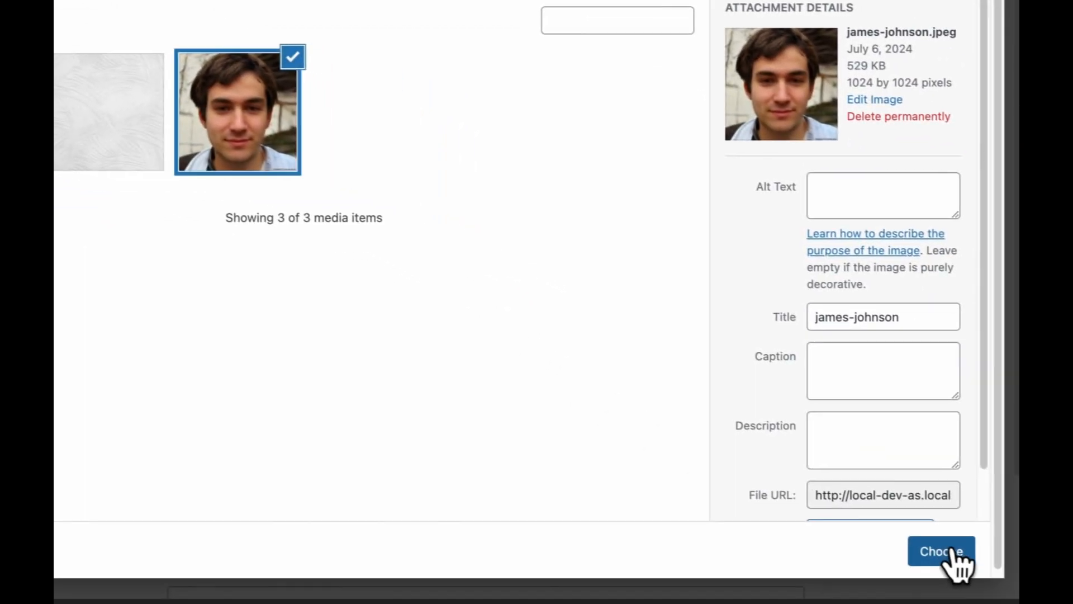
left_click(946, 563)
Step: Replace the heading text with the person's full name
left_click(476, 163)
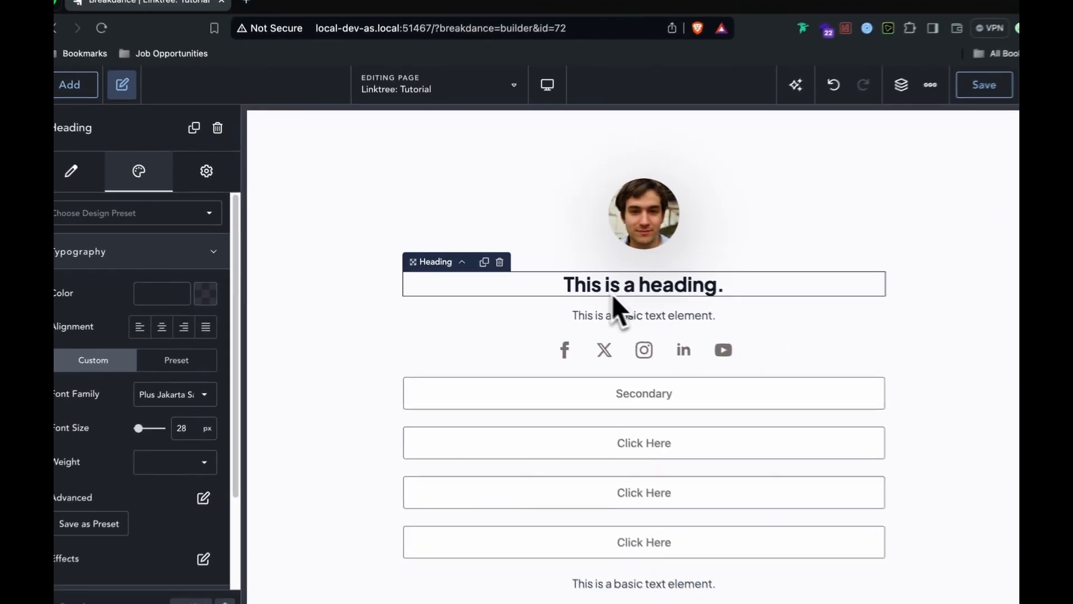
double_click(782, 288)
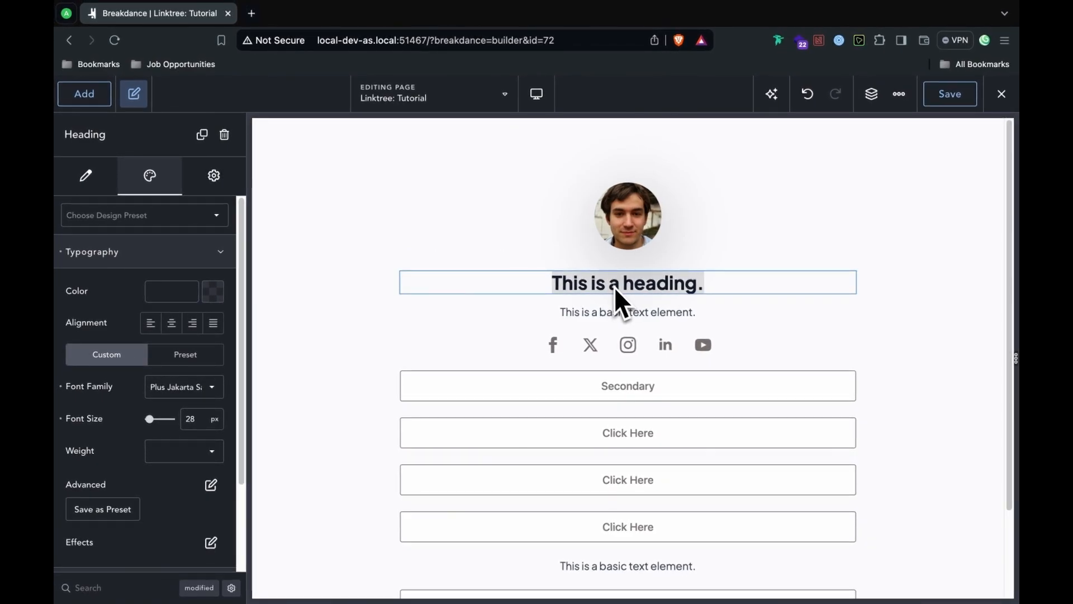
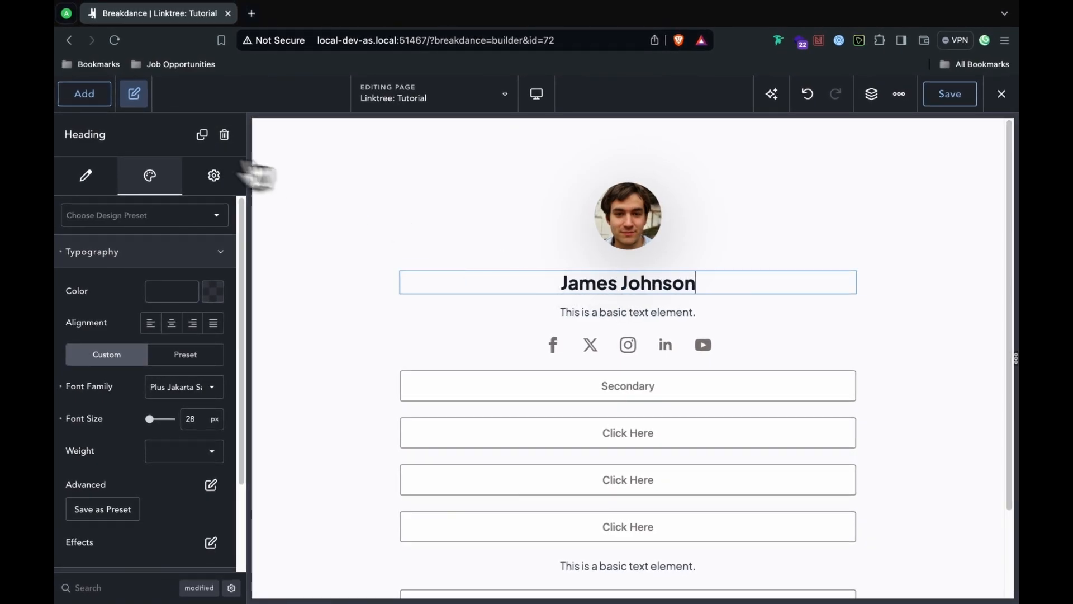
left_click(86, 175)
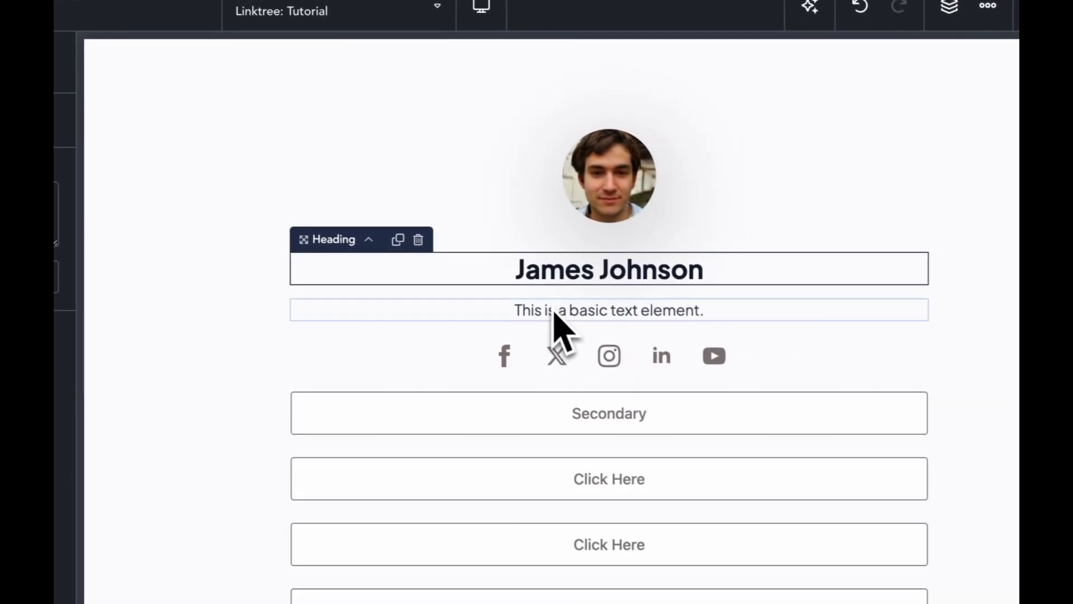
Step: Paste the short bio over the placeholder text below the heading
left_click(806, 386)
triple_click(176, 229)
right_click(180, 228)
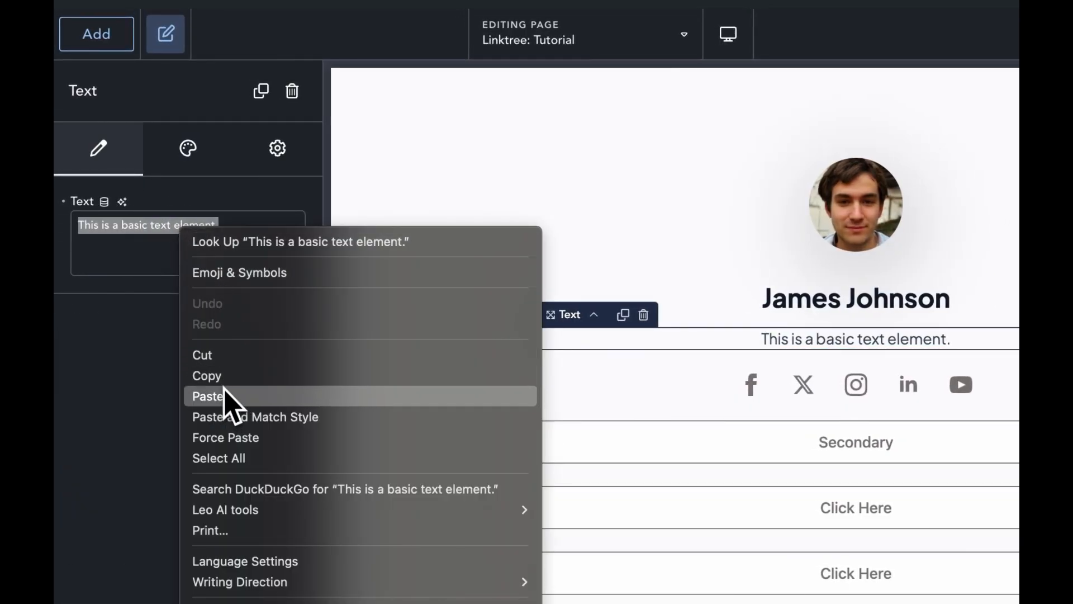
left_click(208, 397)
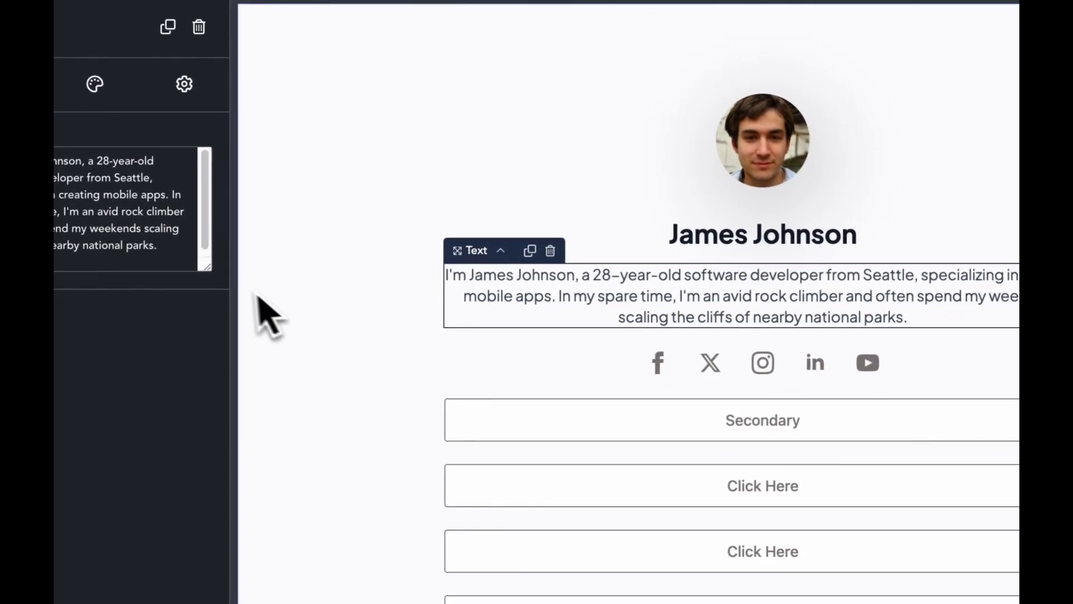
key("BackSpace")
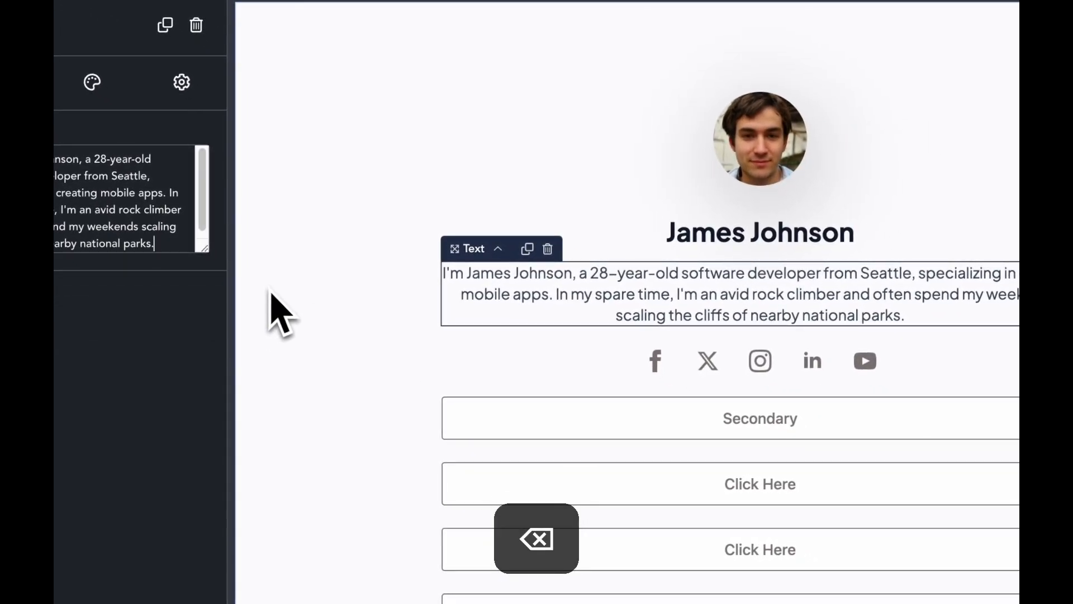
left_click(400, 334)
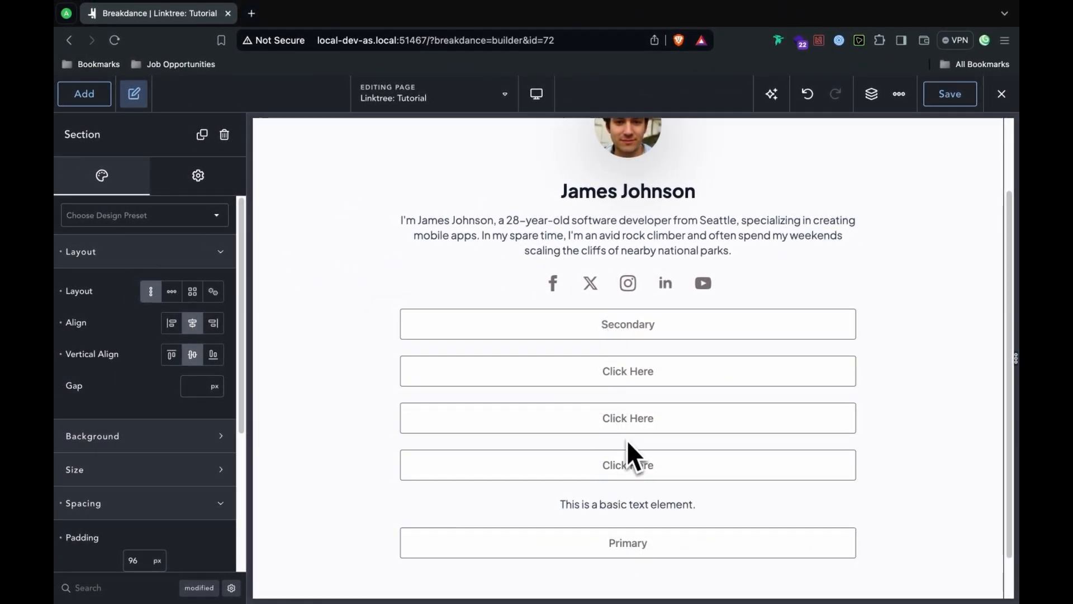
Step: Relabel the top button 'Portfolio' and add the </> code icon, found by searching 'code'
double_click(605, 323)
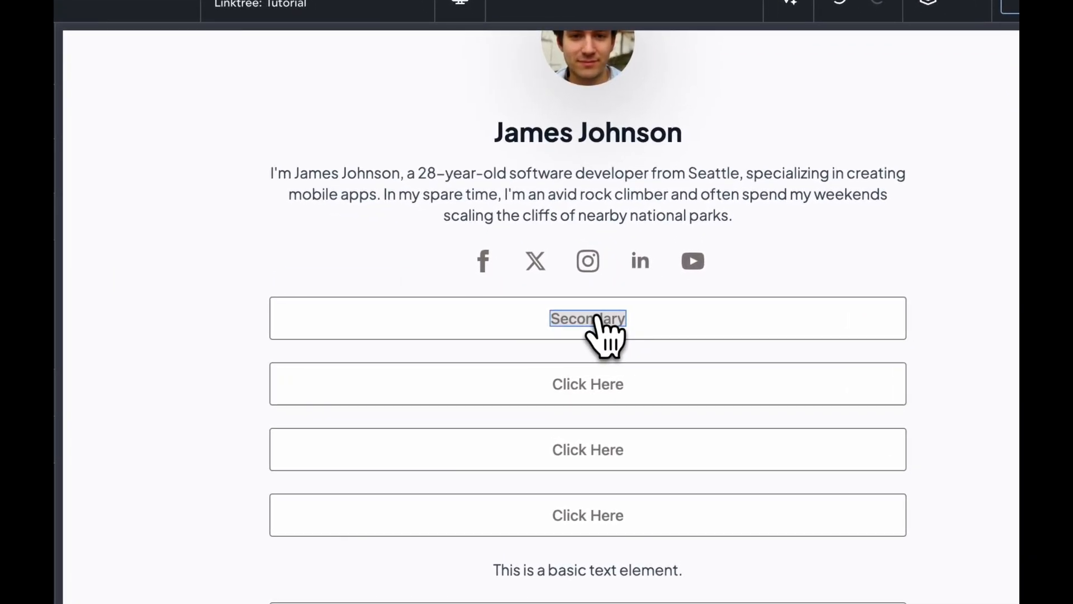
type("P")
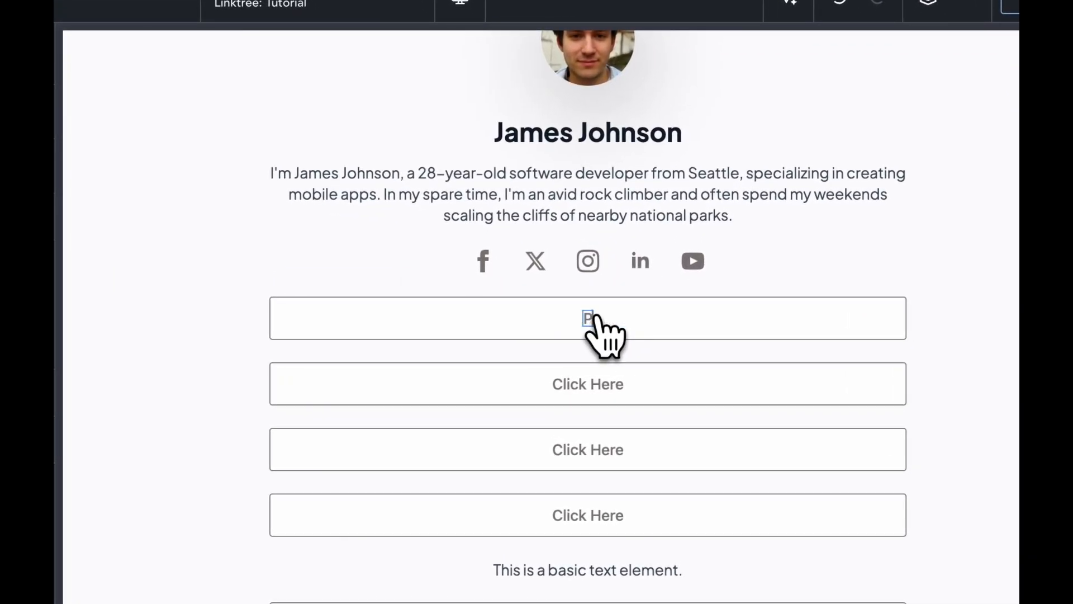
type("ortfolio")
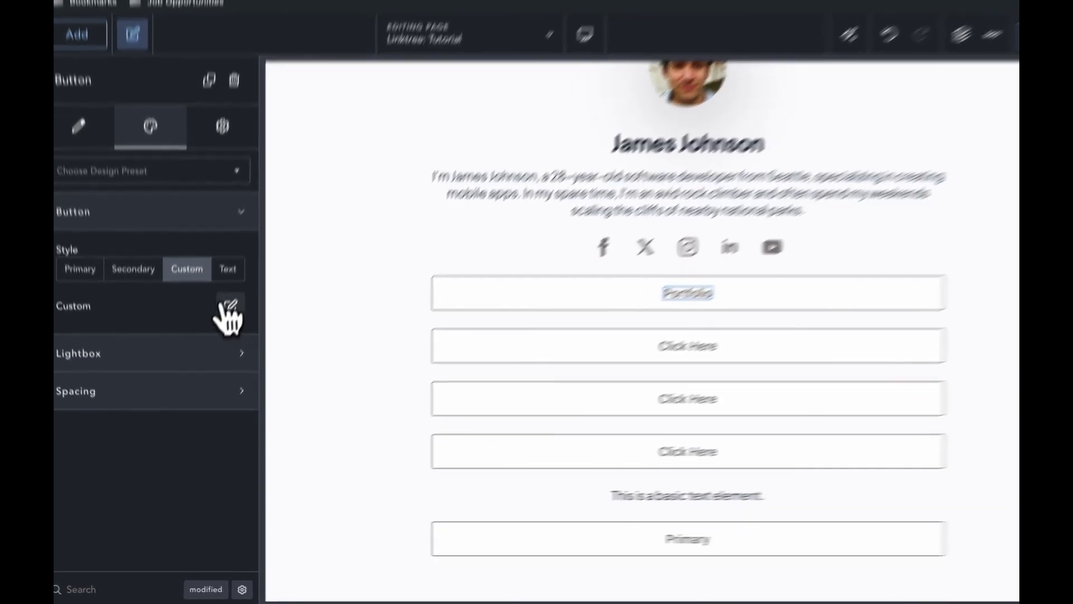
left_click(221, 336)
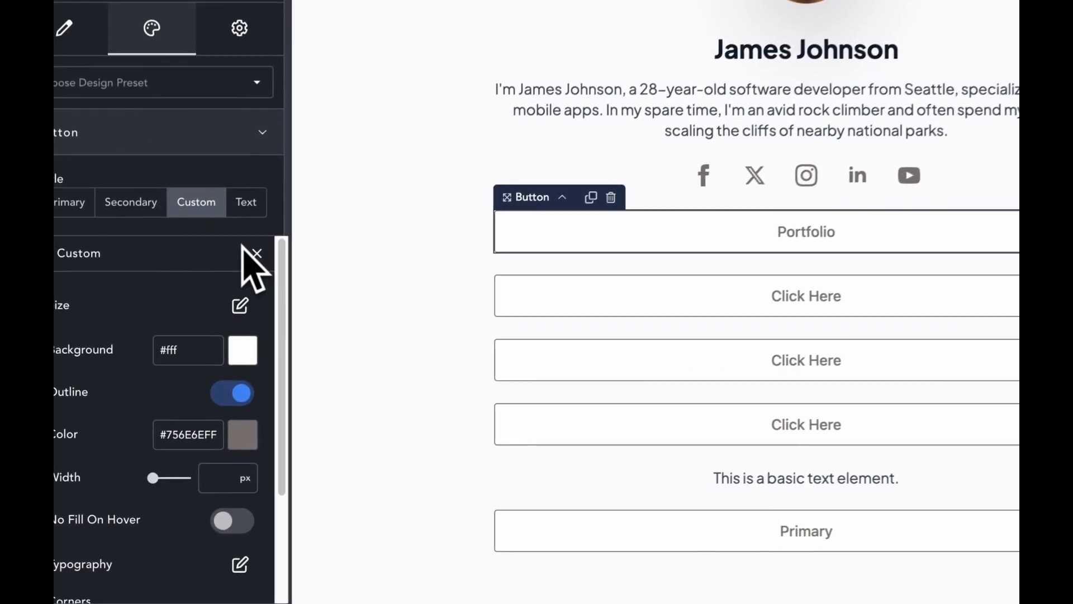
left_click_drag(286, 442, 271, 574)
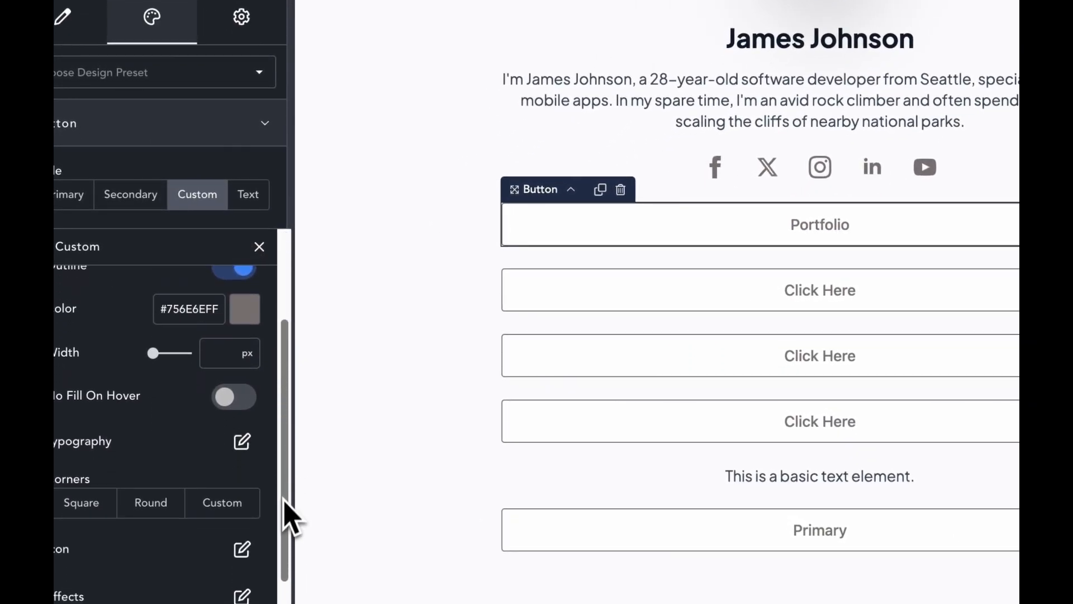
left_click(242, 515)
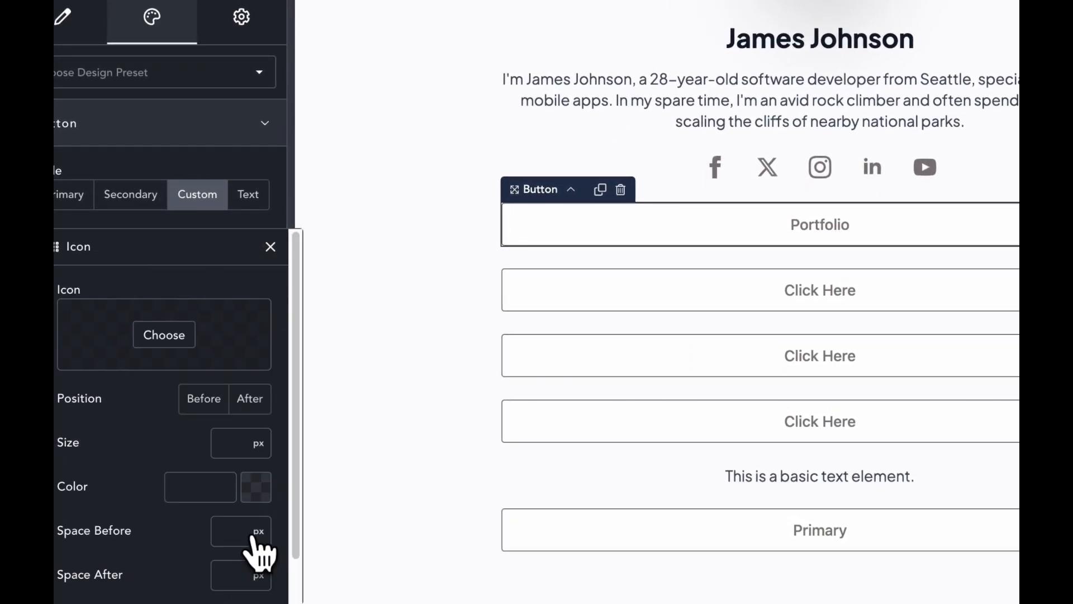
left_click(182, 347)
type("code")
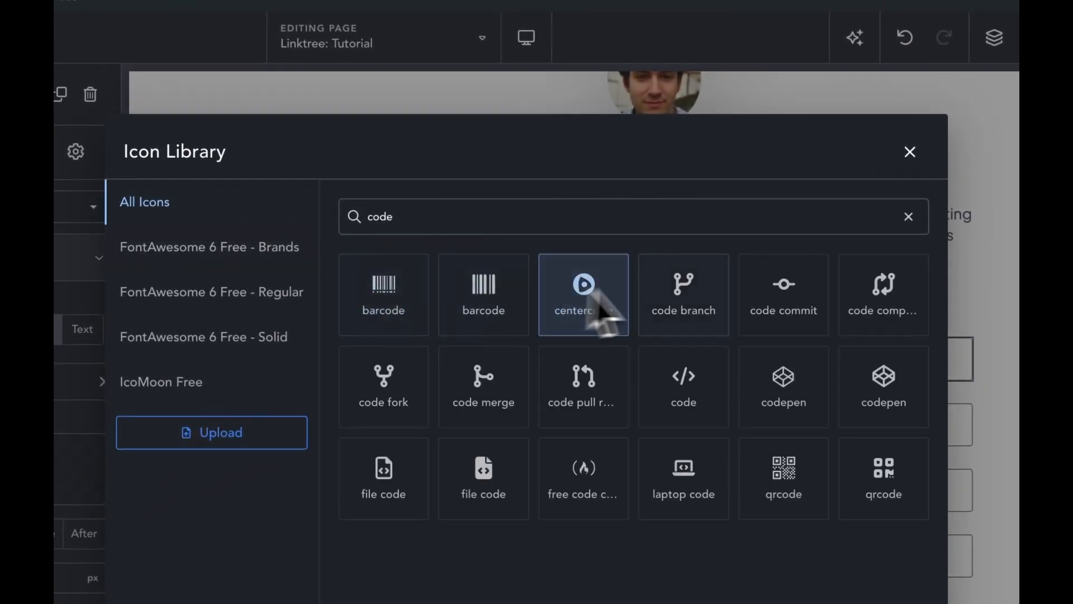
left_click(698, 415)
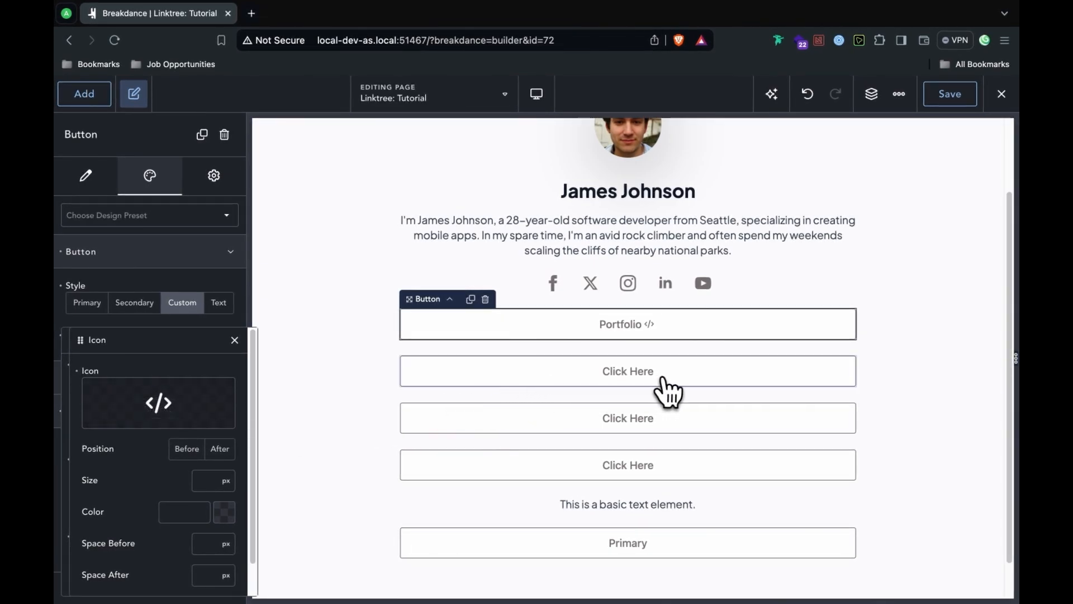
left_click(663, 379)
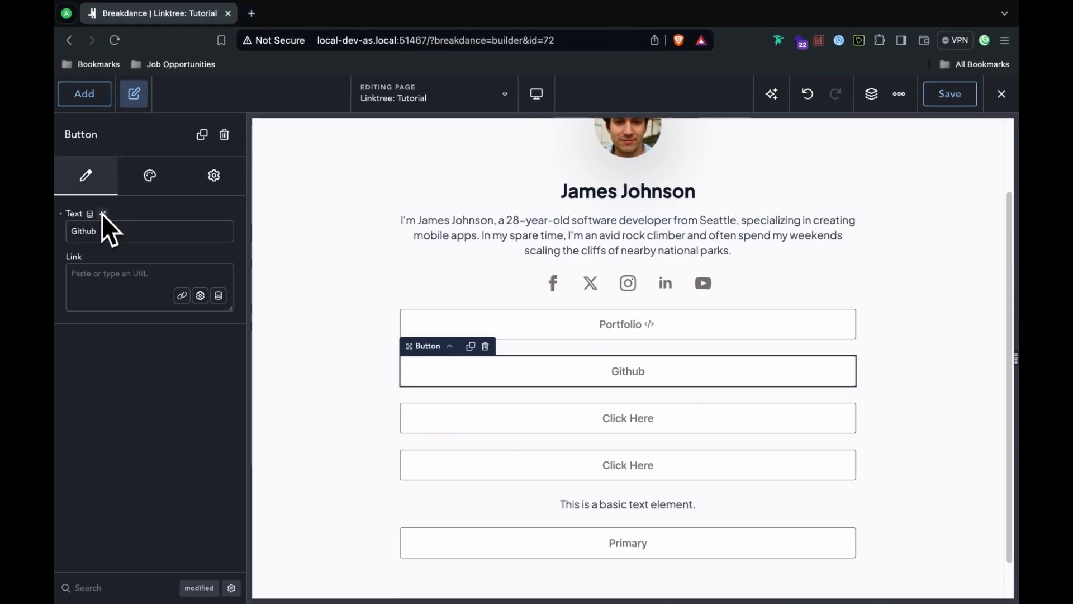
Step: Give the second button the GitHub logo icon from the Icon Library after its label
left_click(149, 177)
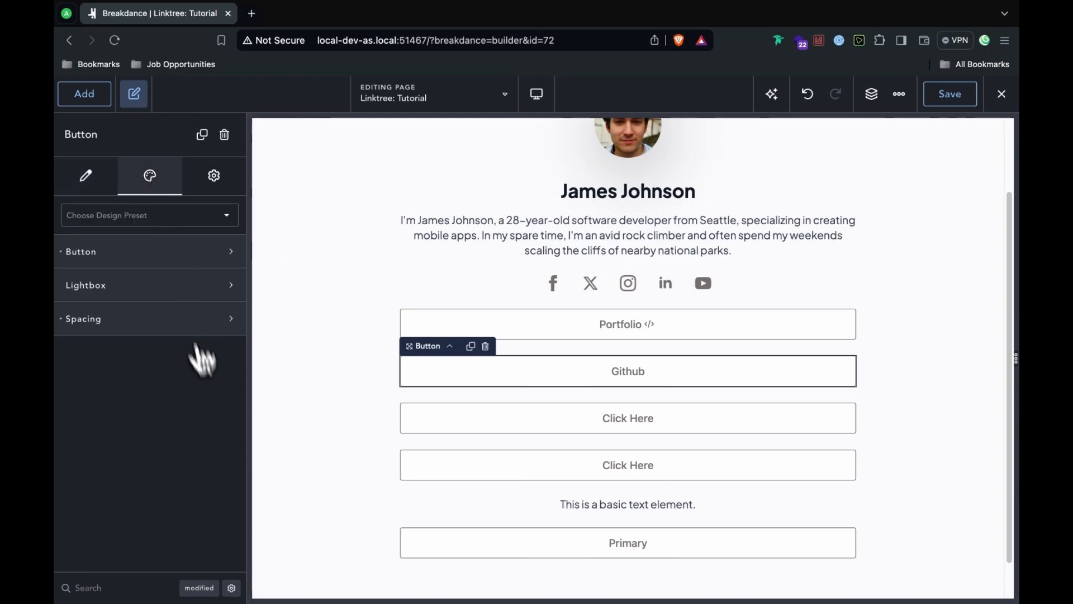
left_click(190, 251)
left_click(182, 302)
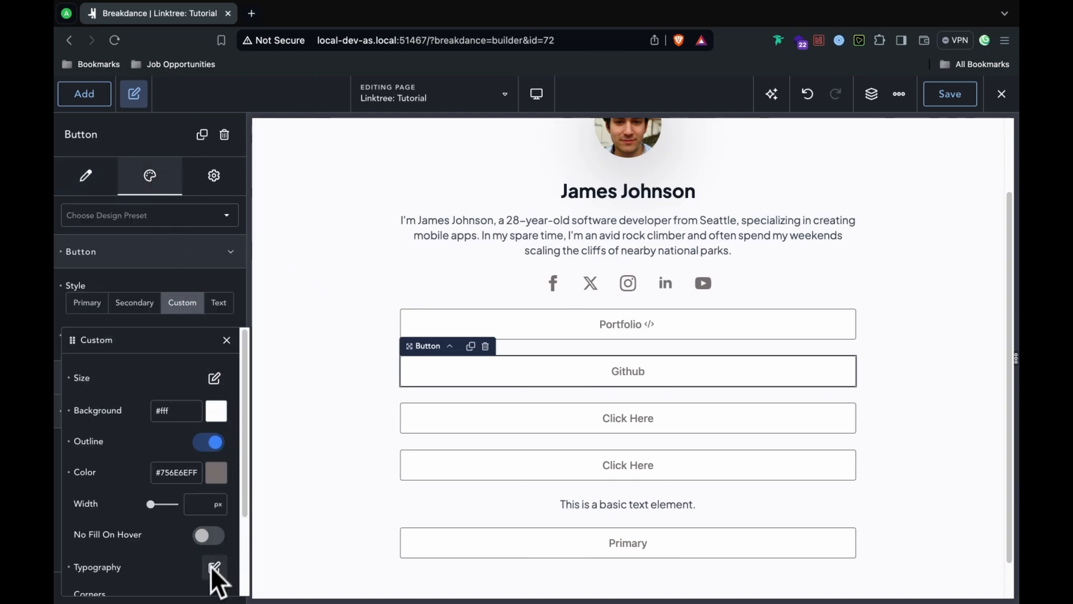
left_click_drag(250, 426, 240, 515)
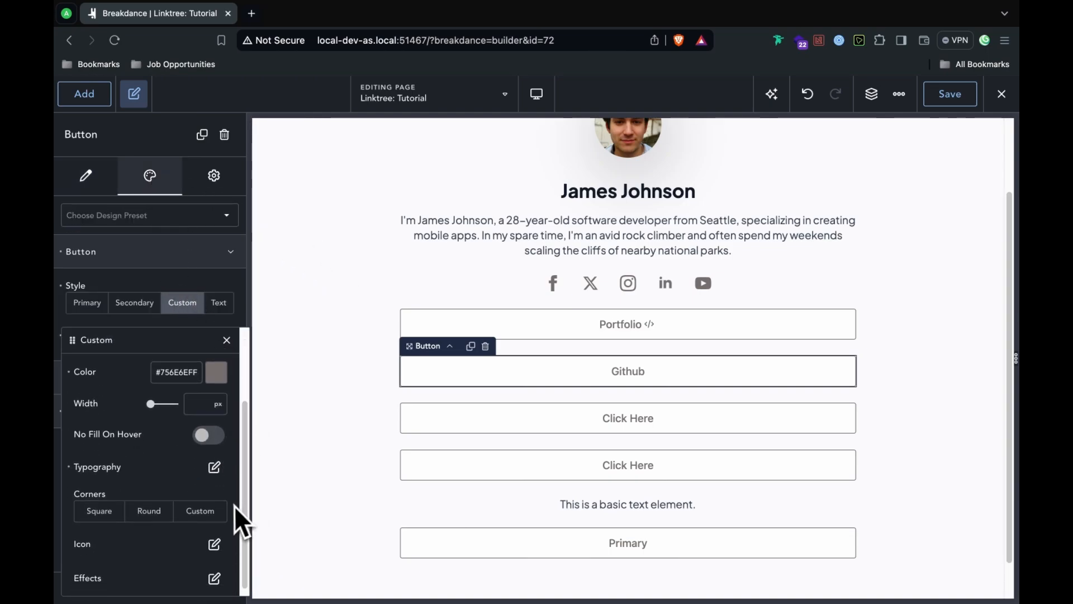
left_click(214, 543)
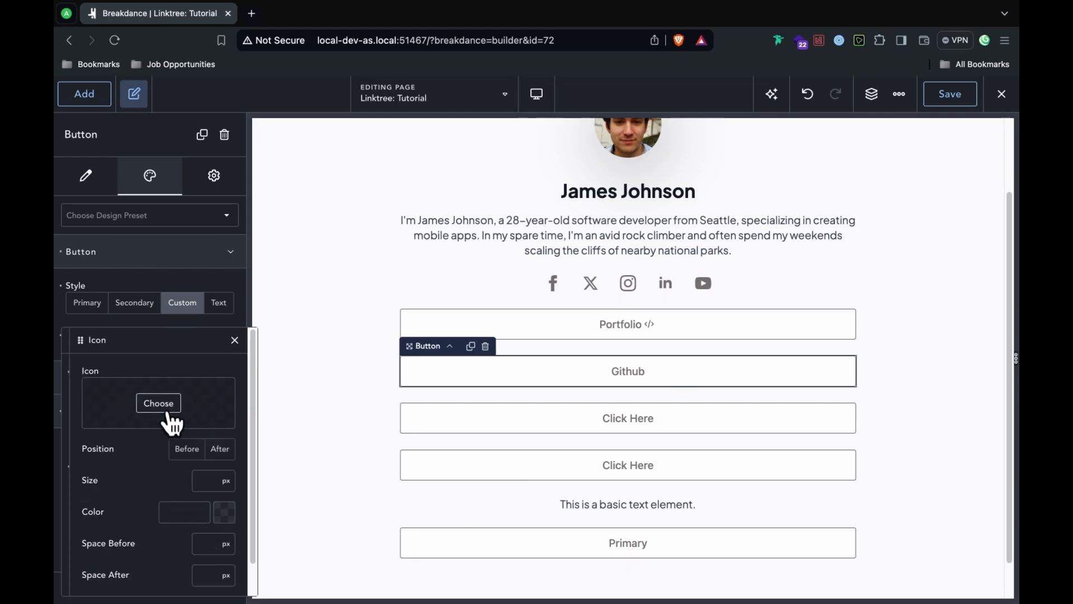
left_click(159, 403)
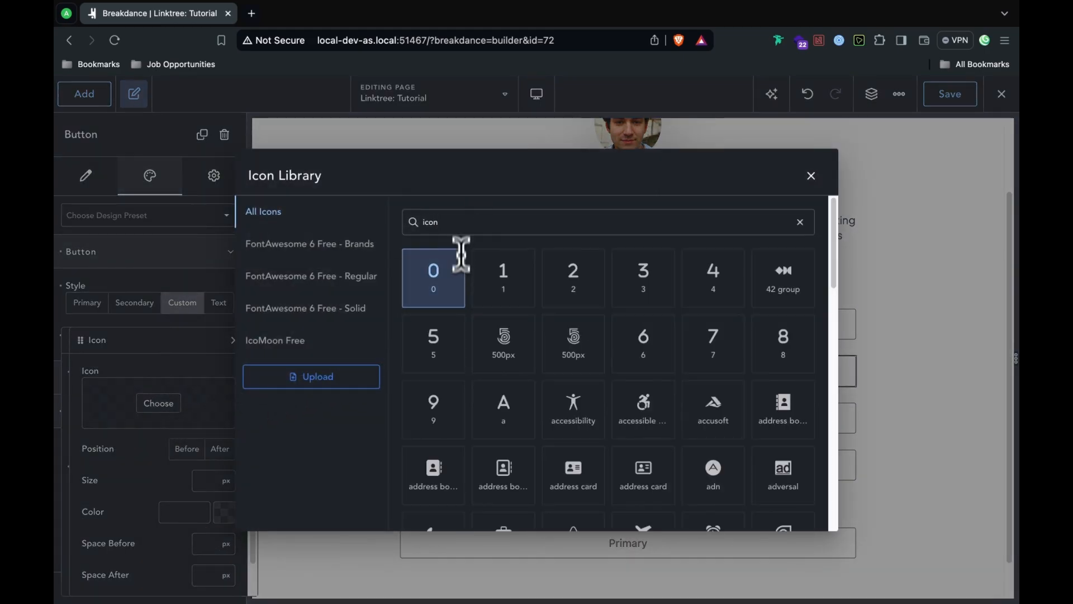
double_click(462, 218)
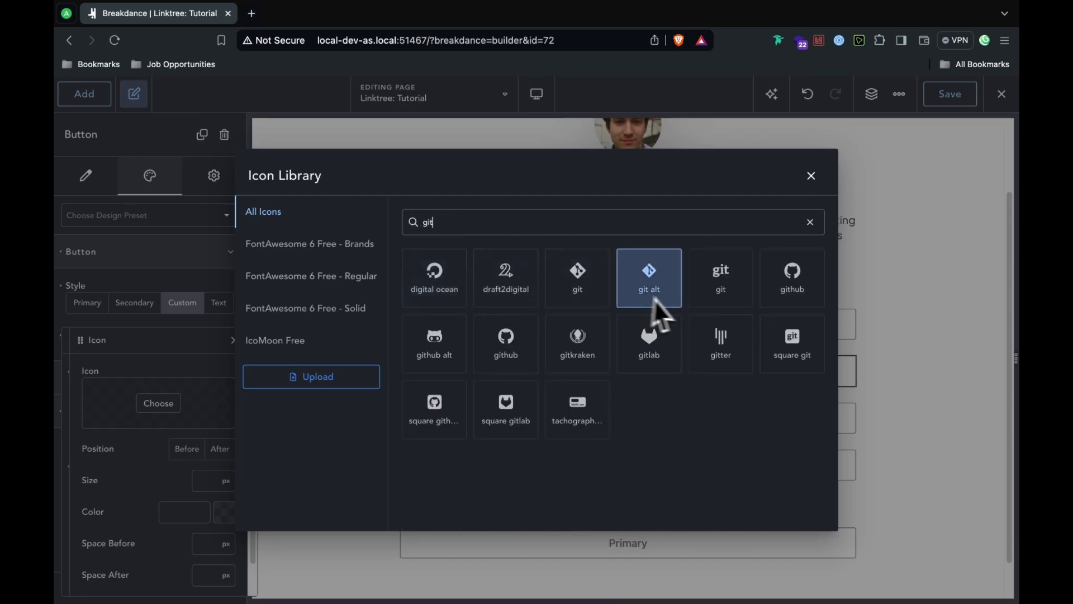
left_click(782, 293)
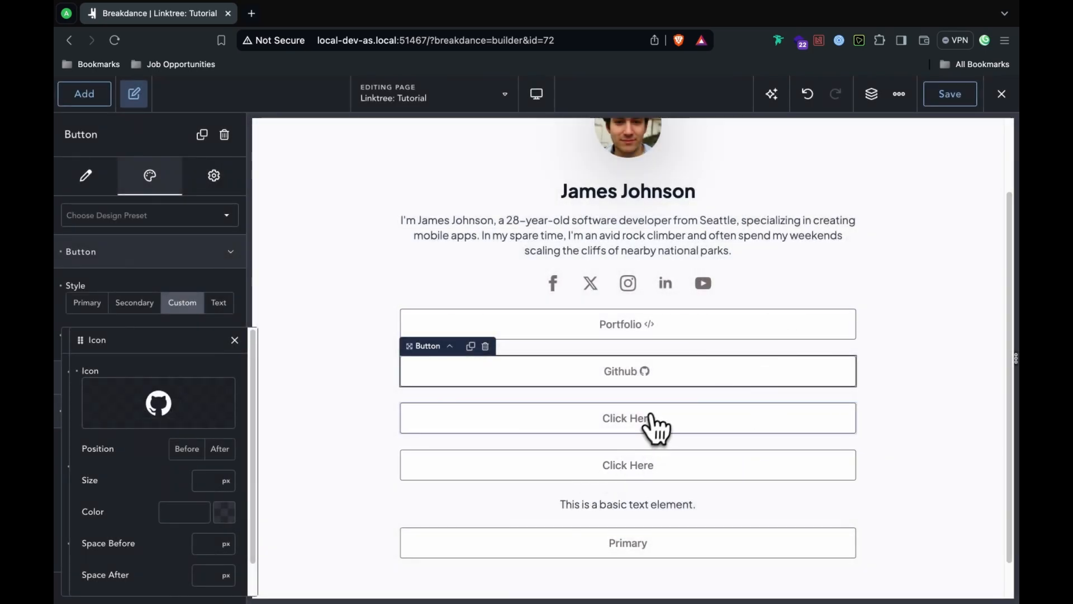
left_click(642, 417)
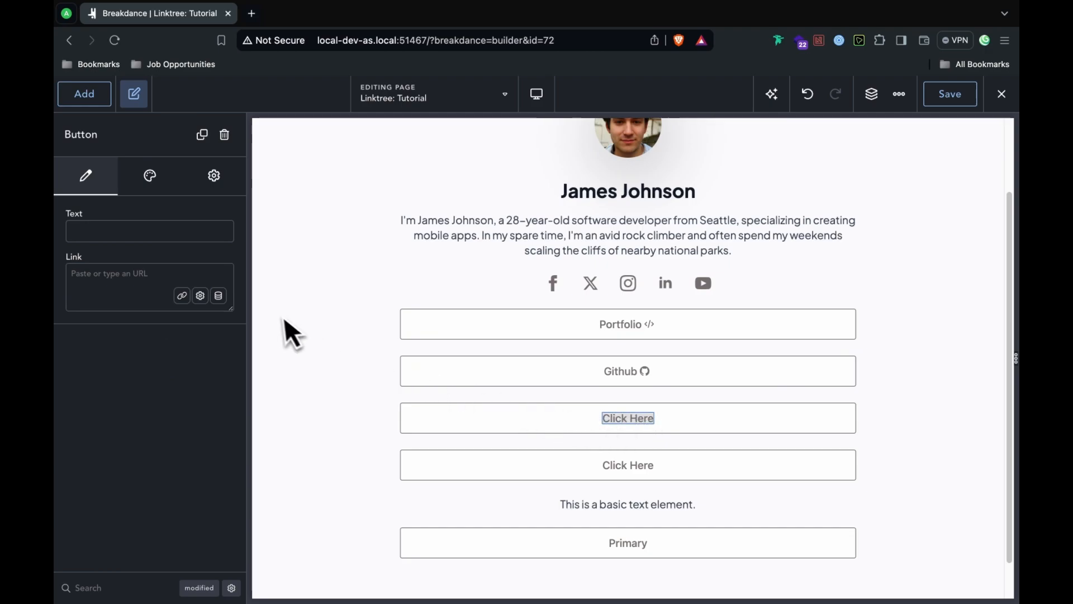
Step: Relabel the third button 'YouTube' and add the youtube icon, found by searching 'you'
type("You")
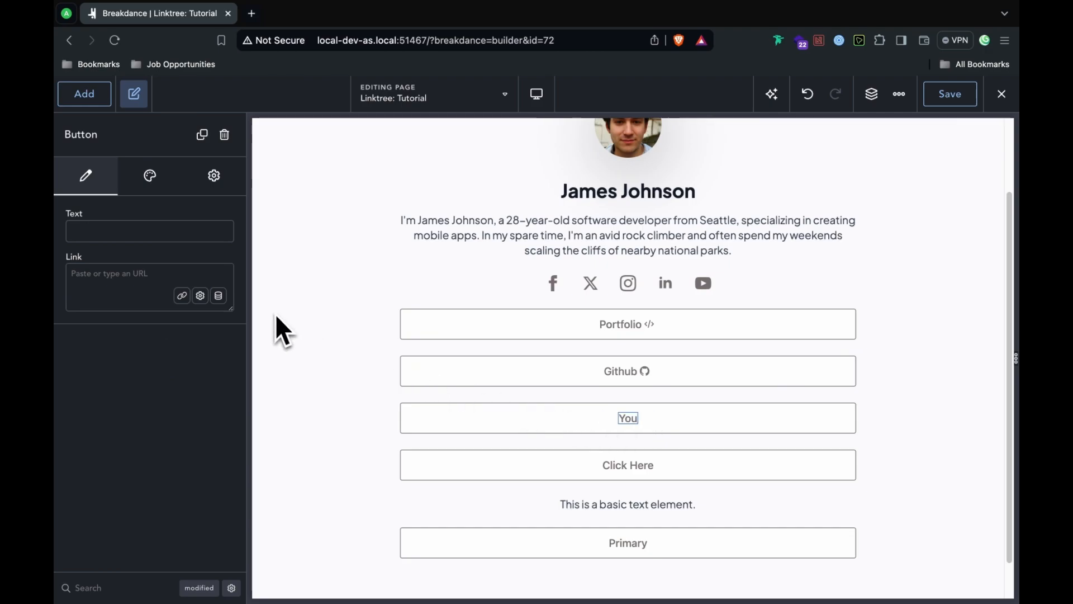
type("Tube")
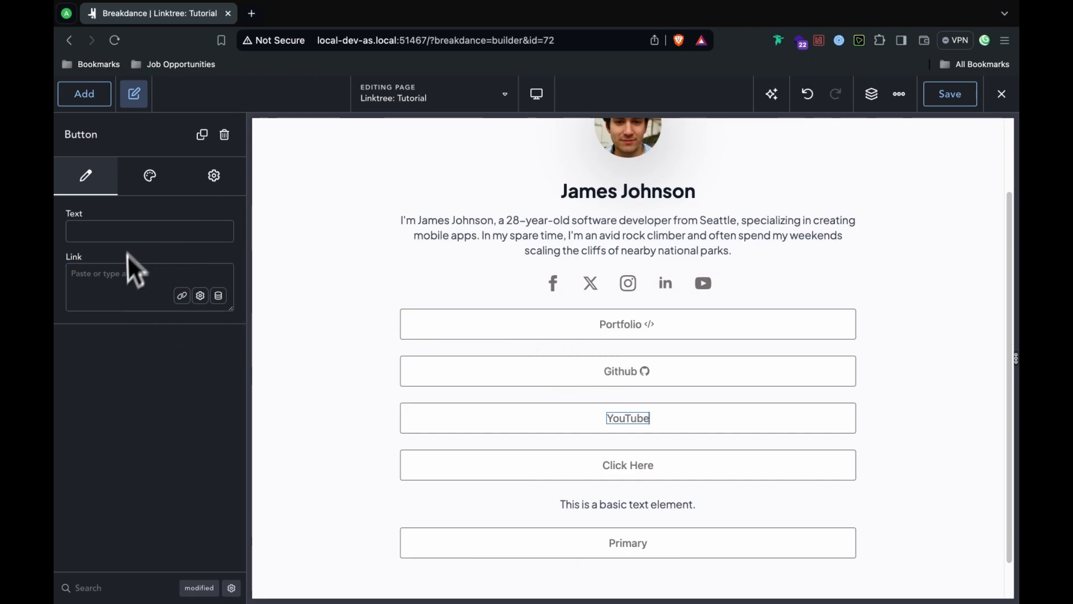
left_click(677, 428)
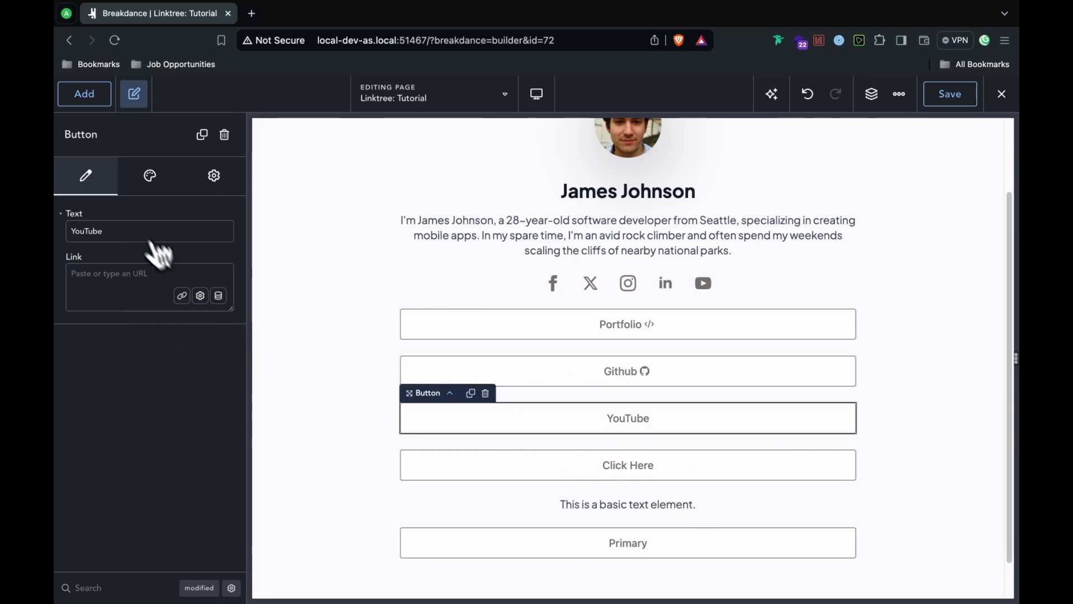
left_click(150, 175)
left_click(184, 252)
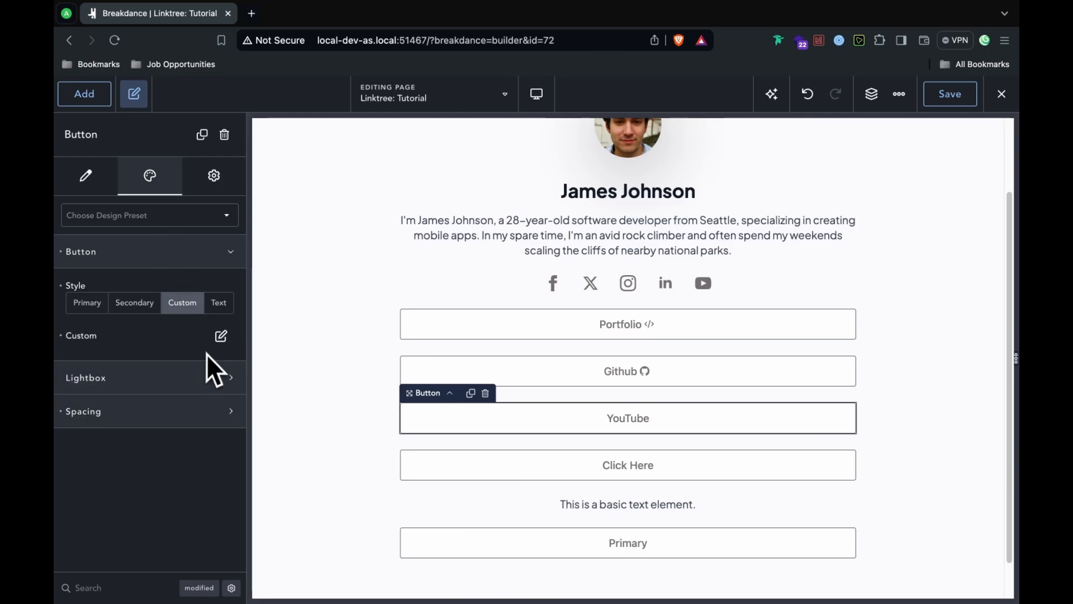
left_click(221, 338)
scroll(223, 447, "down", 3)
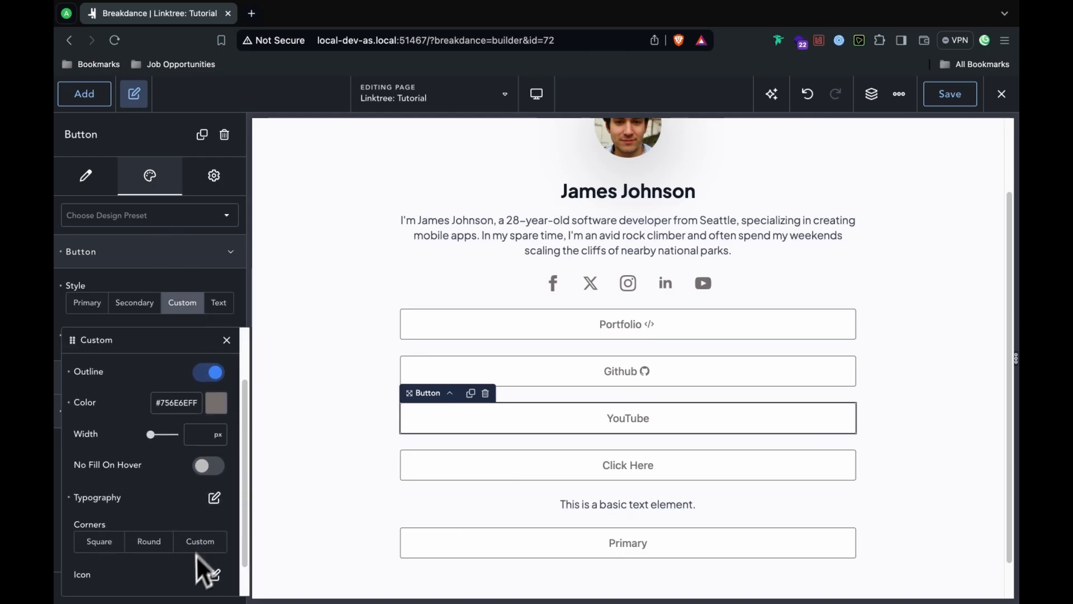
left_click(216, 584)
left_click(201, 423)
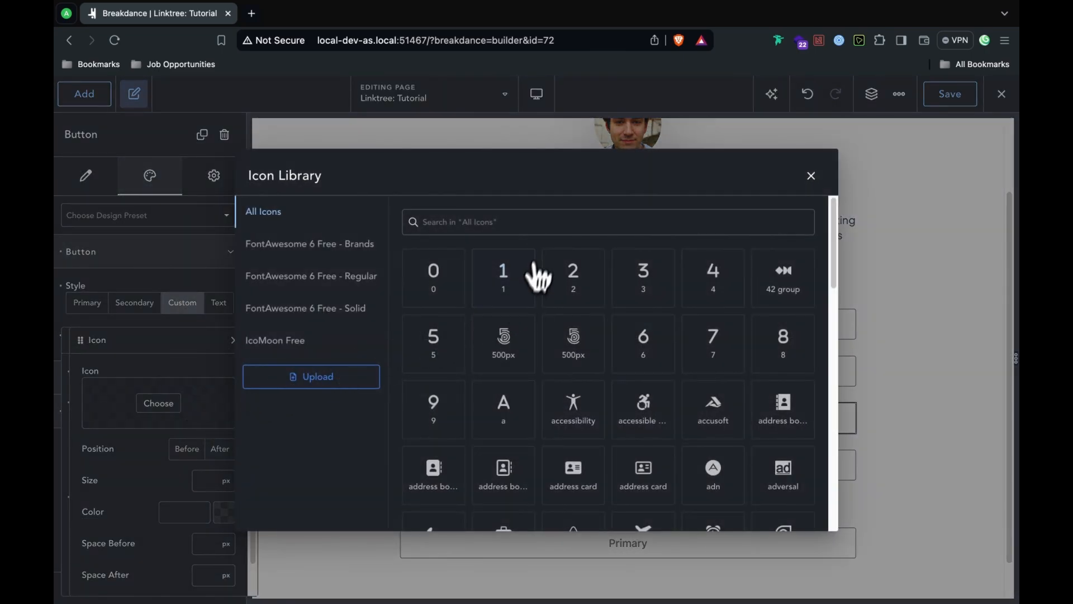
type("you")
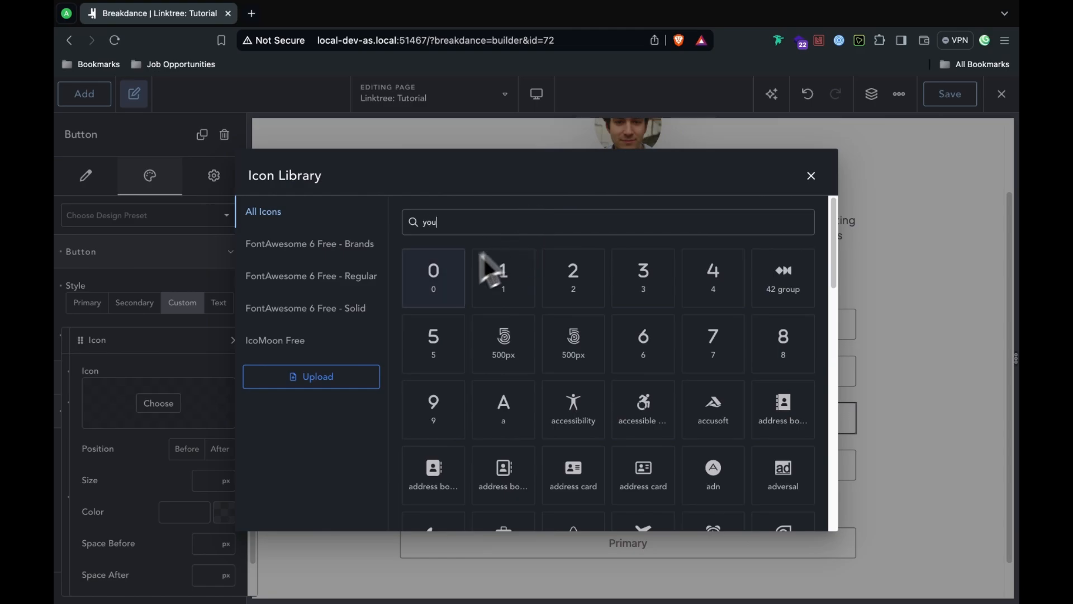
left_click(529, 299)
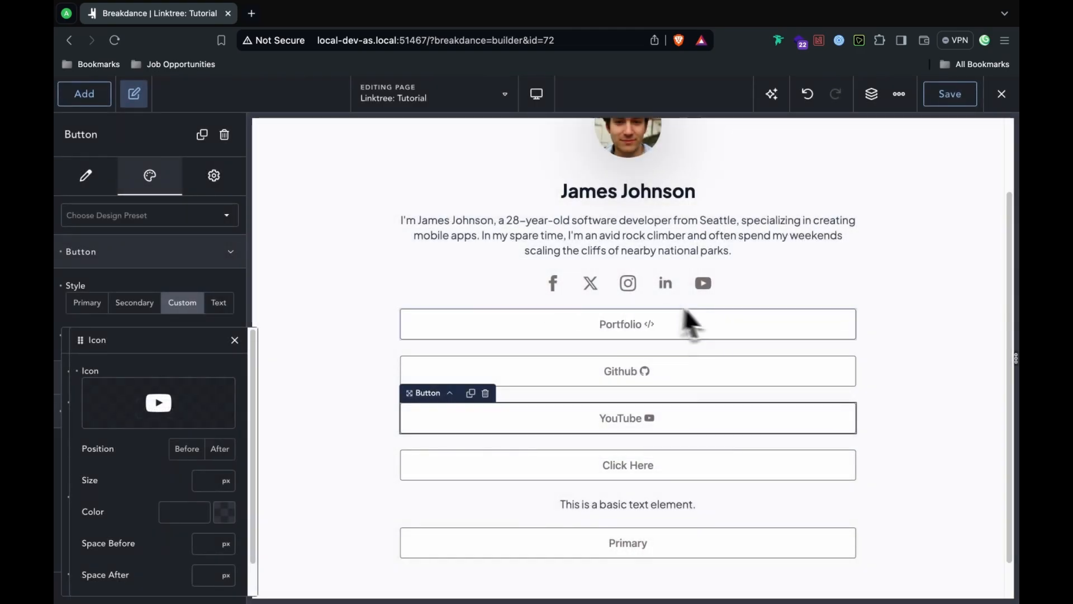
left_click(634, 470)
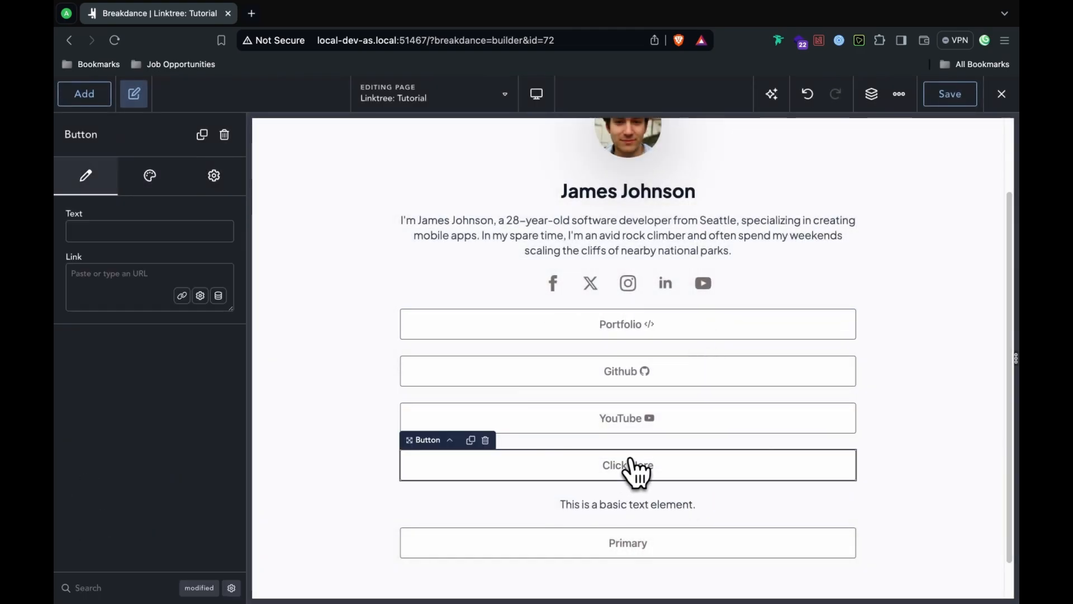
Step: Edit the fourth button's label to 'Newsletter' and review its custom text typography settings
double_click(629, 472)
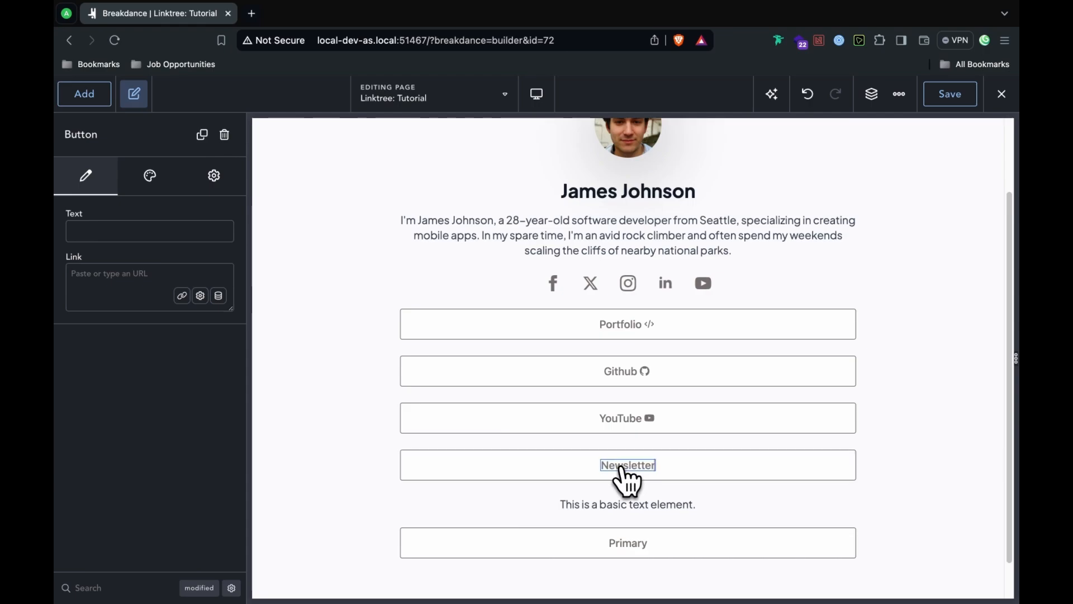
left_click(163, 188)
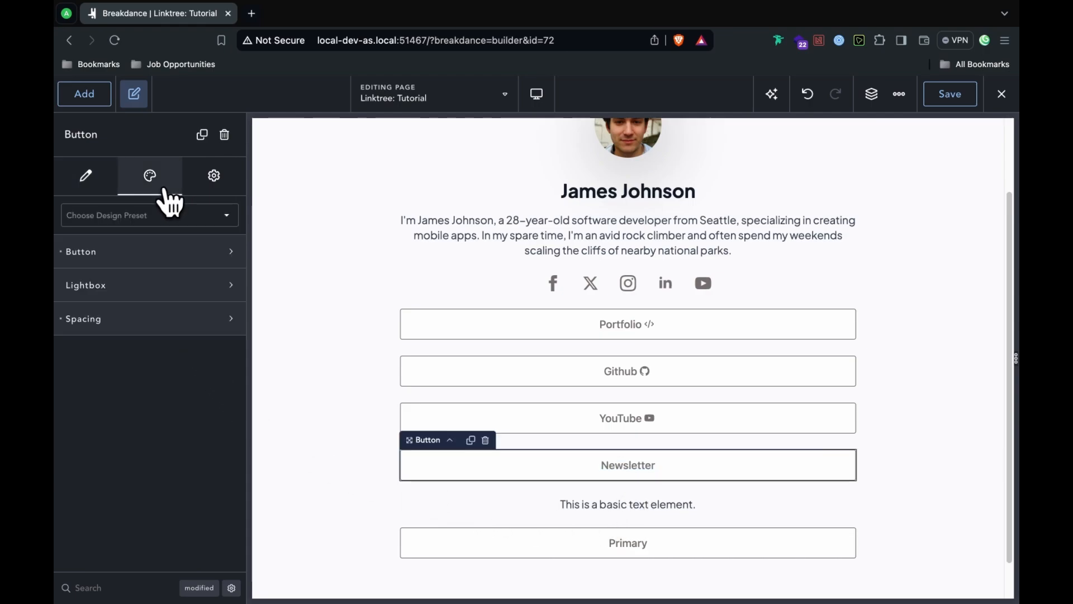
left_click(140, 247)
left_click(220, 335)
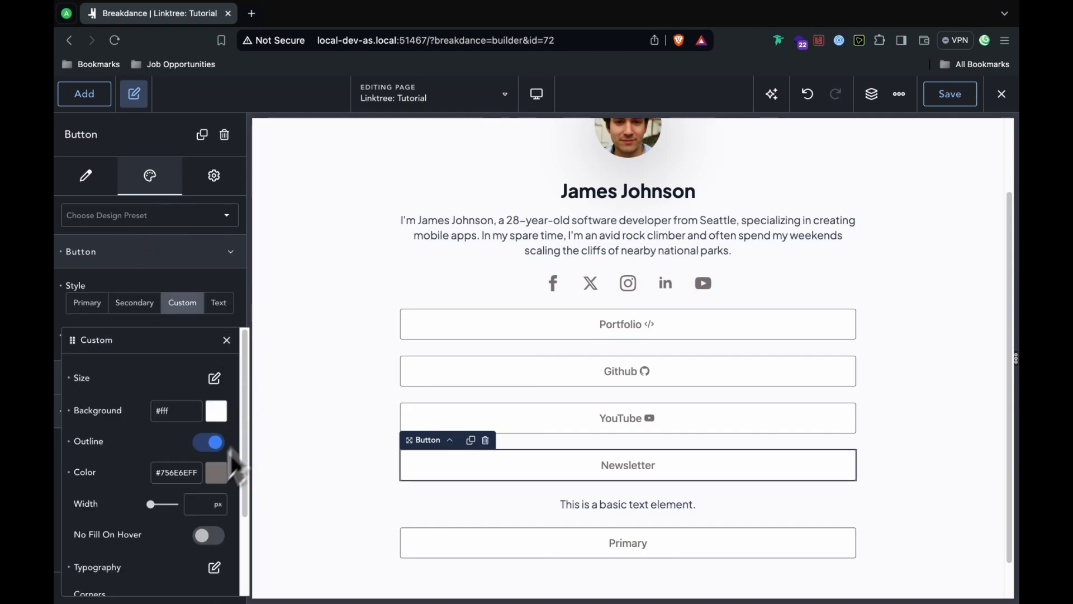
left_click(215, 568)
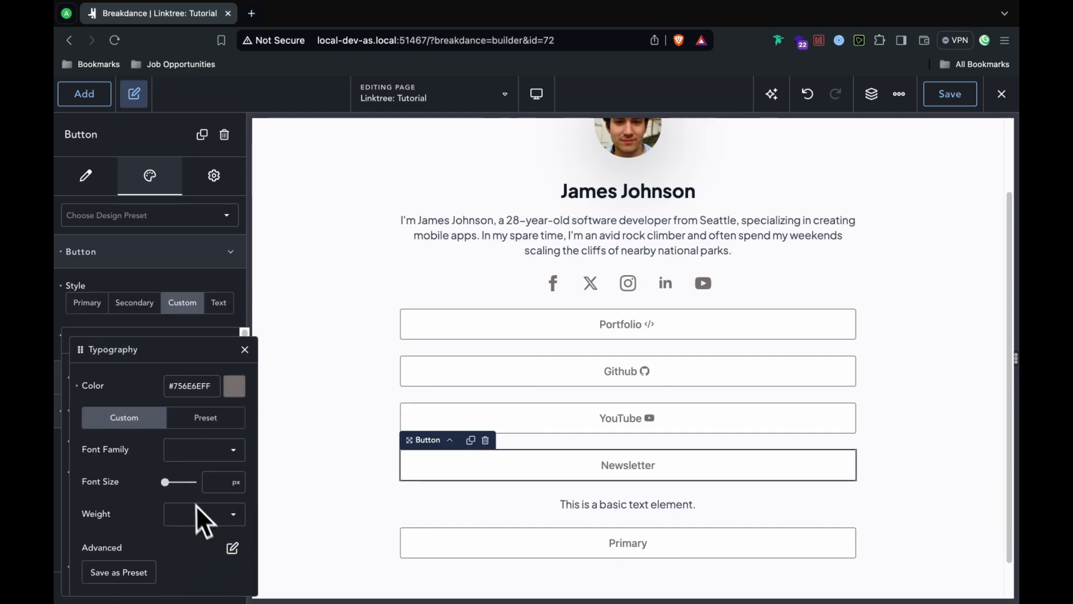
left_click(245, 349)
left_click(249, 527)
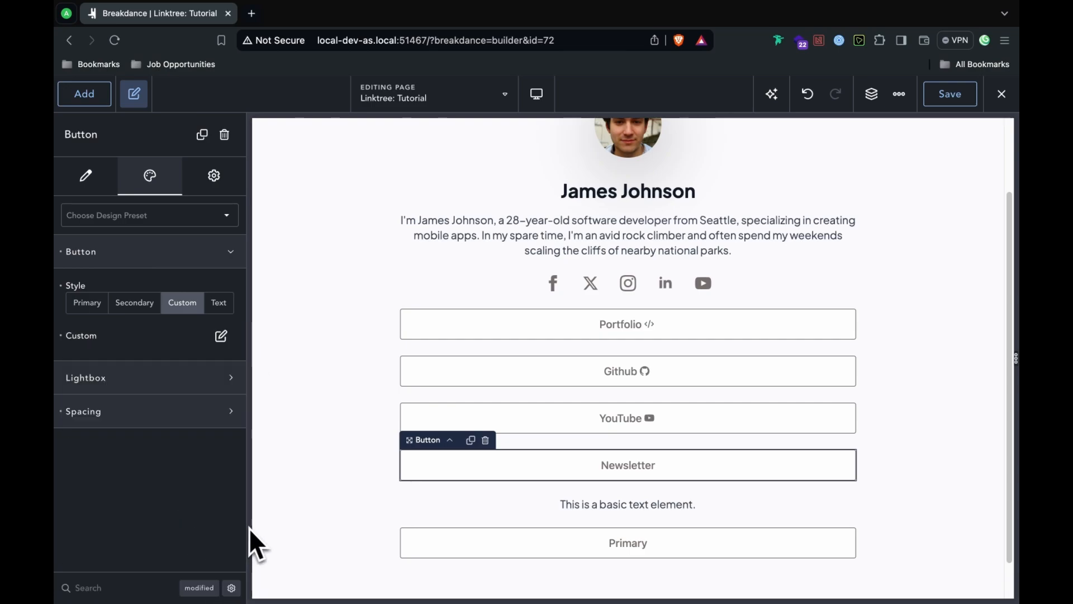
Step: Add the newspaper icon after the Newsletter button's label
left_click(220, 336)
scroll(245, 436, "down", 4)
left_click(215, 538)
left_click(158, 404)
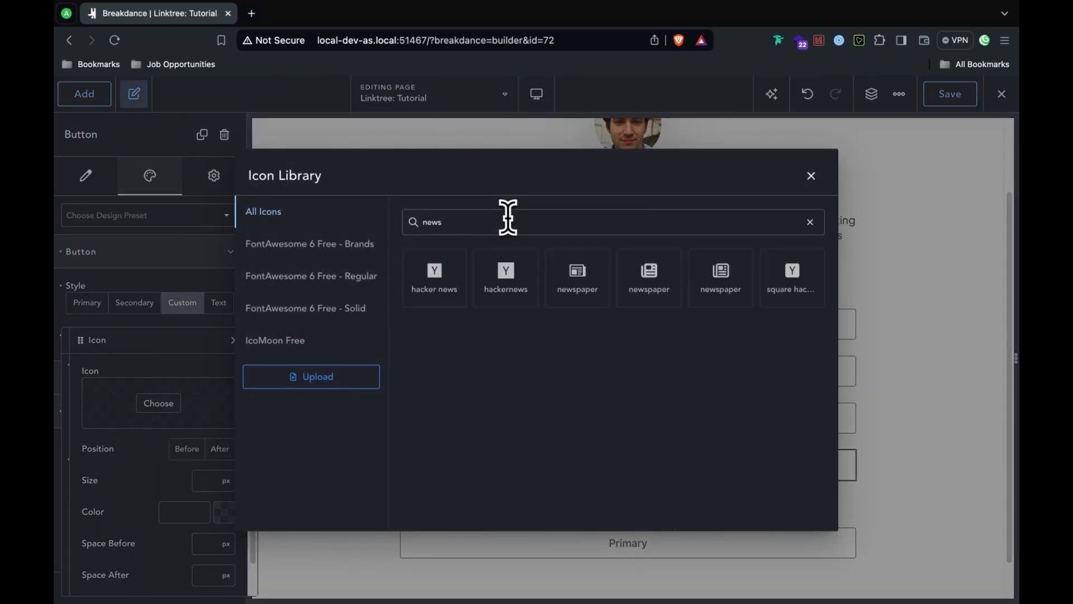
left_click(584, 299)
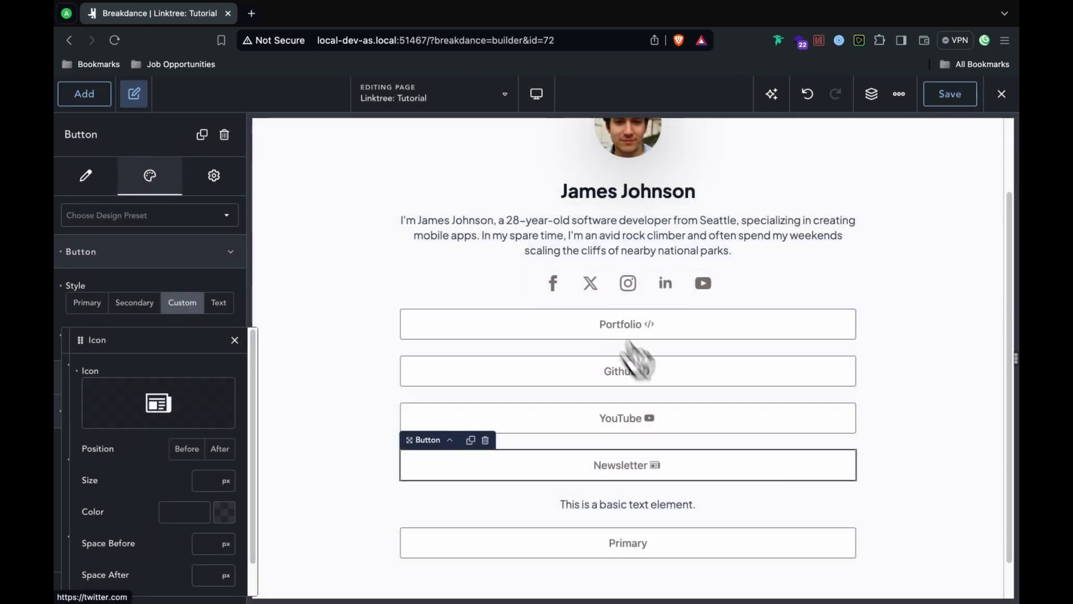
left_click(898, 503)
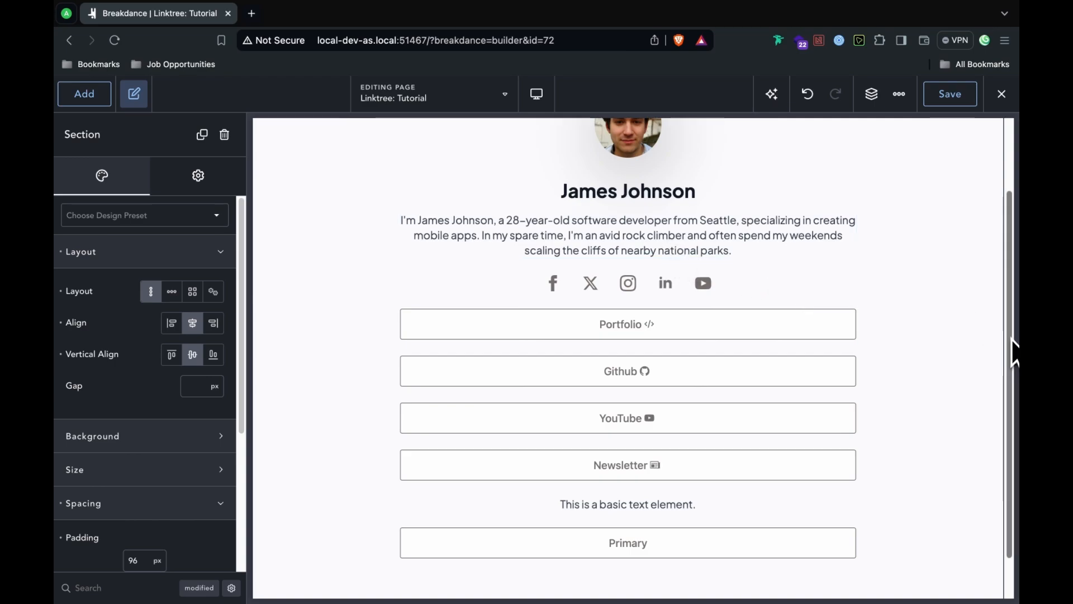
Step: Relabel the Primary button 'Contact Me'
scroll(1014, 357, "down", 1)
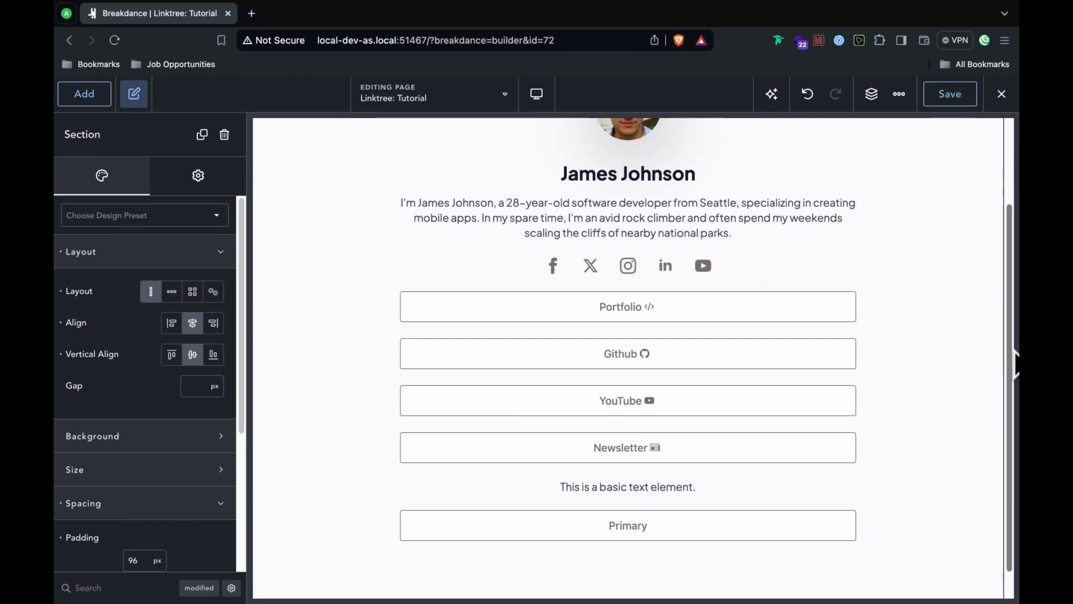
left_click(638, 526)
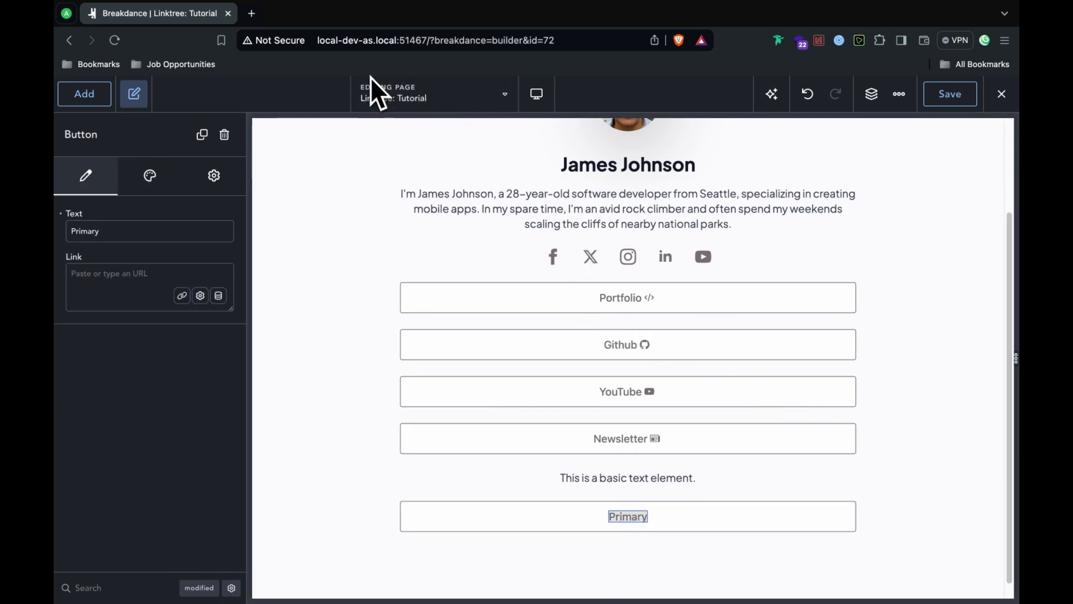
type("Contact Me")
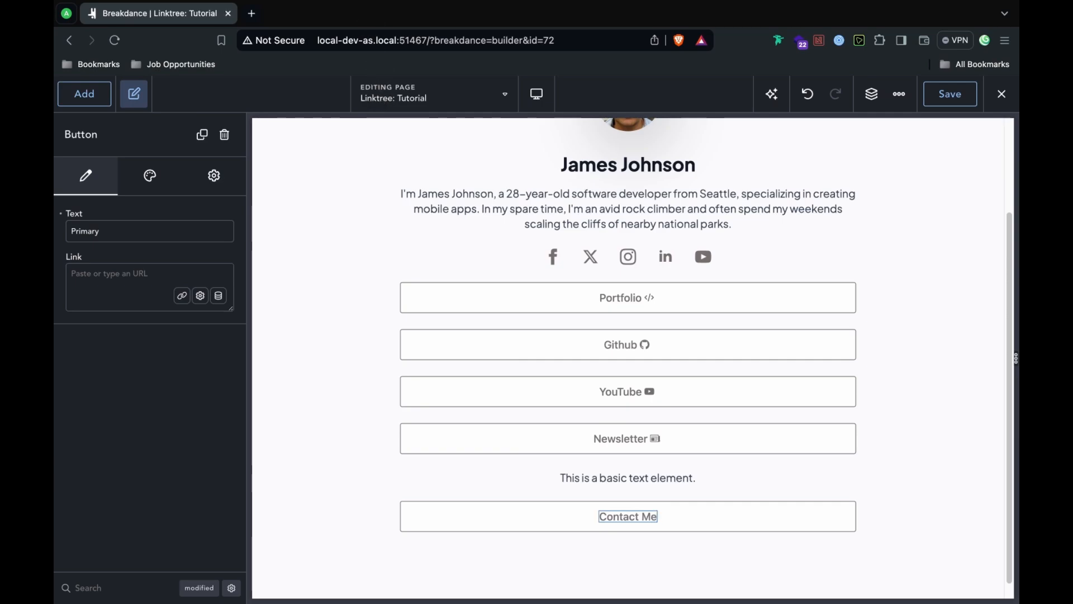
key("super+Tab")
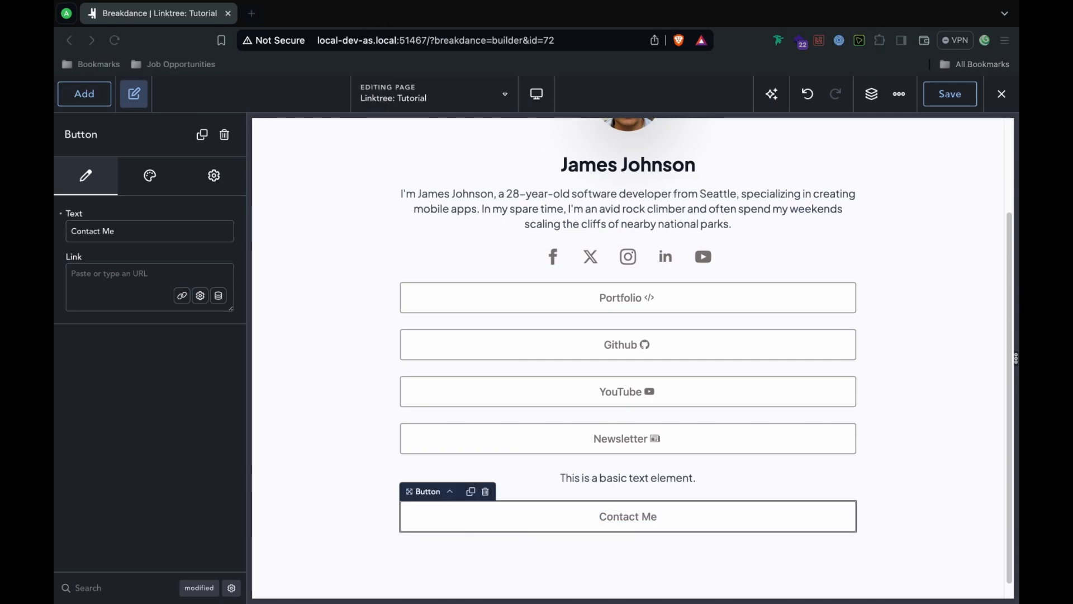
Step: Paste the Steve Jobs quote over the placeholder text
left_click(680, 481)
triple_click(166, 259)
right_click(166, 259)
left_click(201, 354)
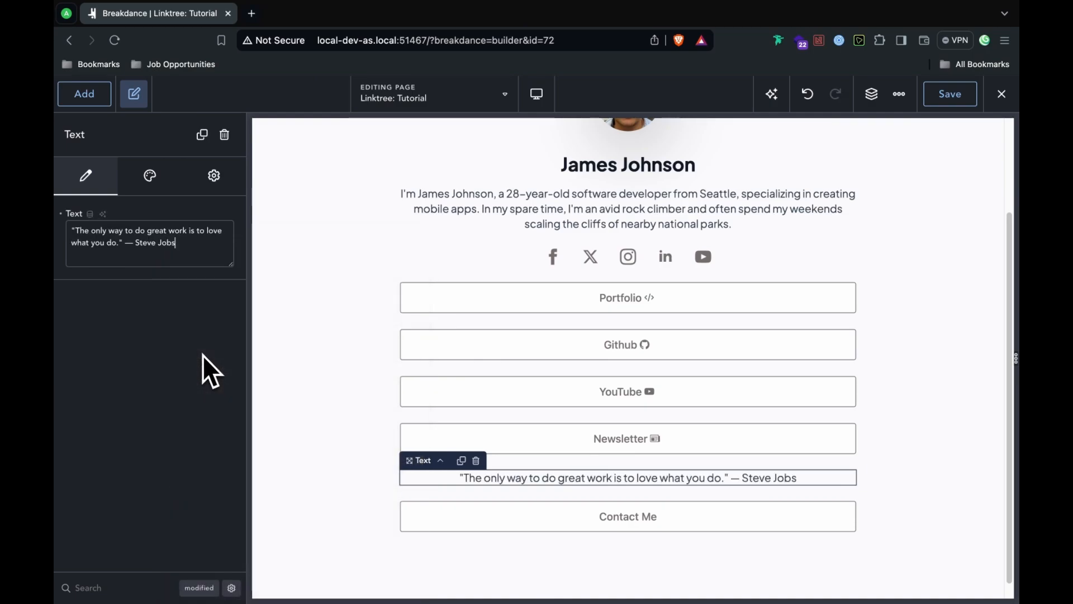
Step: Set the quote's typography style to italic under Advanced options
left_click(177, 186)
left_click(173, 258)
left_click(172, 265)
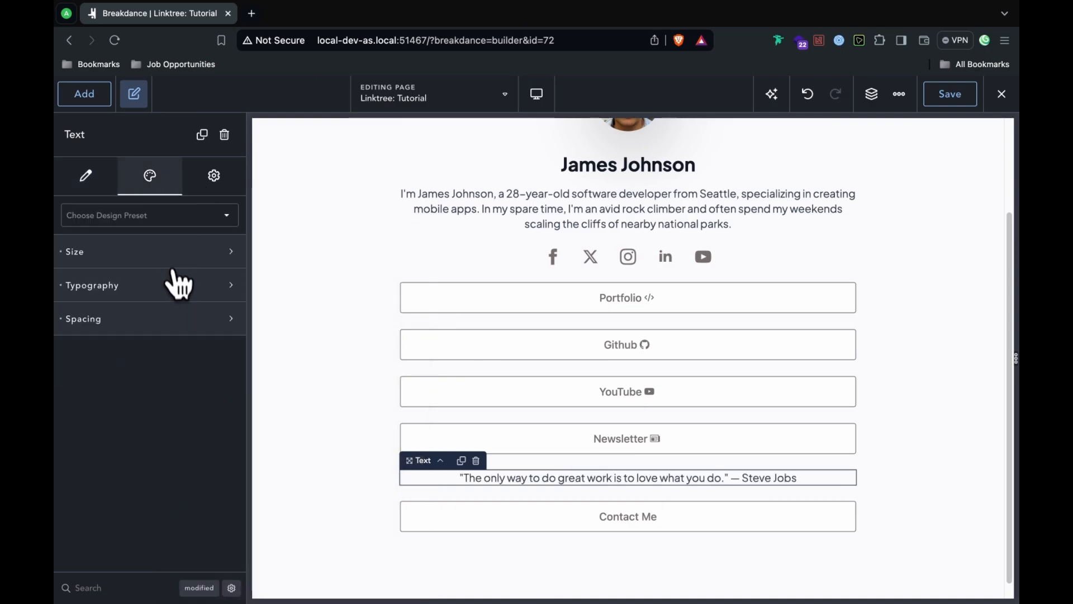
left_click(178, 285)
left_click(218, 514)
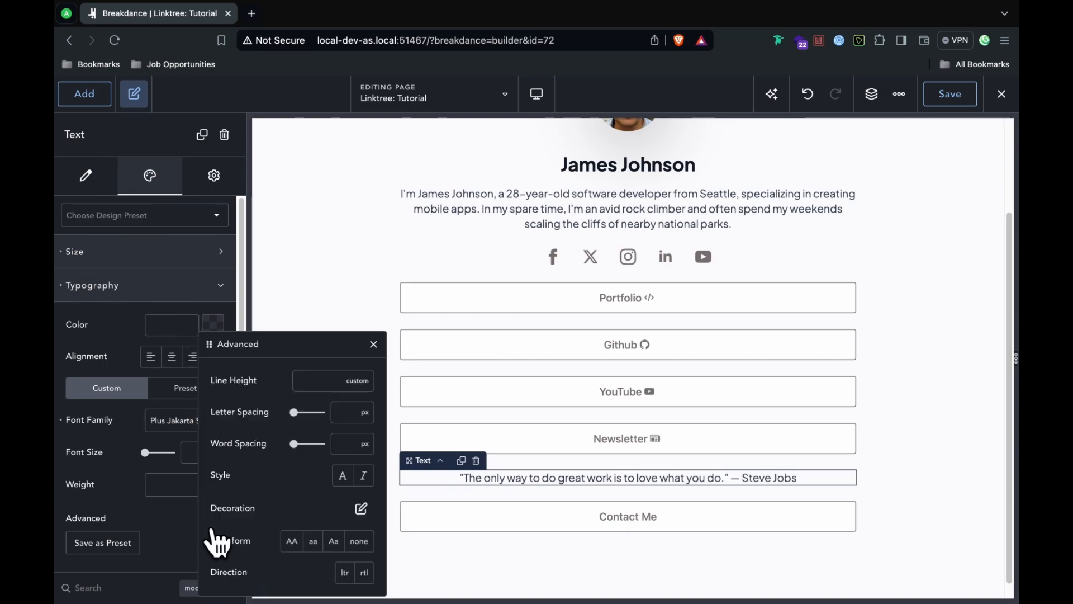
left_click(363, 476)
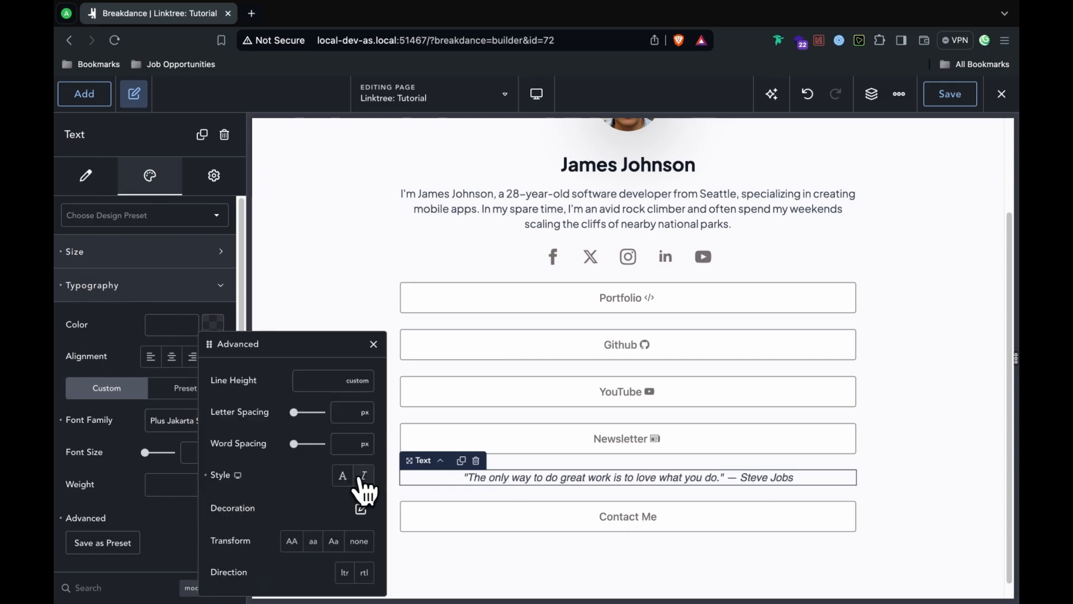
left_click(939, 499)
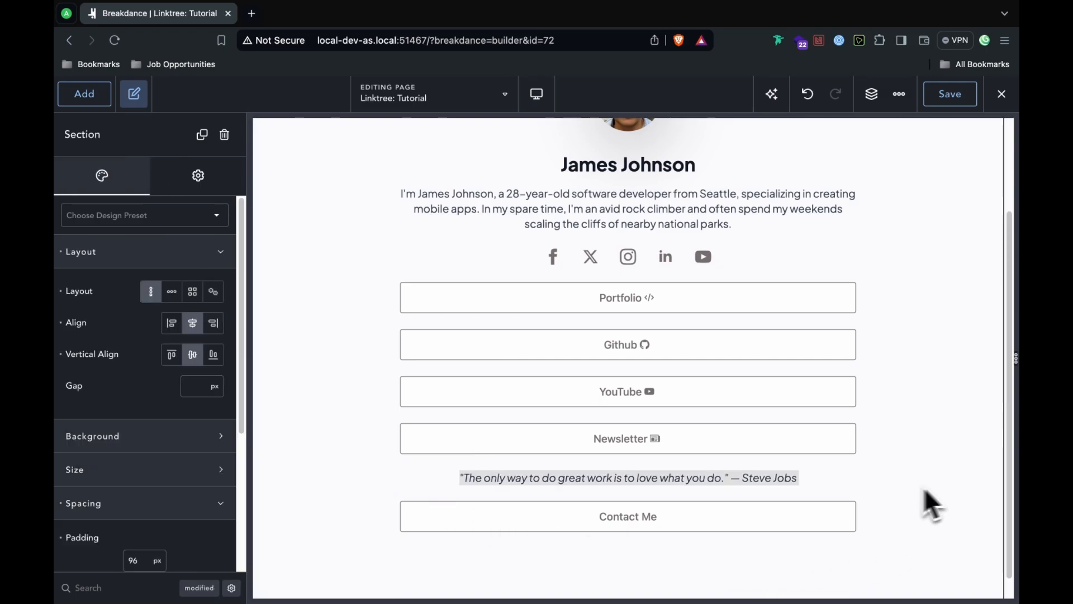
Step: Put the arrow-up-right icon from the Icon Library after the Contact Me label
left_click(580, 517)
left_click(150, 175)
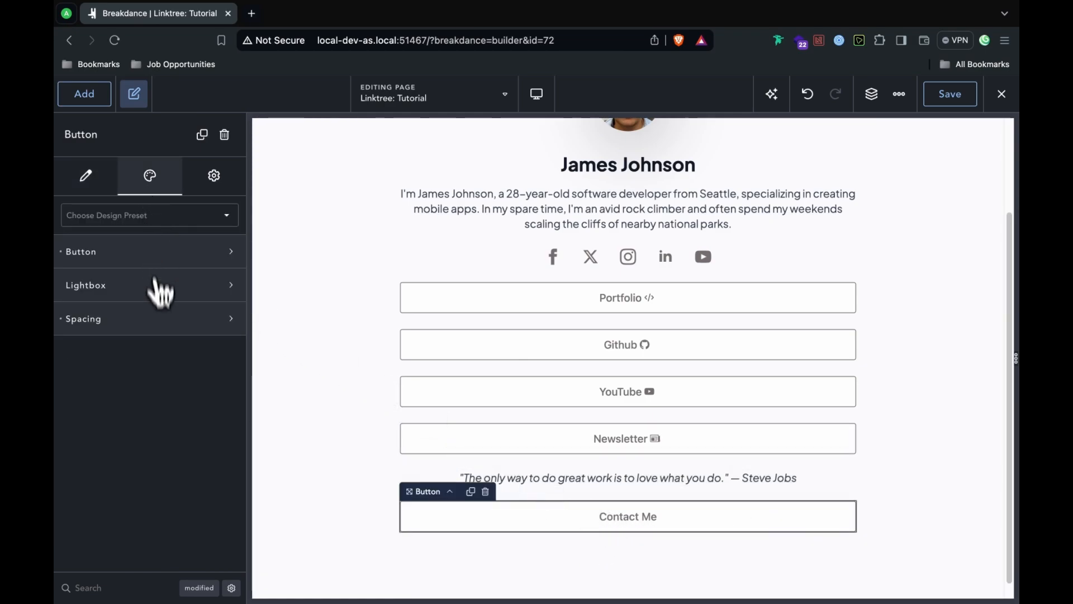
left_click(109, 258)
left_click(229, 345)
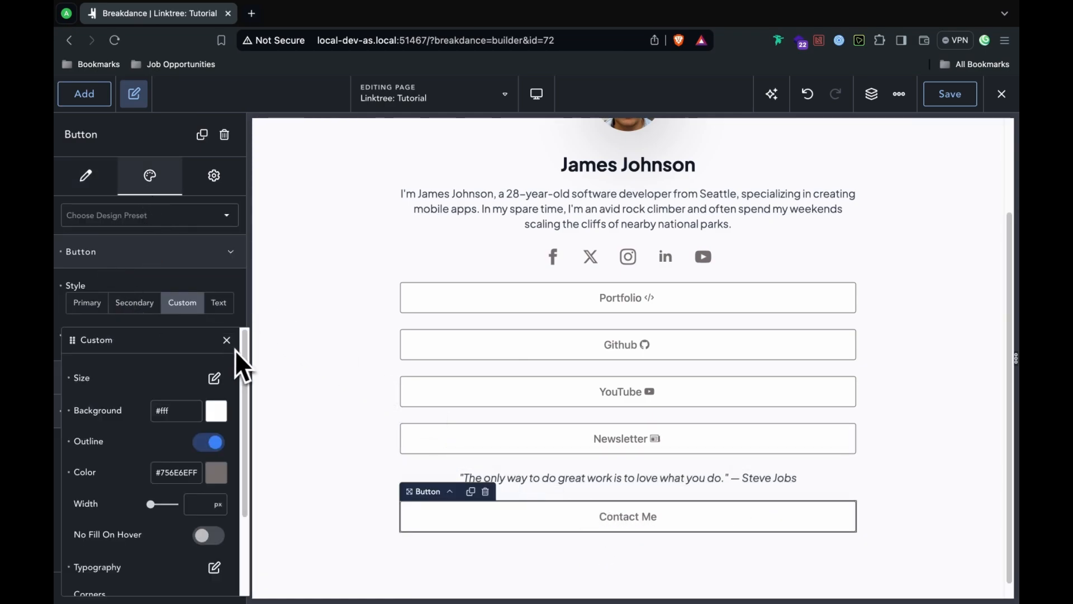
left_click_drag(241, 351, 260, 441)
left_click(214, 540)
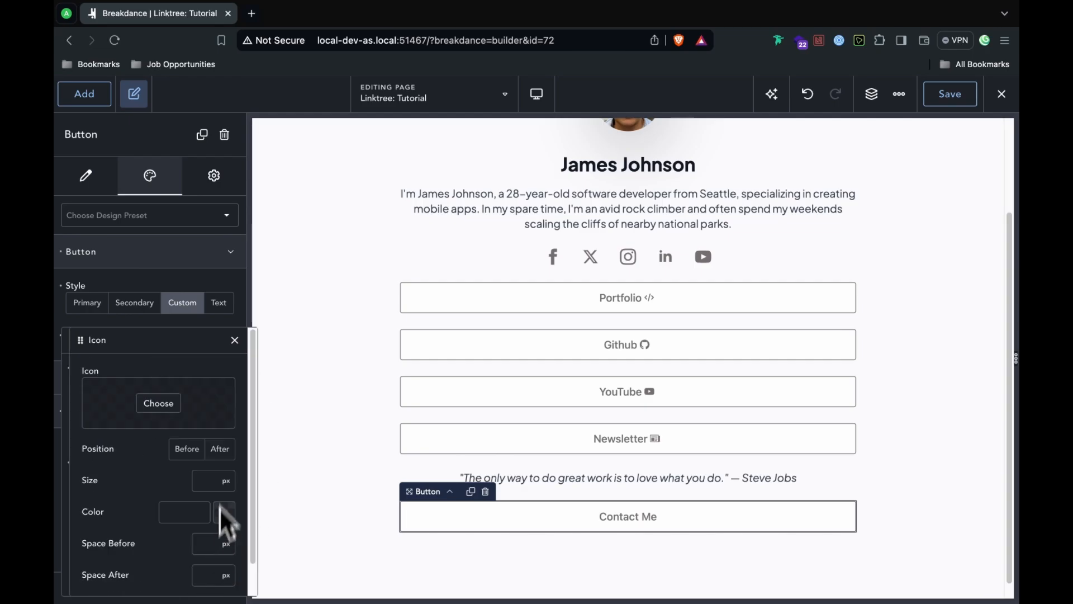
left_click(160, 404)
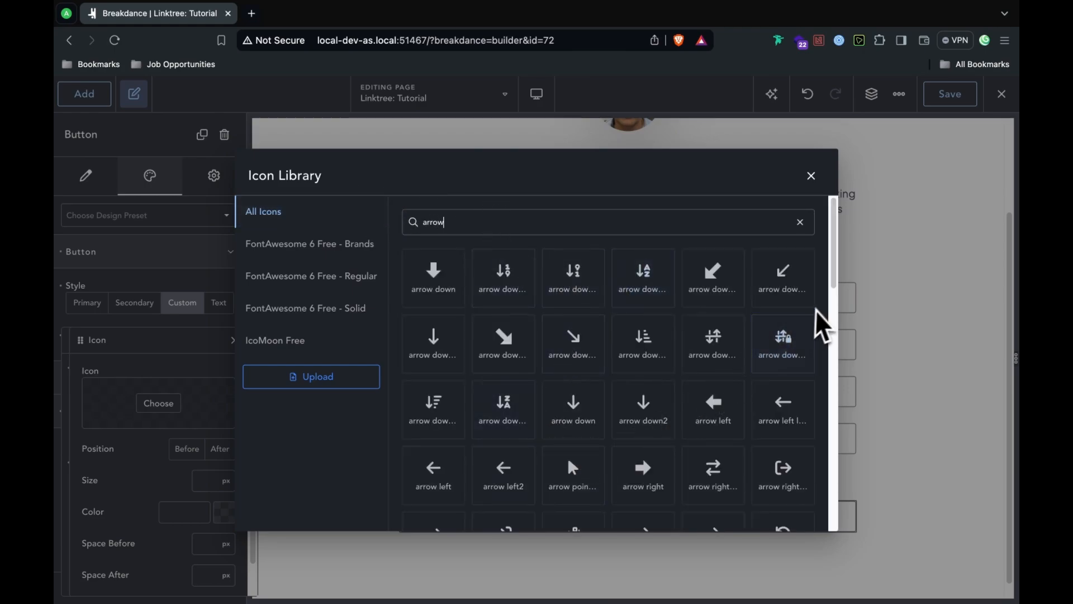
left_click_drag(834, 307, 861, 419)
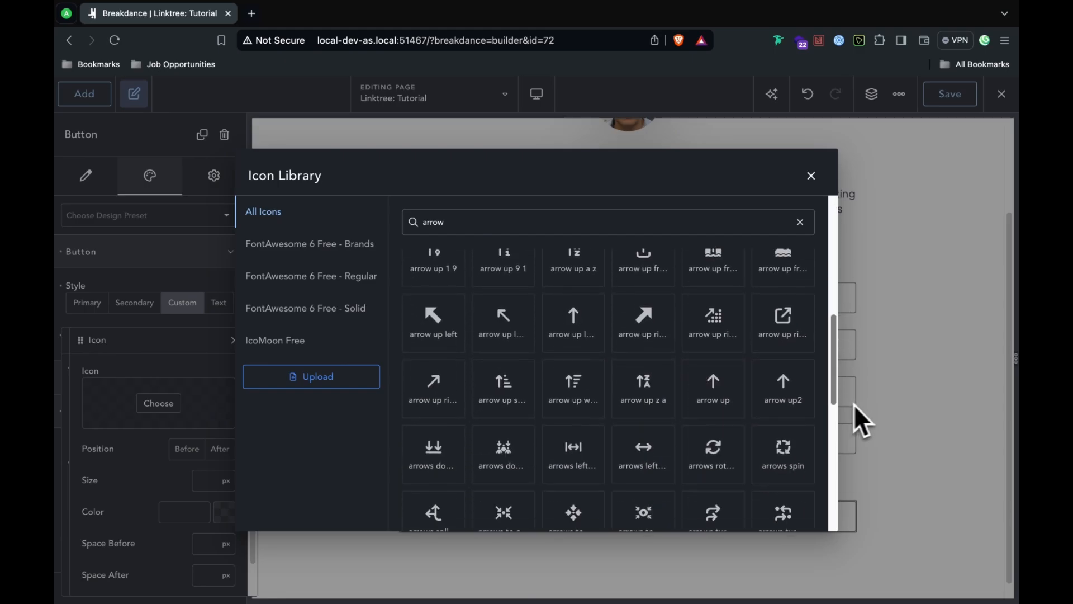
left_click(413, 390)
Step: Review the finished canvas and save the page
left_click(665, 585)
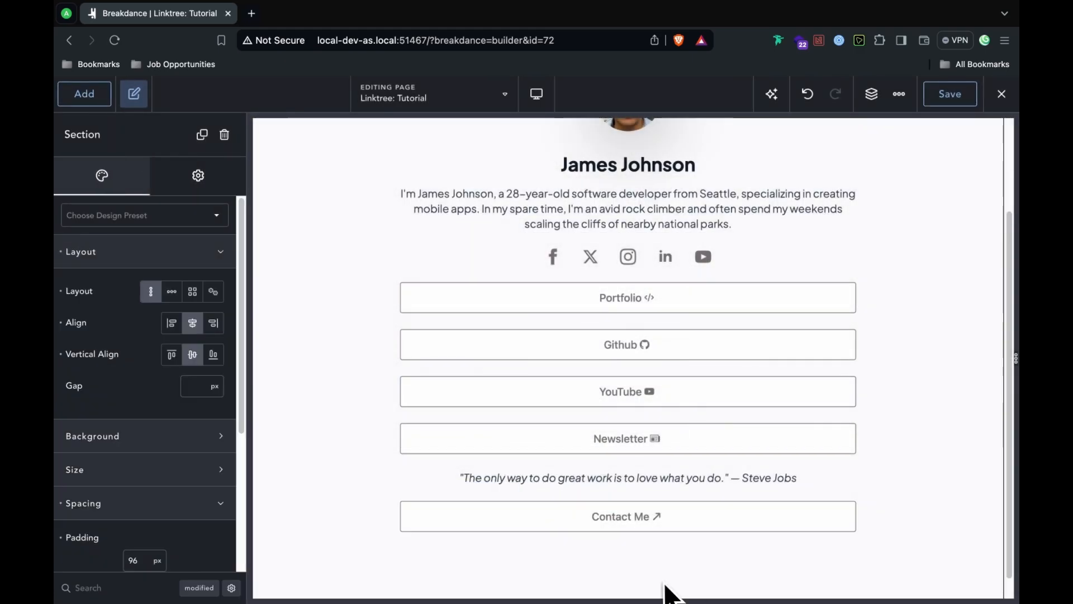
left_click(95, 101)
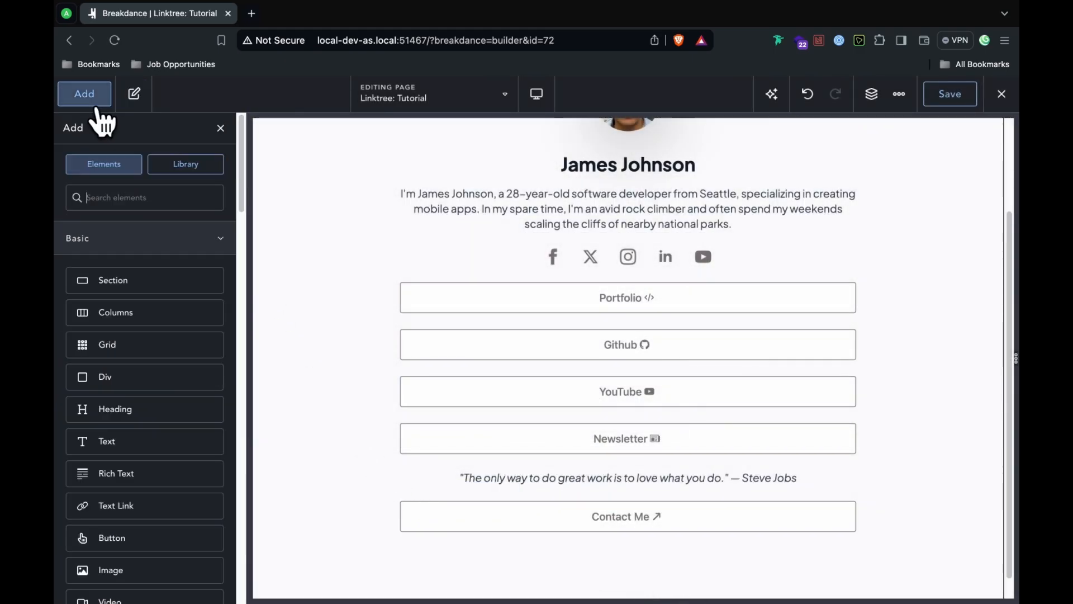
left_click(97, 103)
mouse_move(1010, 253)
left_mouse_down()
mouse_move(996, 191)
mouse_move(998, 266)
mouse_move(975, 118)
mouse_move(1005, 271)
mouse_move(1004, 237)
left_mouse_up()
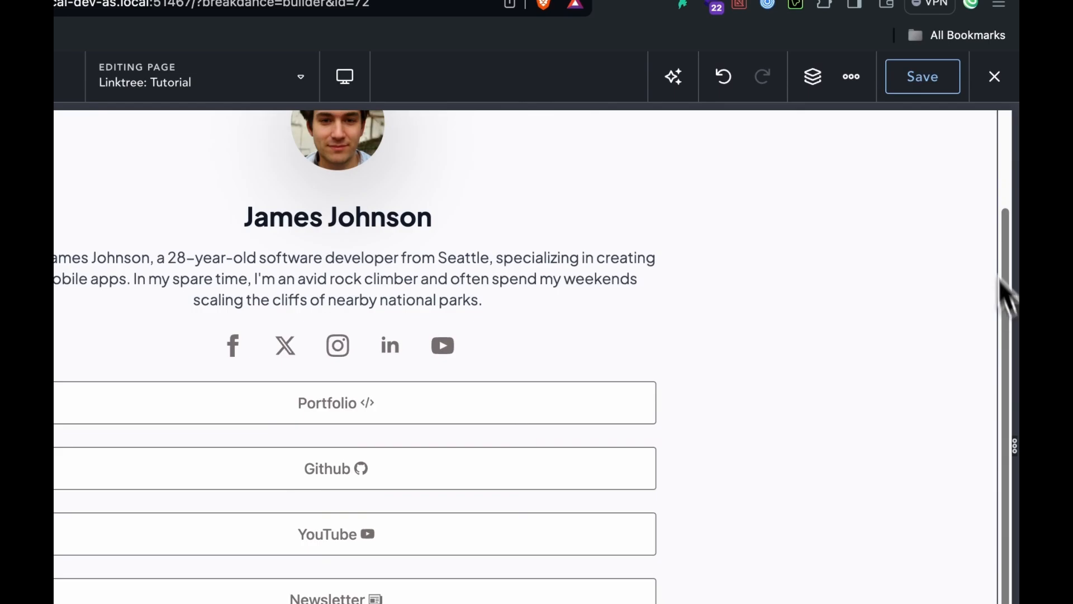
left_click_drag(1006, 293, 1002, 286)
left_click(921, 84)
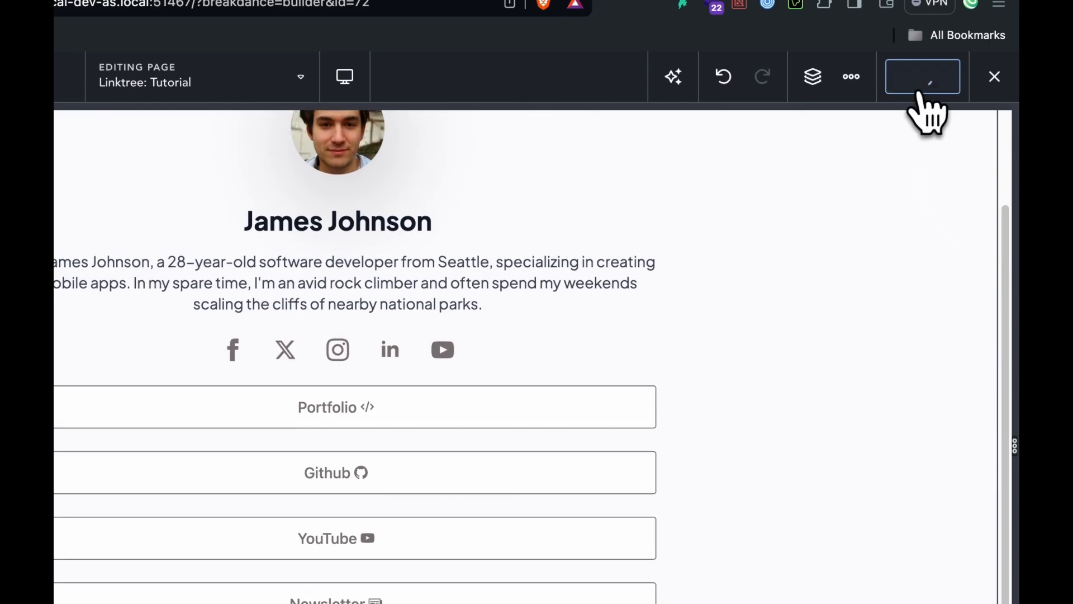
Step: Exit to the live frontend, then reopen the page with Open in Breakdance
left_click(993, 77)
left_click(950, 120)
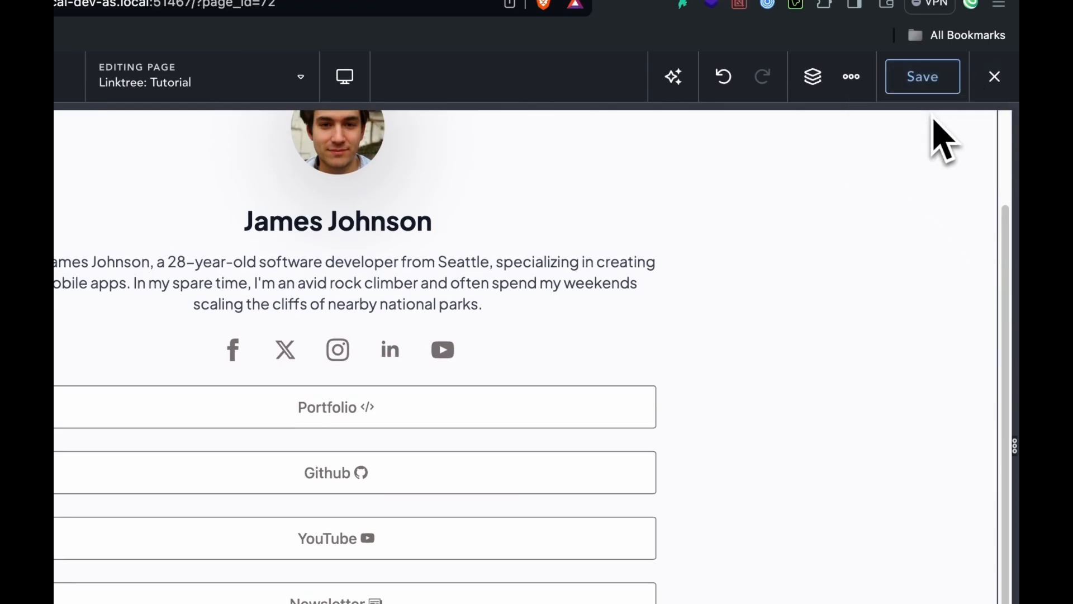
left_click_drag(1013, 230, 1013, 391)
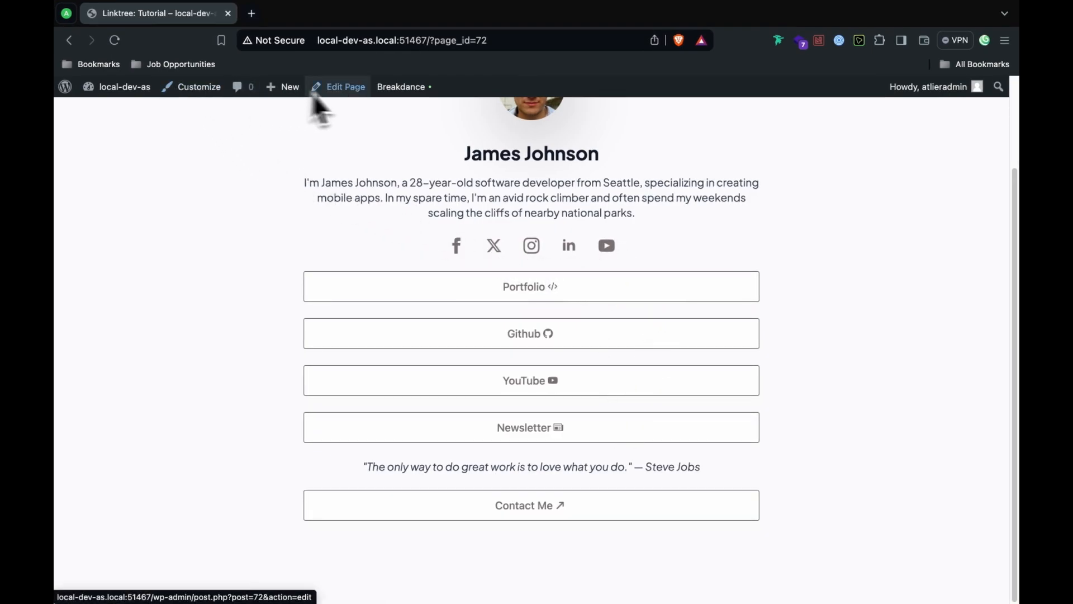
mouse_move(417, 89)
left_click(422, 115)
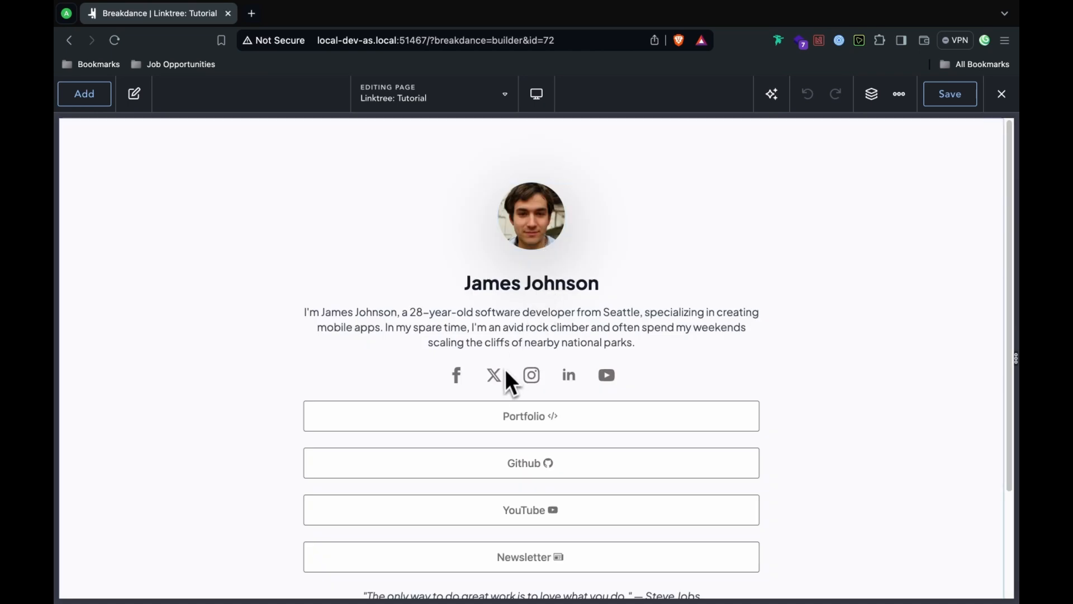
Step: Drop the Social Icons' icon padding to 8 px, then save and exit to frontend
left_click(505, 370)
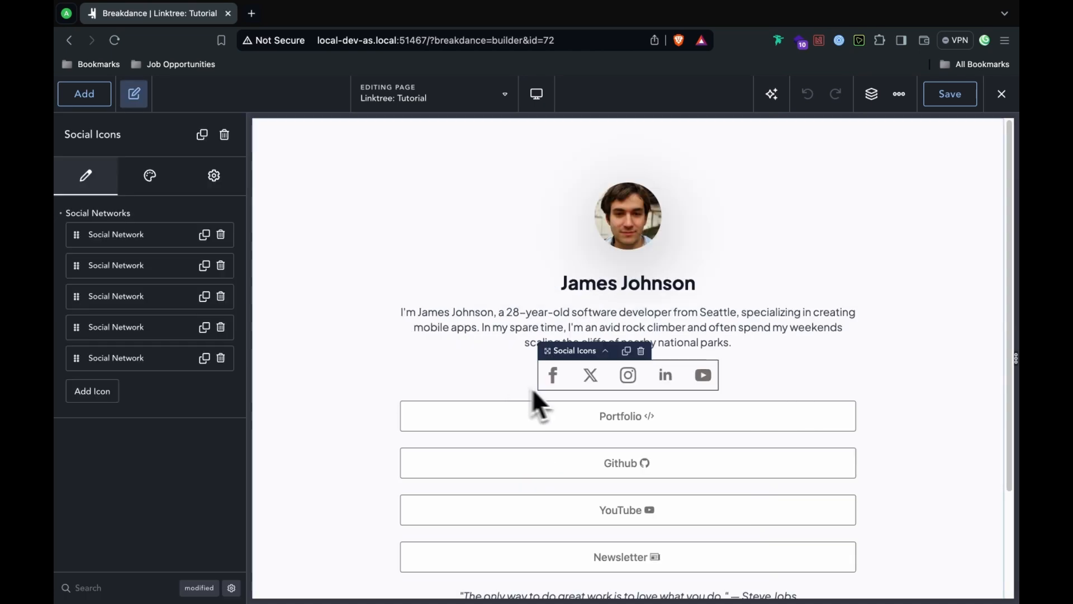
left_click(157, 174)
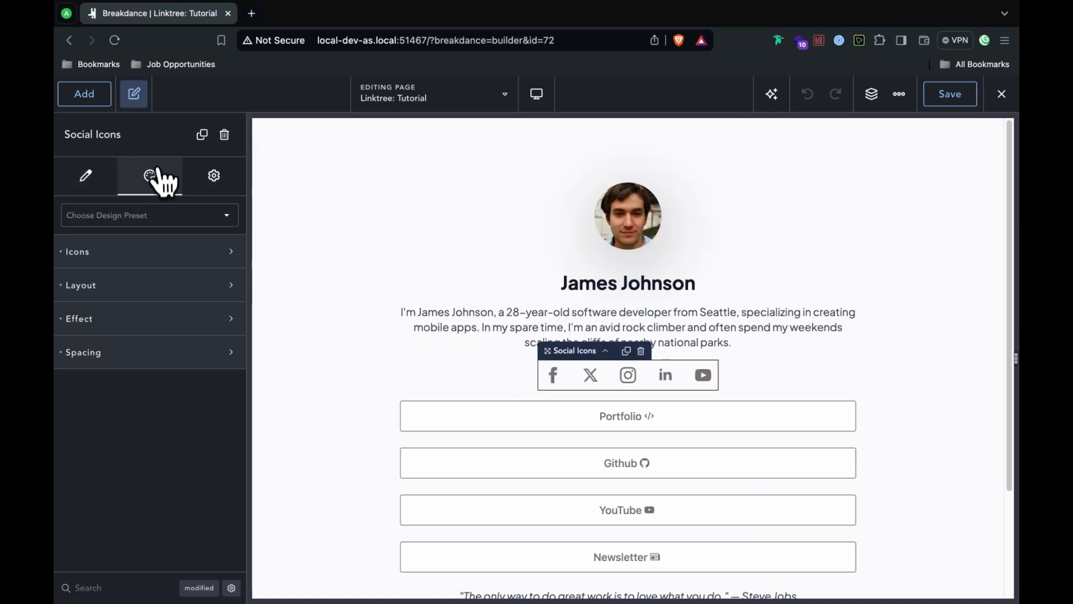
left_click(159, 252)
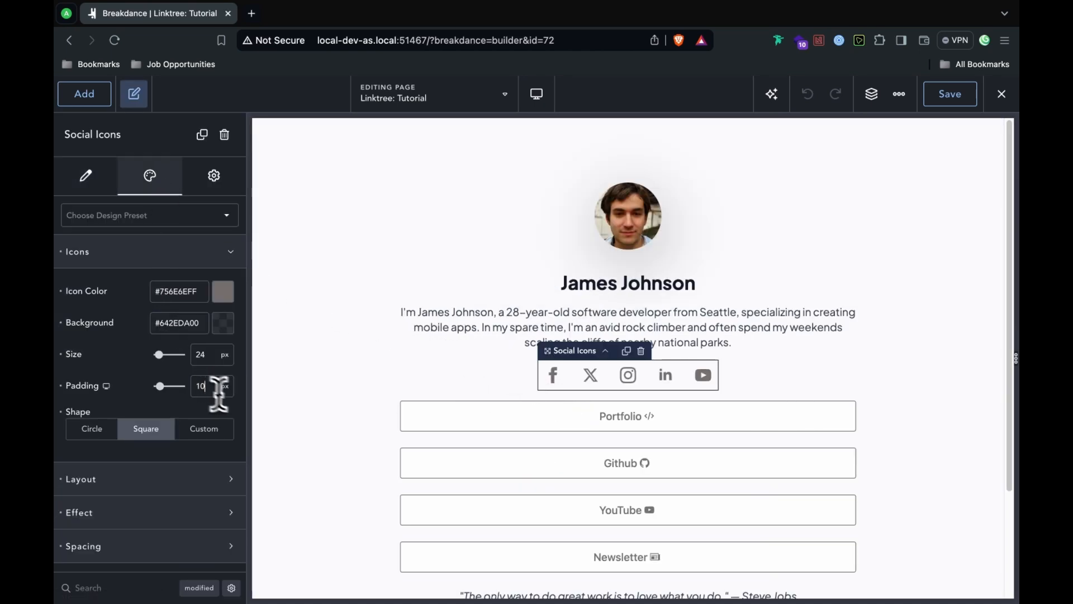
key("Down")
key("Down")
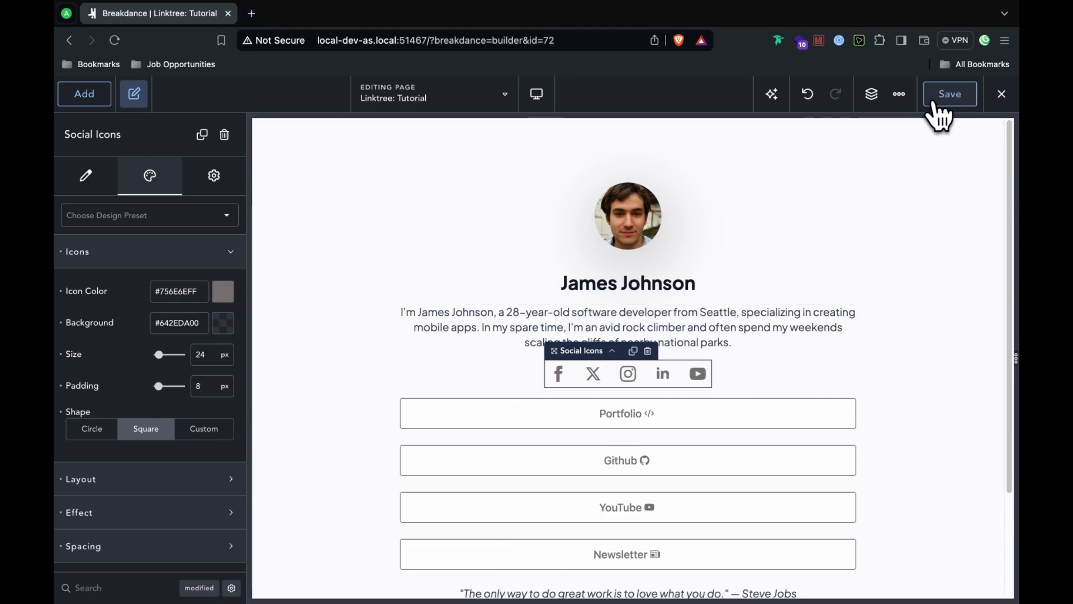
left_click(1001, 94)
left_click(983, 133)
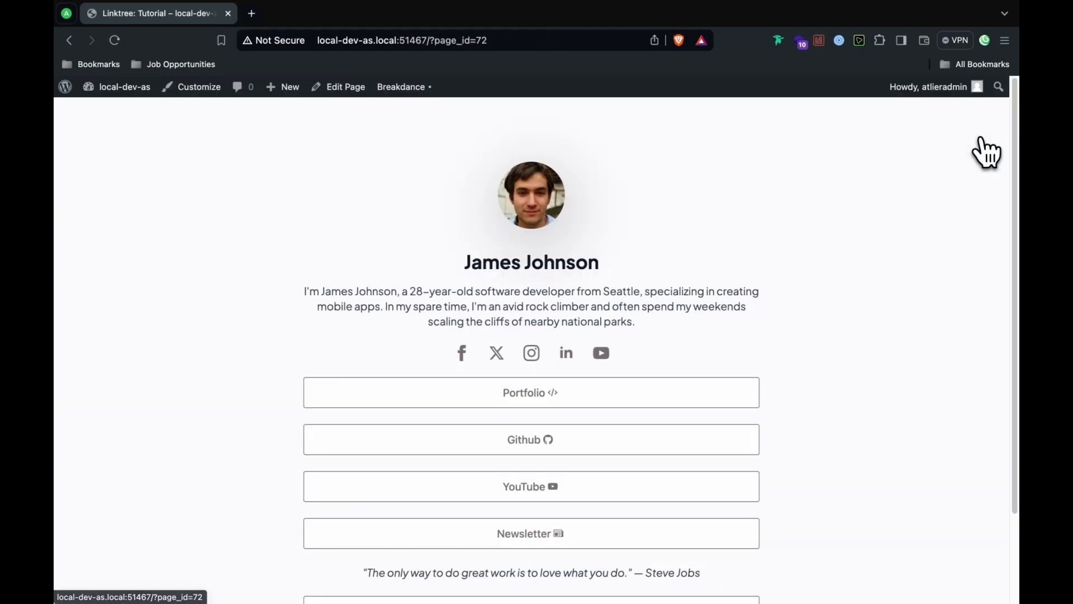
Step: Scroll the live Linktree page and bring up the context menu on the Portfolio button
mouse_move(1016, 209)
left_mouse_down()
mouse_move(1014, 245)
mouse_move(1013, 202)
left_mouse_up()
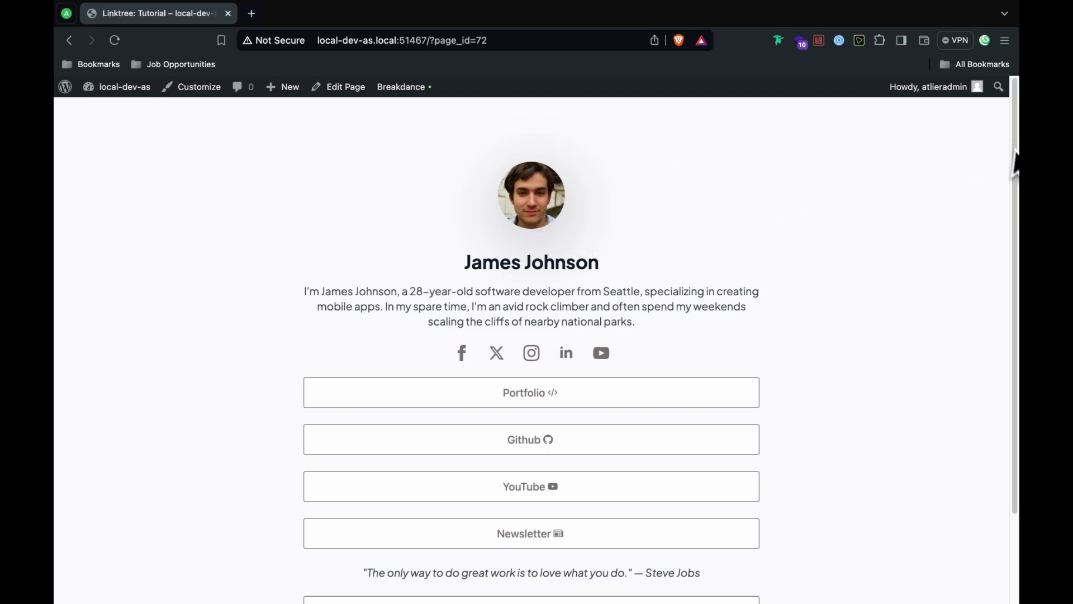
left_click_drag(1018, 185, 1017, 287)
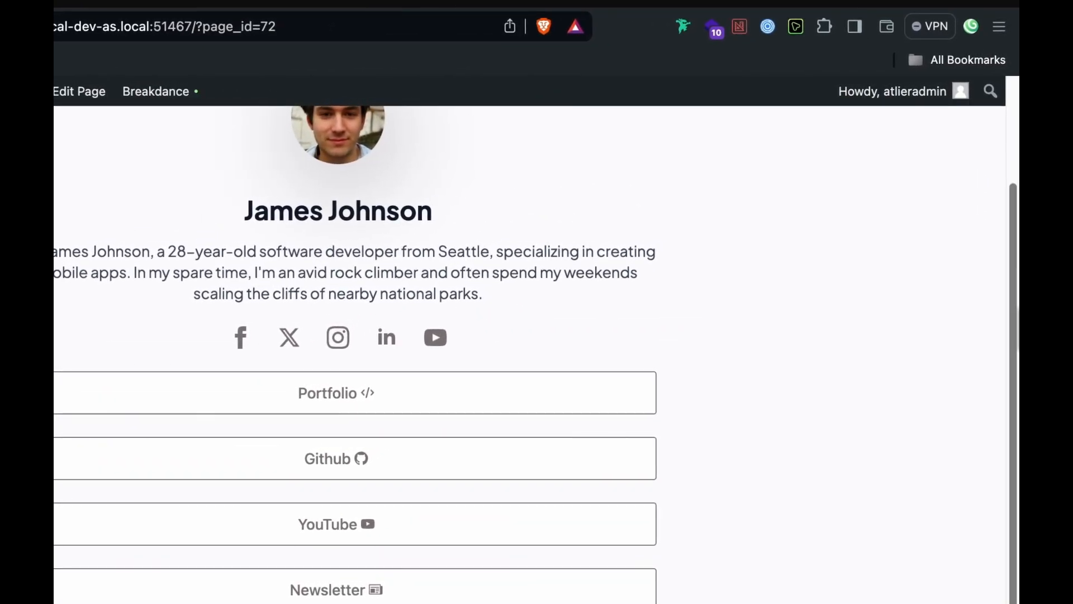
scroll(1002, 247, "up", 3)
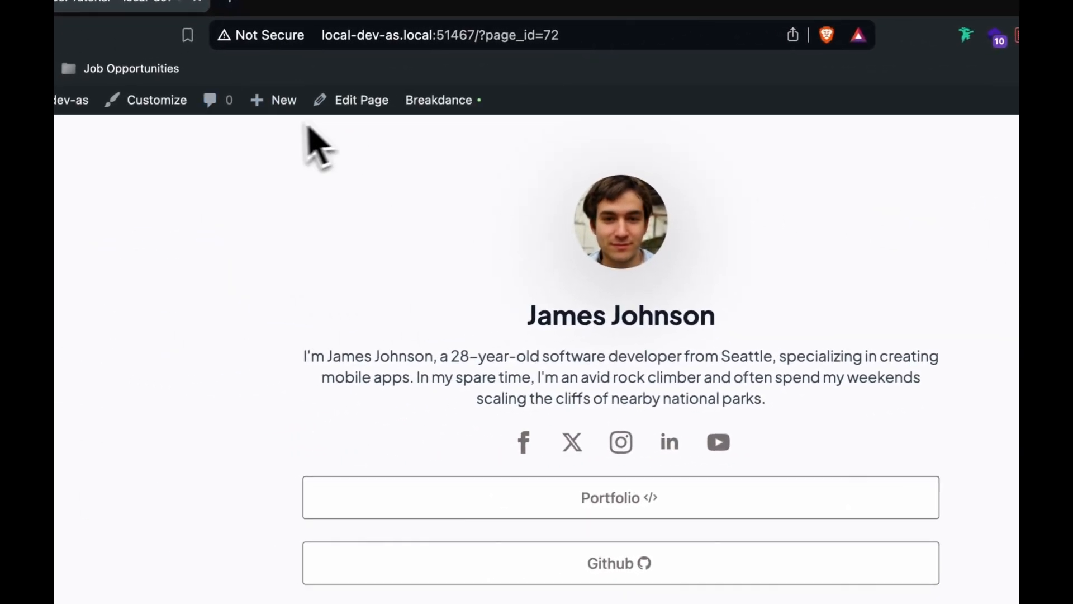
right_click(705, 501)
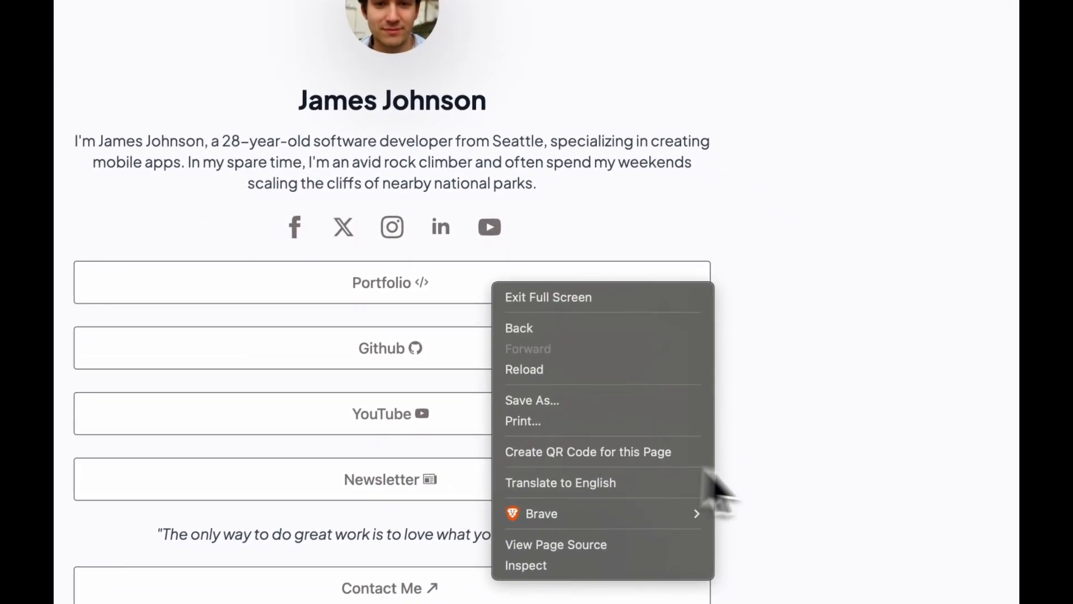
Step: Inspect the Portfolio button in DevTools and copy the #756E6E colour value
left_click(633, 566)
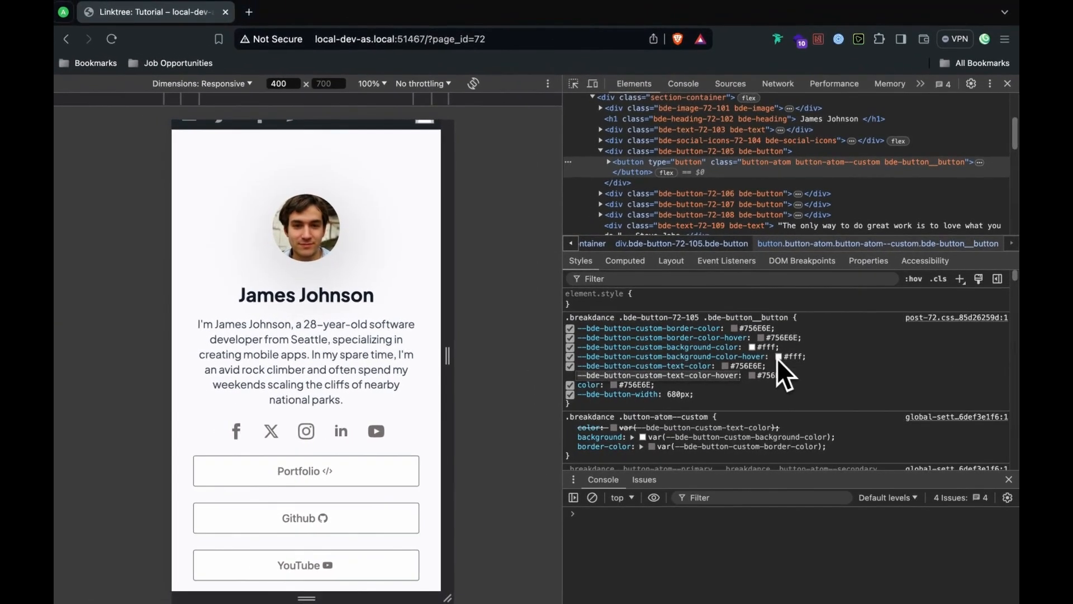
left_click(778, 338)
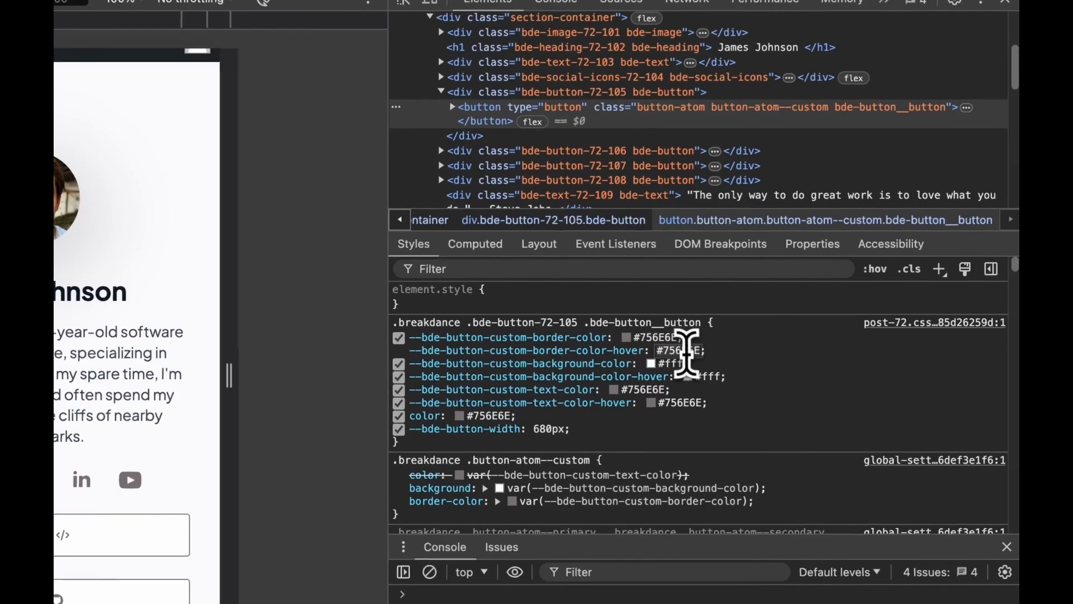
right_click(687, 352)
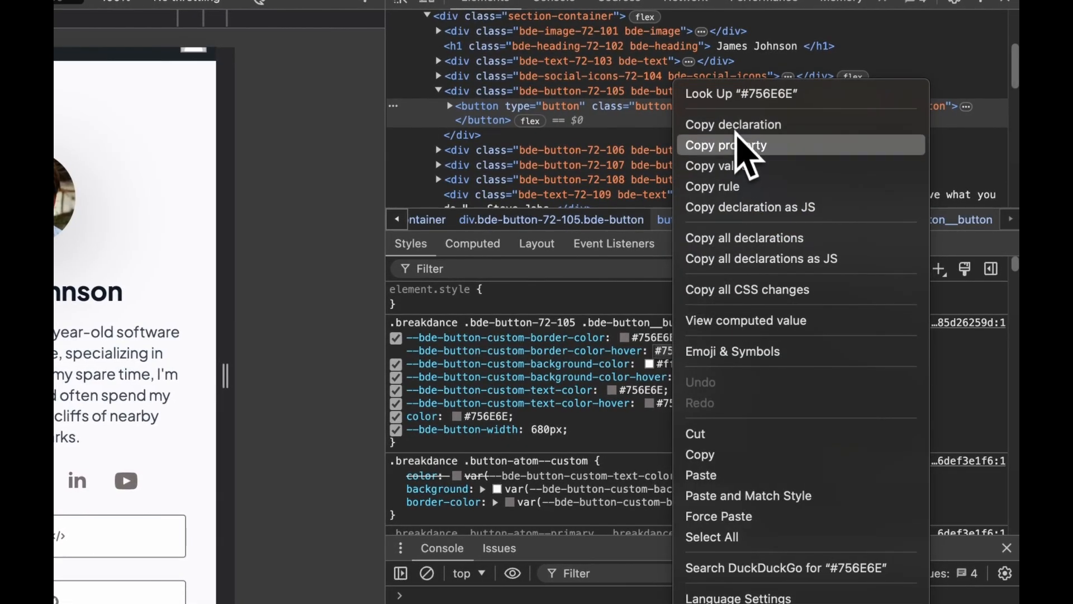
left_click(709, 454)
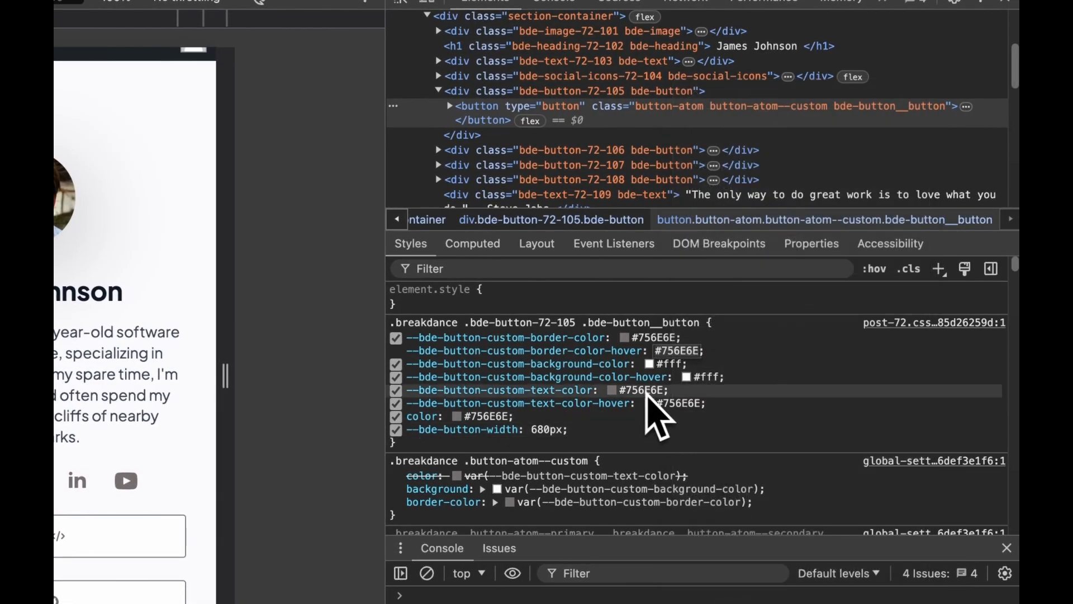
Step: Replace the hover background colour #fff with #756E6E
left_click(692, 377)
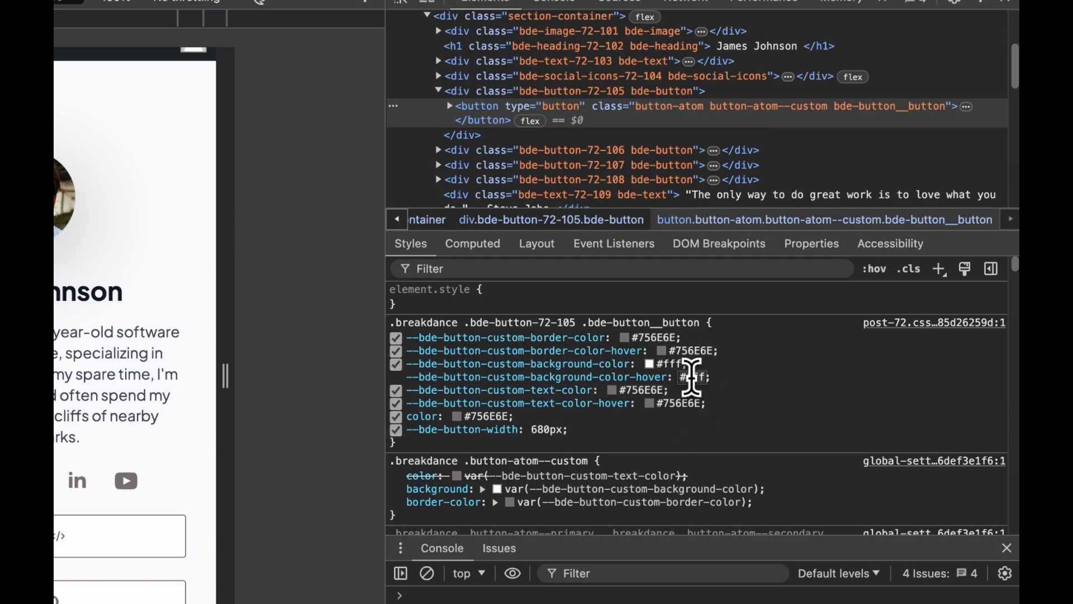
right_click(696, 378)
left_click(693, 379)
right_click(693, 378)
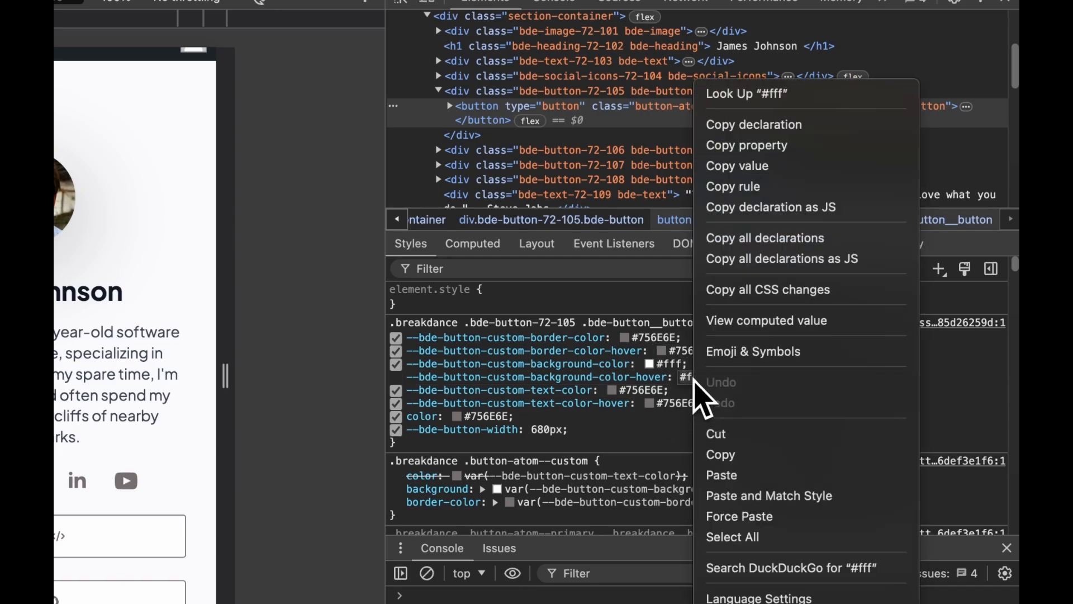
left_click(722, 475)
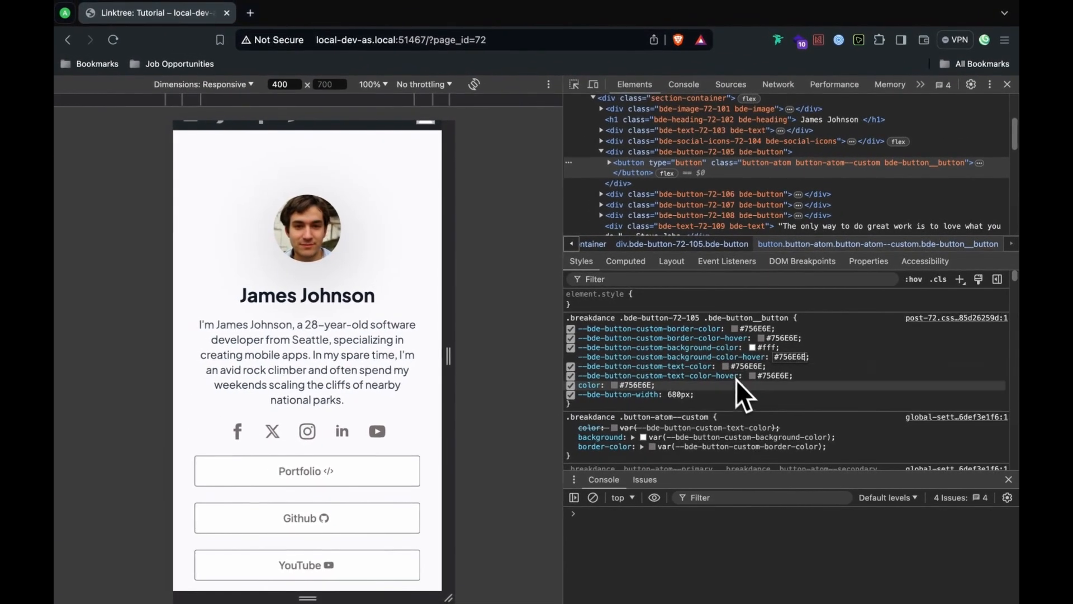
left_click(749, 378)
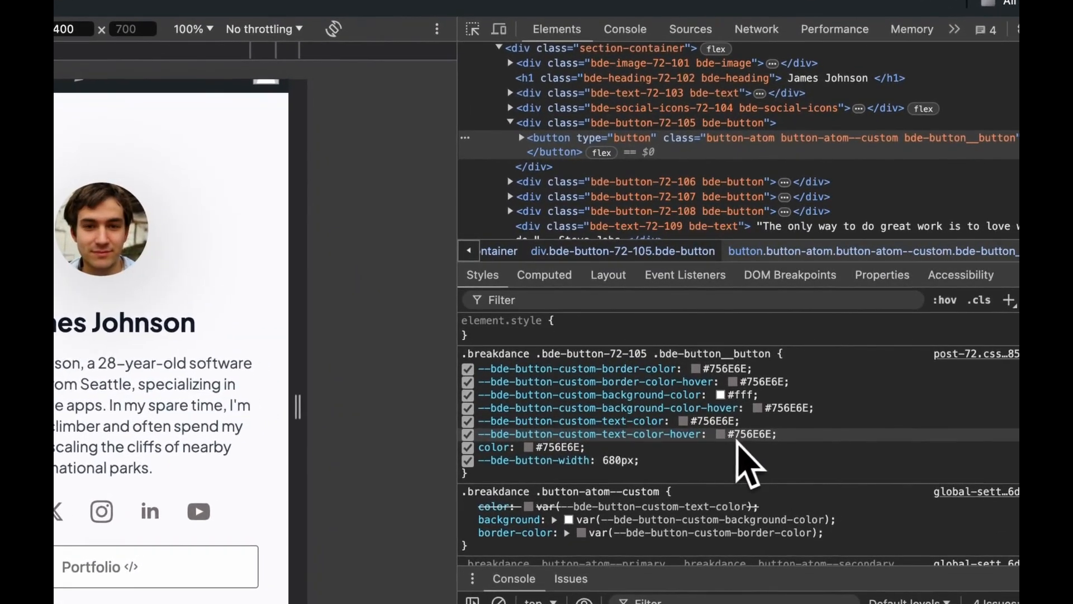
Step: Set the hover text colour to #ffffff with the colour picker
left_click(720, 434)
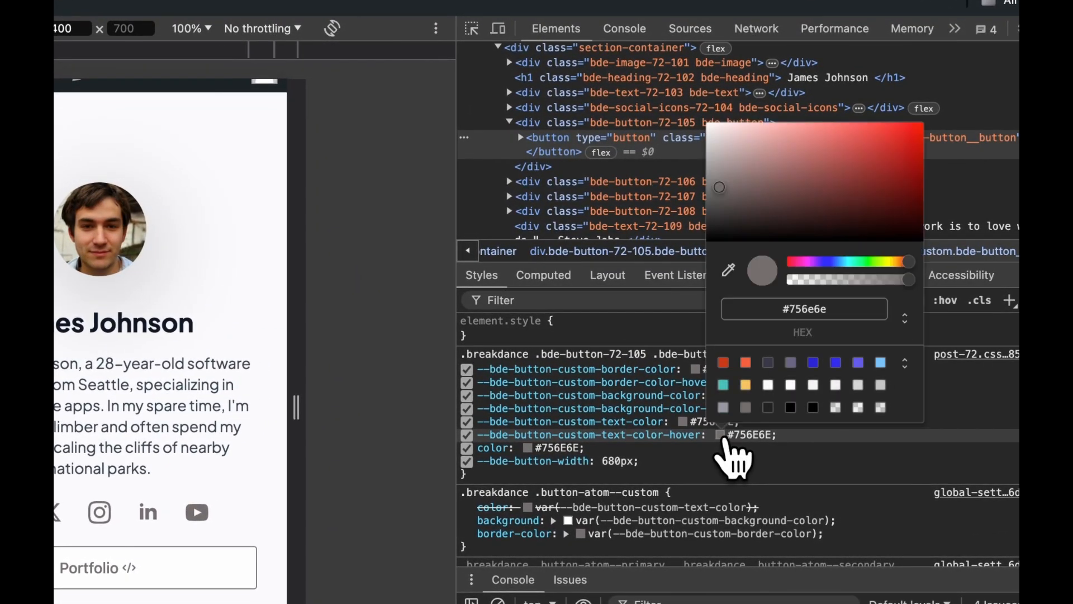
left_click_drag(755, 211, 627, 67)
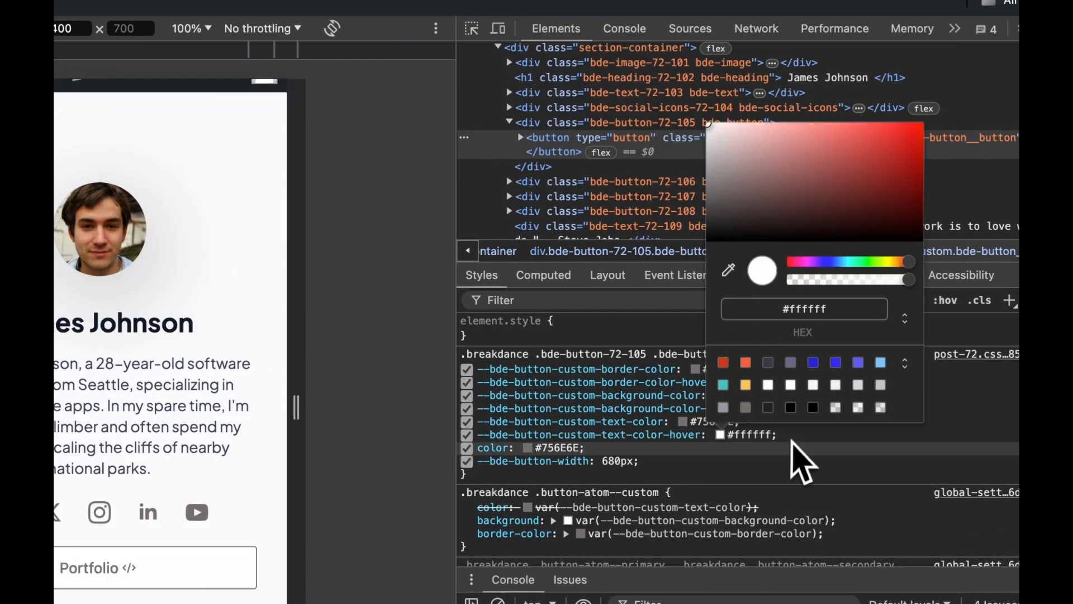
left_click(794, 463)
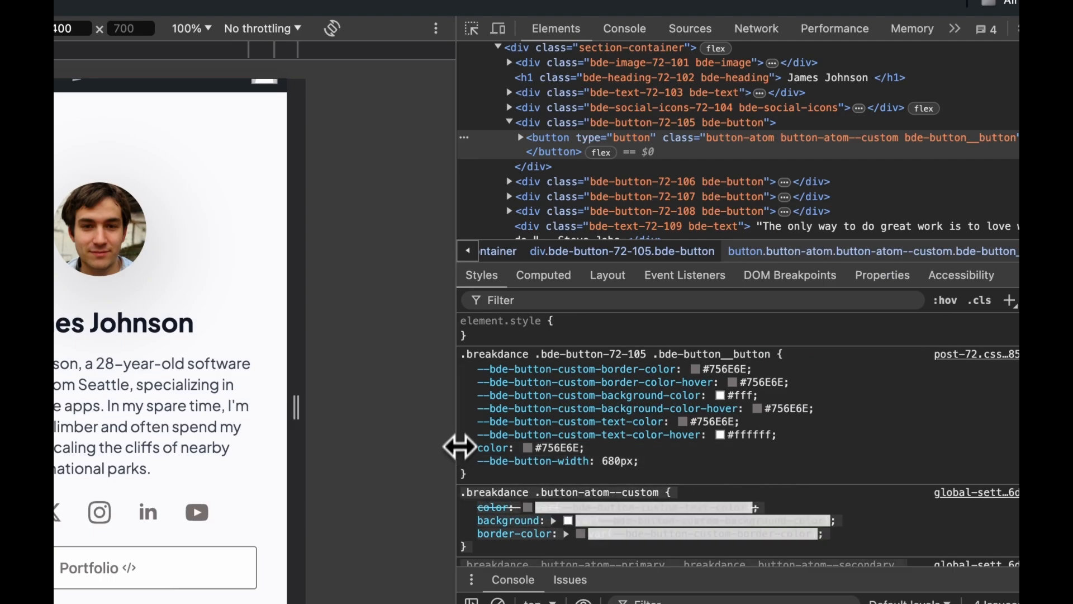
Step: Copy the whole .bde-button-72-105 CSS rule
left_click_drag(458, 356, 465, 355)
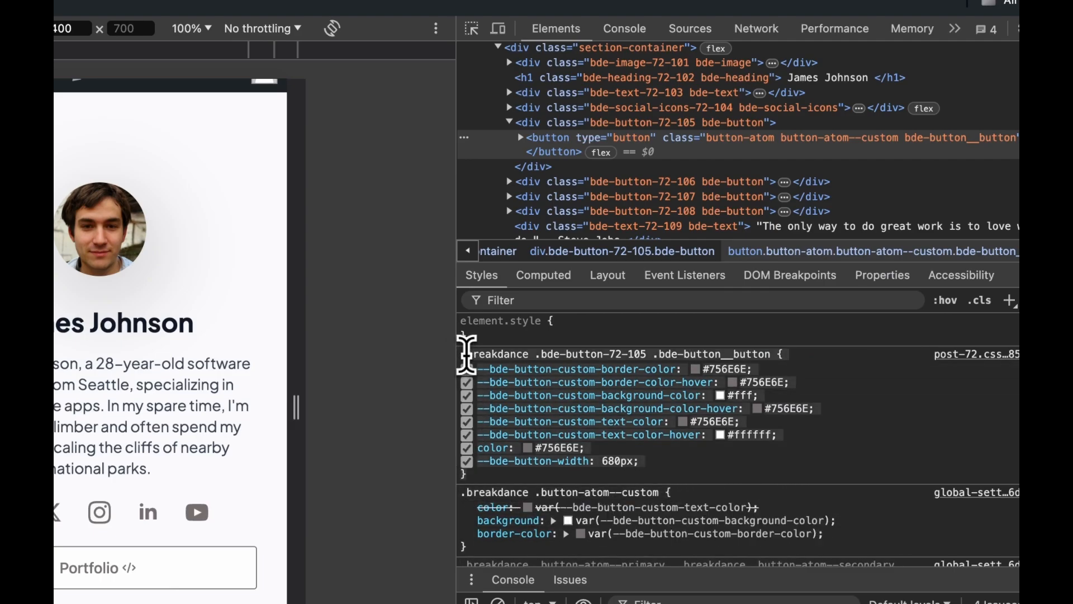
right_click(653, 381)
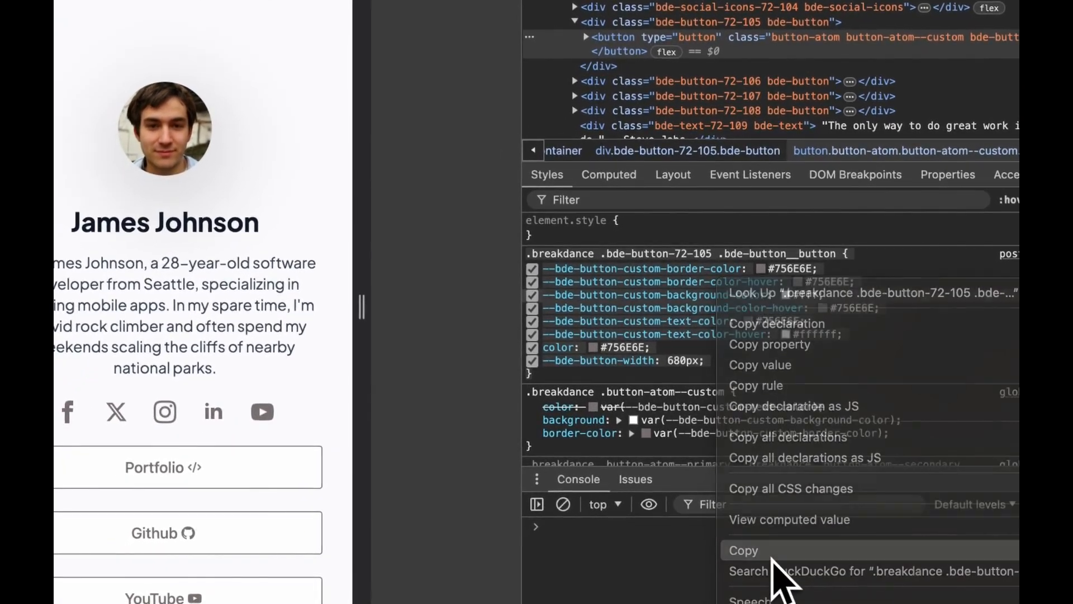
left_click(774, 559)
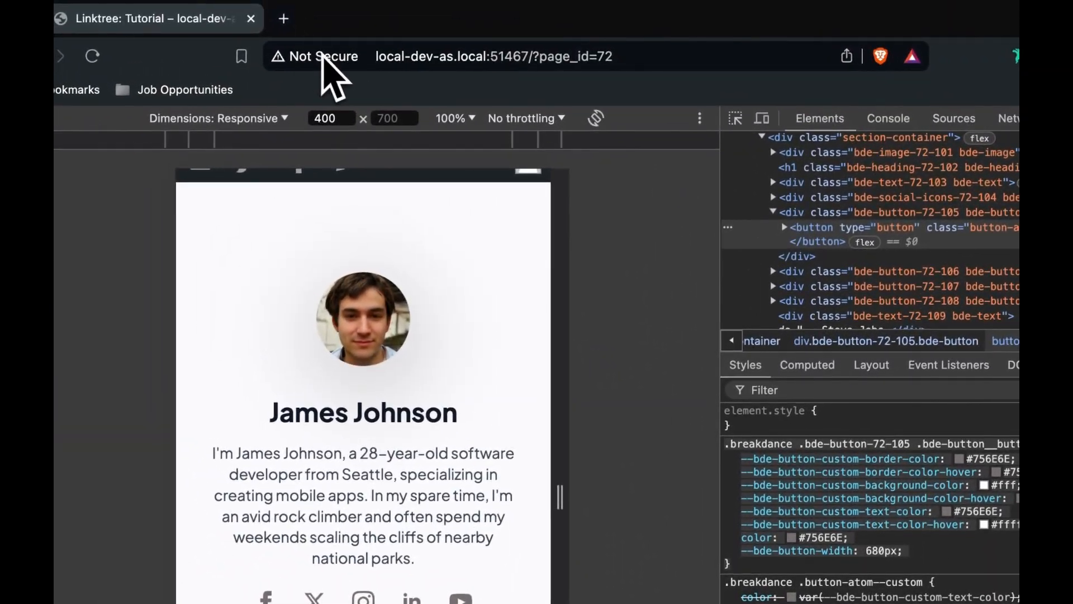
Step: Launch the Claude app through Spotlight
key("super+space")
type("cl")
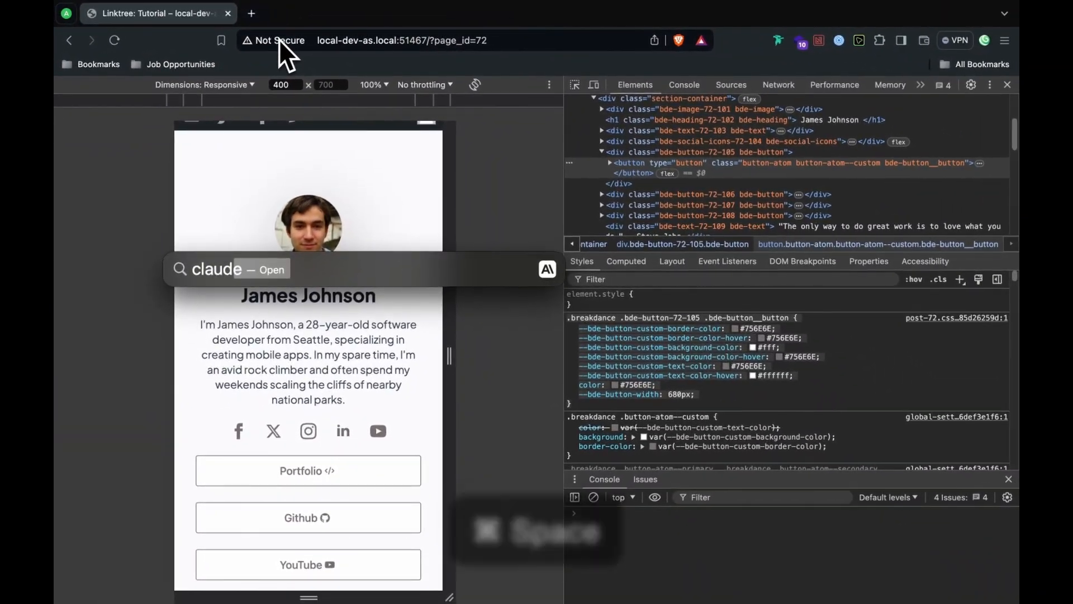
key("Return")
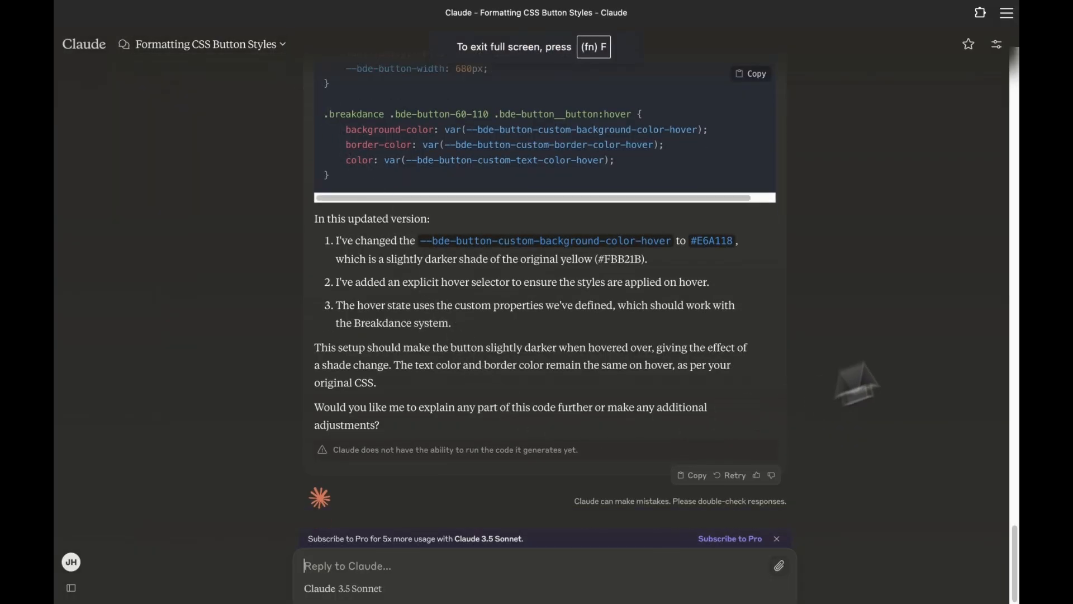
scroll(1016, 280, "up", 15)
scroll(1016, 290, "down", 15)
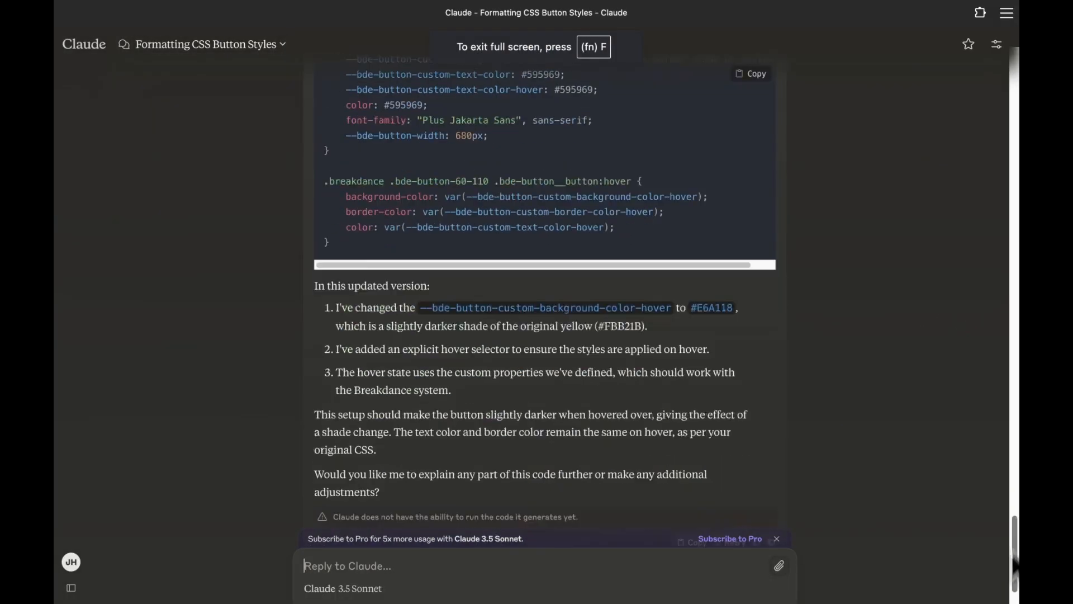
Step: Send Claude 'Please format my CSS code:' with the copied button CSS rule pasted below
left_click(546, 577)
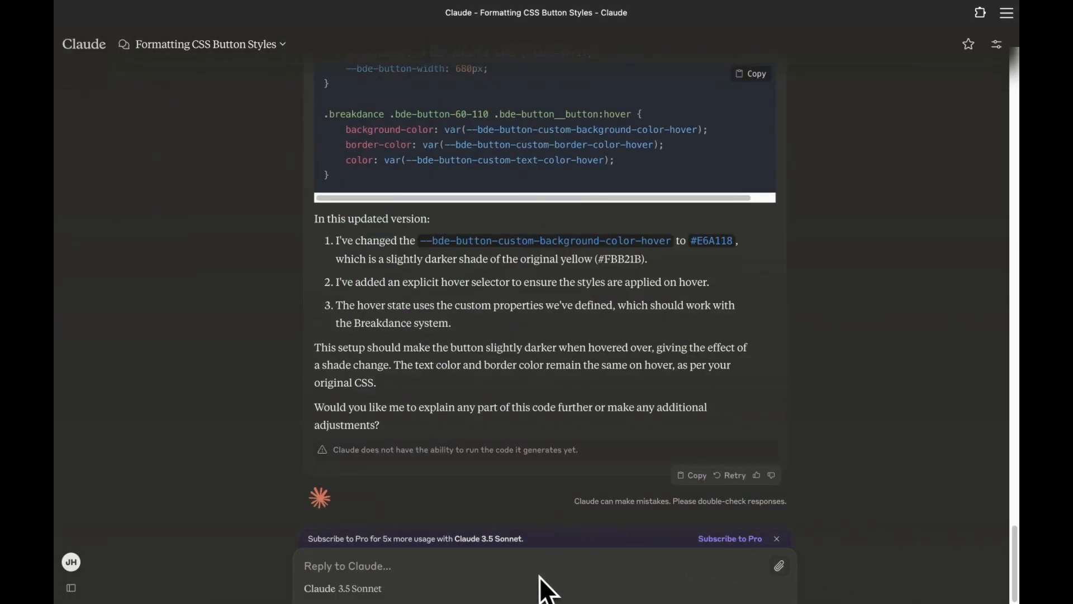
mouse_move(74, 49)
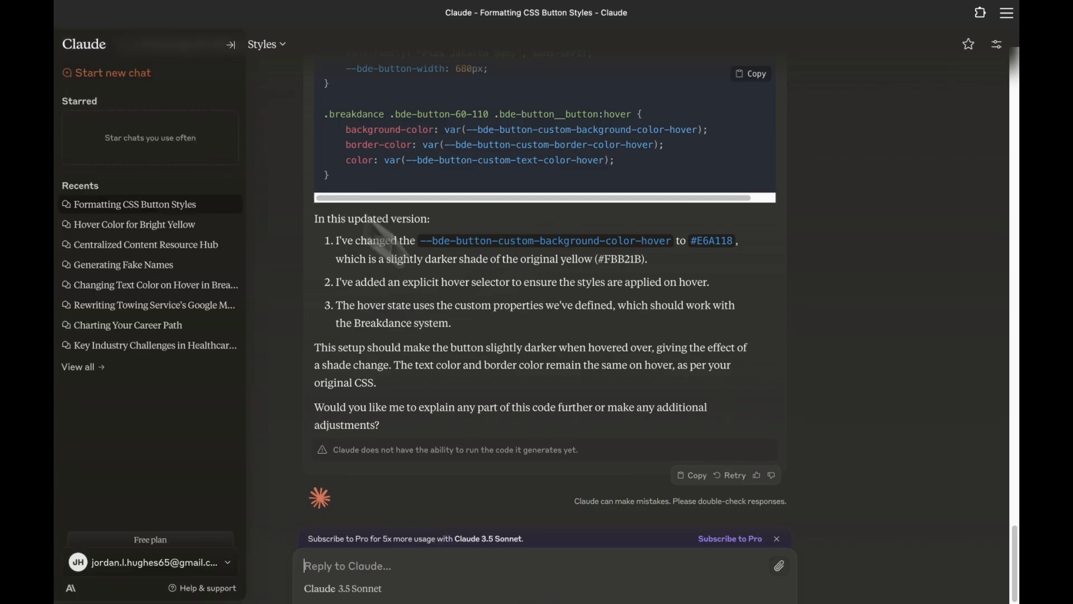
type("Pleas")
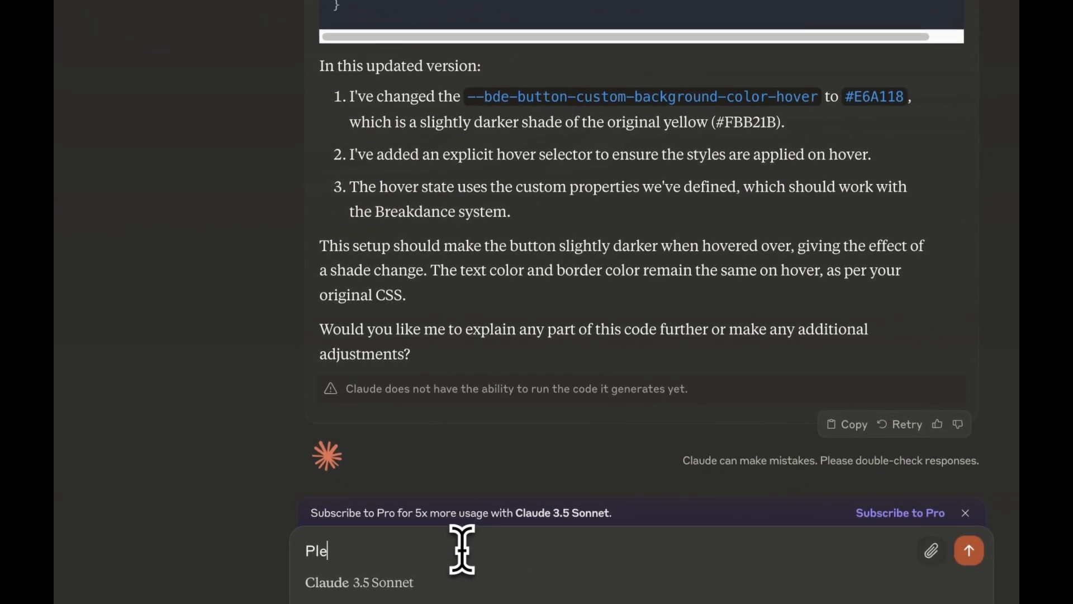
type("e")
type(" fo")
key("BackSpace")
type("format my cC")
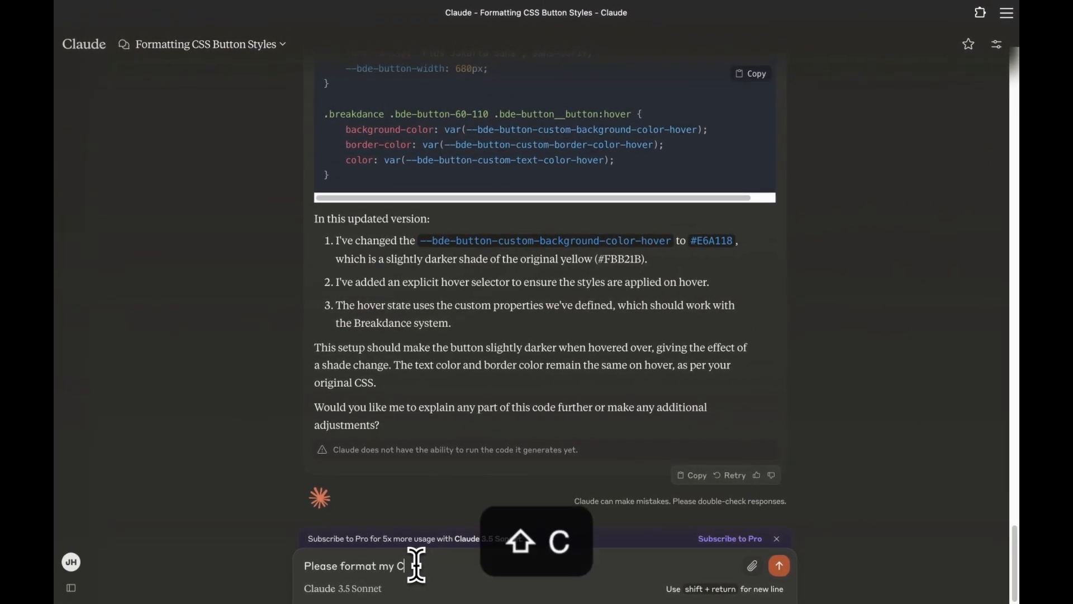
type("SS code")
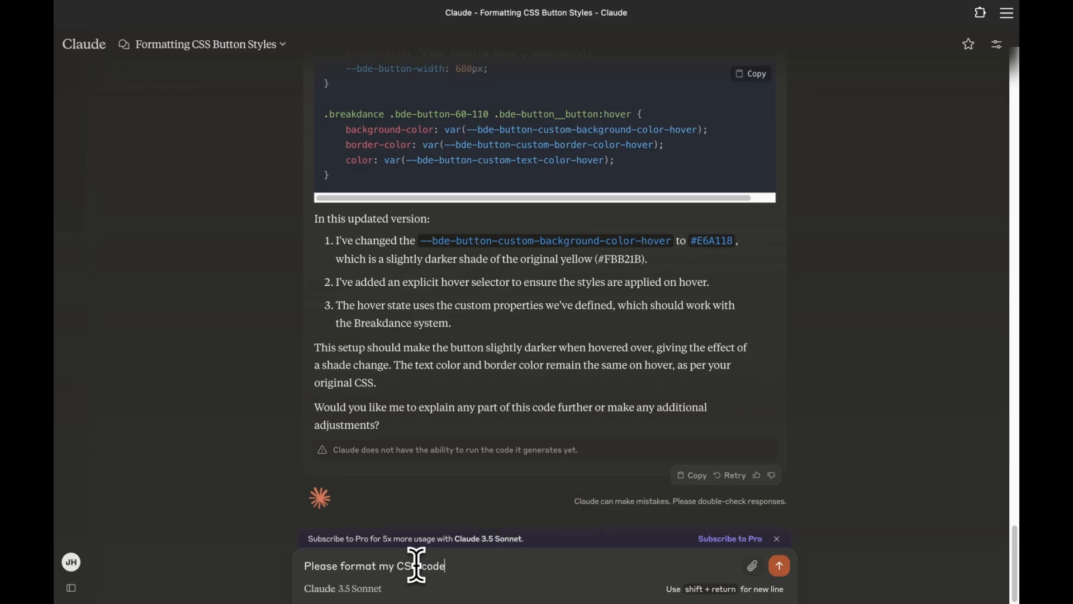
type(":")
key("shift+Return")
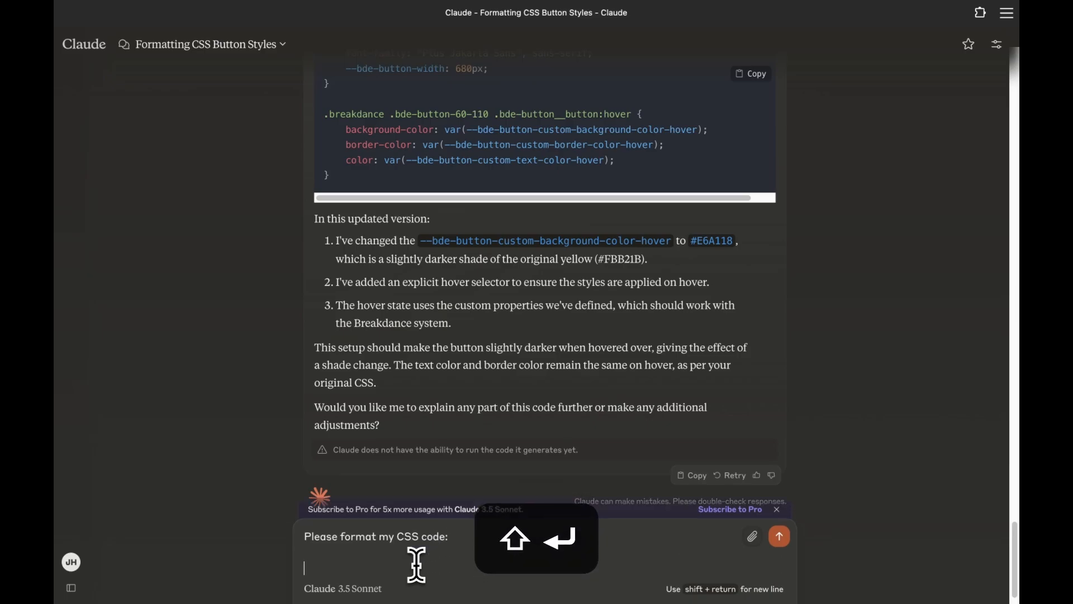
type(".breakdance .bde-button-72-105 .bde-button__button { 1. --bde-button-custom-border-color: #756E6E; 2. --bde-button-custom-border-color-hover: #756E6E; 3. --bde-button-custom-background-color: #fff; 4. --bde-button-custom-background-color-hover: #756E6E; 5. --bde-button-custom-text-color: #756E6E; 6. --bde-button-custom-text-color-hover: #ffffff; 7. color: #756E6E; 8. --bde-button-width: 680px; }")
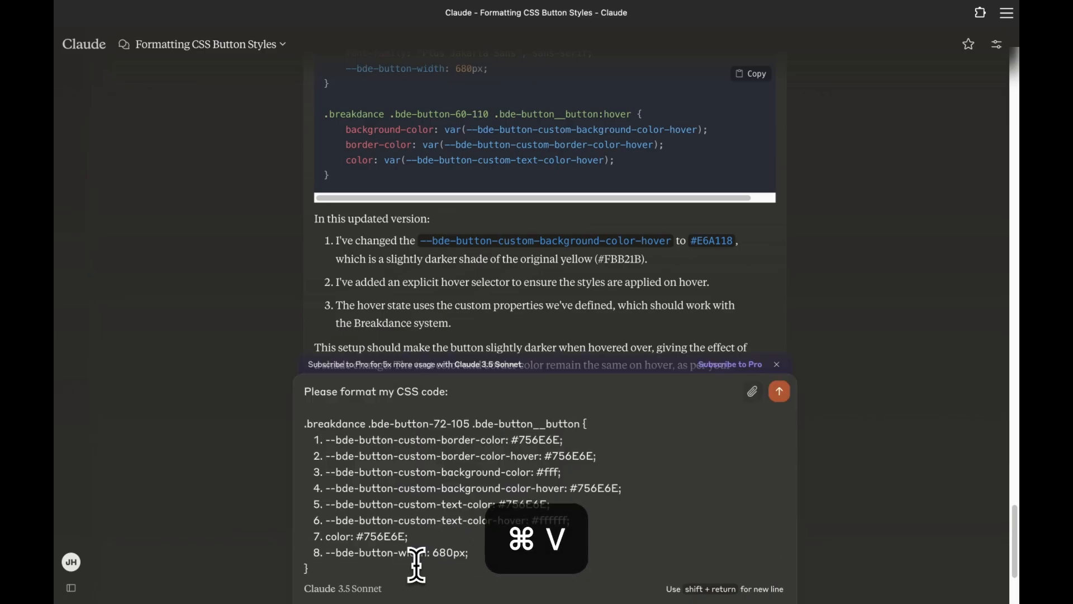
key("Return")
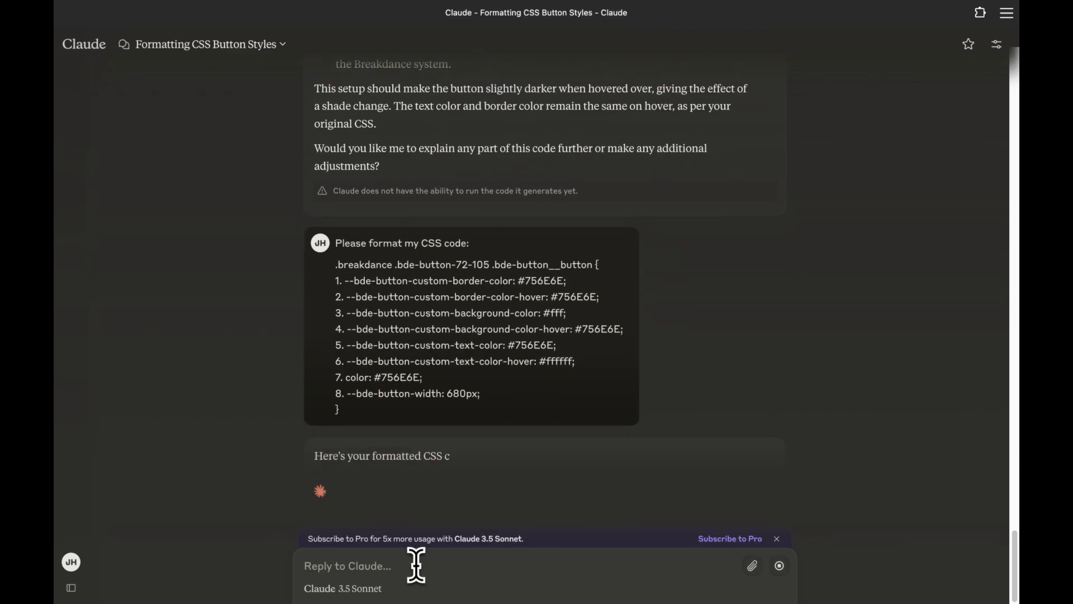
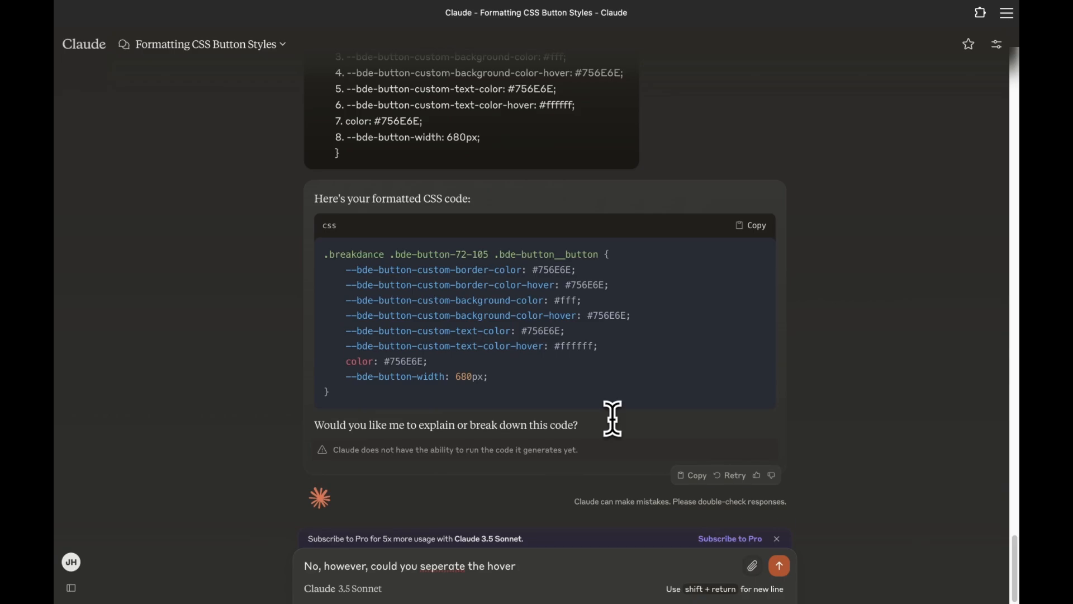
Step: Ask Claude to separate the hover styles into their own CSS rule
key("BackSpace")
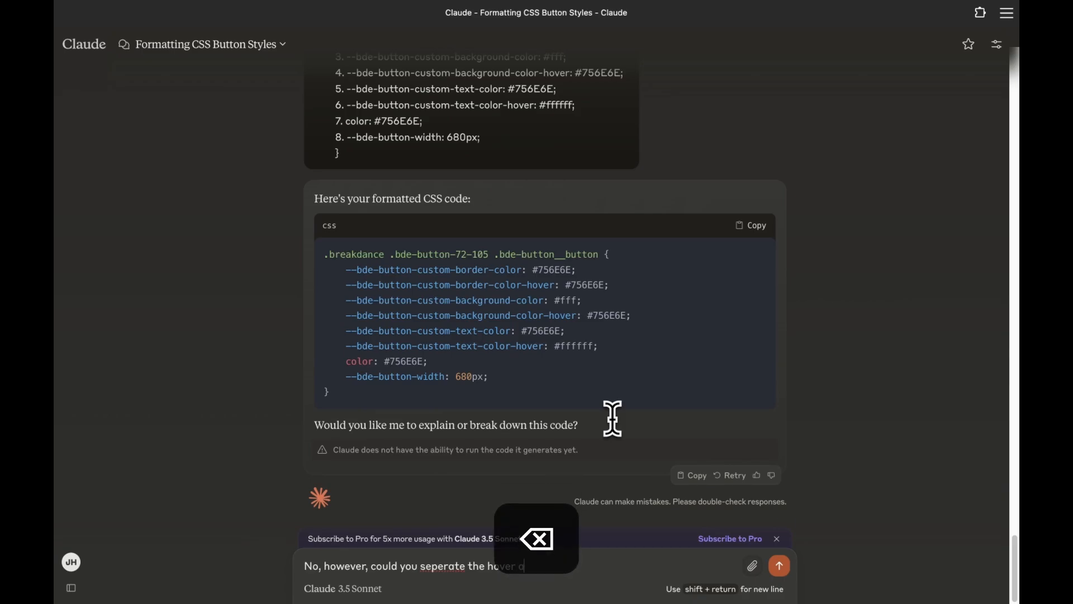
type("ction")
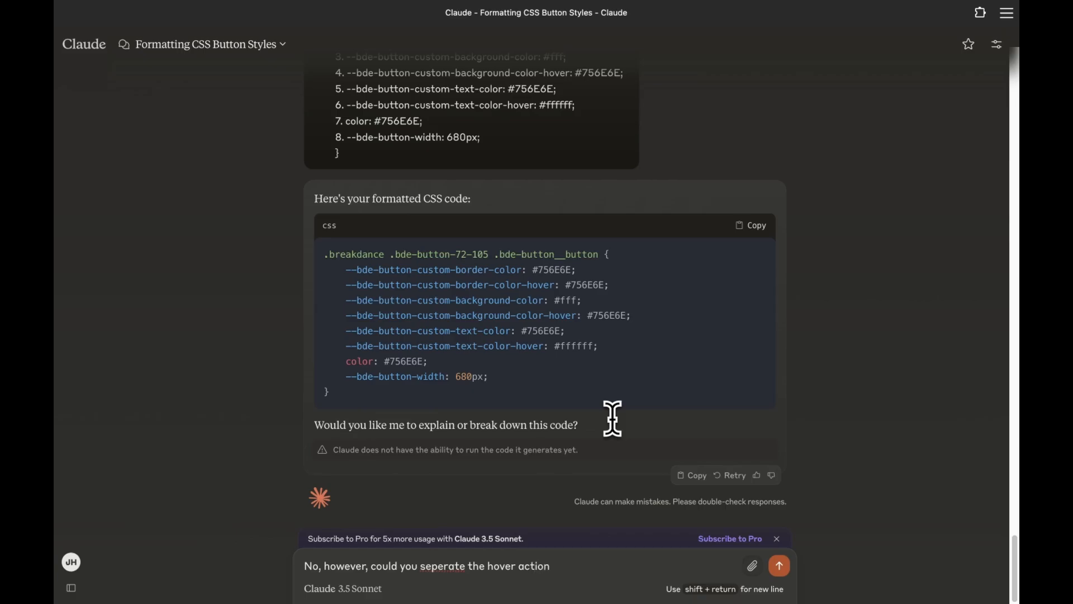
key("Return")
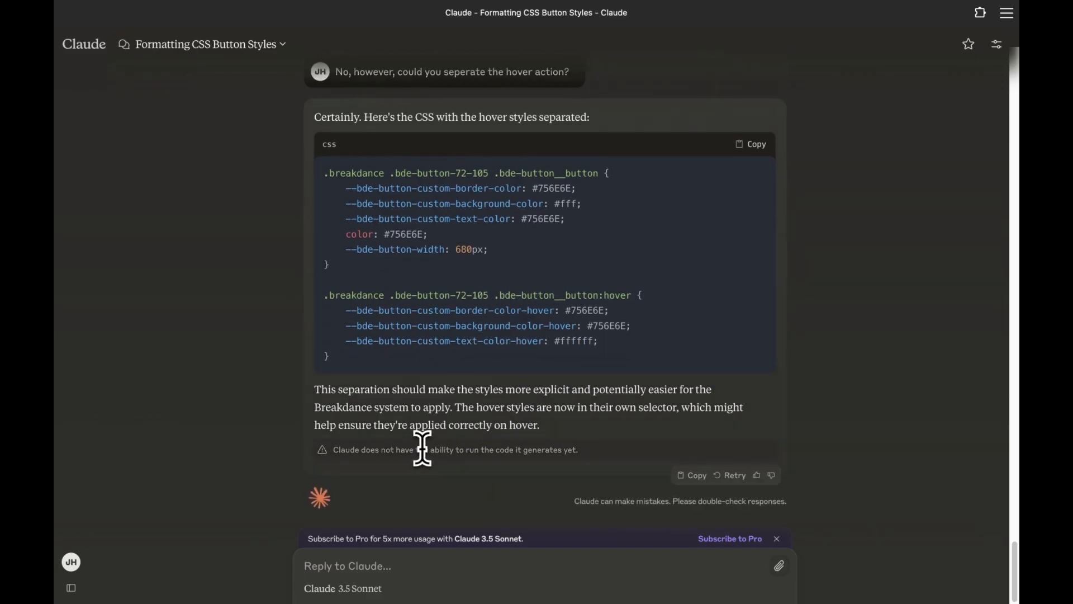
Step: Rate Claude's reply as helpful and copy its separated CSS code
left_click(757, 475)
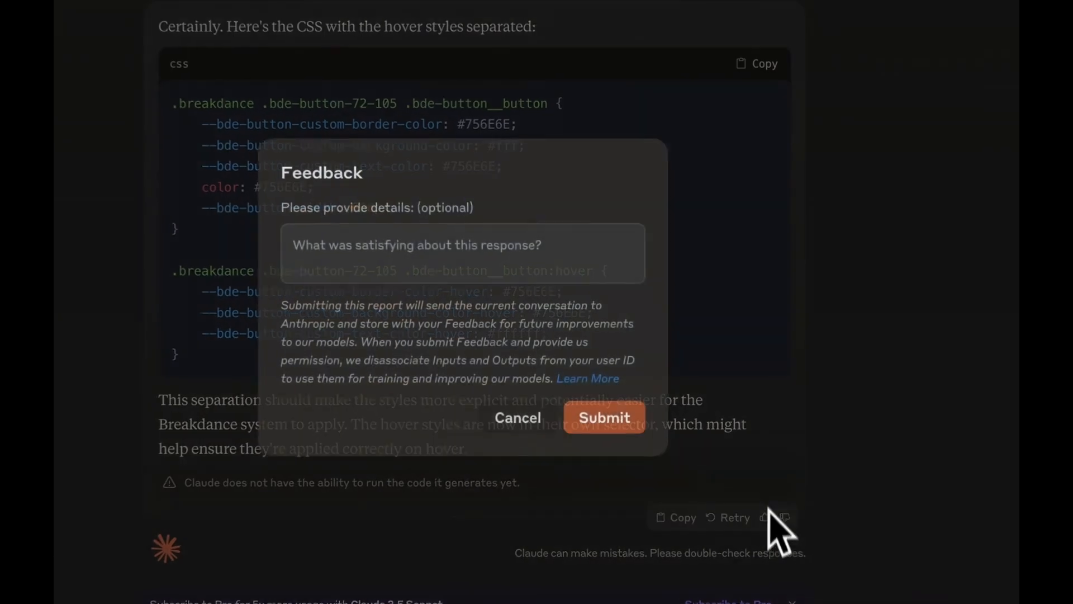
left_click(603, 420)
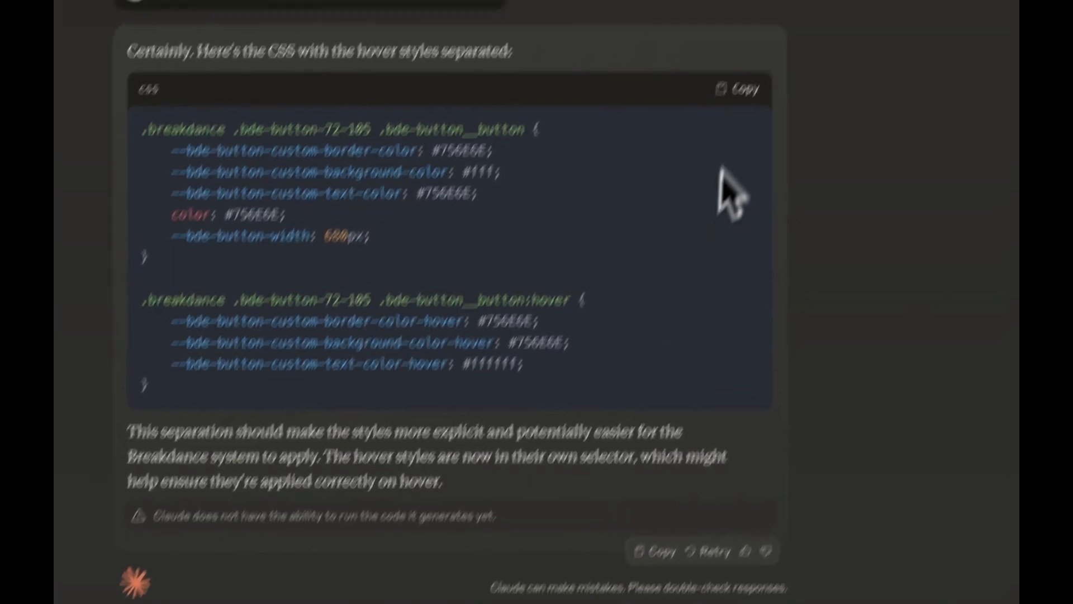
left_click(759, 57)
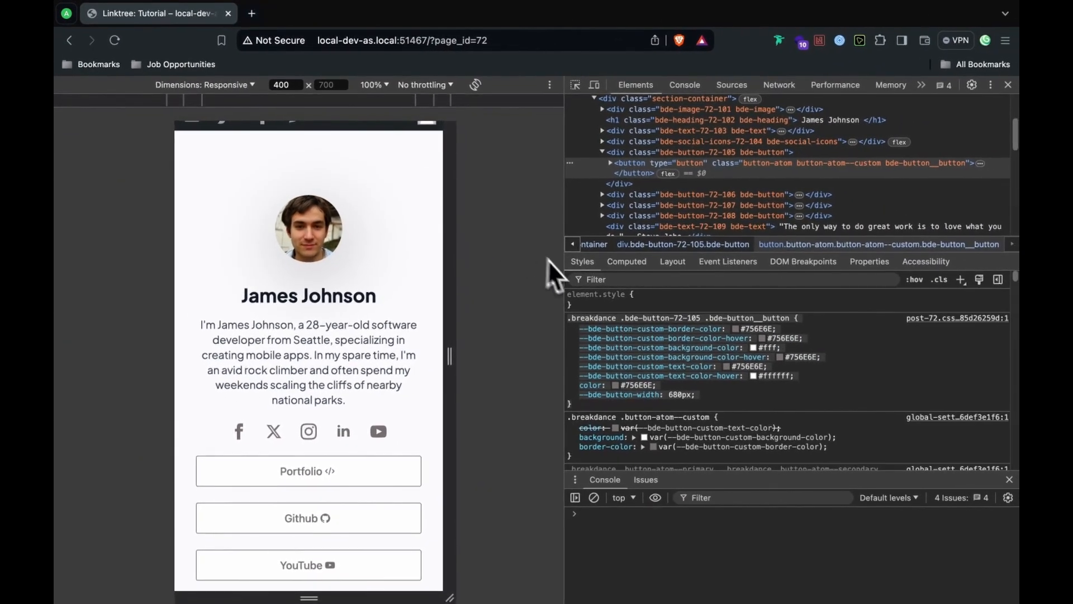
Step: Close the developer tools and open the Linktree: Tutorial page in the Breakdance builder
left_click(1008, 84)
mouse_move(195, 113)
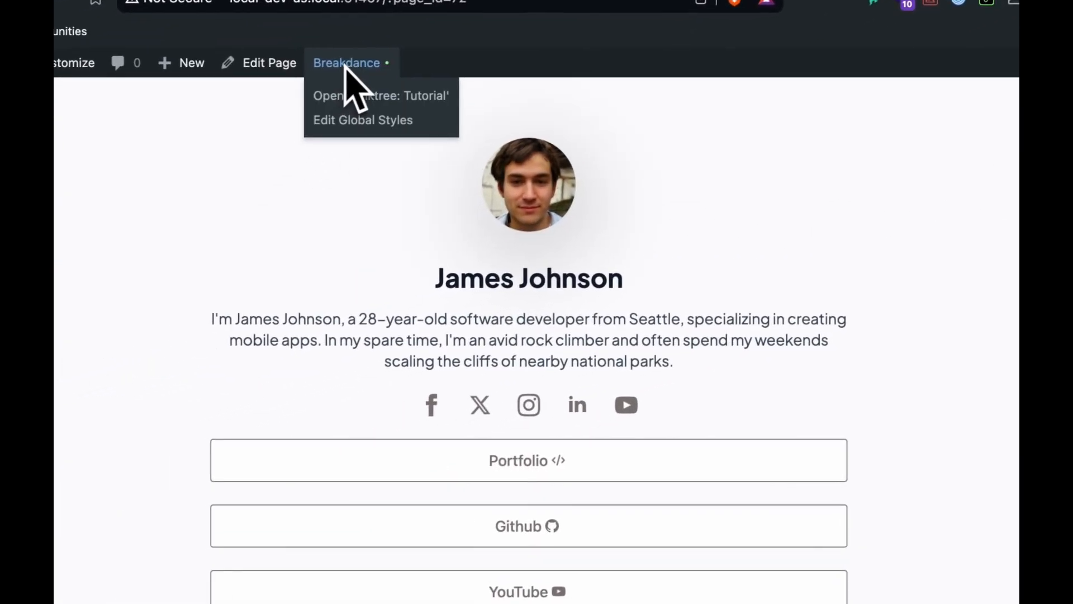
left_click(209, 145)
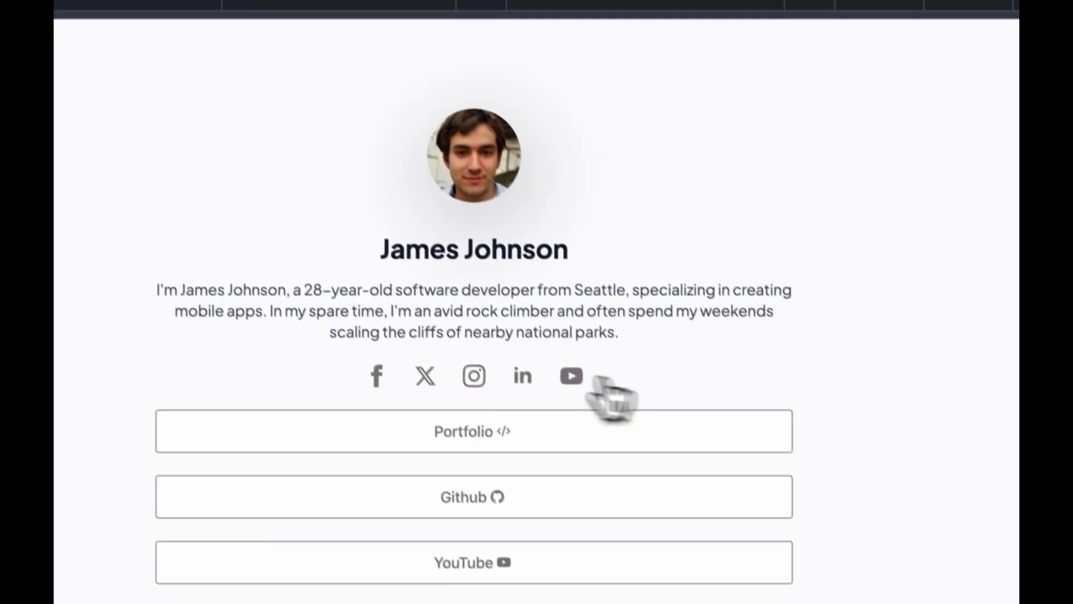
scroll(688, 433, "down", 3)
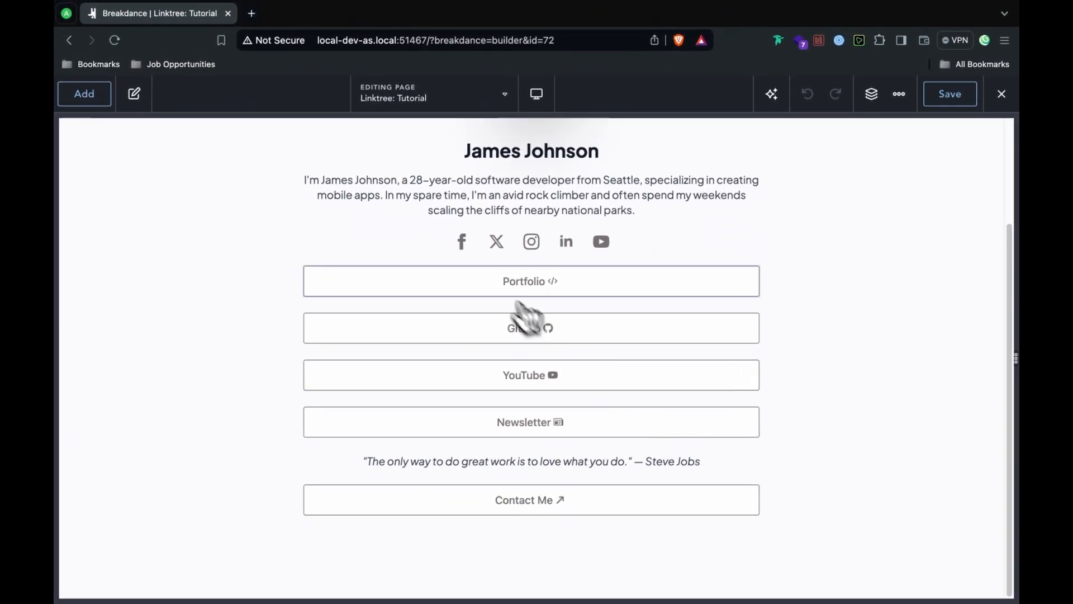
scroll(531, 320, "up", 3)
Step: Replace the Portfolio button's Custom CSS template with the separated base and :hover CSS
left_click(481, 405)
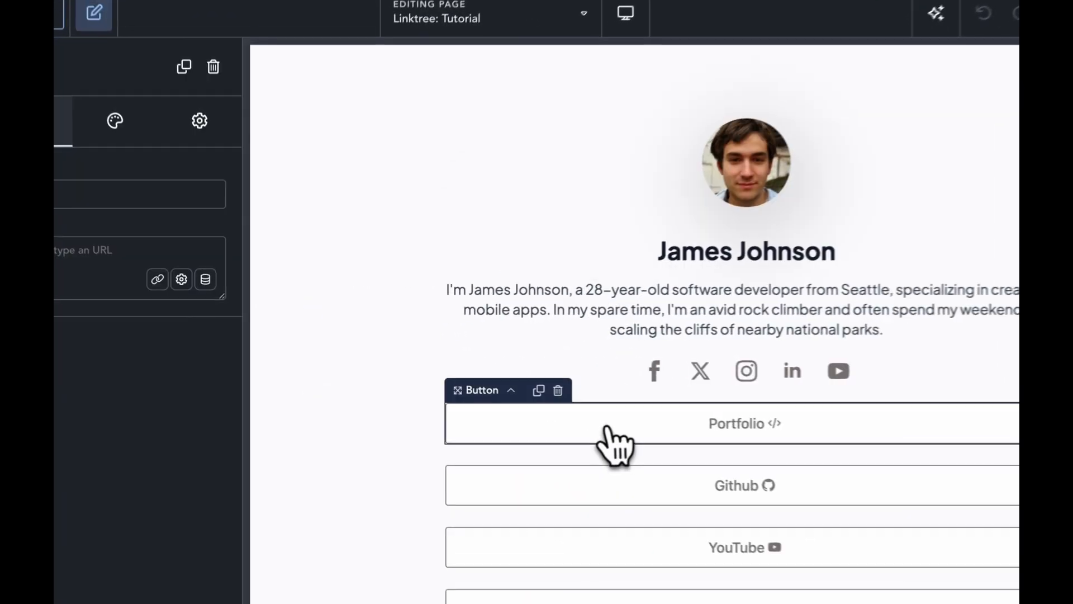
left_click(185, 156)
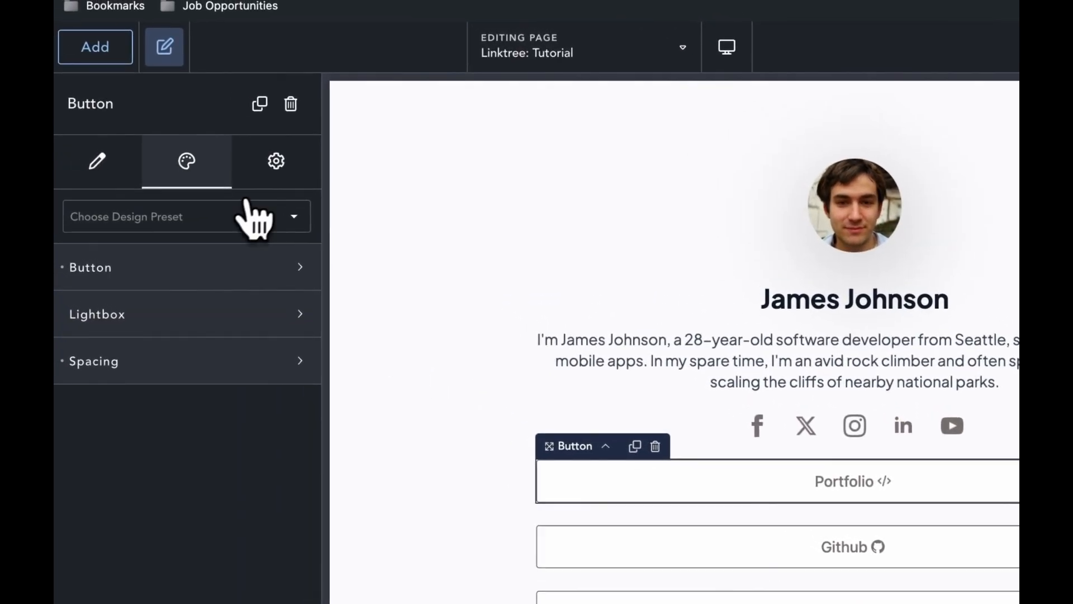
left_click(277, 168)
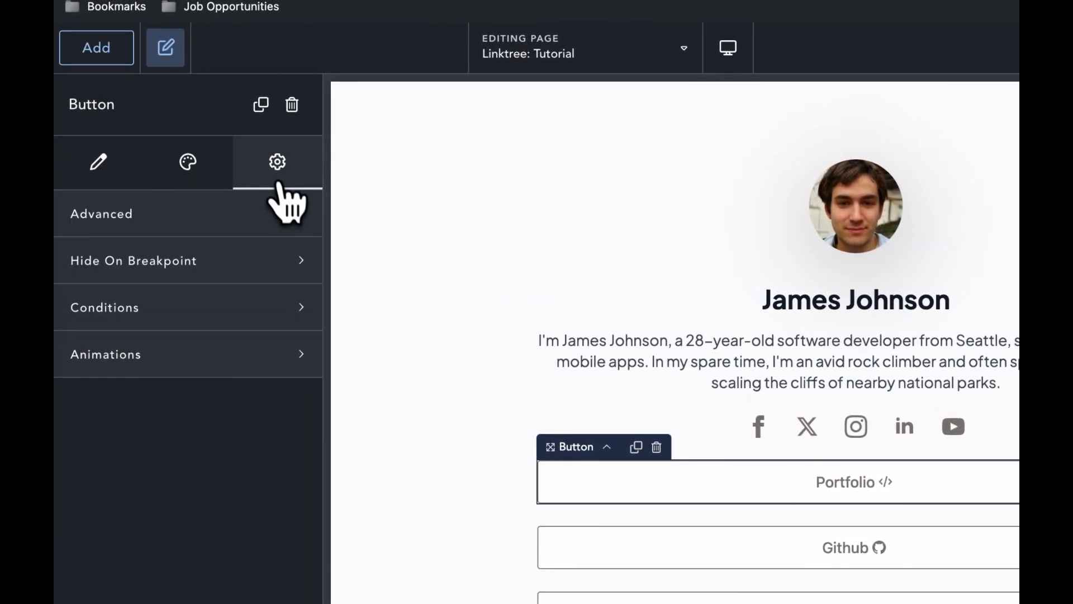
left_click(180, 224)
left_click(152, 347)
left_click_drag(152, 346, 85, 299)
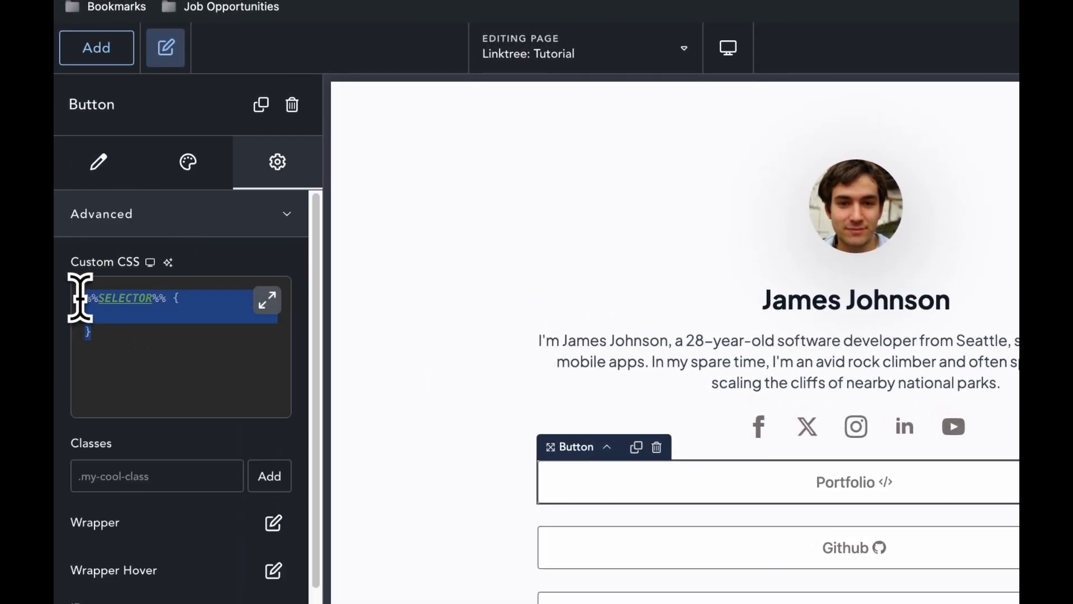
key("super+v")
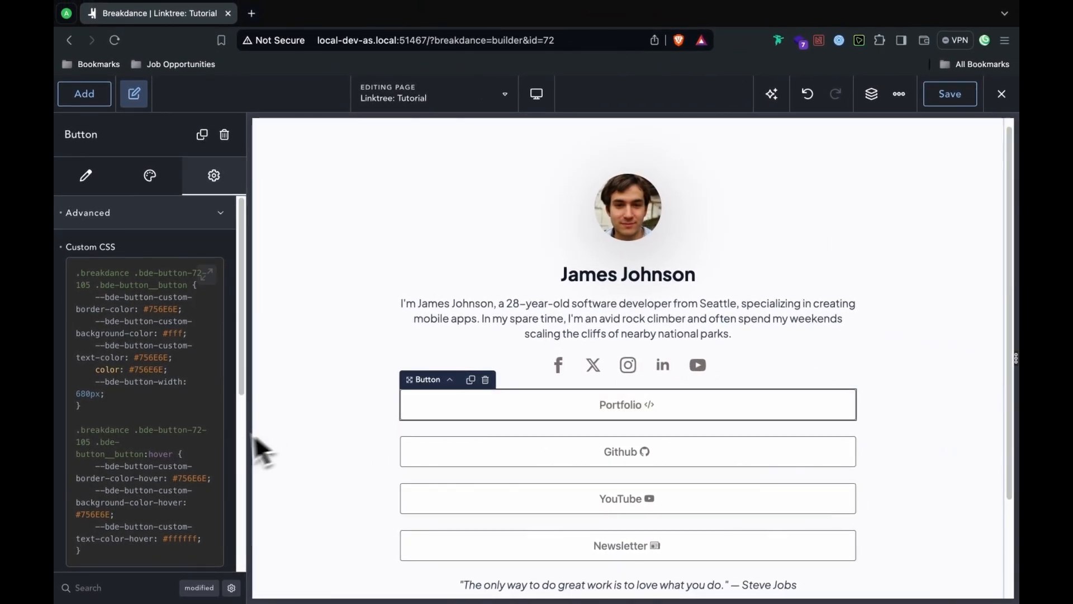
scroll(241, 410, "down", 2)
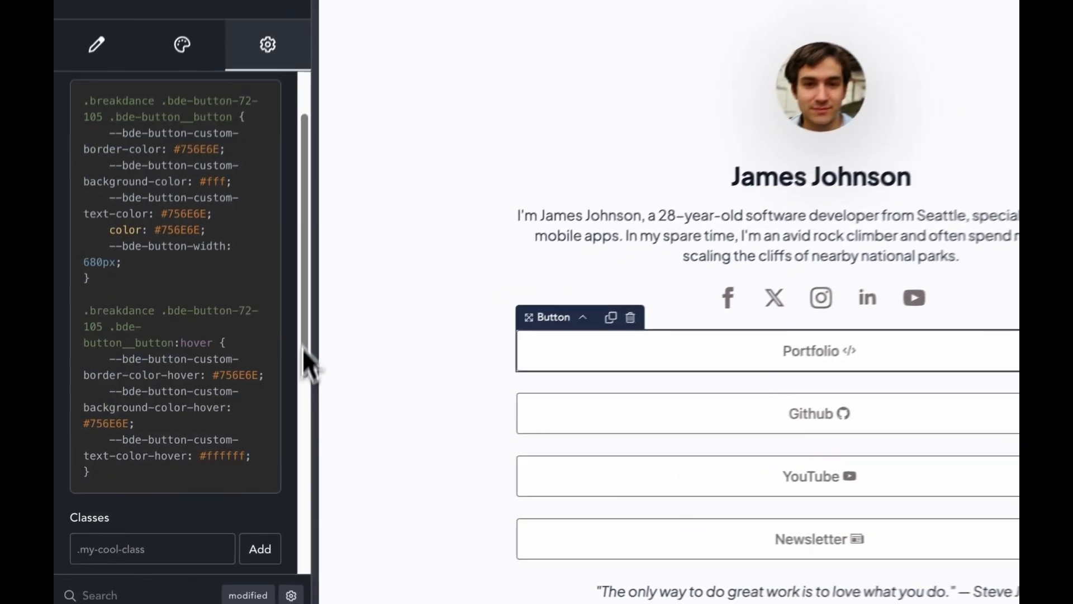
left_click_drag(302, 348, 302, 357)
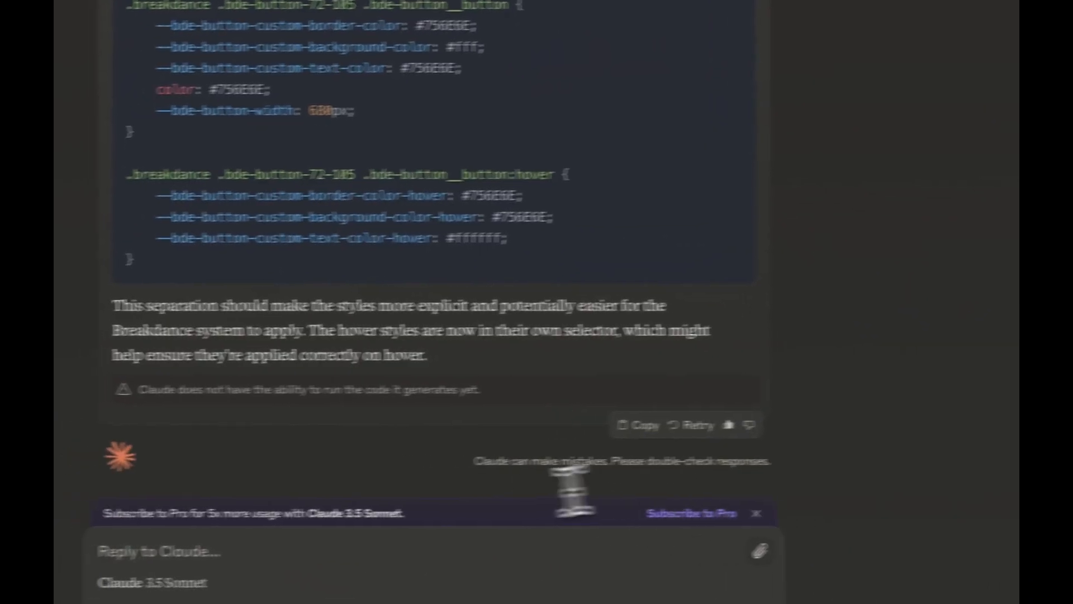
Step: Ask Claude why the white hover text is not showing, then scroll up to its revised CSS
type("My")
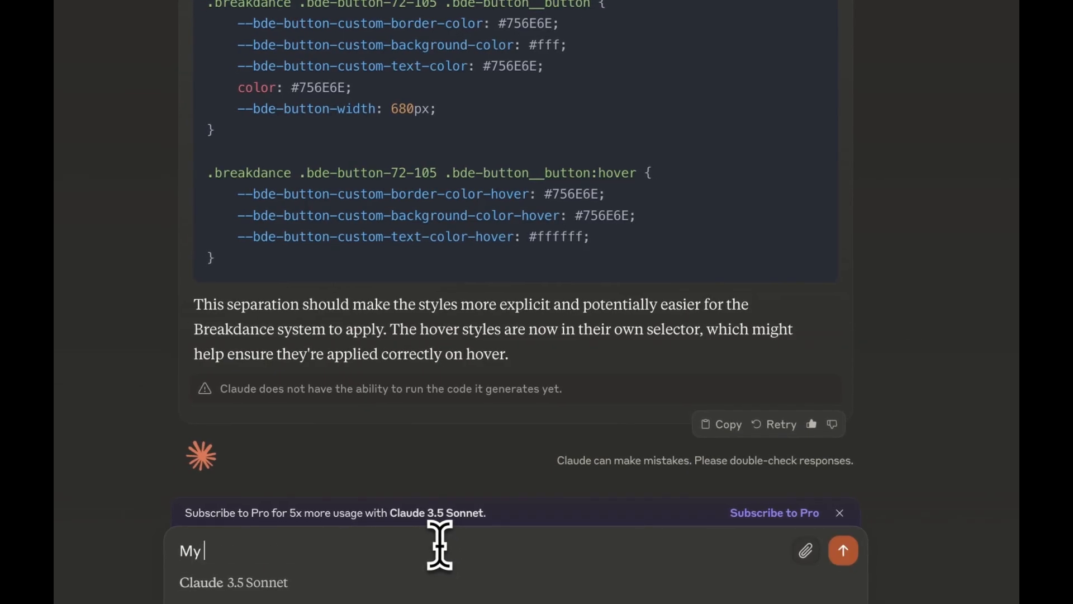
type(" white is not")
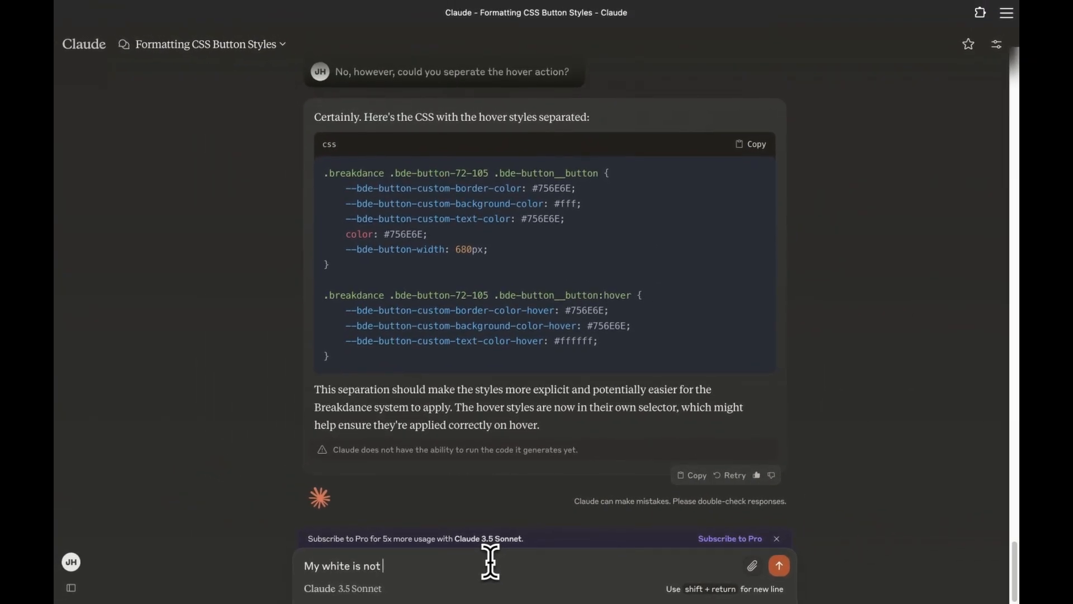
key("BackSpace")
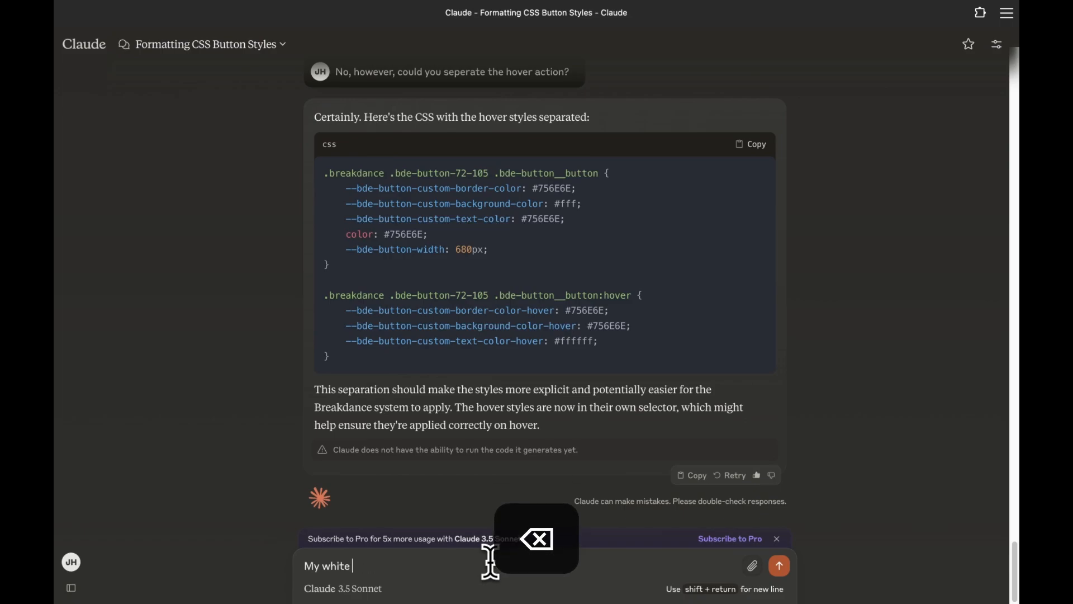
type("text is not showing on hover. What can be done to fix it?")
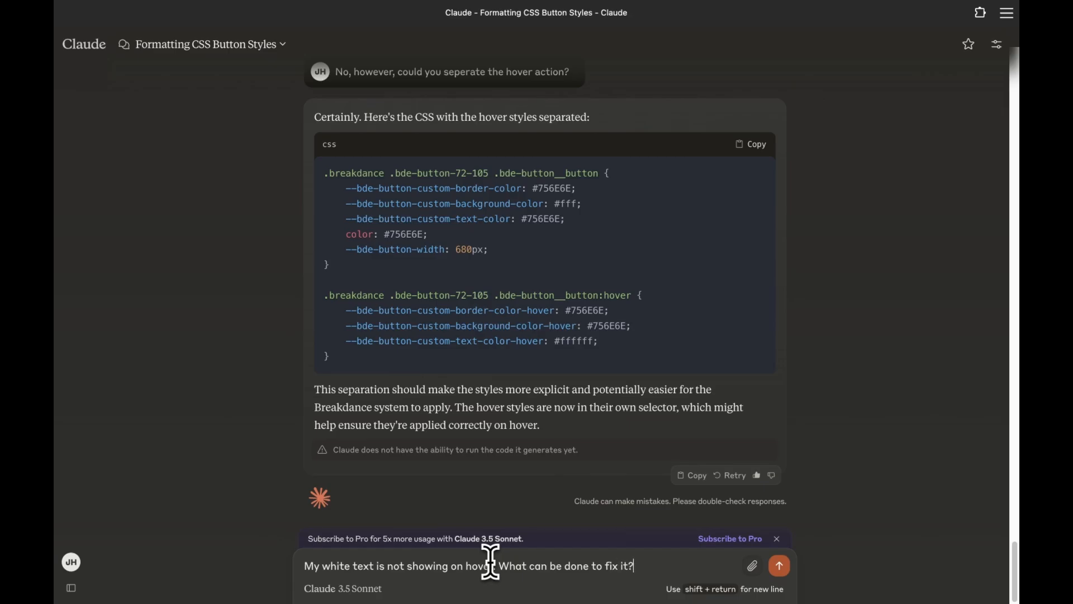
key("Return")
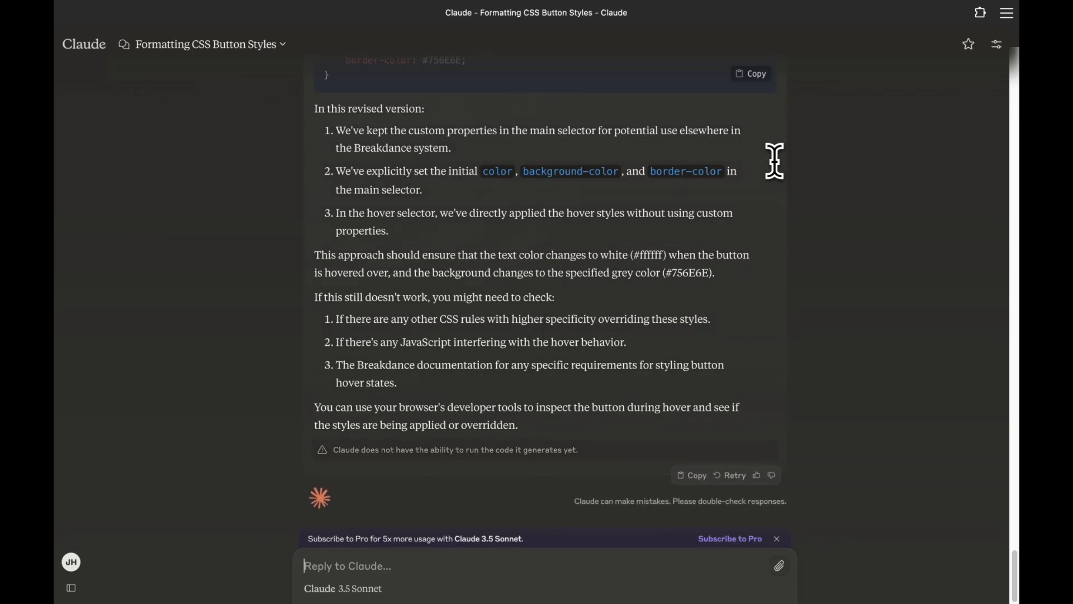
scroll(769, 157, "up", 5)
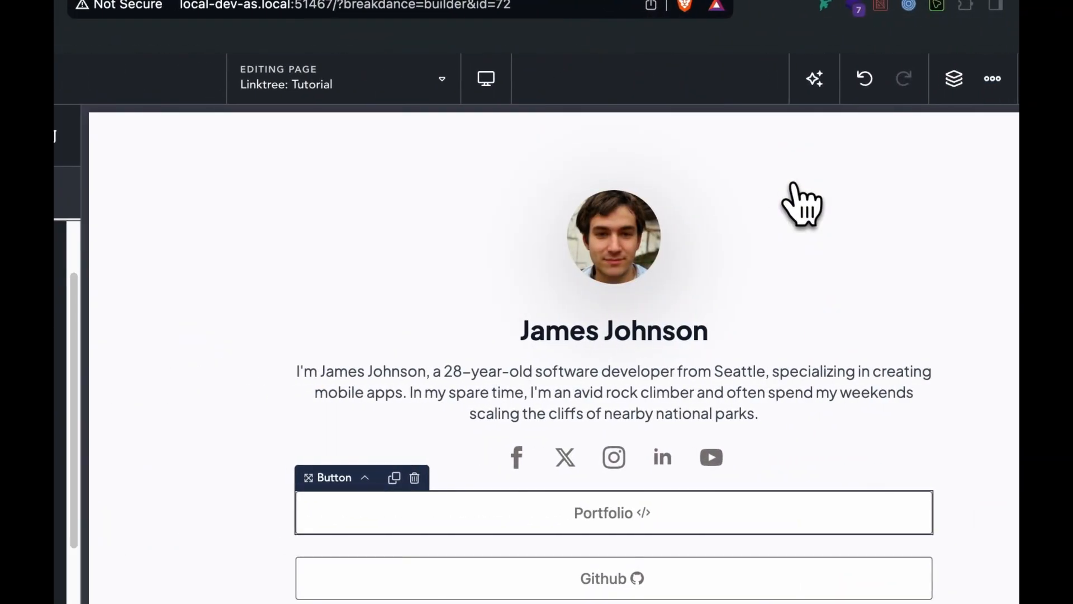
Step: Overwrite the Portfolio button's Custom CSS with Claude's revised CSS (#ffffff text on #756E6E hover)
key("super+a")
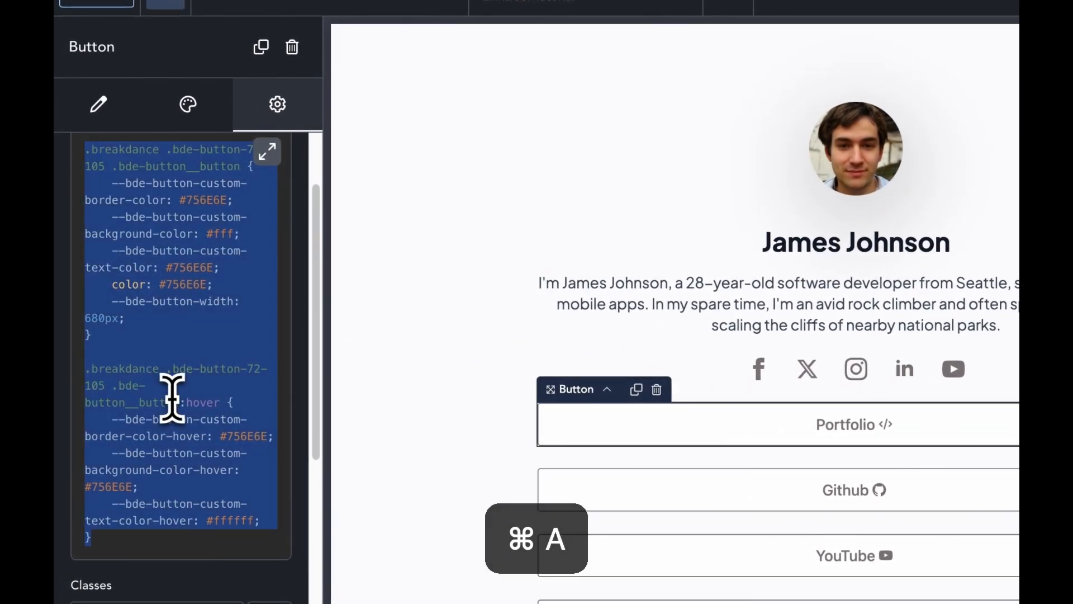
type(".breakdance .bde-button-72-105 .bde-button__button {     --bde-button-custom-border-color: #756E6E;     --bde-button-custom-background-color: #fff;     --bde-button-custom-text-color: #756E6E;     color: #756E6E;     border-color: #756E6E;     background-color: #fff;     --bde-button-width: 680px; }  .breakdance .bde-button-72-105 .bde-button__button:hover {     color: #ffffff;     background-color: #756E6E;     border-color: #756E6E; }")
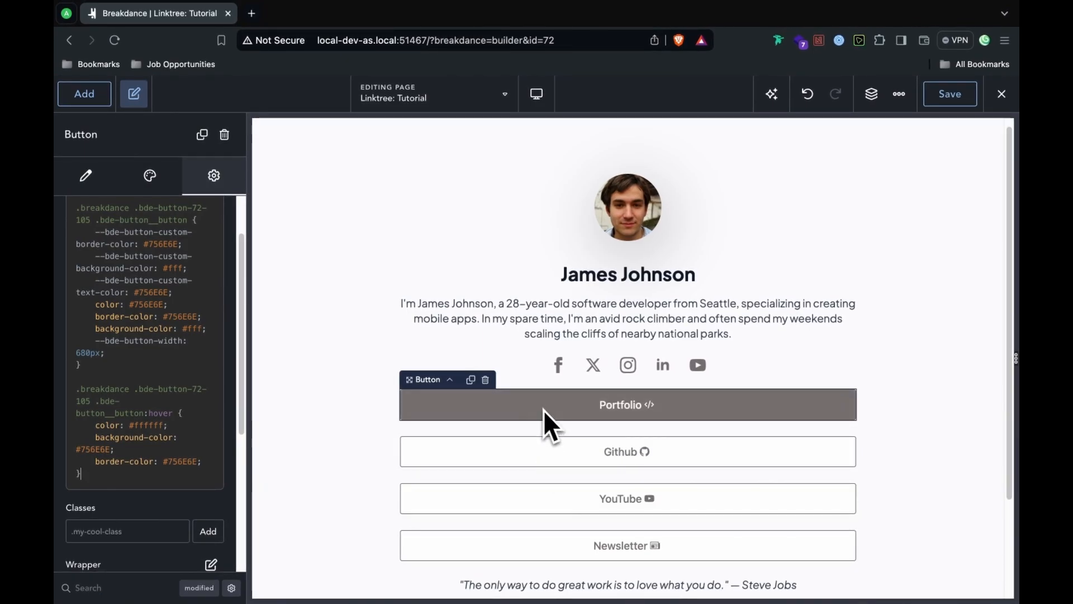
scroll(263, 301, "up", 3)
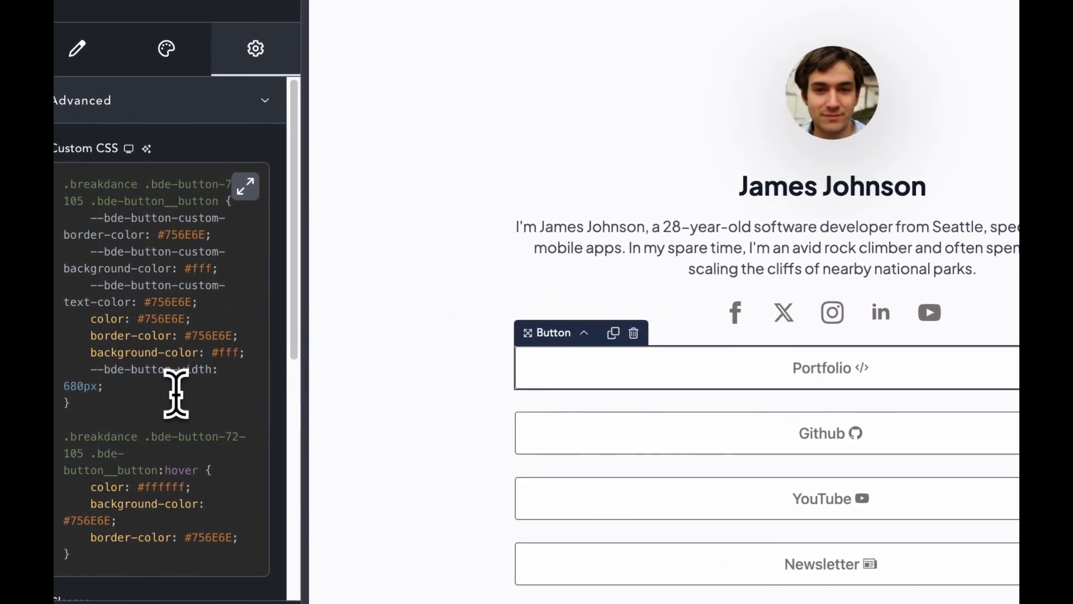
Step: Copy the Portfolio button's CSS into the Github button's Custom CSS, editing both 105 selector ids
key("super+a")
key("super+c")
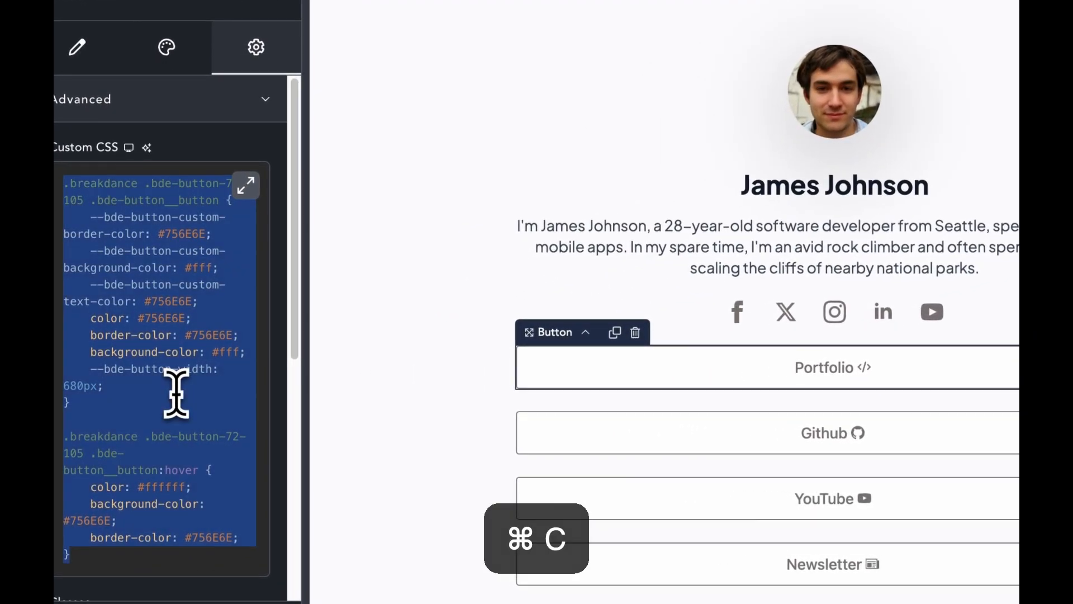
left_click(671, 430)
left_click(256, 47)
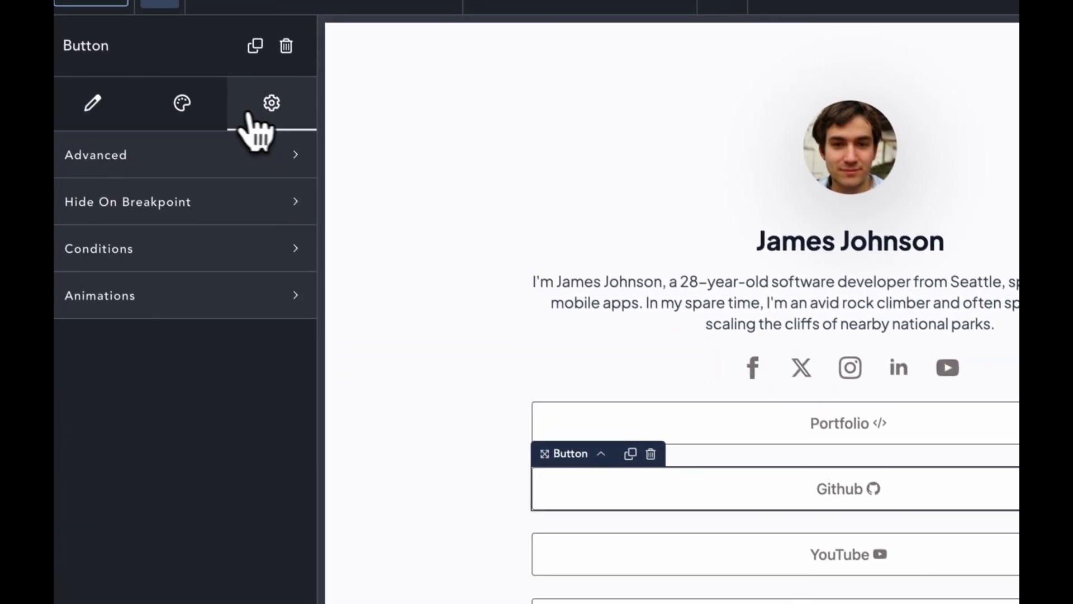
left_click(147, 172)
left_click(183, 234)
left_click_drag(184, 279, 59, 216)
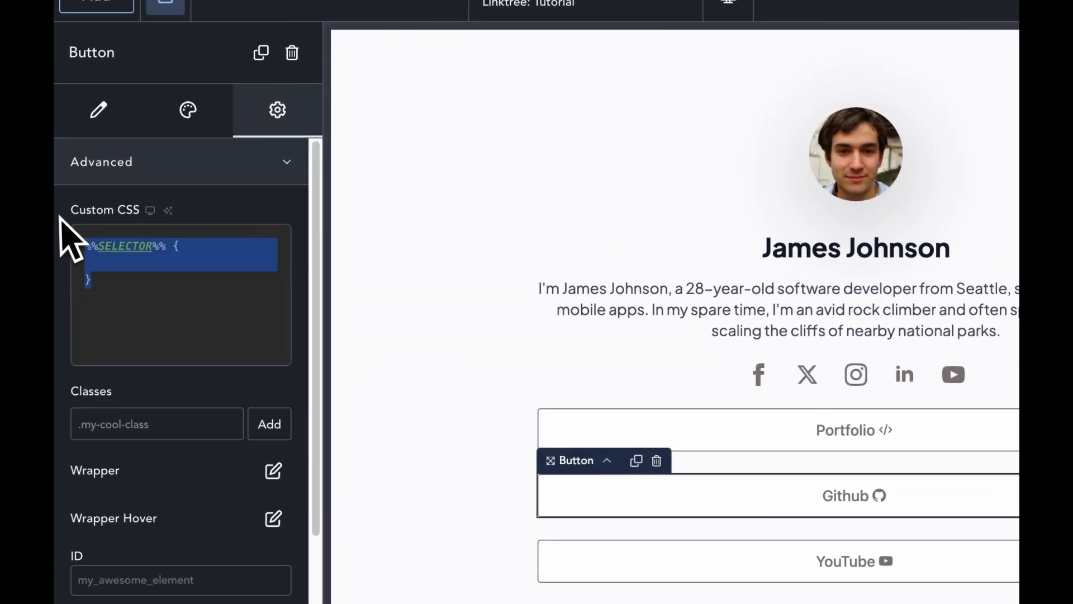
key("super+v")
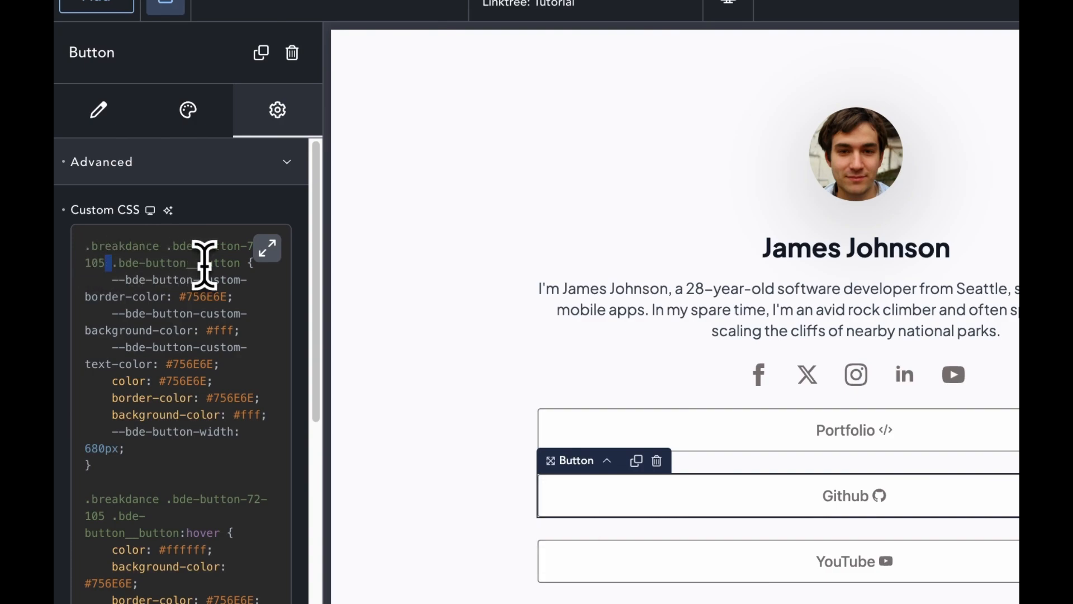
key("Left")
key("BackSpace")
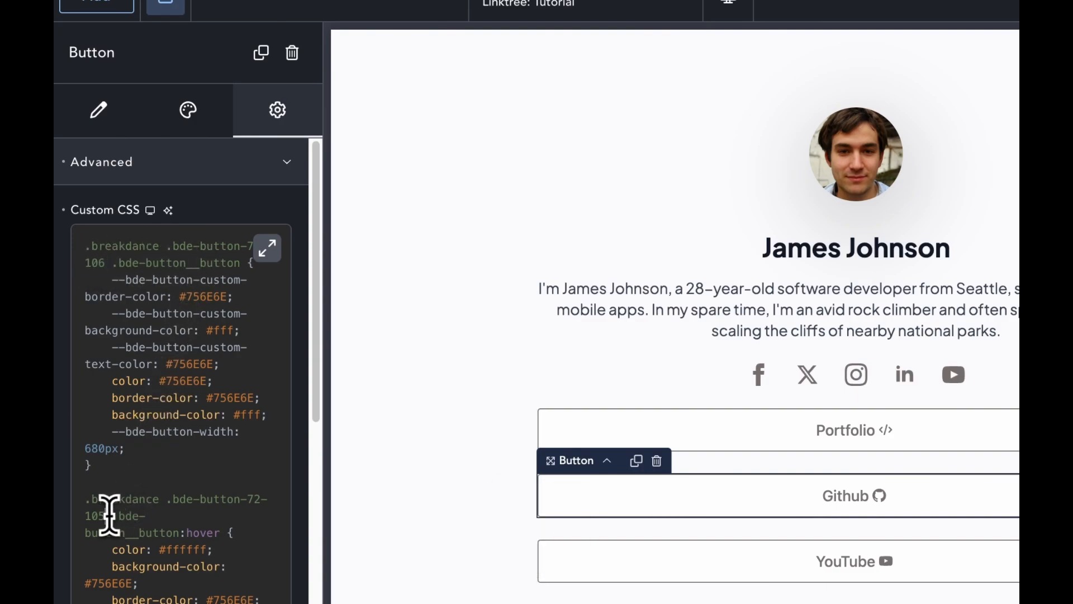
key("BackSpace")
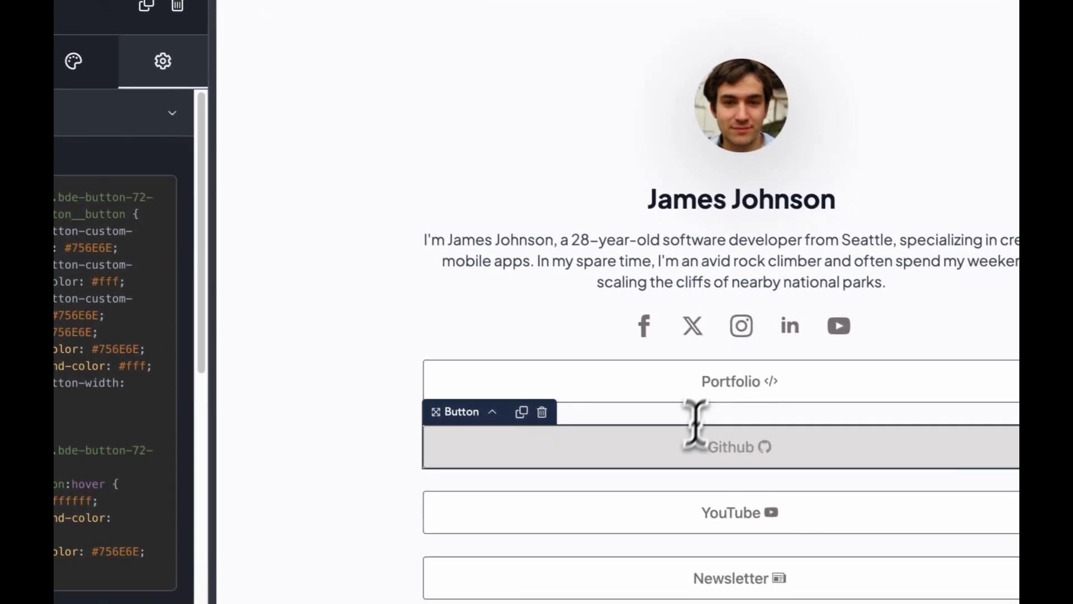
Step: Paste the same CSS into the YouTube button's Custom CSS with both selector ids changed to 107
left_click(673, 520)
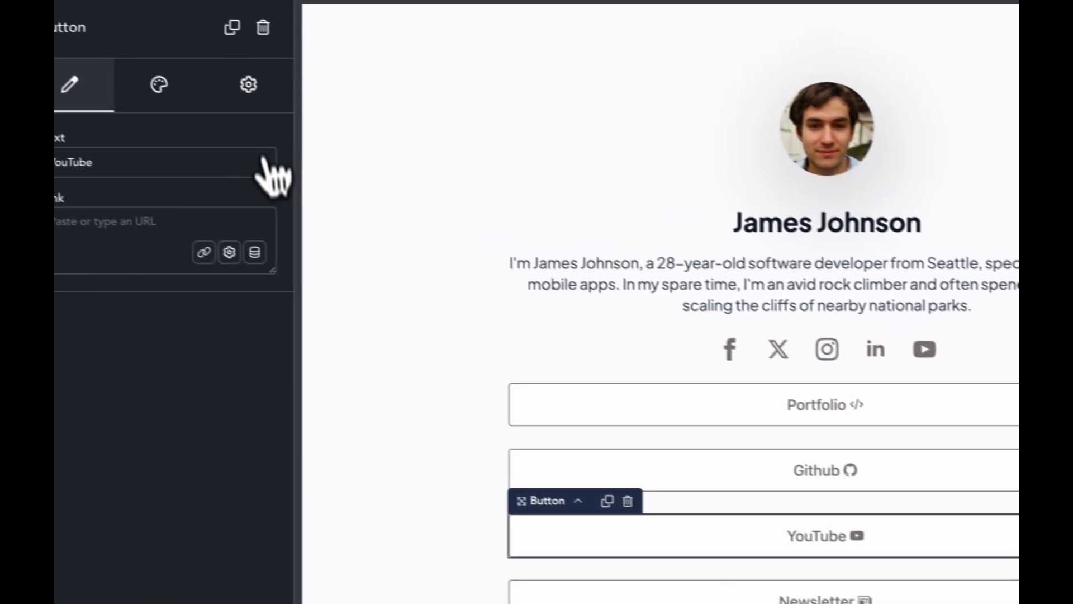
left_click(157, 58)
left_click(226, 148)
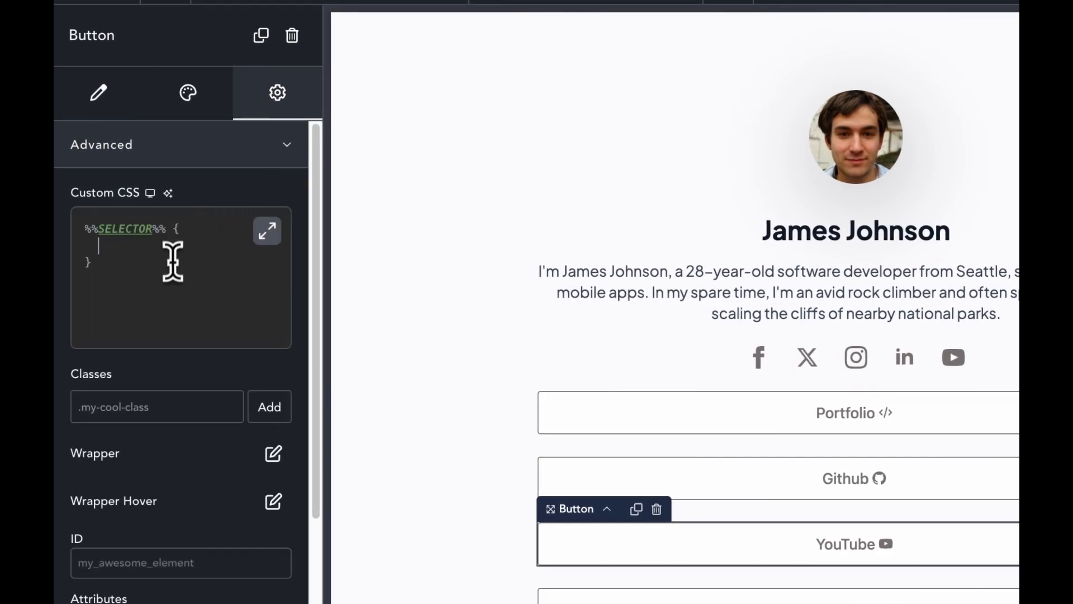
left_click_drag(173, 256, 85, 218)
key("super+v")
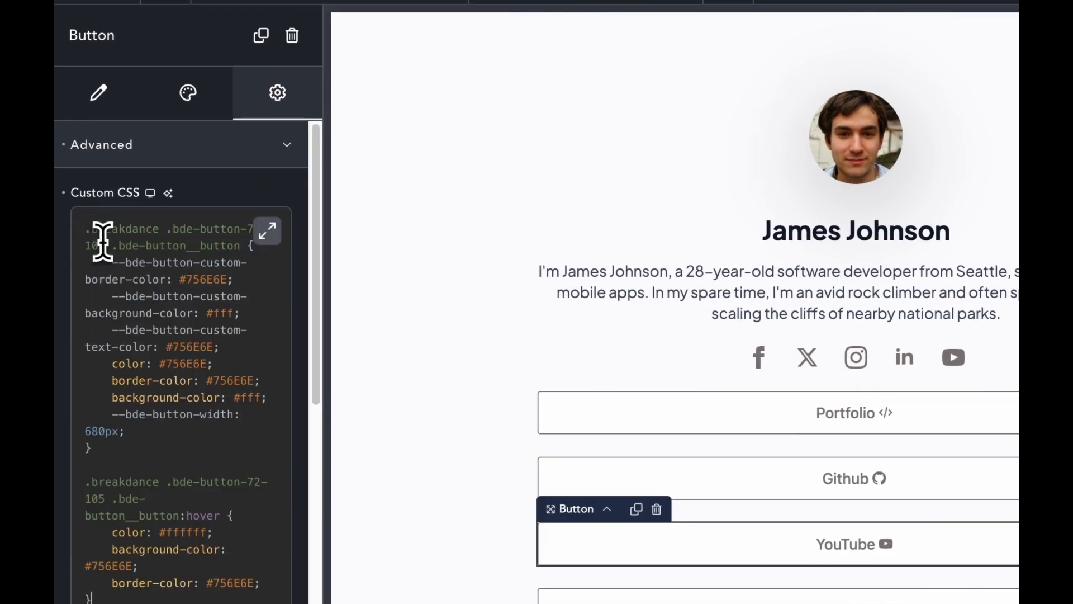
key("BackSpace")
type("7")
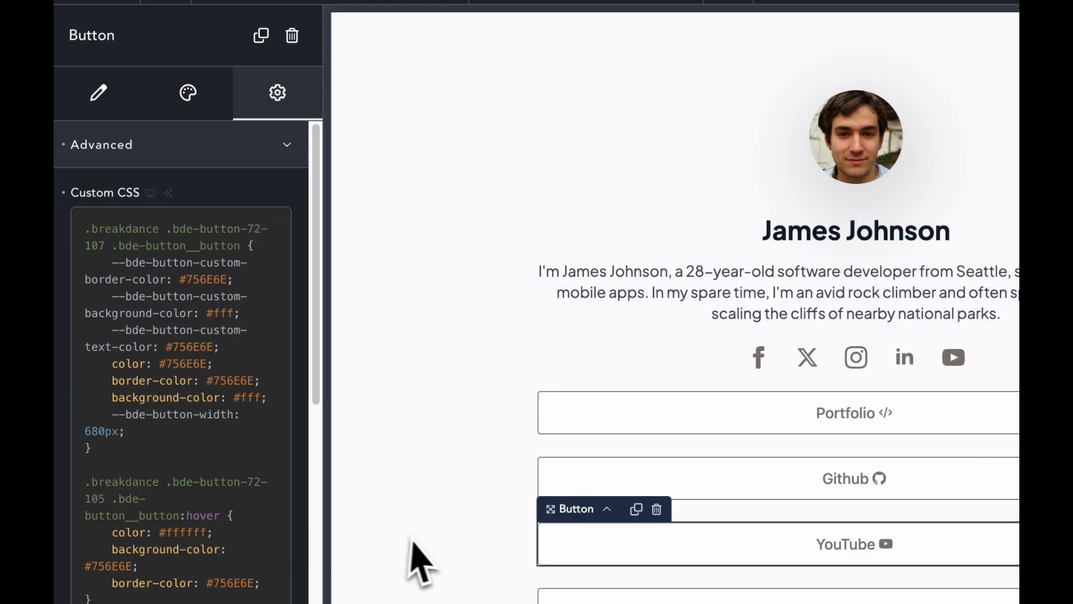
key("BackSpace")
type("7")
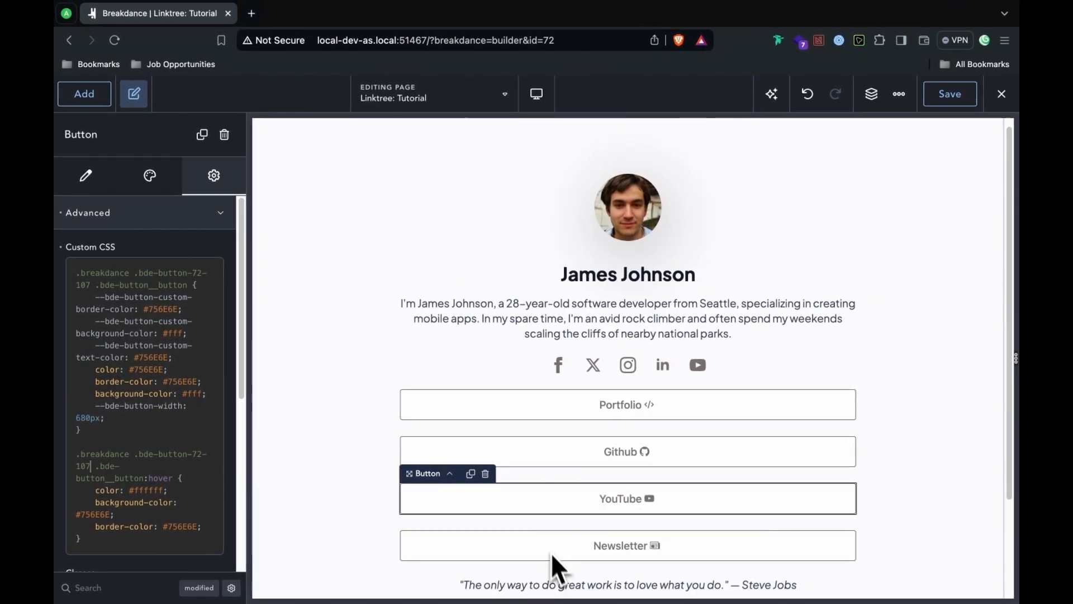
Step: Paste the same CSS into the Newsletter button's Custom CSS and update both selector ids
left_click(473, 546)
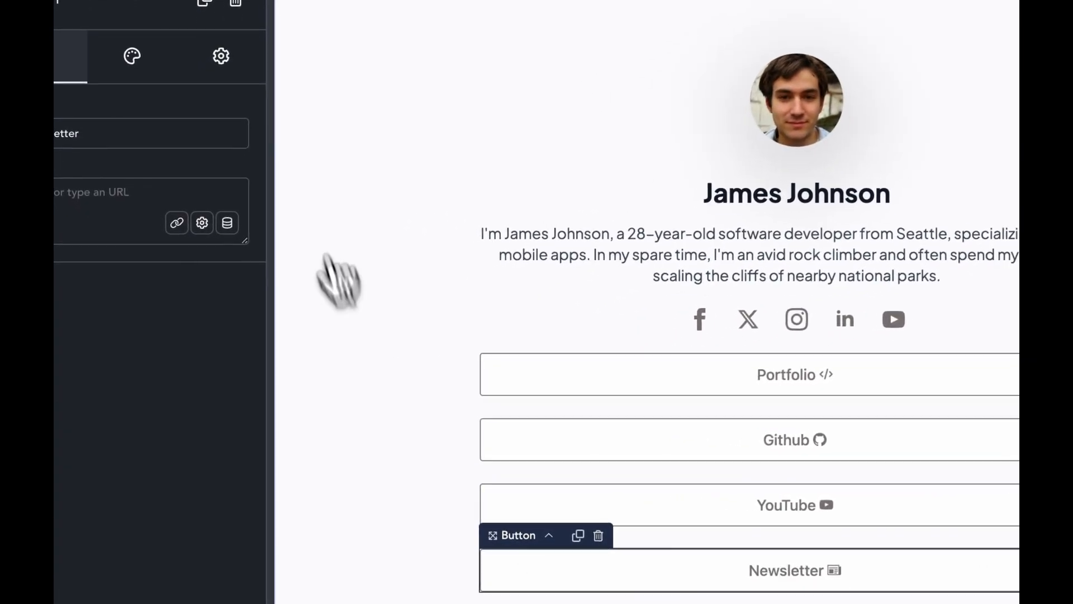
left_click(209, 179)
left_click(225, 197)
left_click_drag(170, 324, 102, 272)
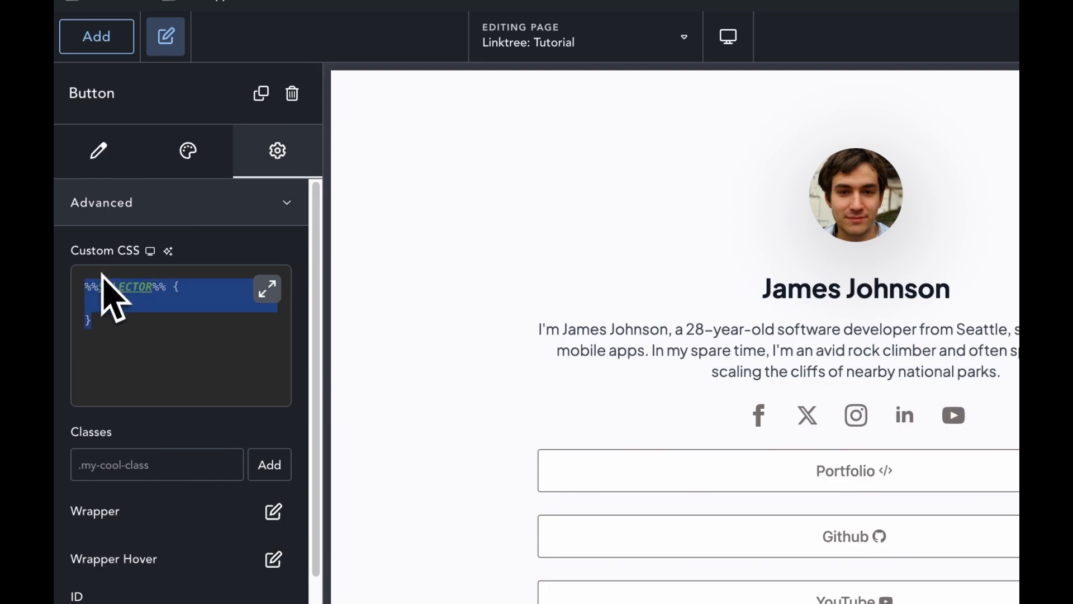
key("super+v")
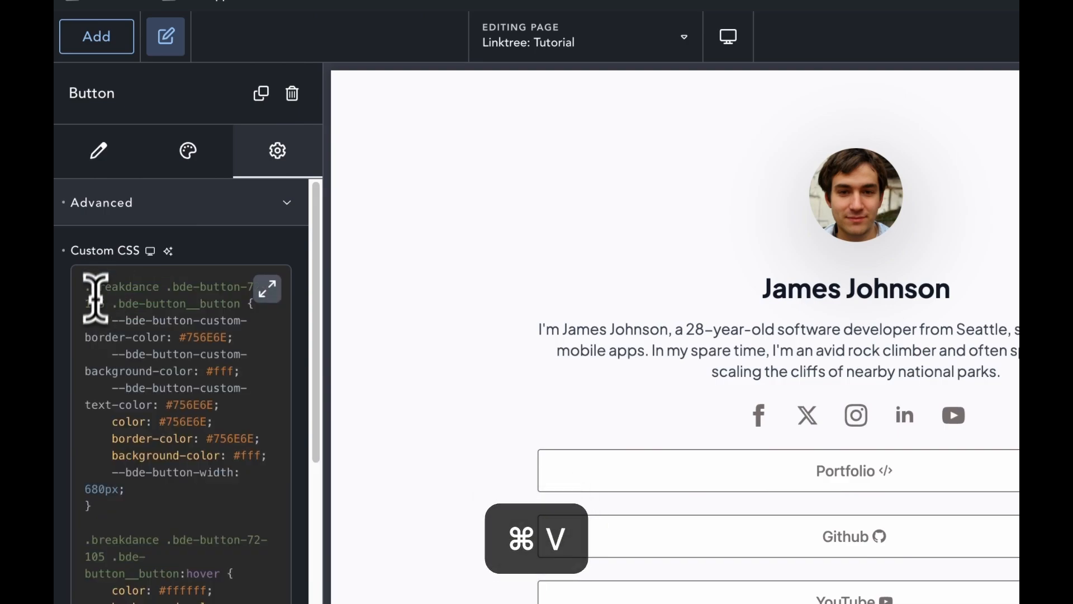
key("Right")
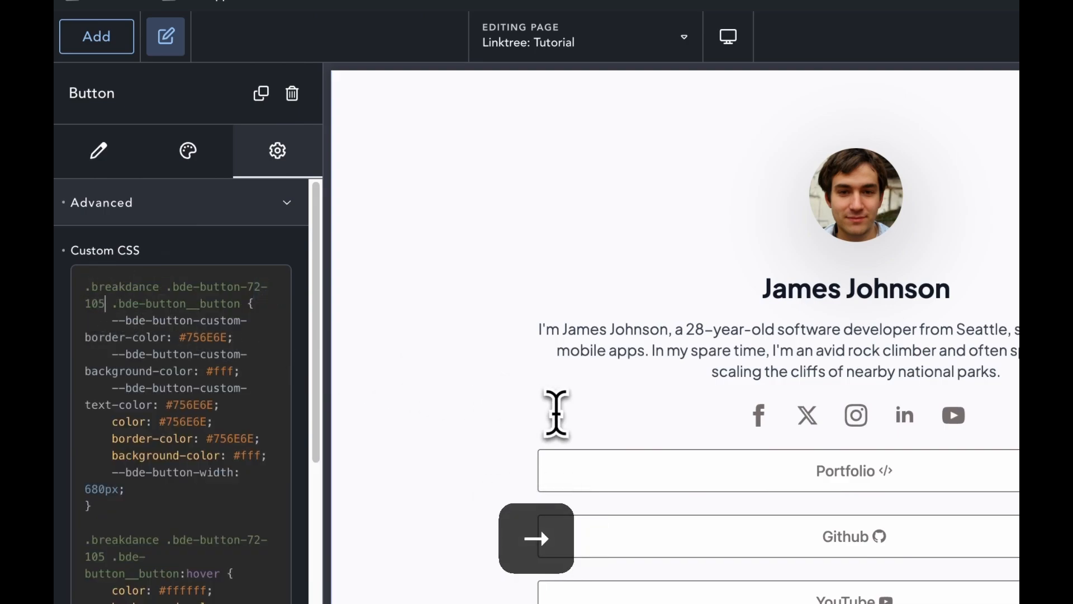
key("BackSpace")
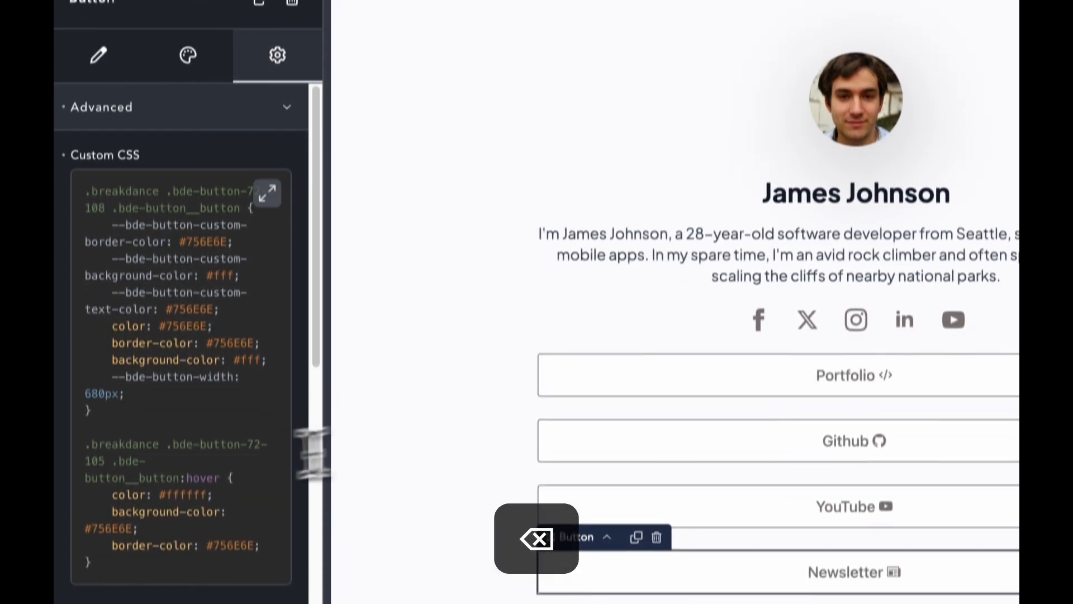
left_click(105, 556)
key("BackSpace")
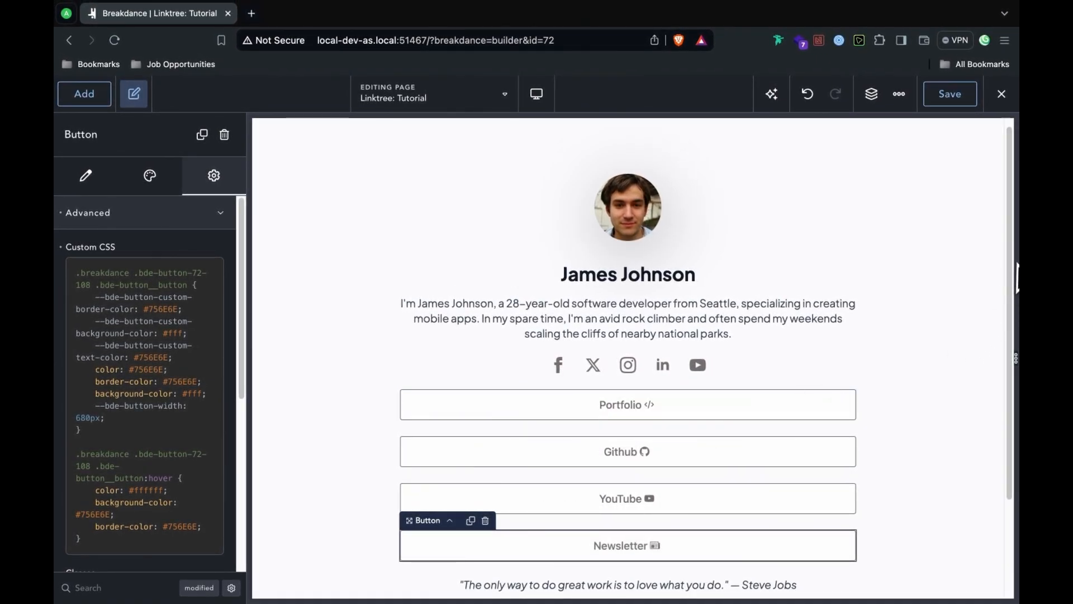
left_click_drag(1011, 270, 988, 346)
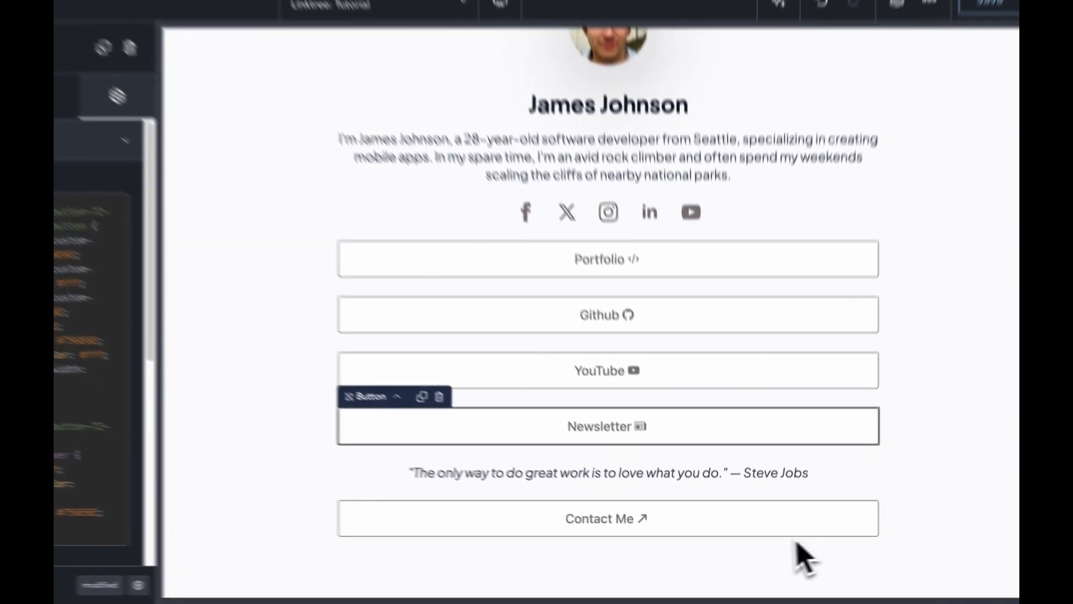
left_click(670, 529)
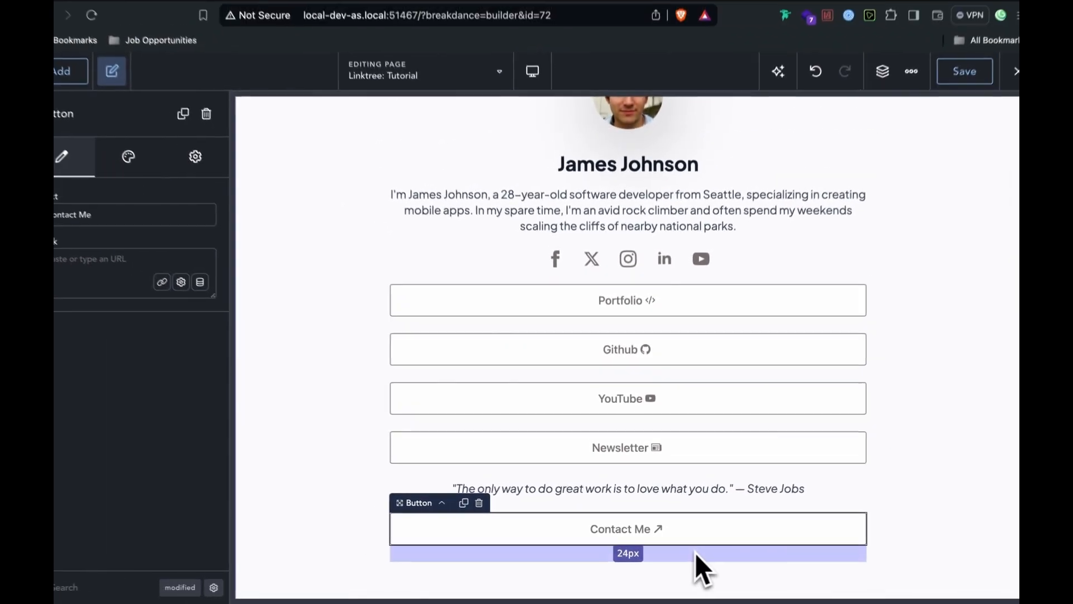
Step: Set the Contact Me button's custom background colour to yellow #fcb900
left_click(149, 176)
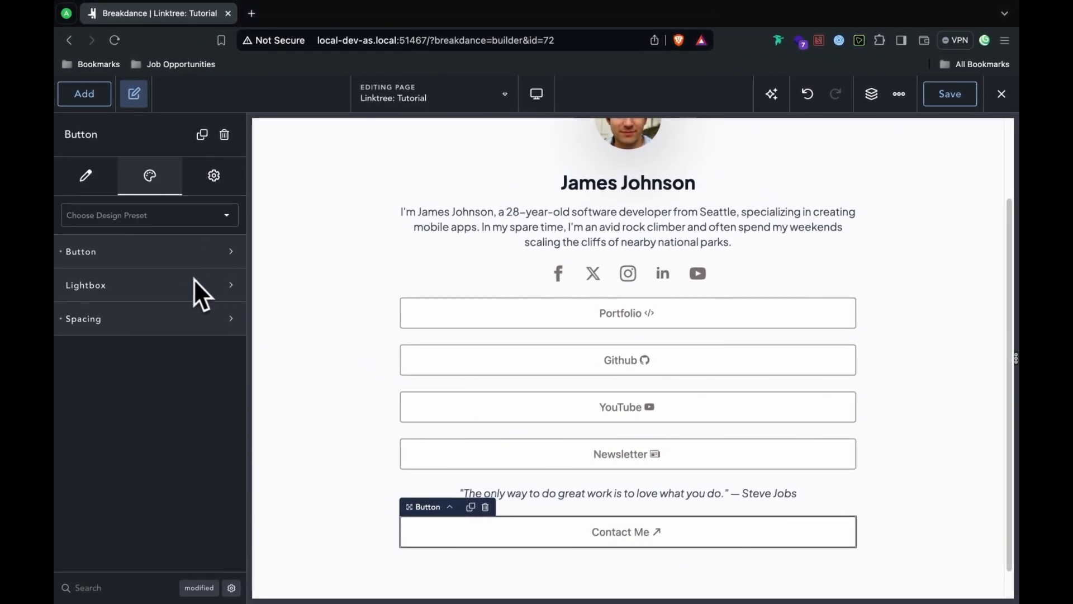
left_click(187, 253)
left_click(221, 336)
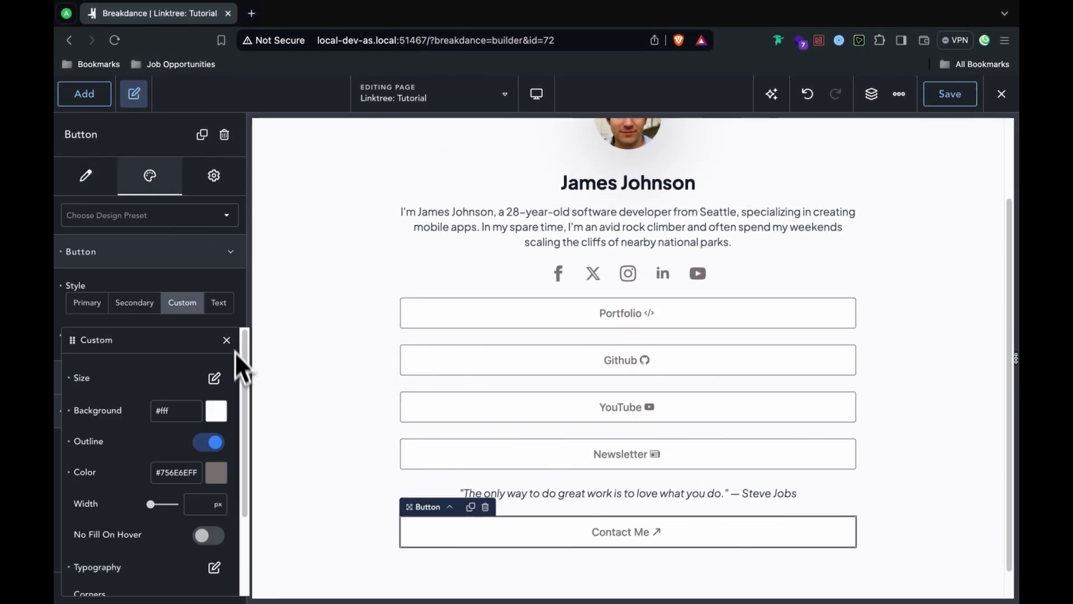
left_click(224, 417)
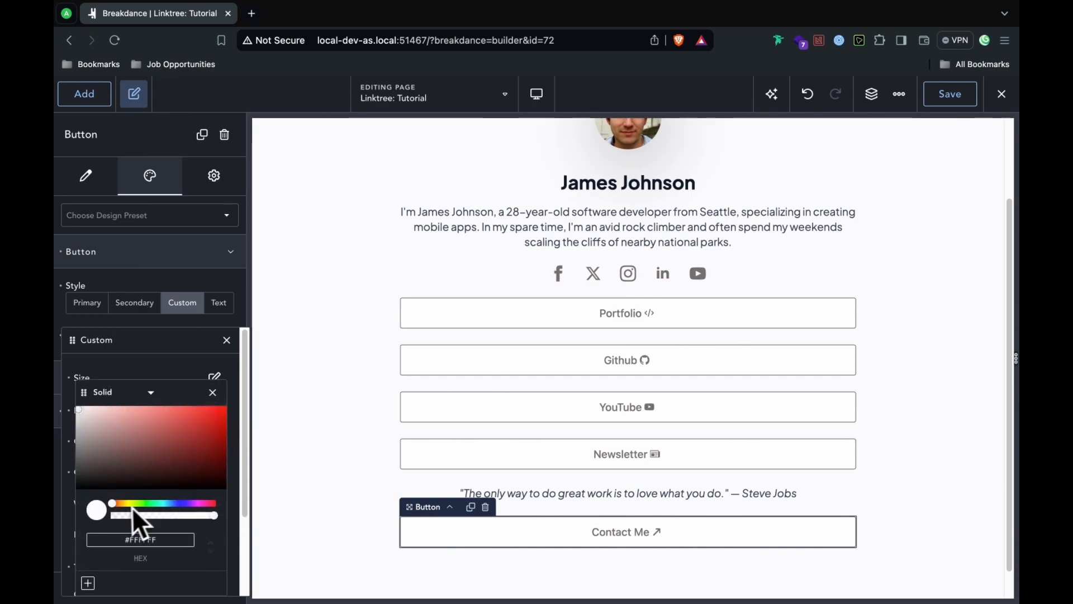
left_click(128, 503)
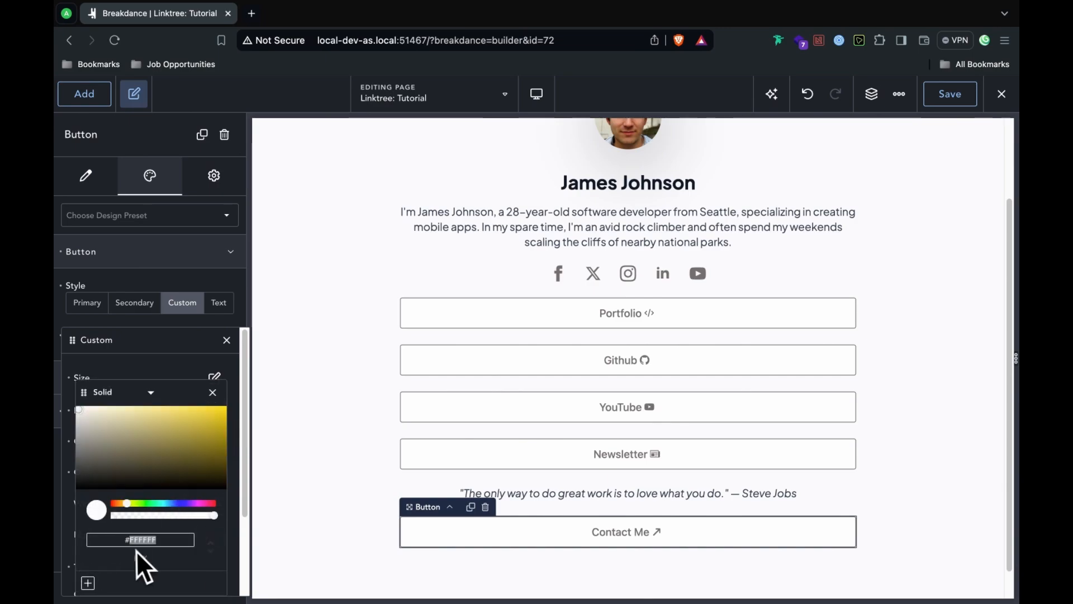
type("#fcb900")
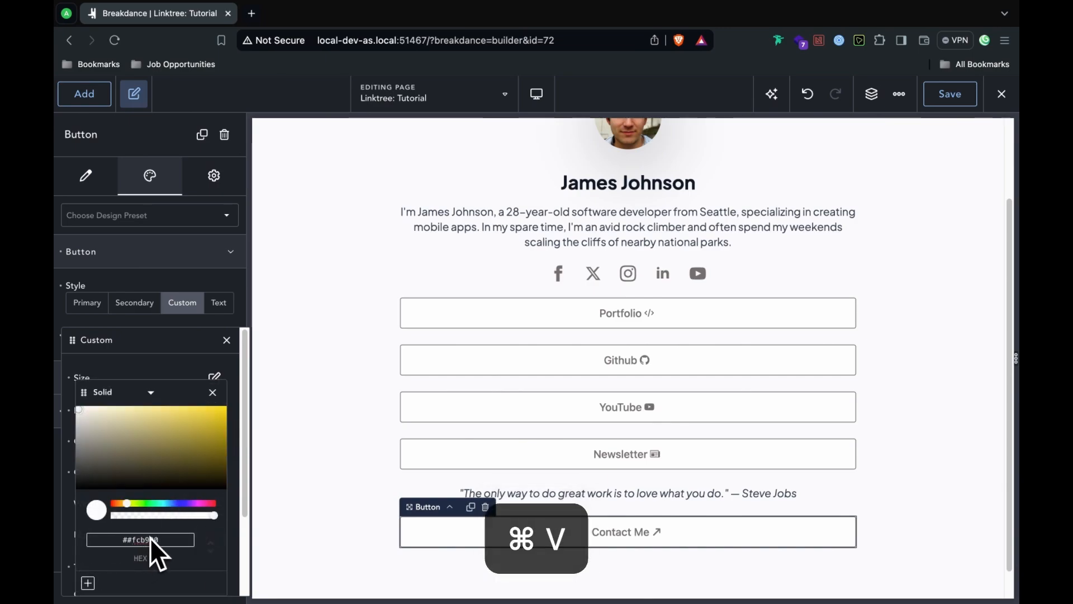
left_click(133, 540)
key("BackSpace")
key("BackSpace")
left_click(373, 562)
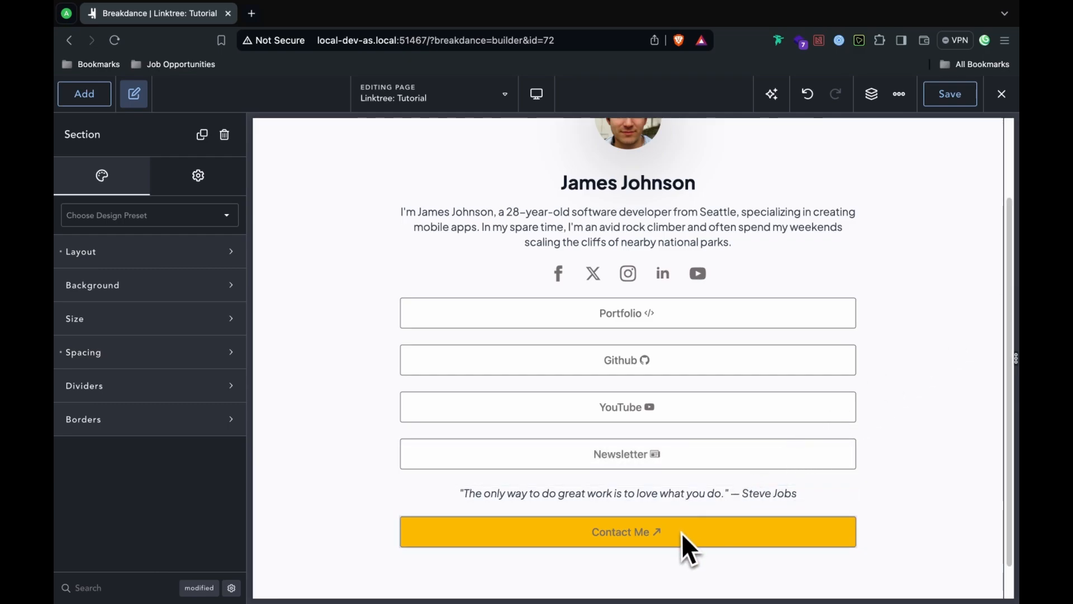
Step: Exit the builder to the frontend and scroll the live page down to the yellow Contact Me button
left_click(78, 100)
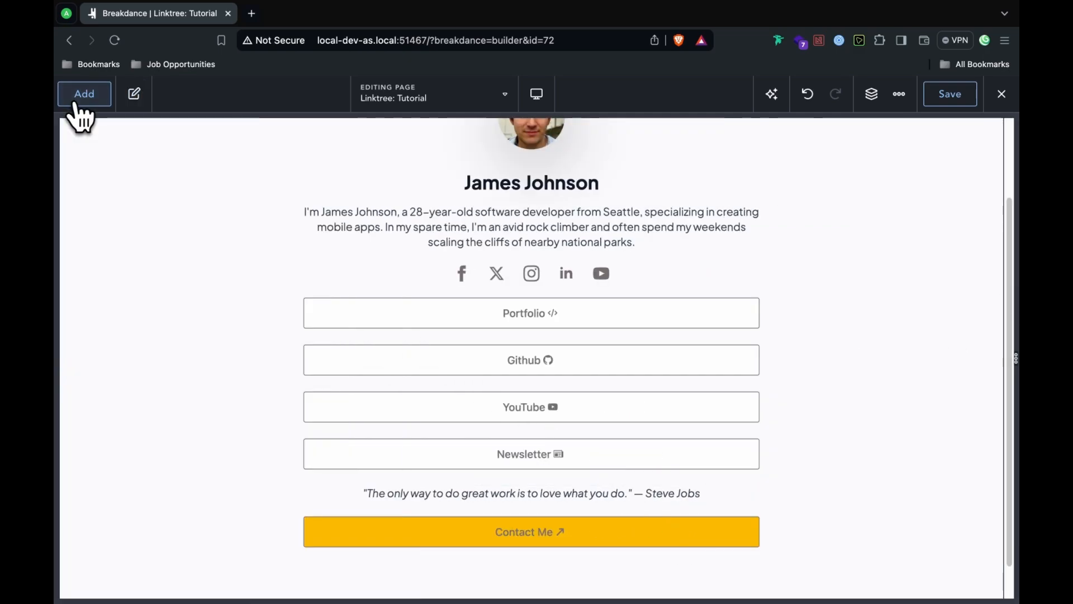
left_click(1002, 94)
left_click(1003, 133)
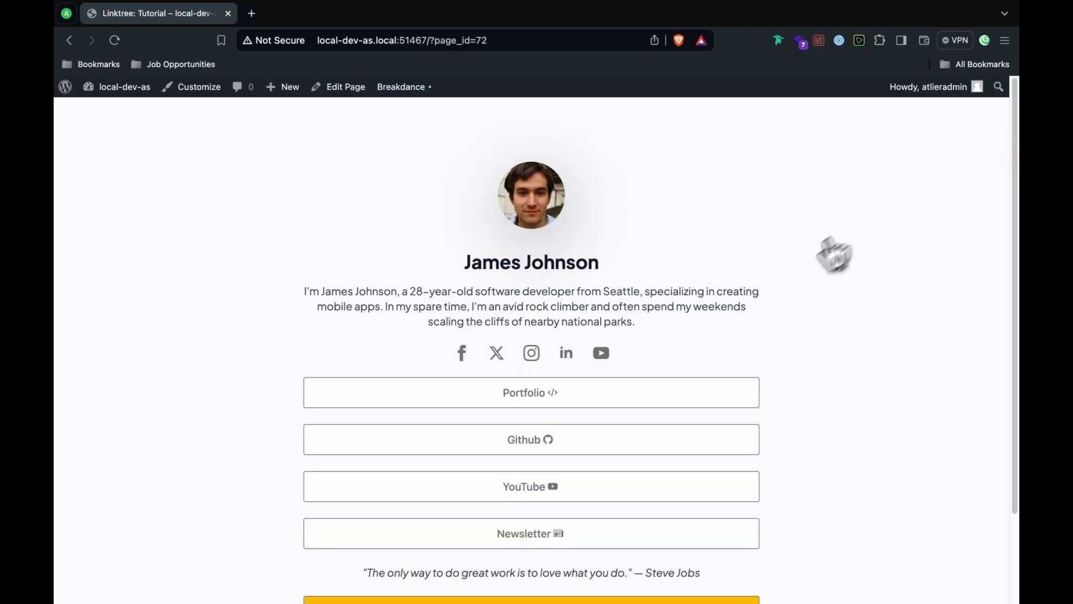
scroll(780, 400, "down", 3)
scroll(738, 391, "up", 3)
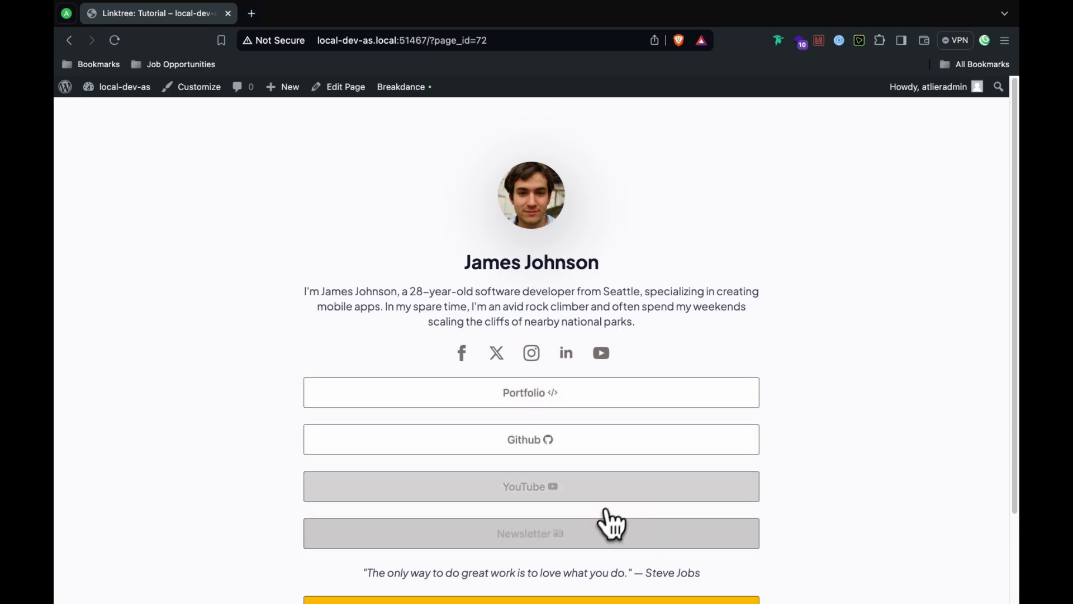
scroll(660, 481, "down", 2)
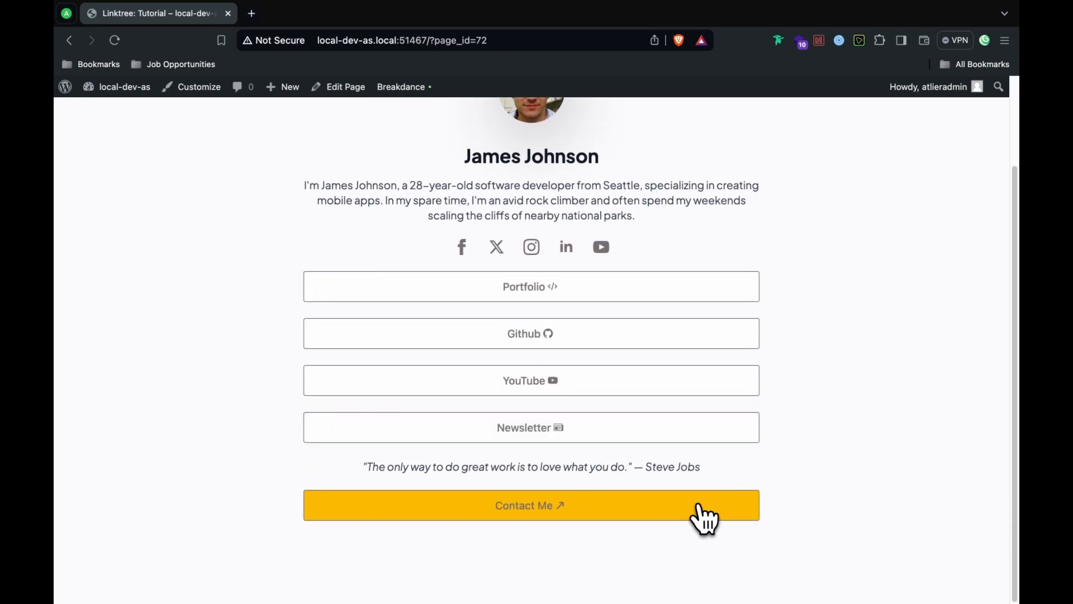
mouse_move(381, 90)
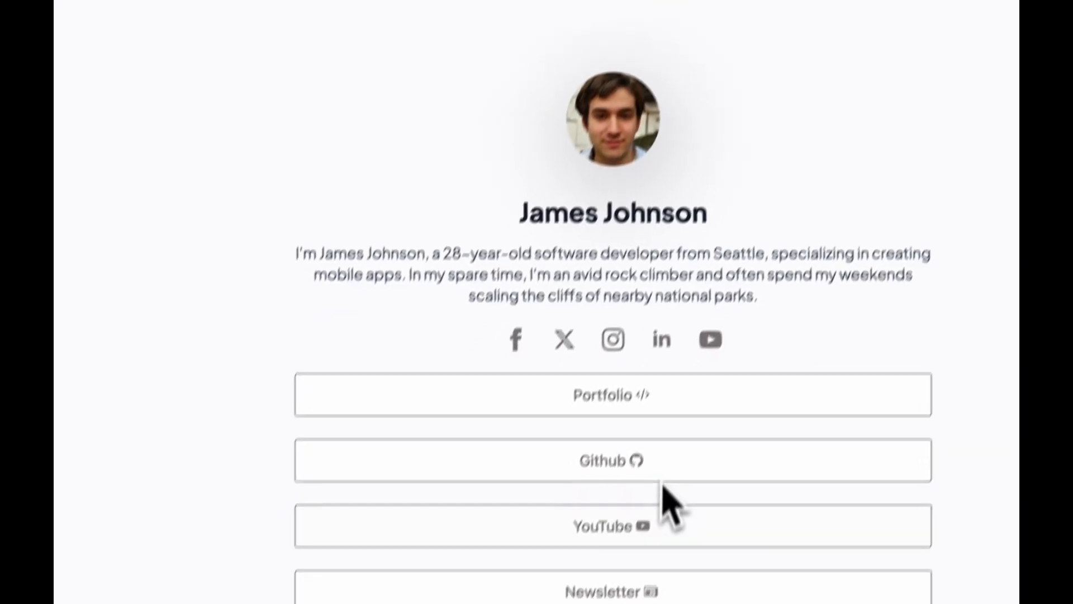
Step: Open the Contact Me button's custom style and select its outline colour hex value
scroll(693, 492, "down", 3)
left_click(681, 484)
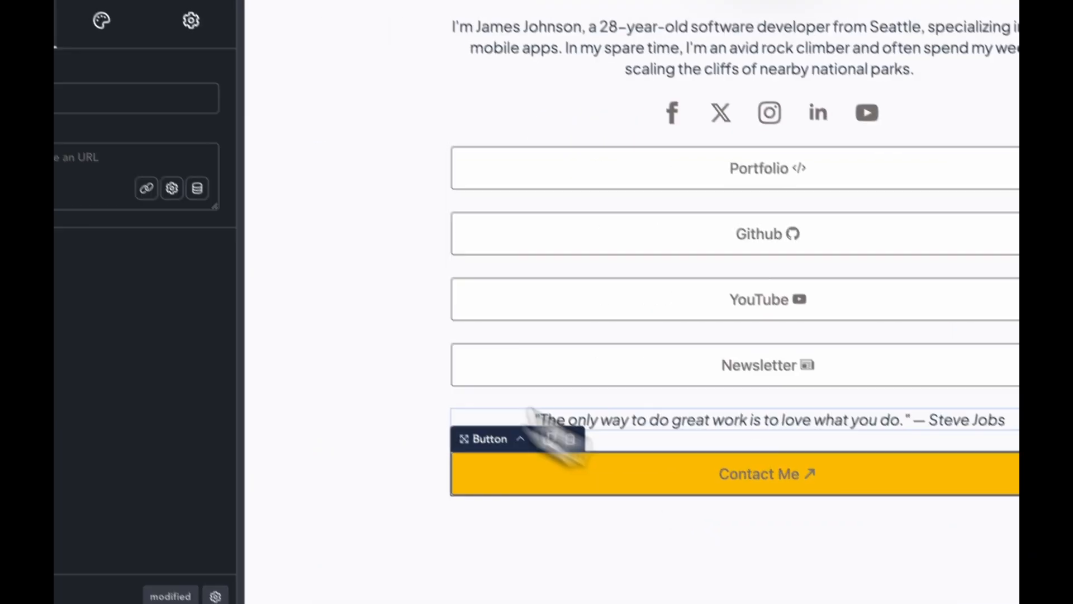
left_click(101, 18)
left_click(156, 220)
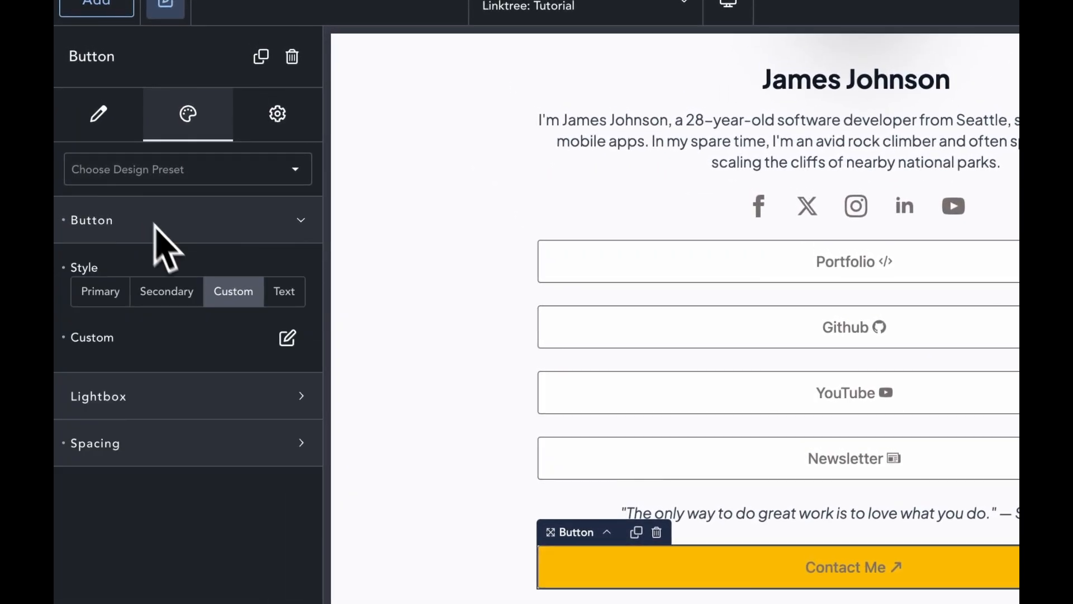
left_click(287, 337)
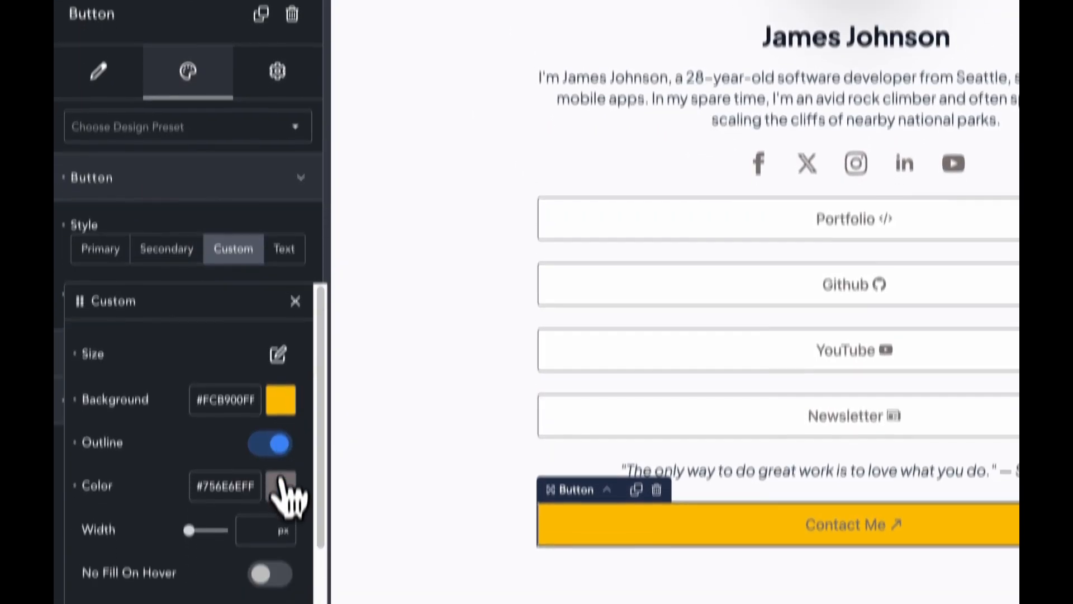
left_click(282, 525)
double_click(195, 526)
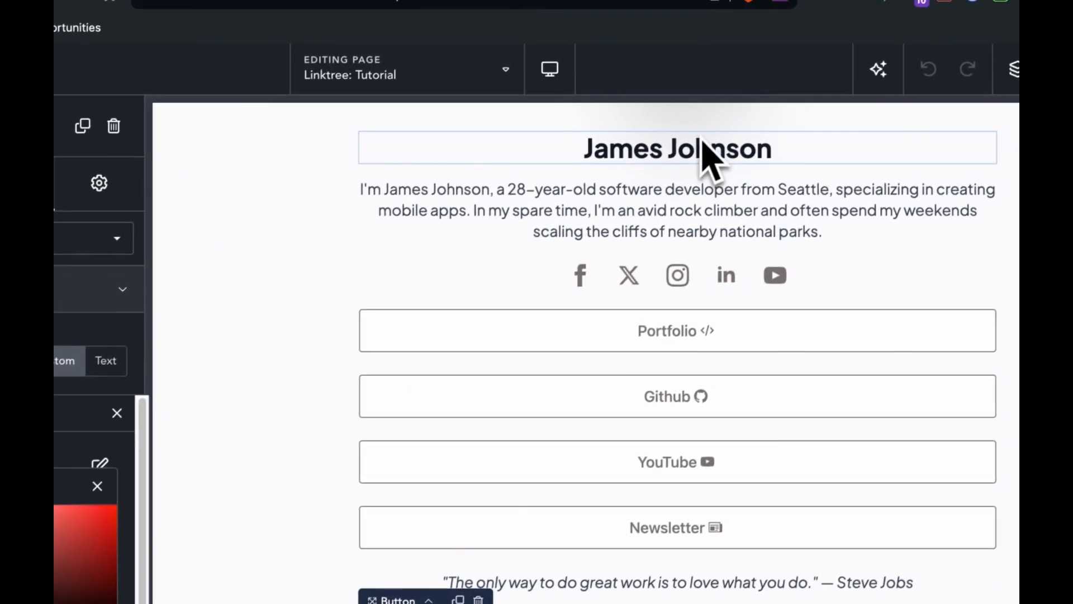
left_click(694, 149)
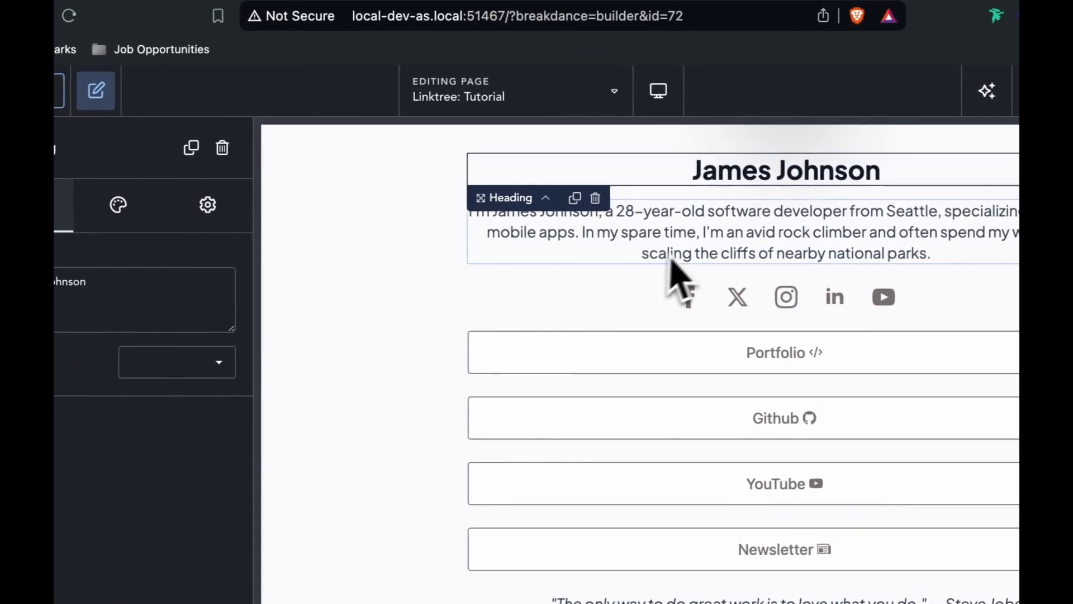
left_click(183, 127)
left_click(208, 237)
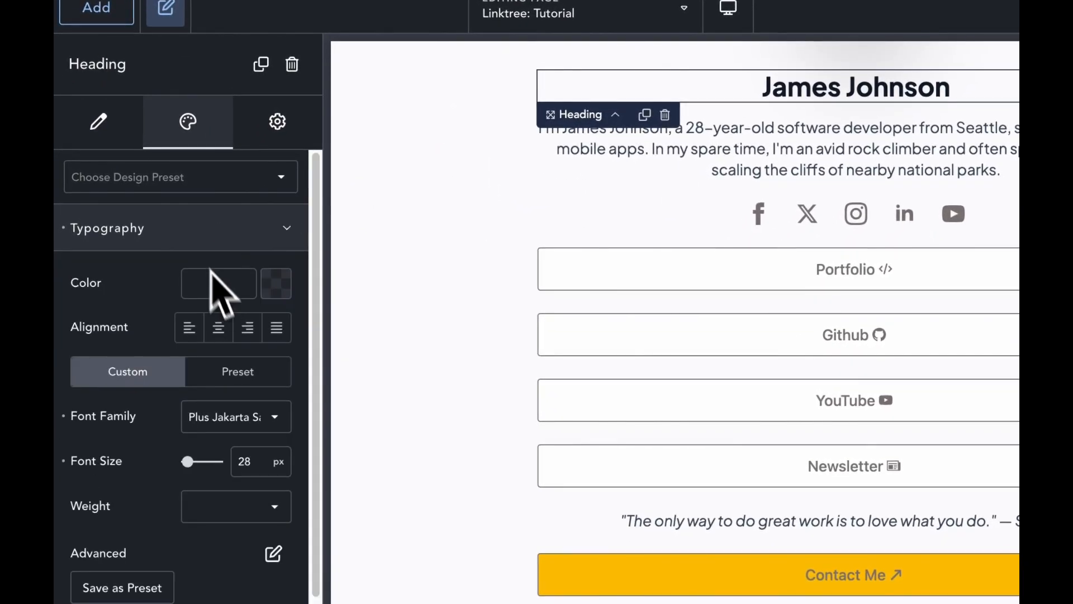
left_click(277, 288)
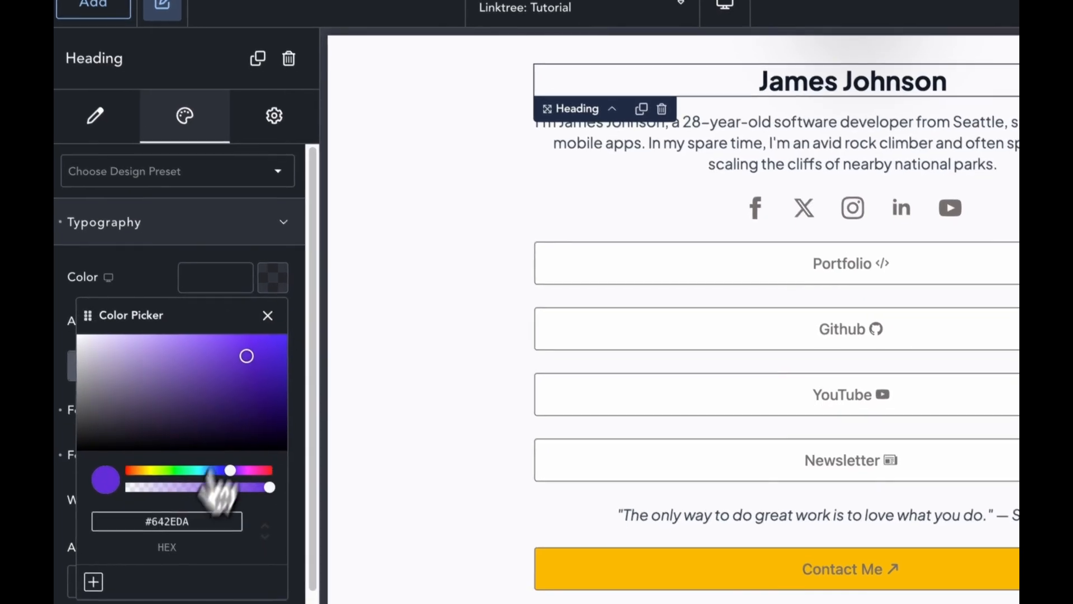
left_click(744, 137)
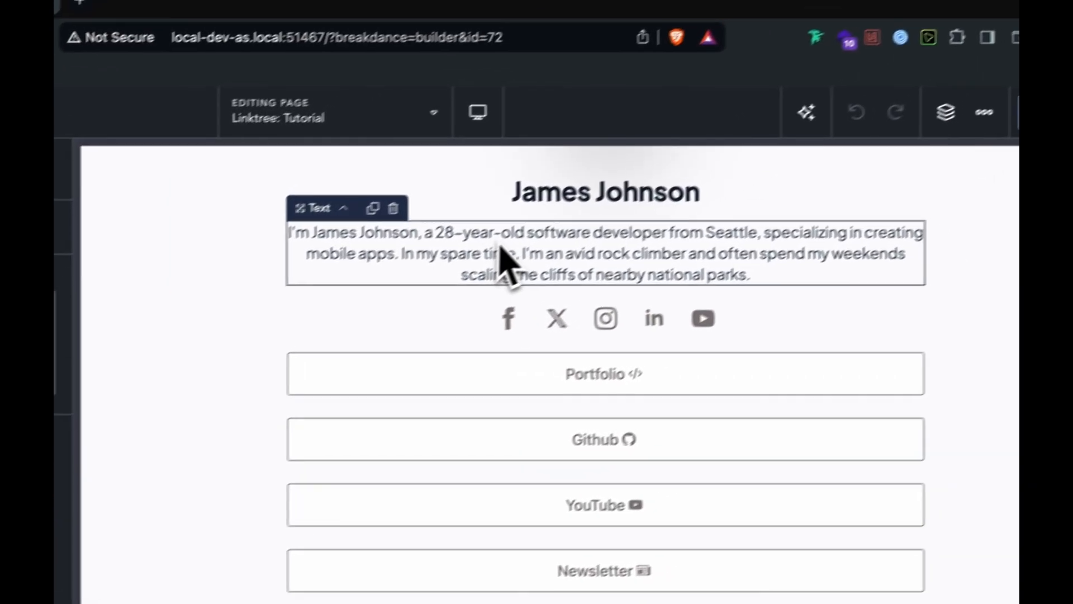
left_click(578, 210)
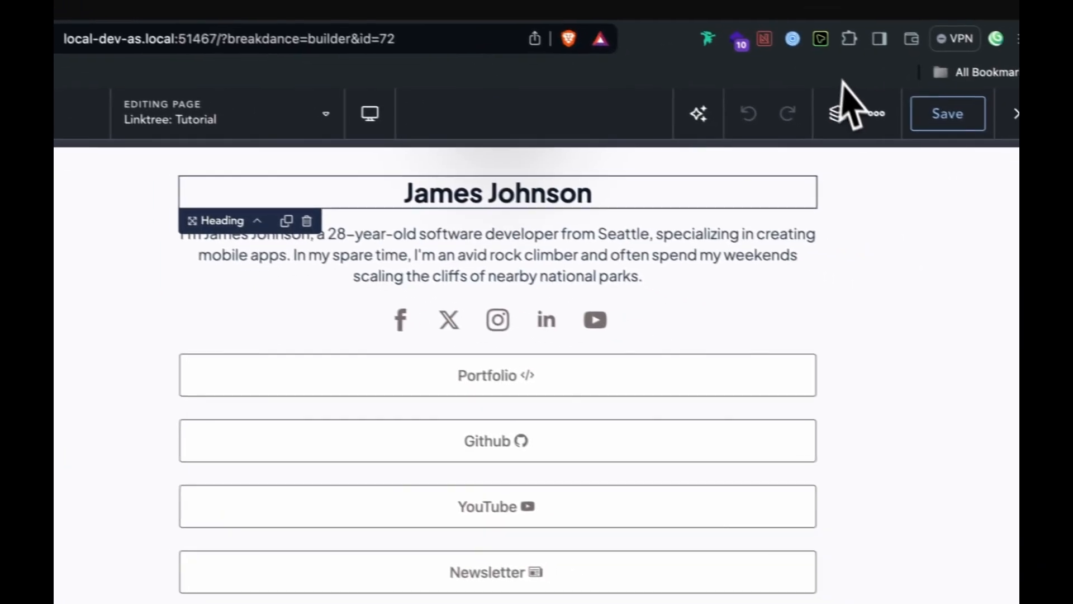
left_click(897, 54)
left_click(759, 251)
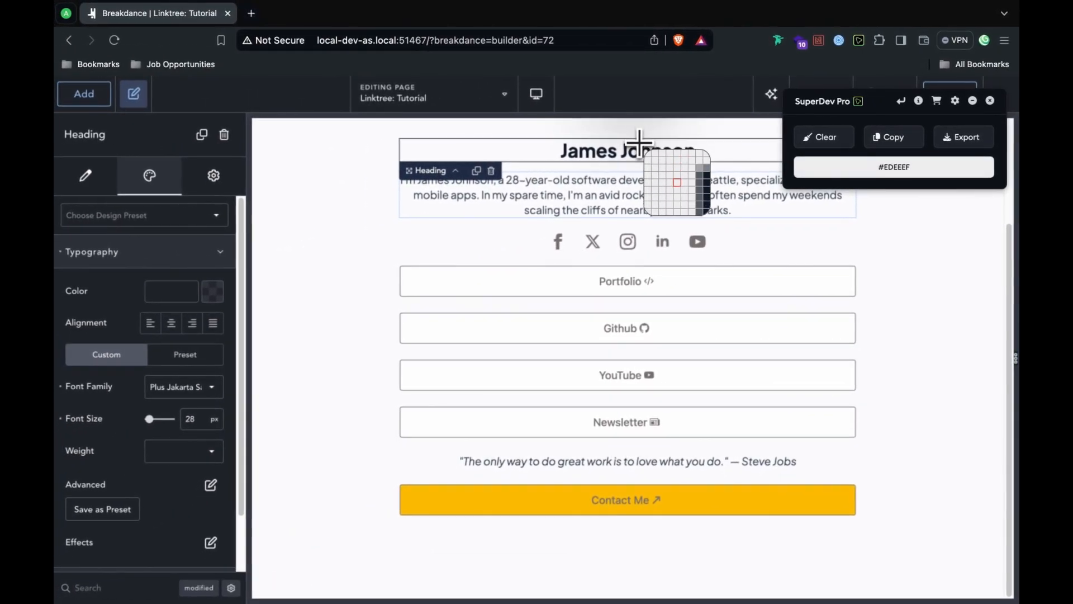
left_click(642, 146)
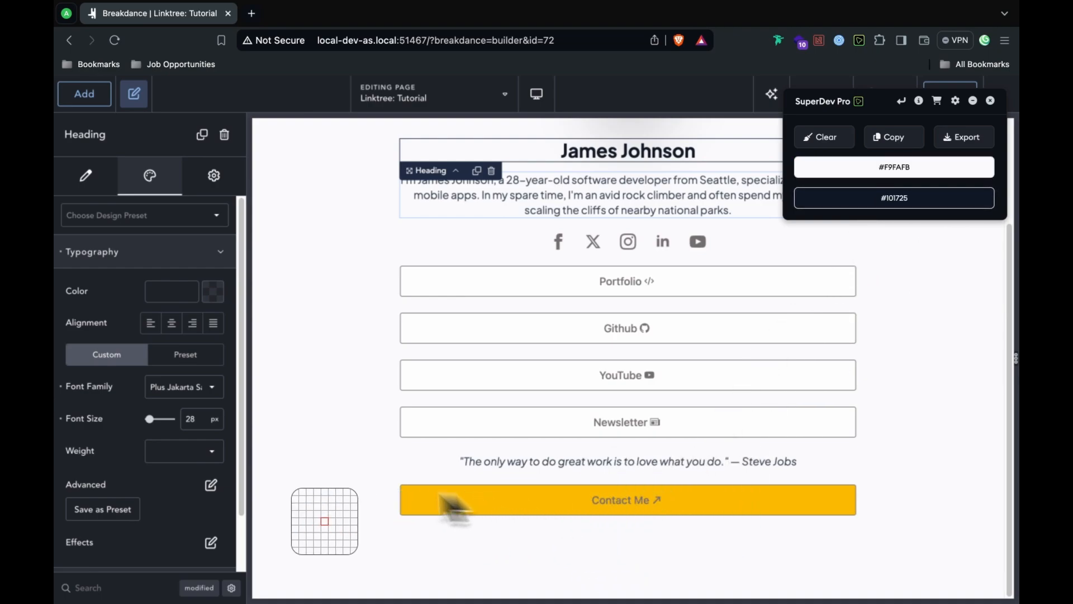
left_click(993, 103)
left_click(441, 500)
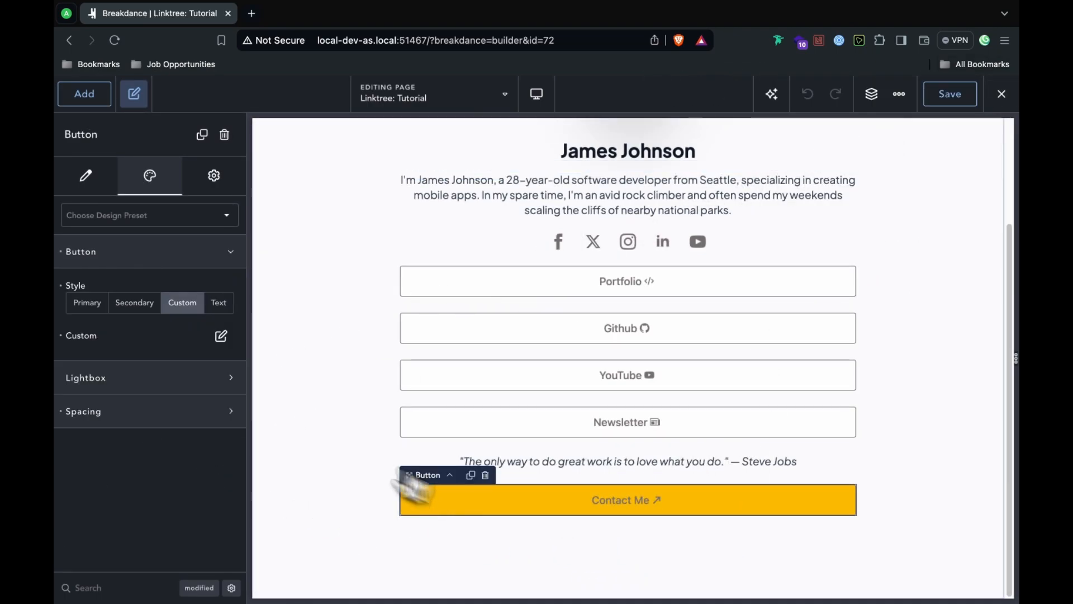
Step: Try #101725 as the Contact Me outline colour, then undo it to keep the grey outline
left_click(220, 338)
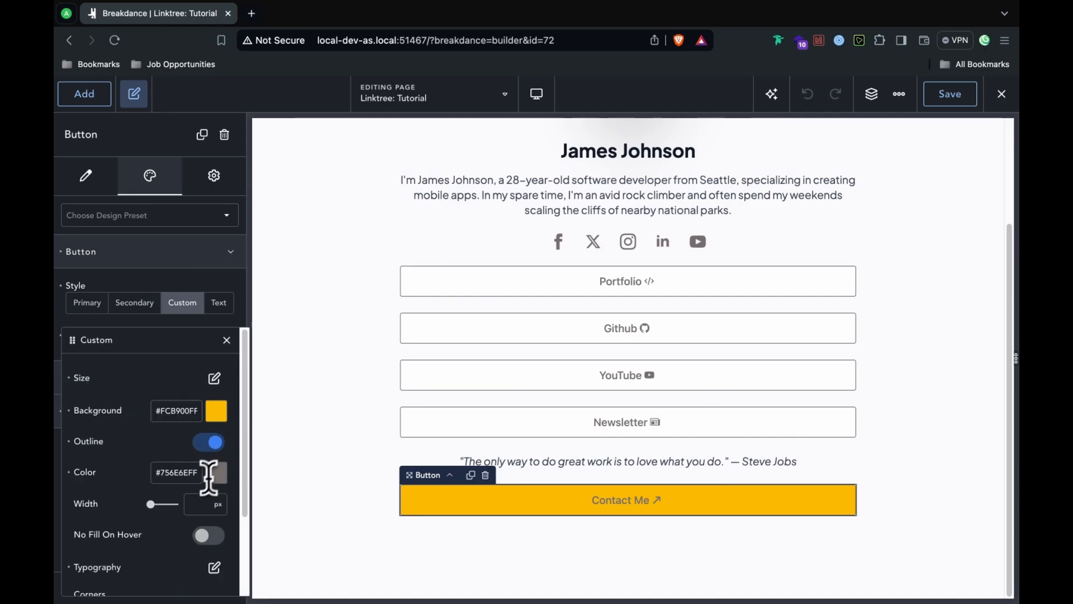
triple_click(181, 475)
right_click(182, 478)
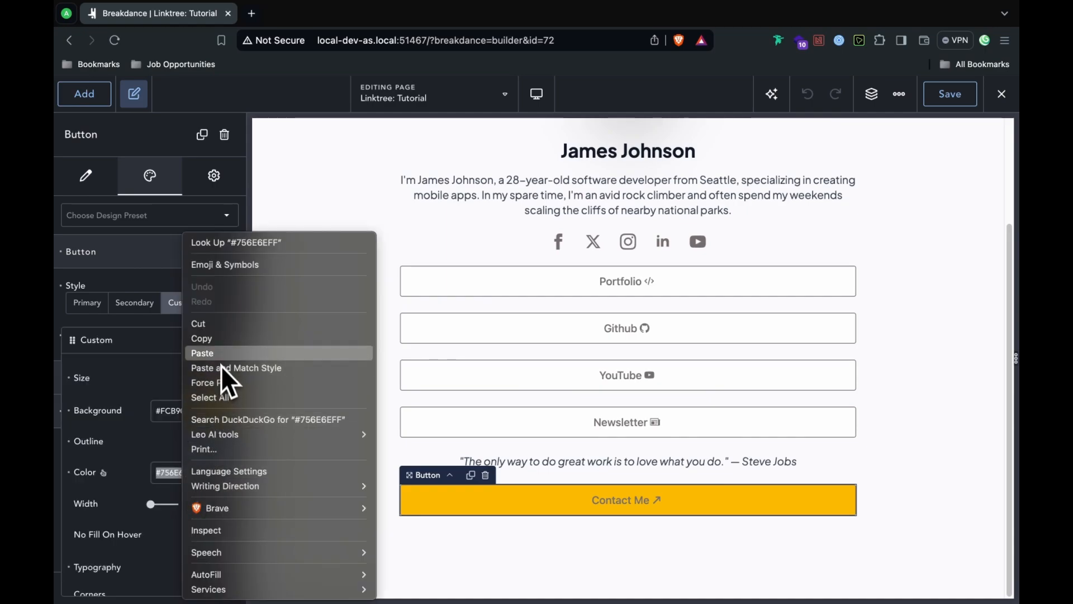
left_click(219, 338)
key("super+v")
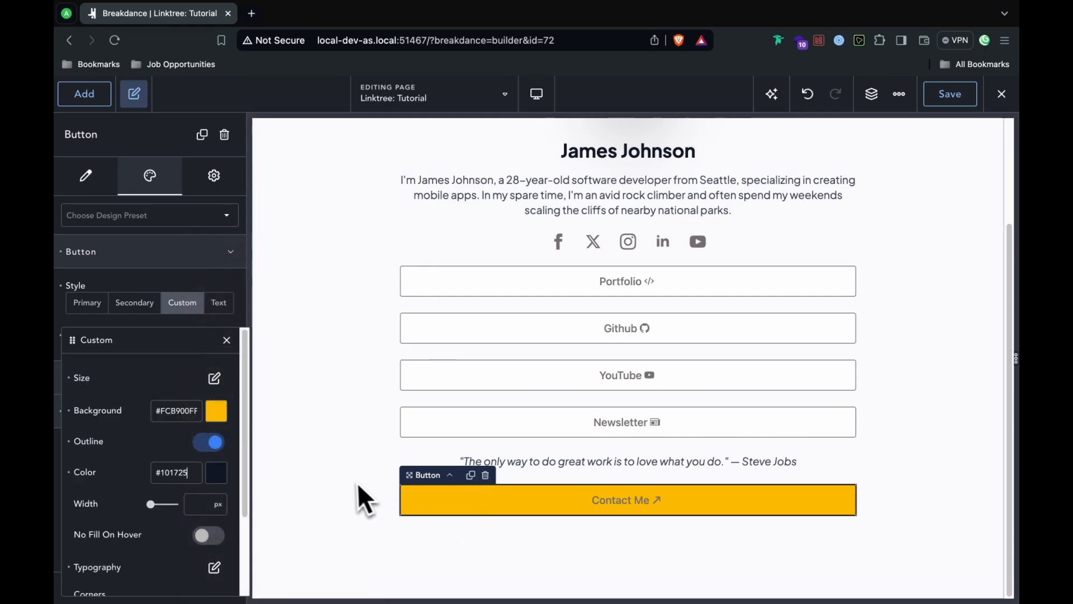
key("super+z")
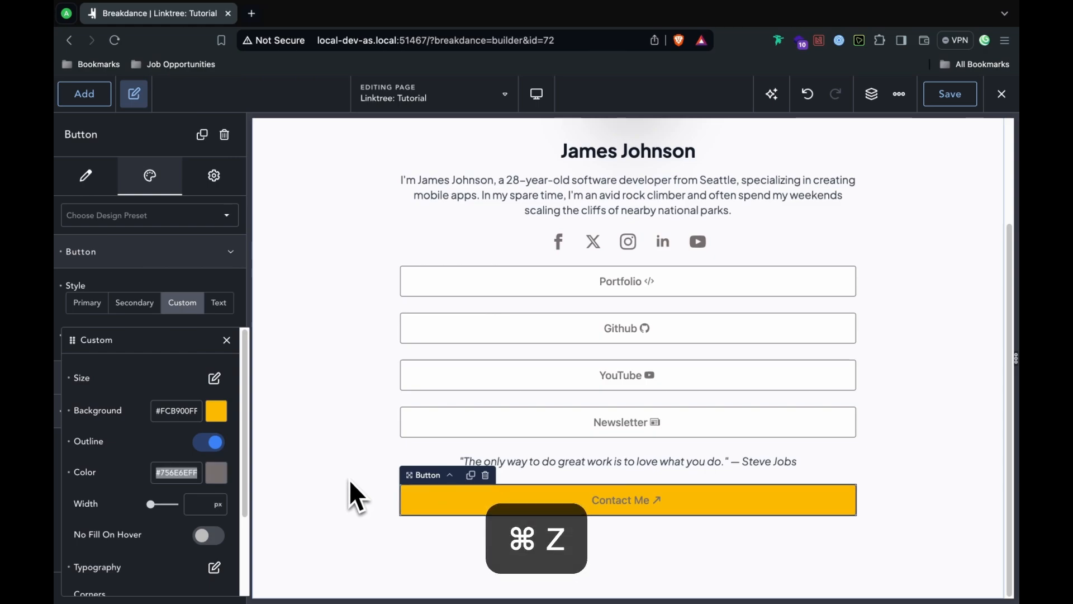
key("super+z")
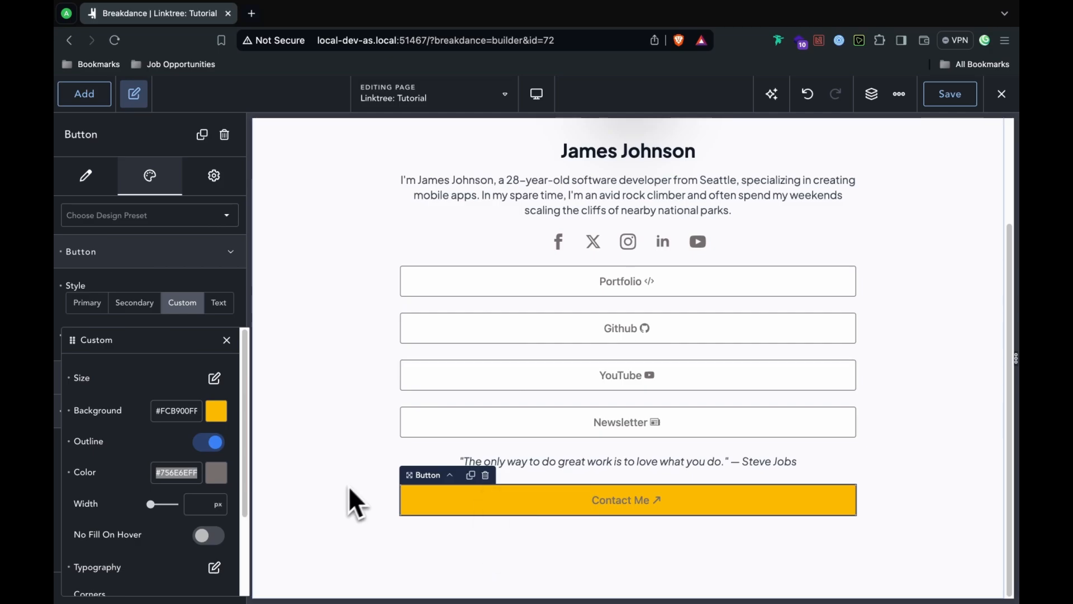
Step: Set the Contact Me button's typography text colour to #101725
left_click(214, 567)
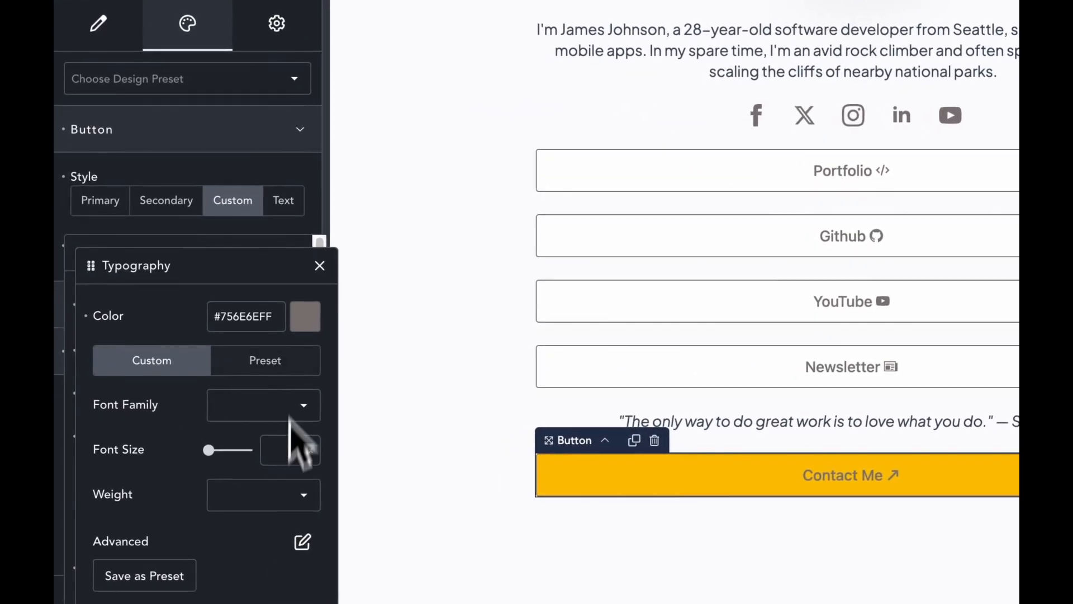
left_click(259, 314)
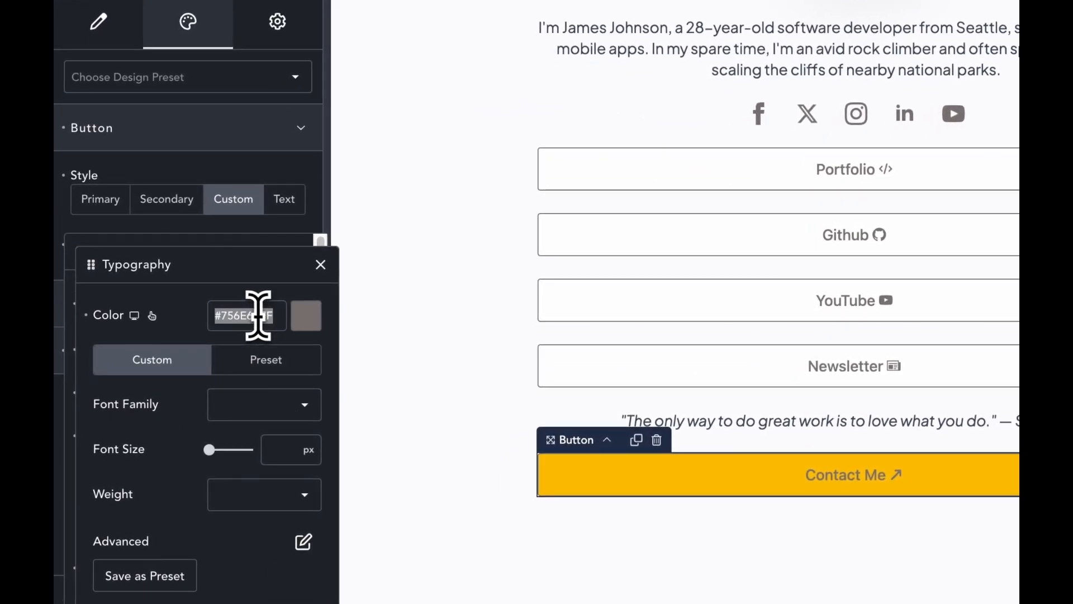
key("super+v")
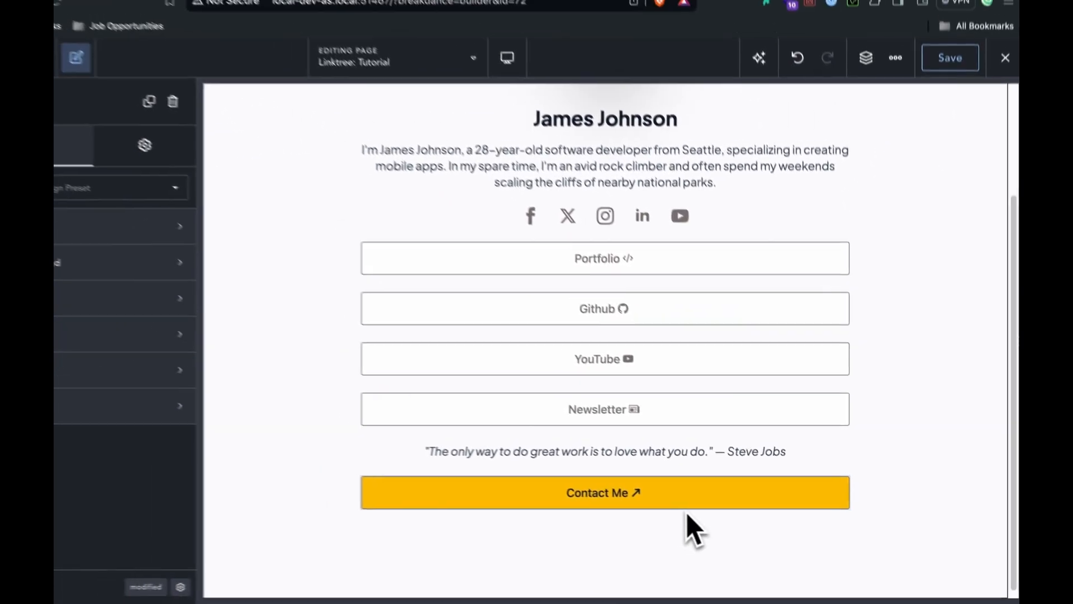
scroll(841, 463, "up", 1)
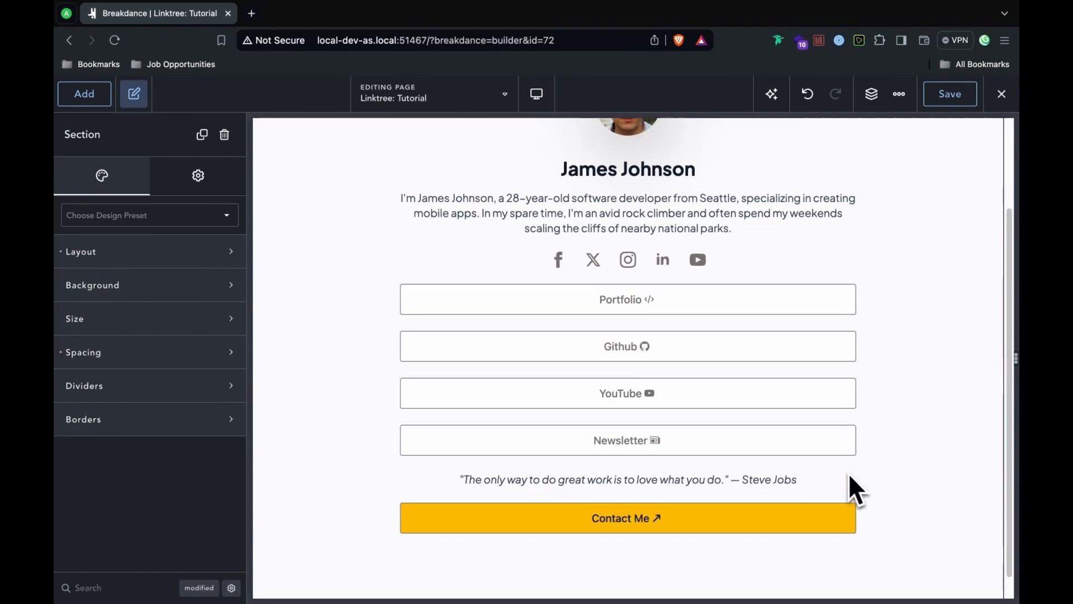
scroll(846, 472, "up", 3)
scroll(844, 469, "down", 4)
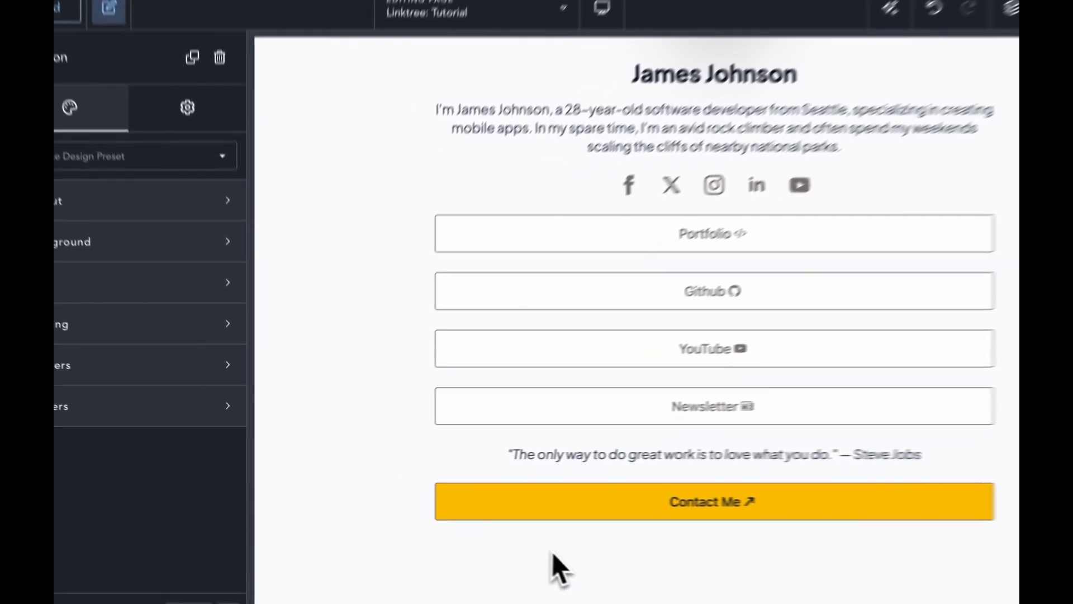
Step: Change the Contact Me link to an Action that opens the Contact Form popup
left_click(603, 515)
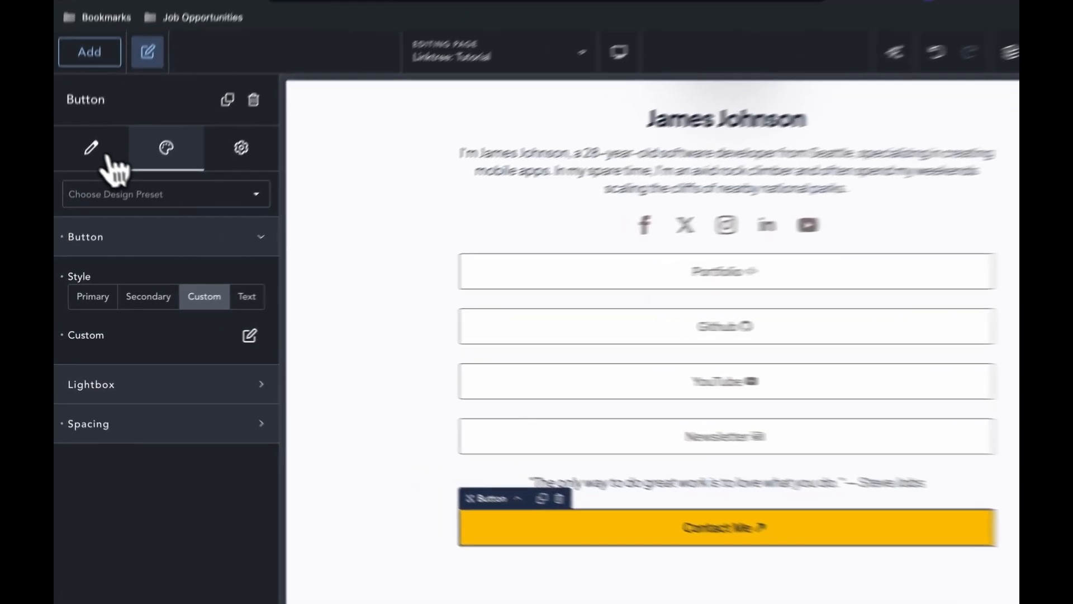
left_click(109, 161)
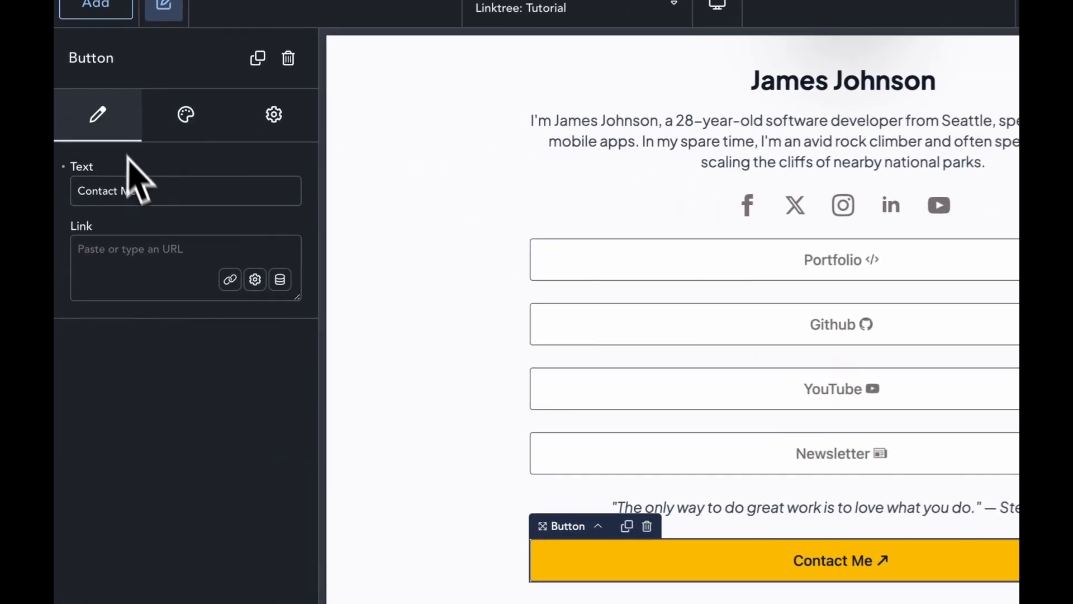
left_click(258, 278)
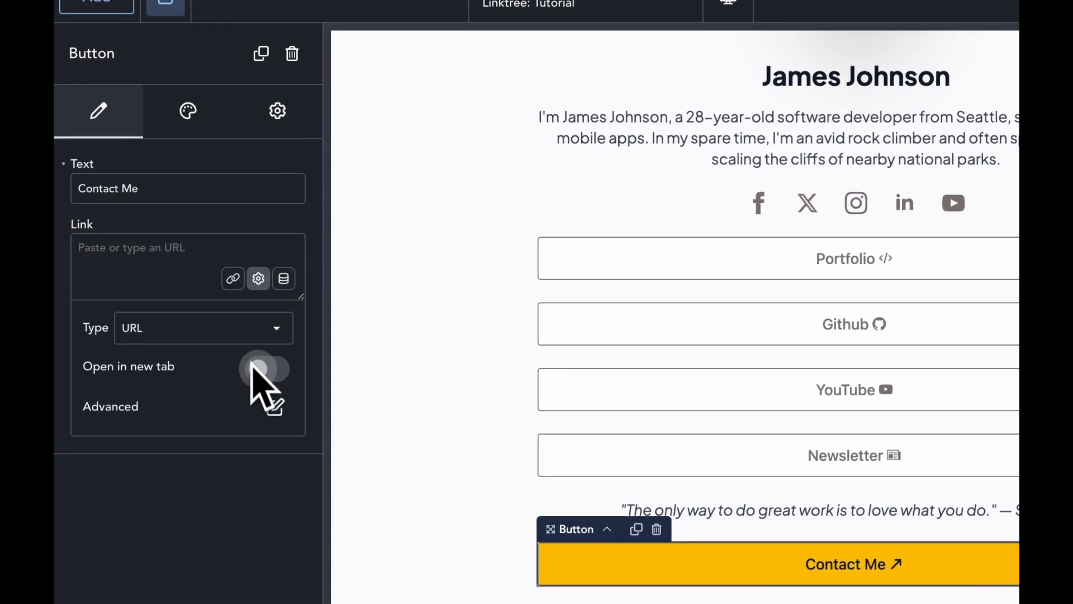
left_click(243, 338)
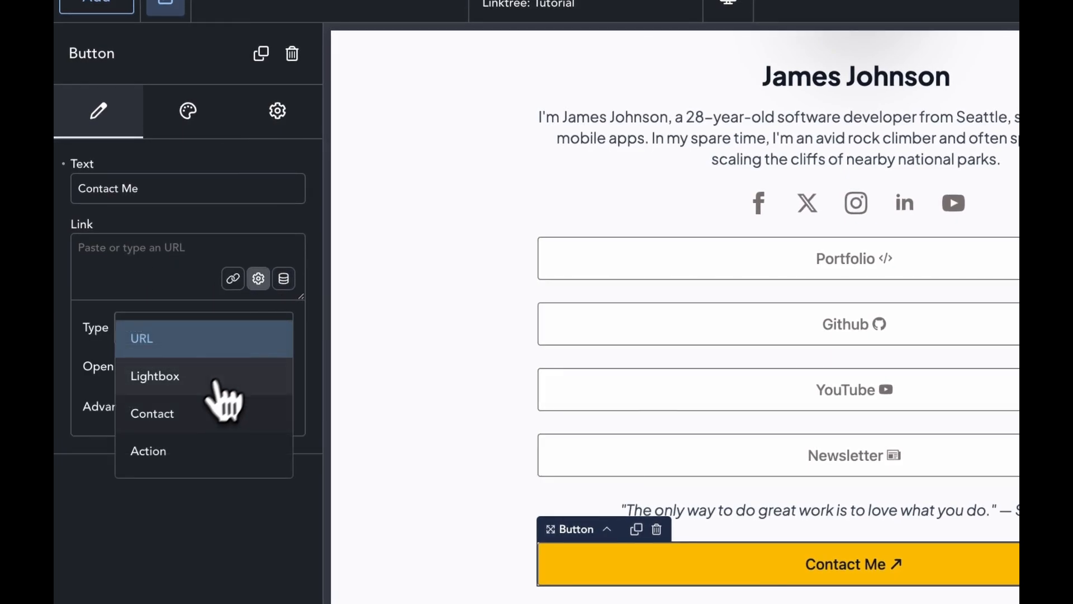
left_click(182, 445)
left_click(215, 342)
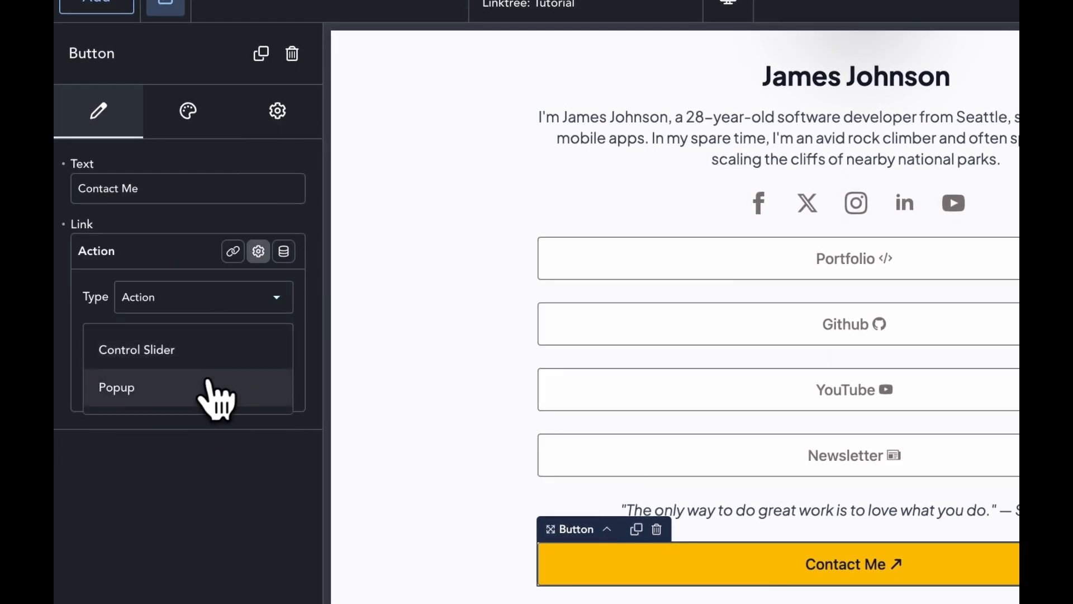
left_click(206, 401)
left_click(208, 413)
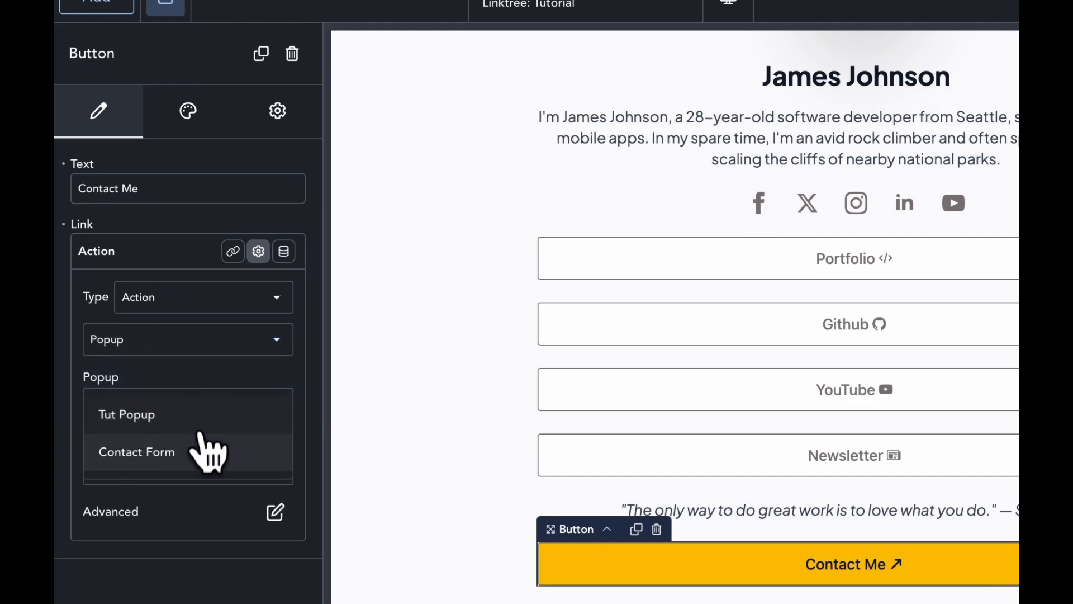
left_click(198, 422)
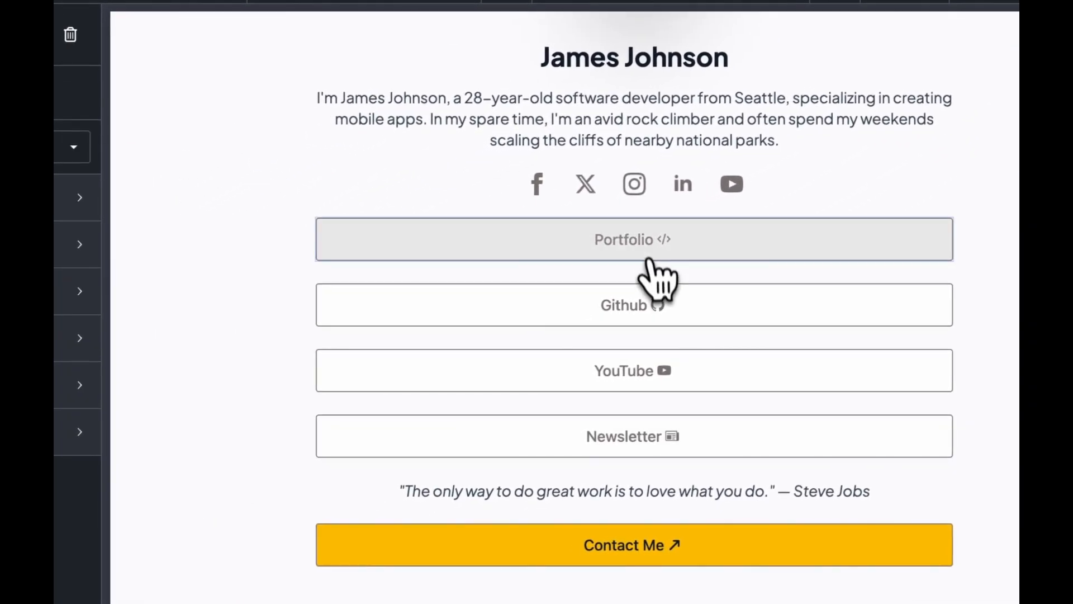
left_click(648, 255)
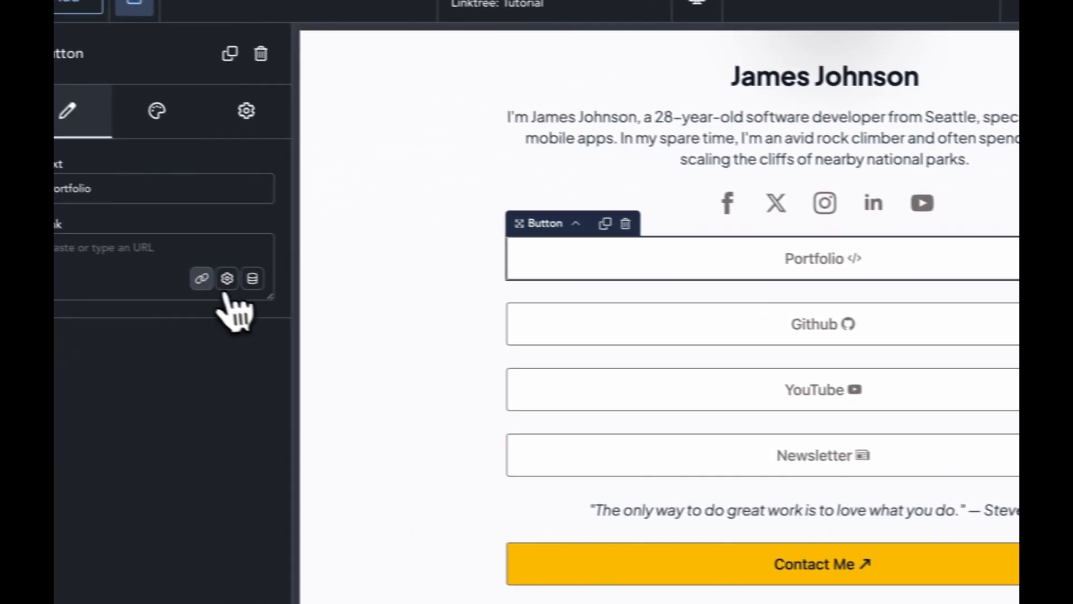
left_click(258, 282)
left_click(258, 373)
left_click(151, 274)
type("https://inter")
type("net.com")
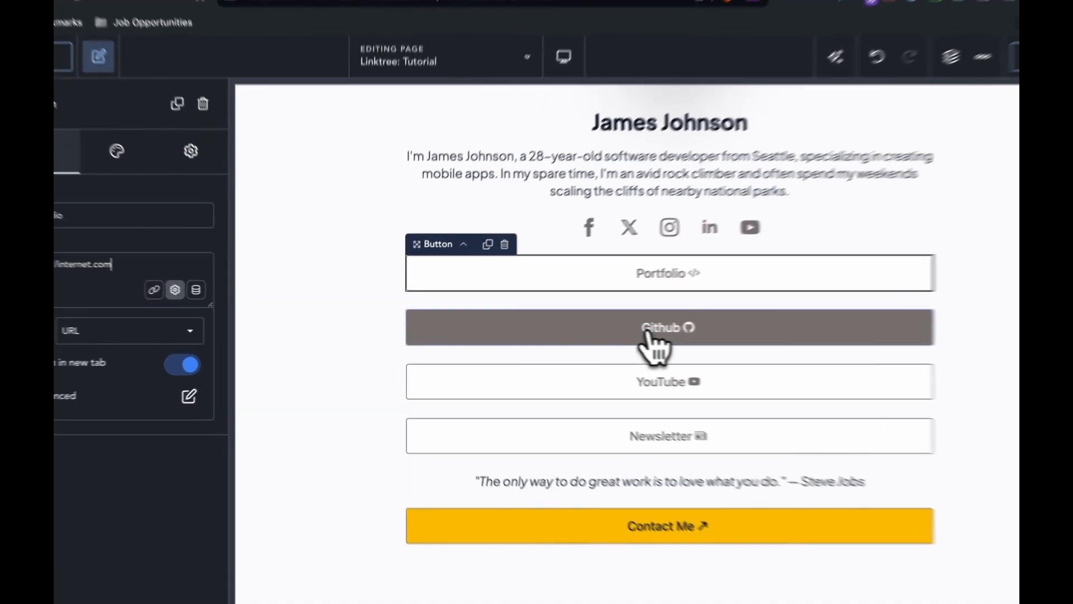
left_click(528, 334)
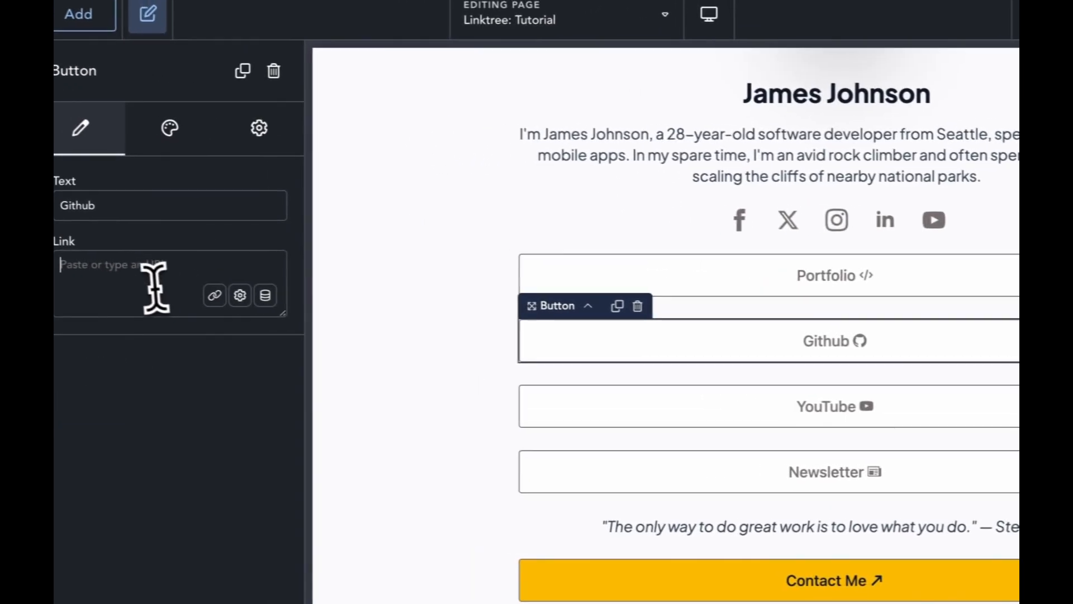
left_click(54, 270)
type("https")
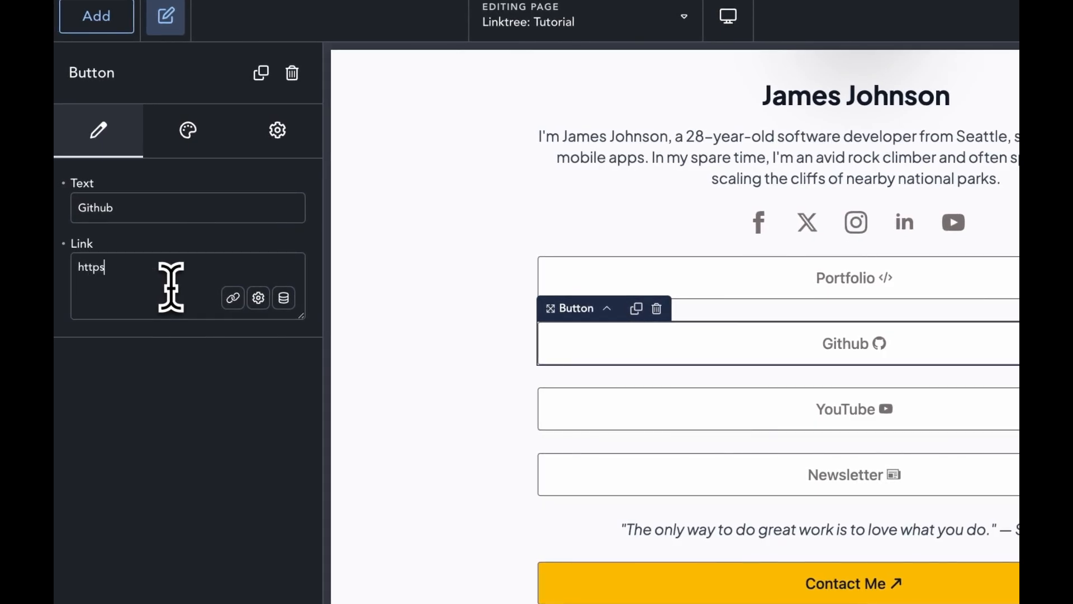
type(":?")
key("BackSpace")
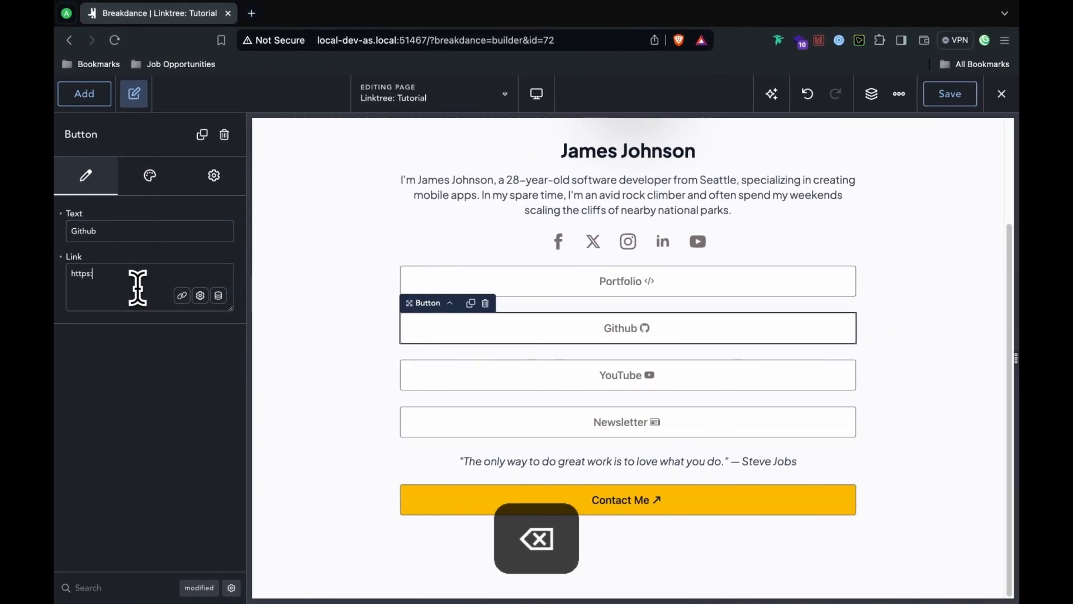
type("//github.com")
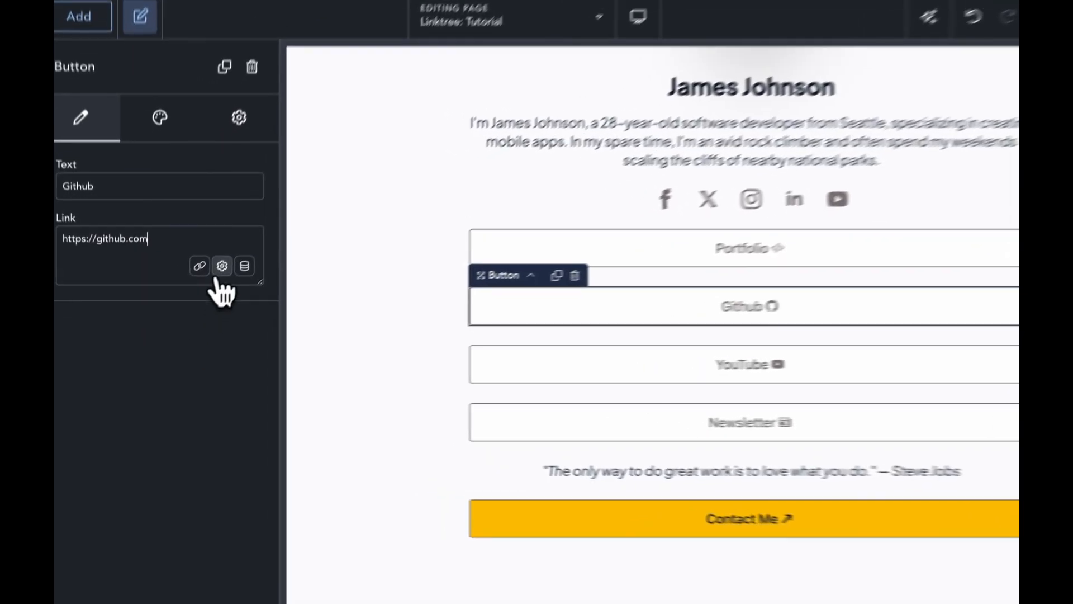
left_click(201, 295)
Step: Make the Github, YouTube and Newsletter links open in a new tab
left_click(204, 360)
left_click(519, 369)
left_click(237, 246)
left_click(251, 335)
left_click(562, 429)
left_click(237, 246)
left_click(251, 336)
left_click(851, 320)
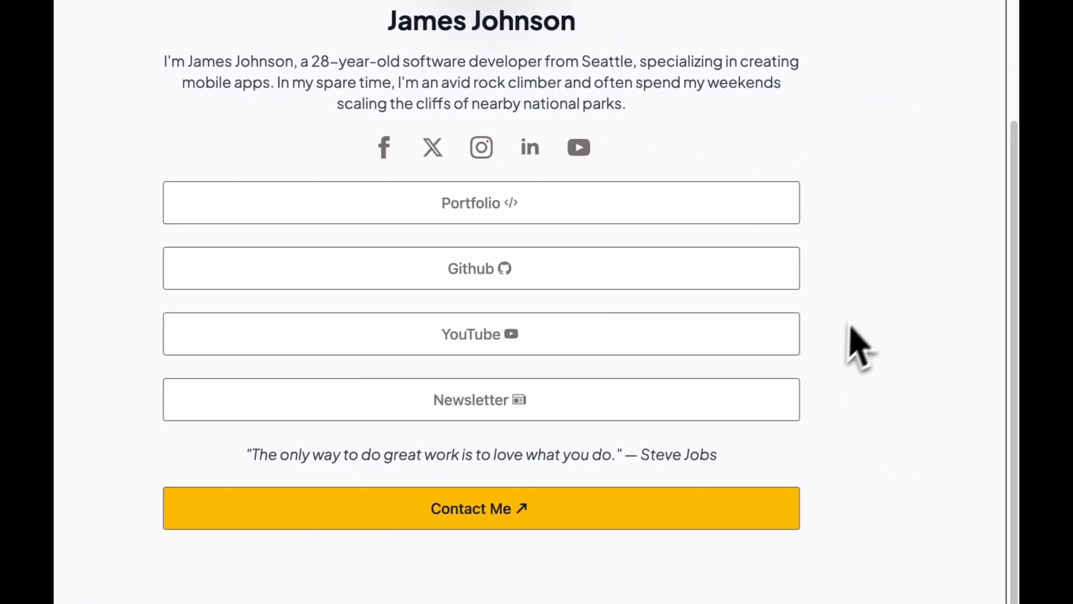
Step: Copy the Contact Me button's grey outline colour value from its custom style settings
left_click(488, 514)
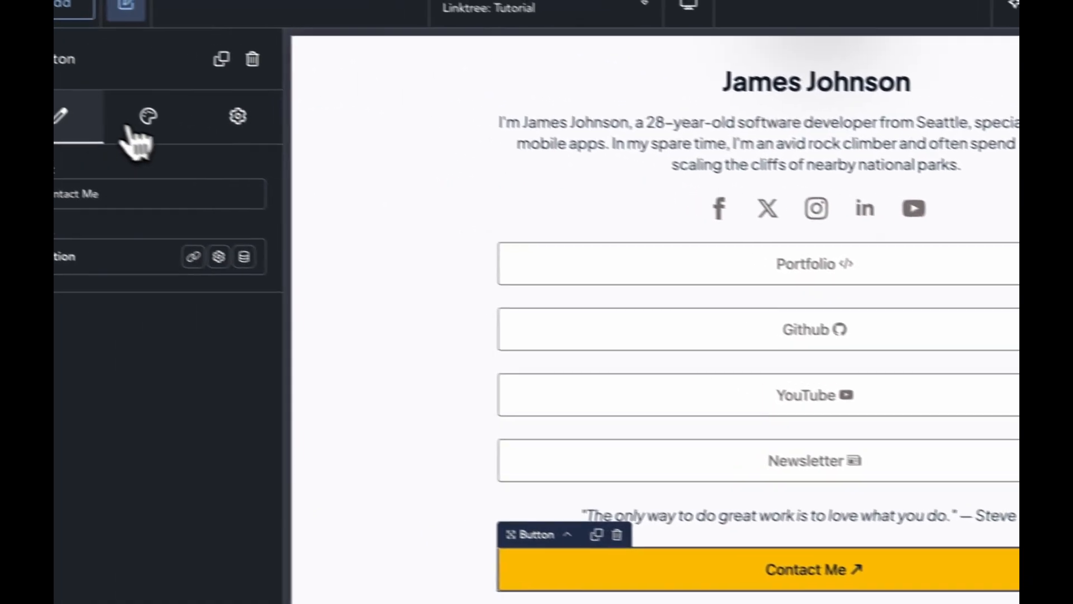
left_click(148, 118)
left_click(283, 353)
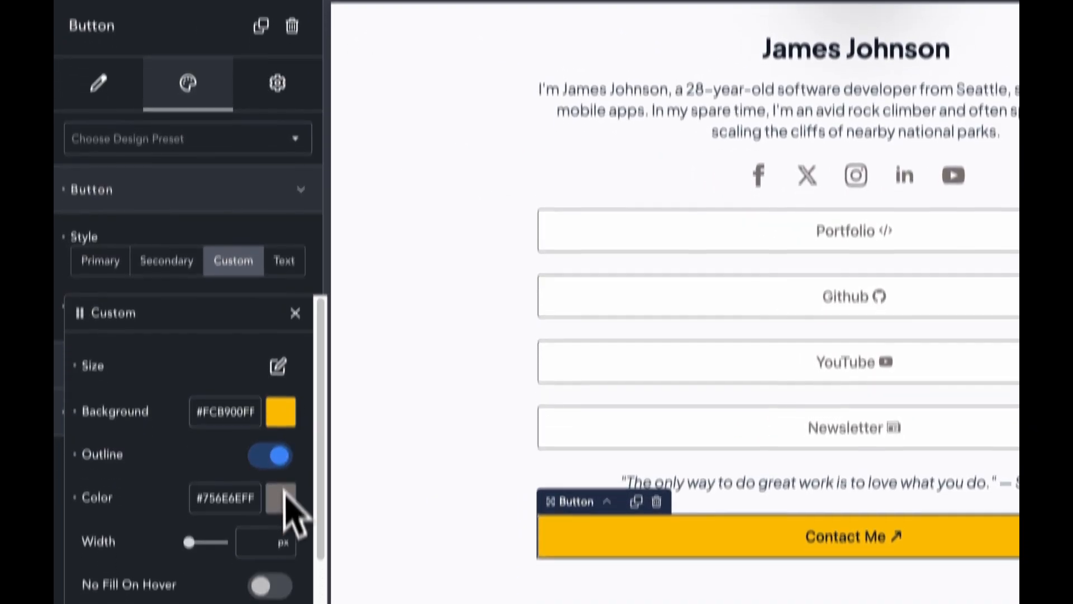
double_click(220, 452)
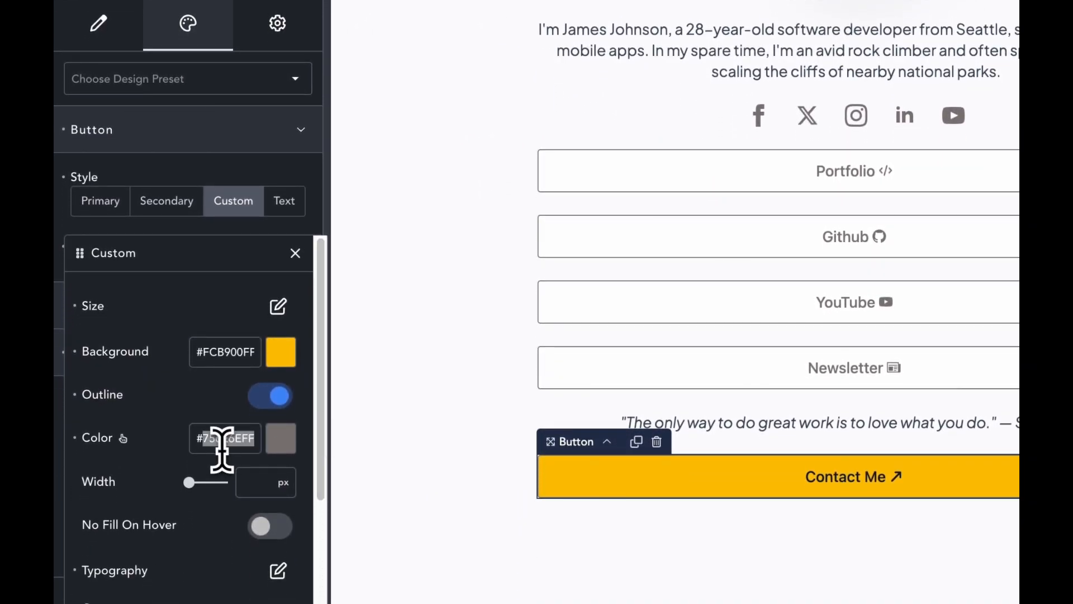
right_click(226, 452)
left_click(283, 252)
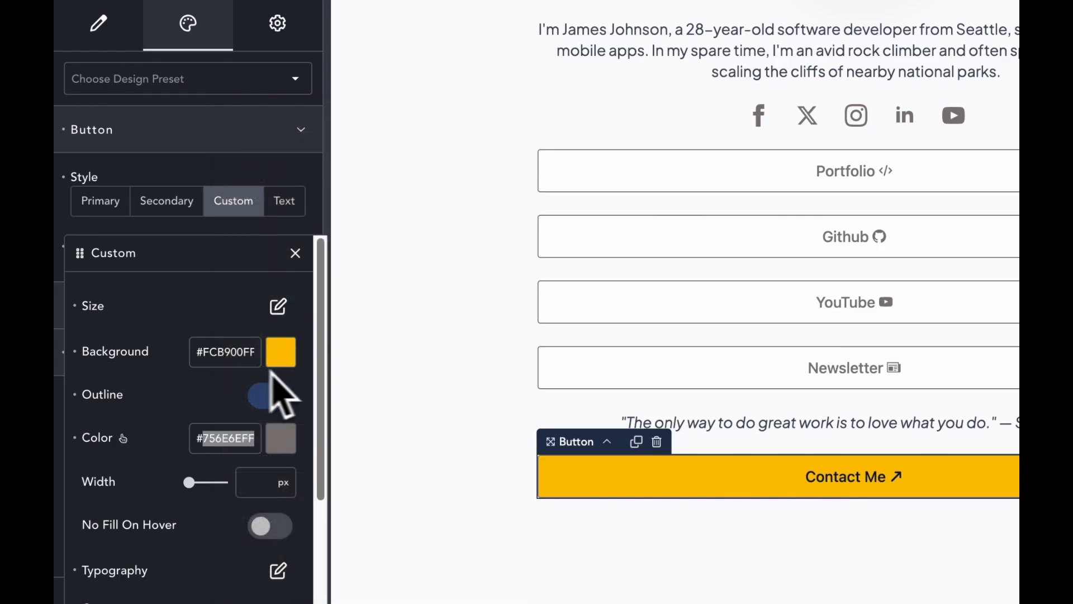
Step: Open the Contact Me button's Typography settings to edit its text colour
left_click(278, 306)
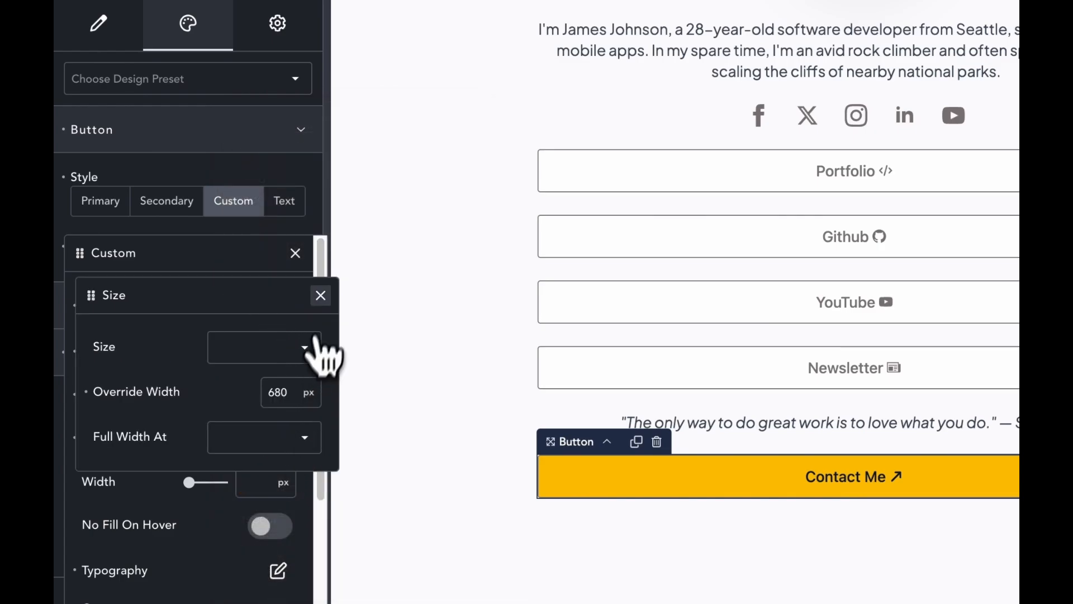
left_click(320, 296)
left_click_drag(319, 346, 323, 417)
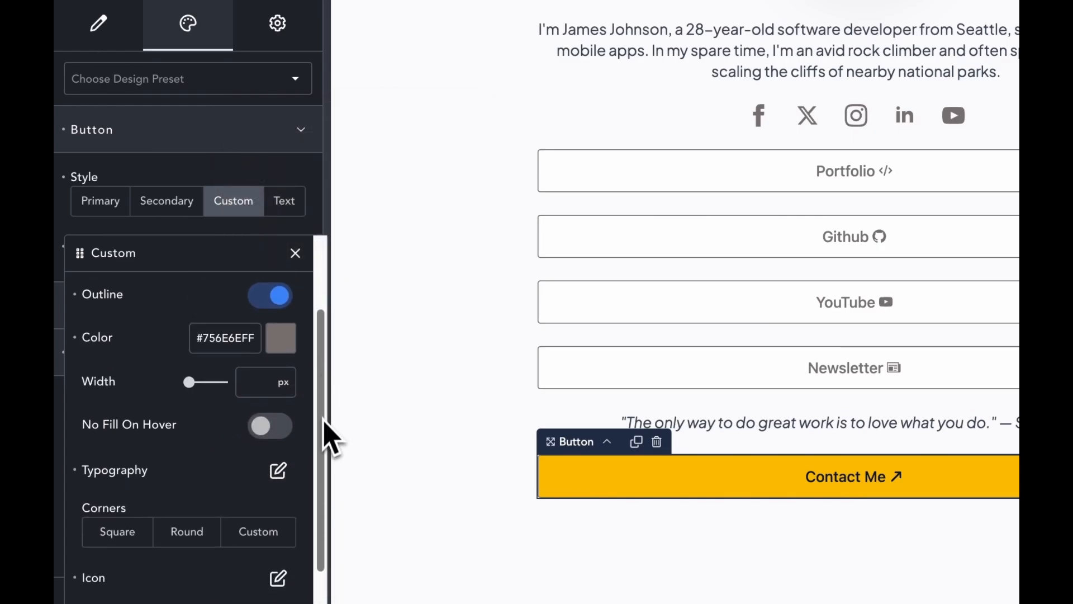
left_click(278, 470)
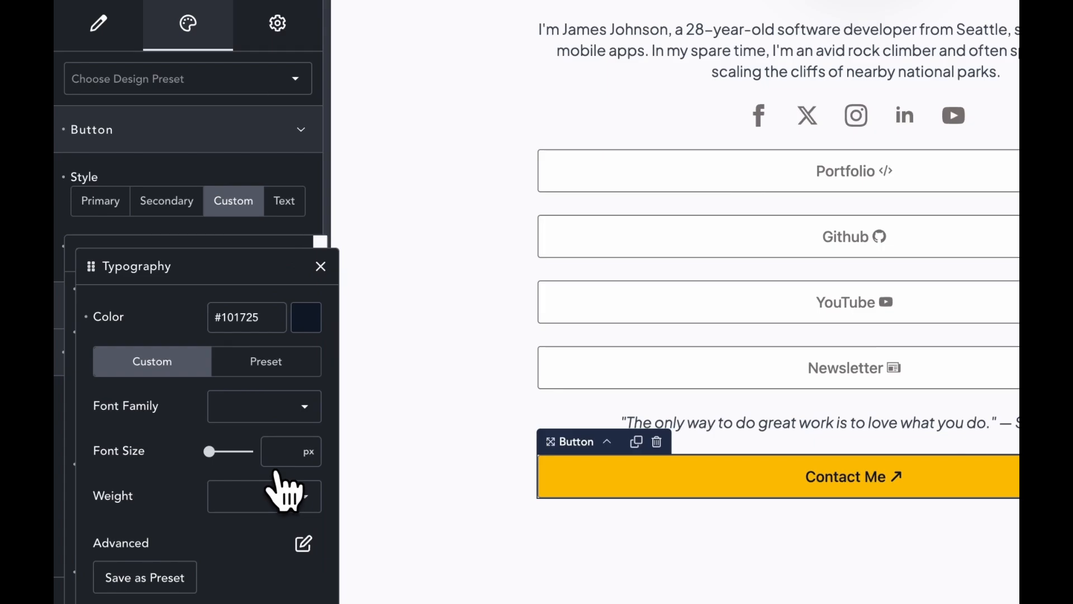
right_click(262, 327)
Step: Paste #756E6EFF as the text colour, then darken it to a brownish-grey #5F4545
left_click(305, 271)
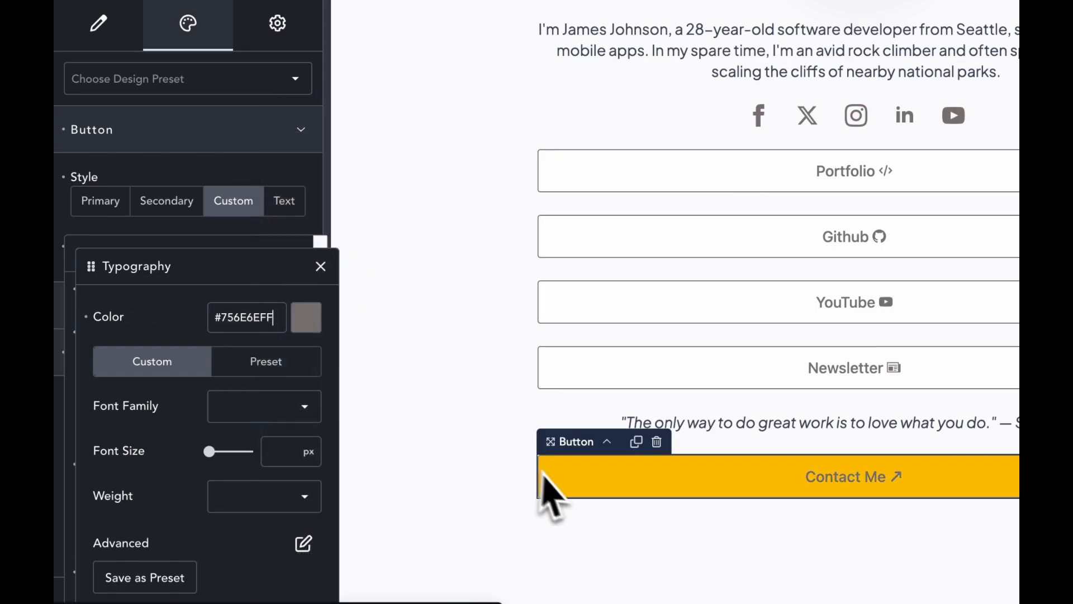
left_click(305, 319)
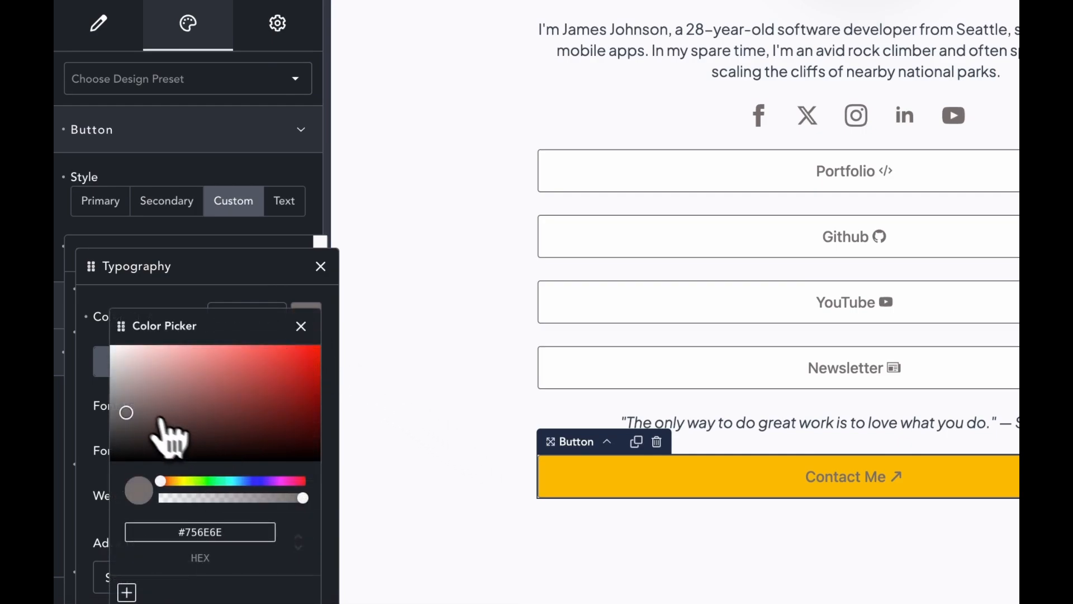
left_click_drag(136, 405, 165, 425)
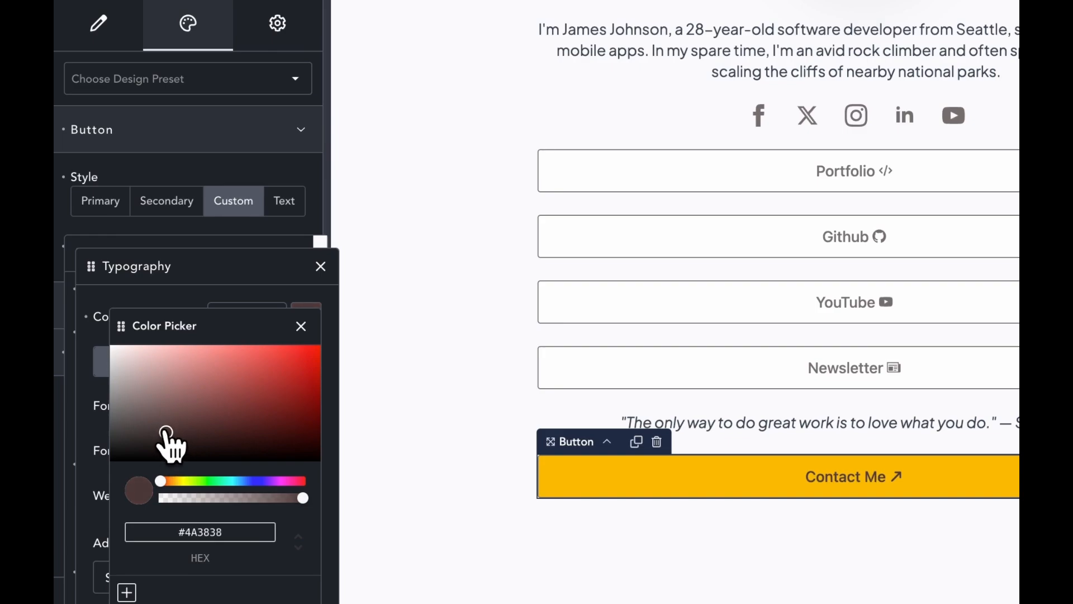
left_click_drag(171, 426, 170, 421)
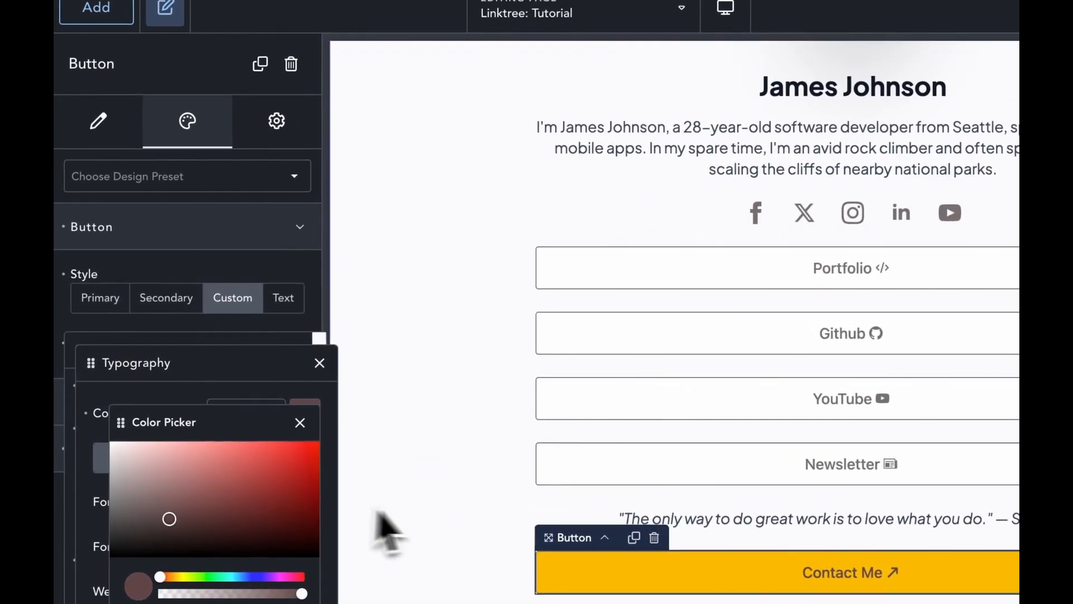
left_click(333, 463)
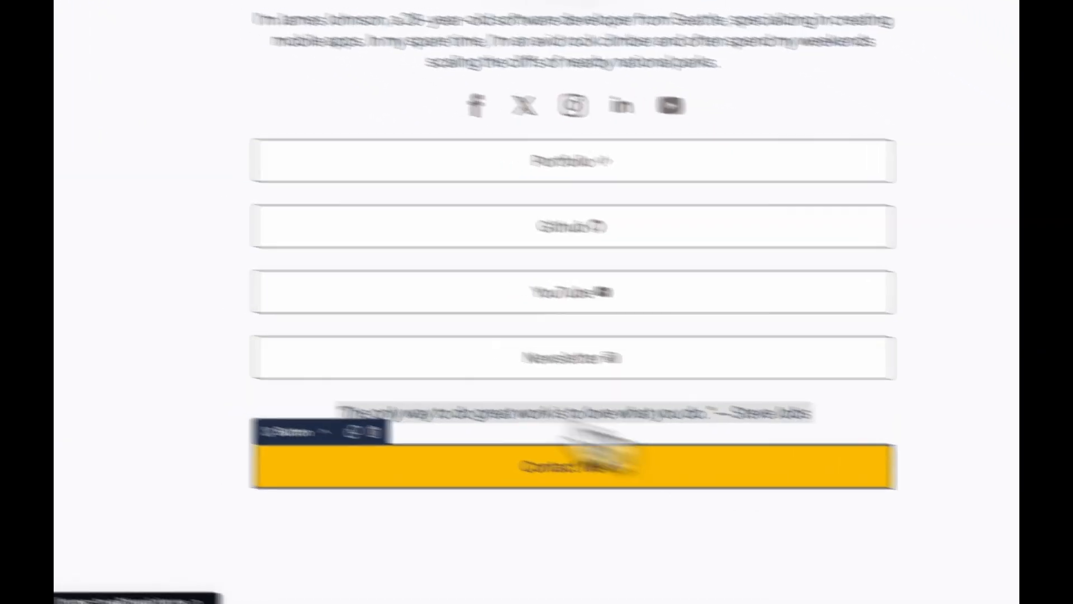
Step: Reselect the Contact Me button and reopen its custom style settings
left_click(629, 463)
left_click(279, 297)
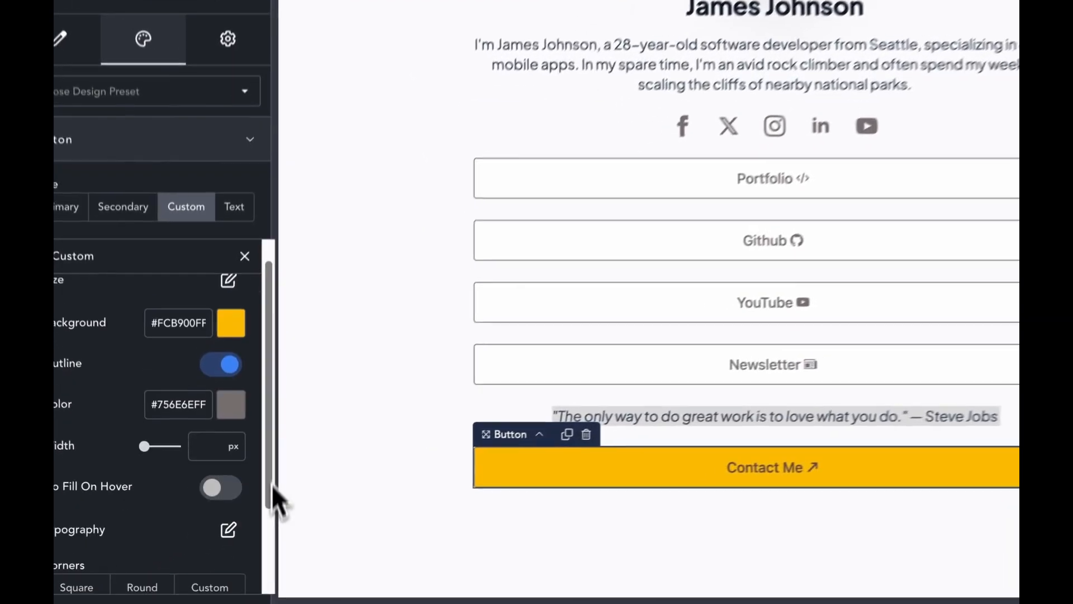
scroll(245, 526, "down", 2)
Step: Copy the #5F4545FF text colour and paste it into the Contact Me button's outline colour
left_click(214, 511)
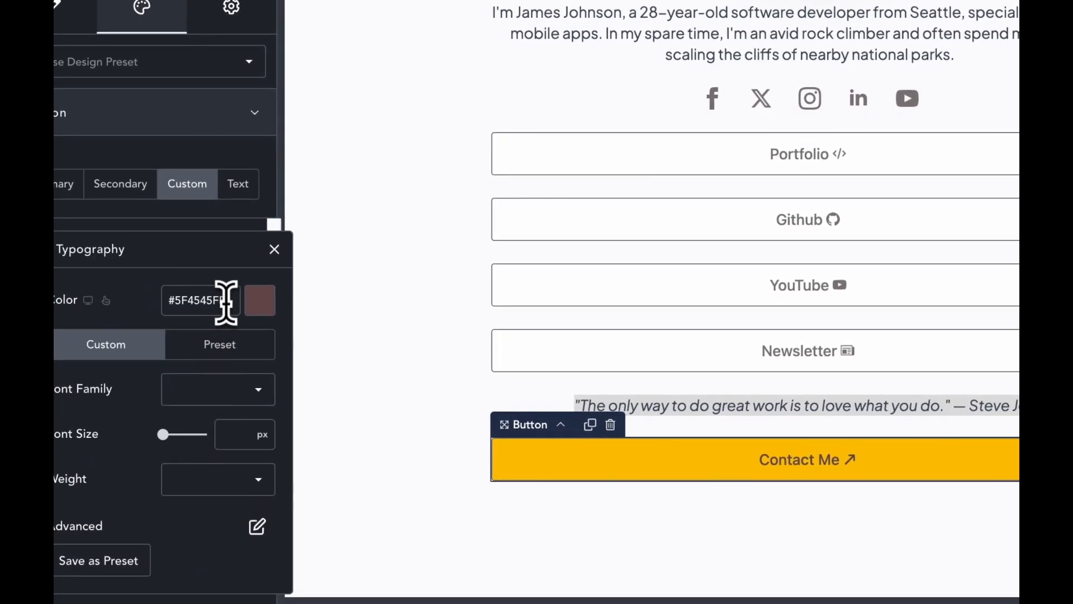
right_click(229, 321)
left_click(252, 233)
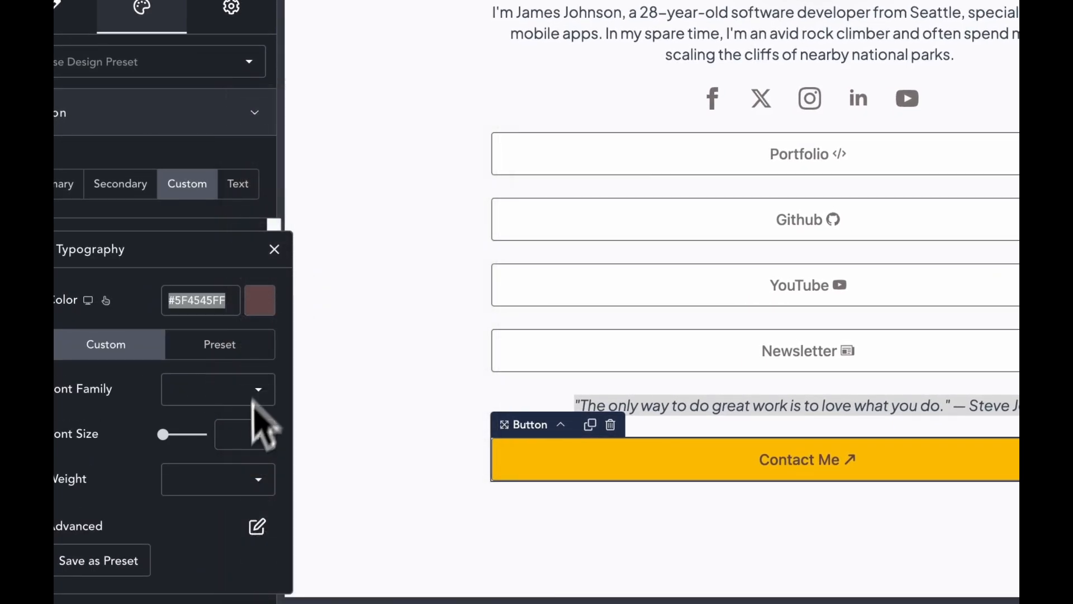
left_click(274, 249)
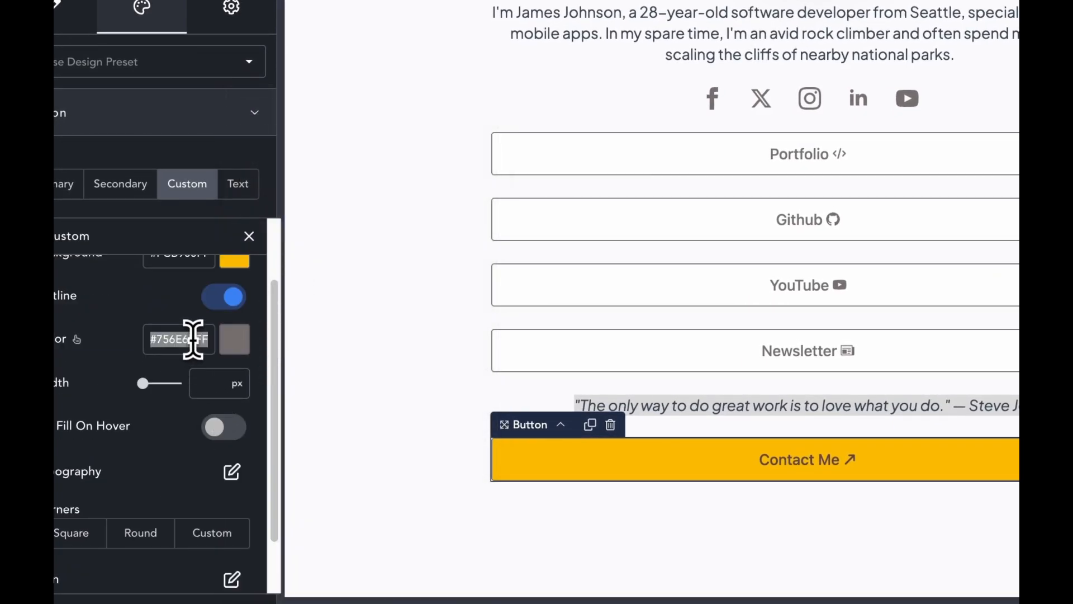
right_click(193, 339)
left_click(239, 257)
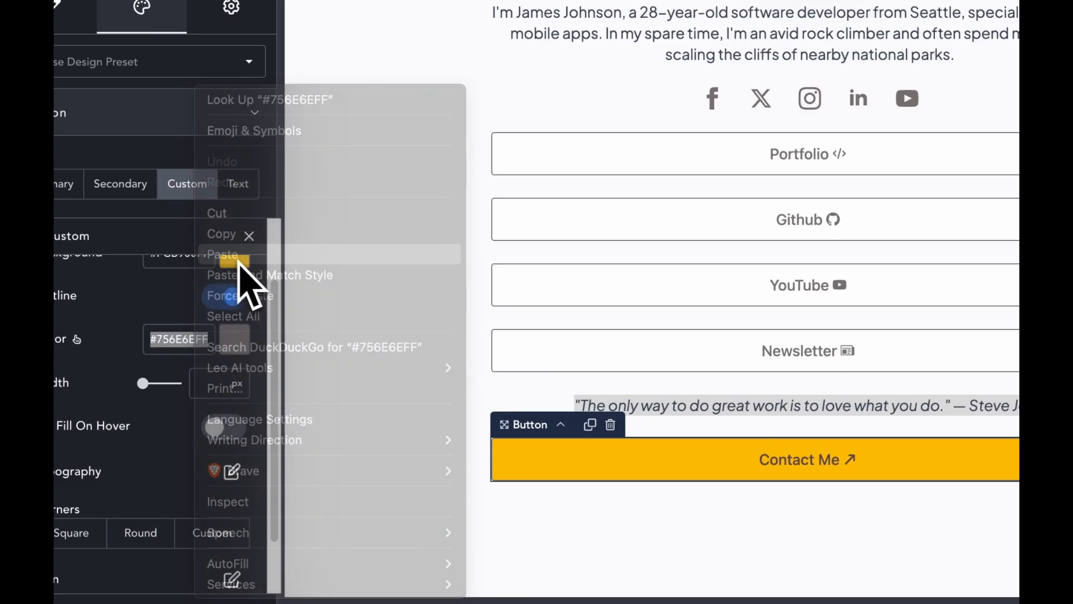
left_click(787, 565)
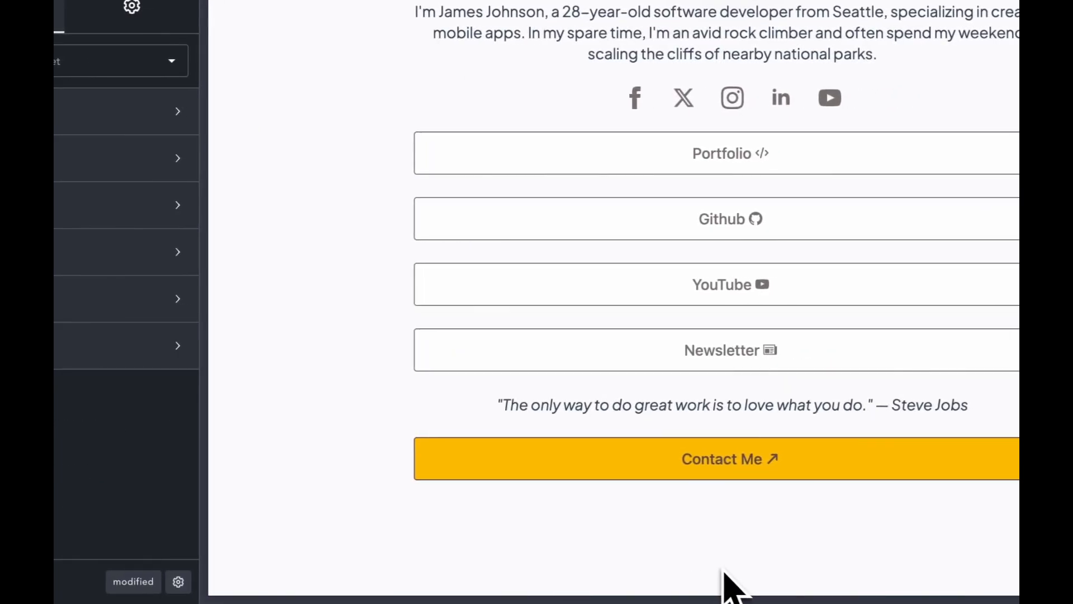
left_click(576, 472)
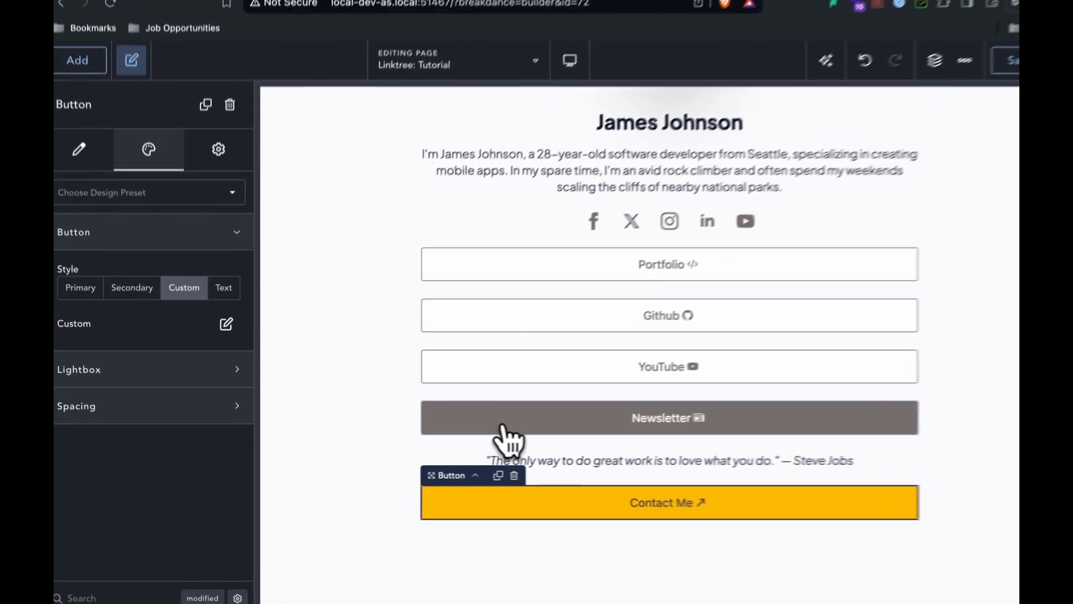
Step: Save the page and exit the builder to the live frontend
left_click(957, 96)
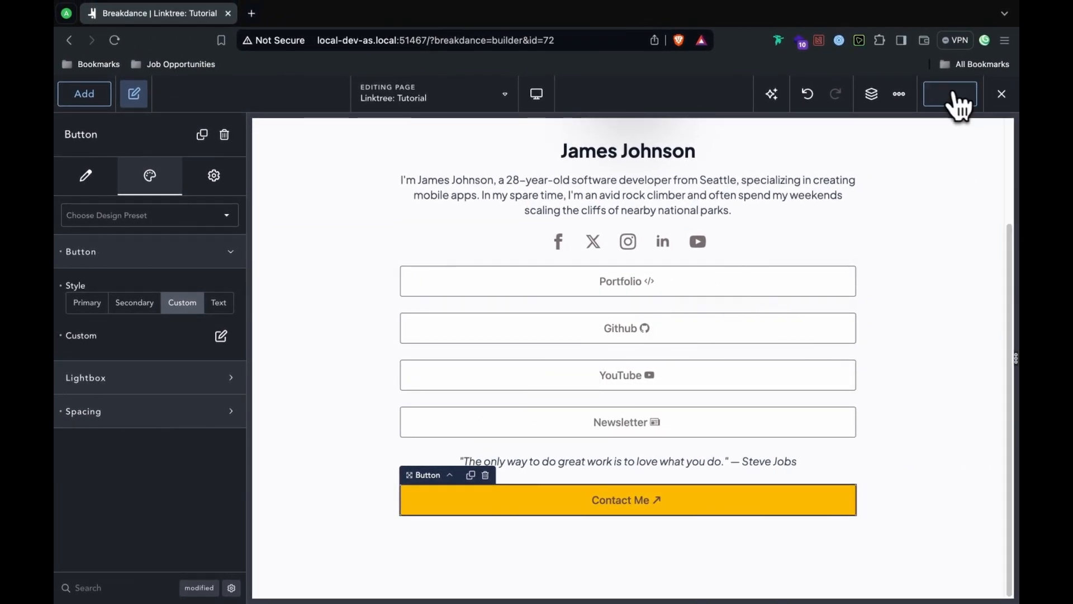
left_click(998, 96)
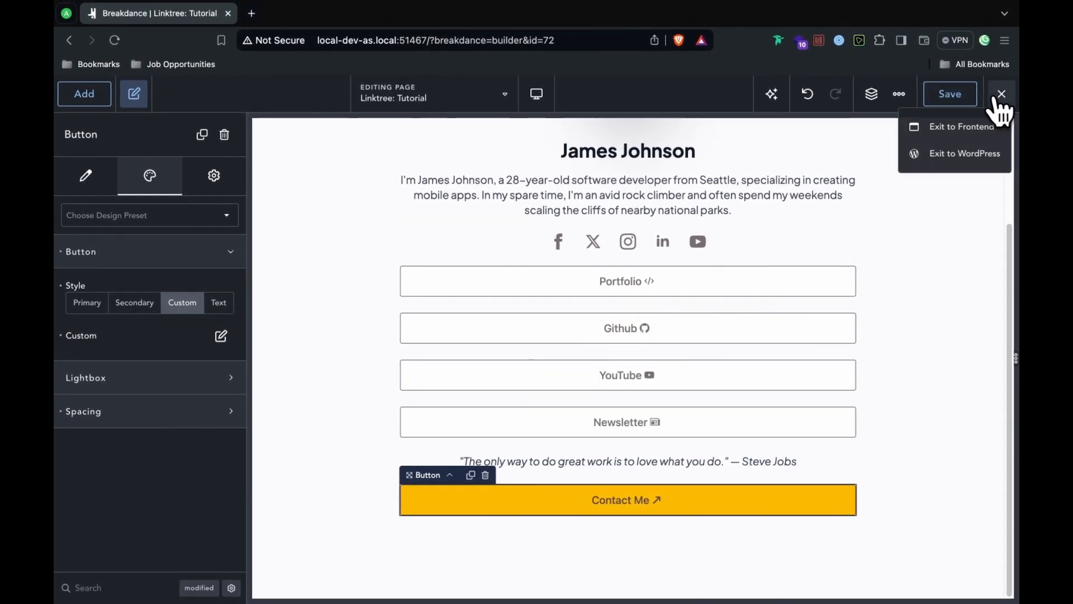
left_click(994, 128)
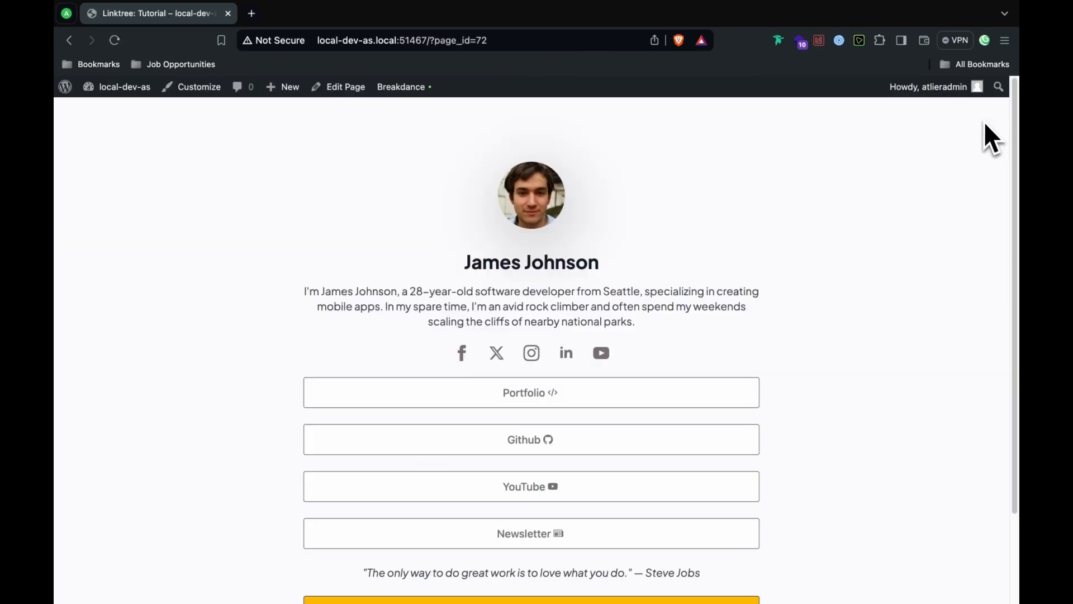
scroll(1005, 280, "down", 3)
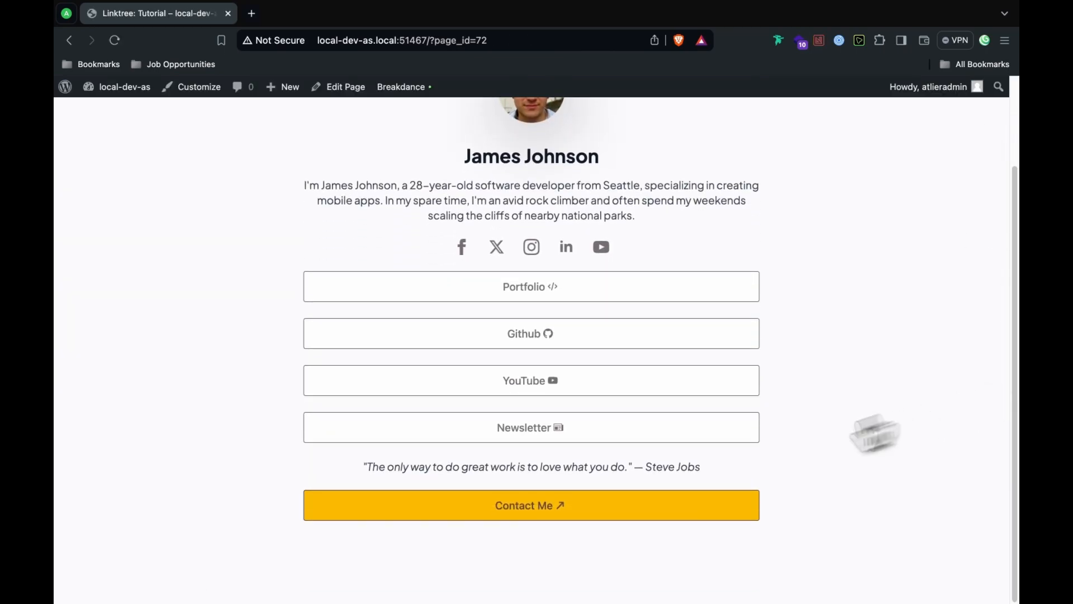
Step: Inspect the Contact Me button and copy its CSS rule from the Styles pane
right_click(628, 514)
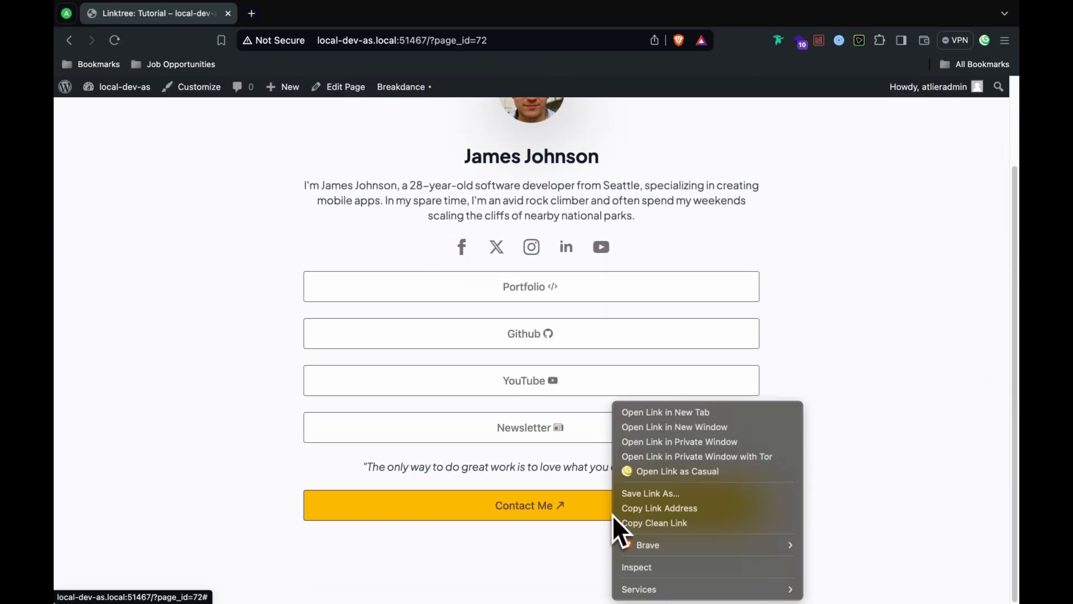
left_click(645, 568)
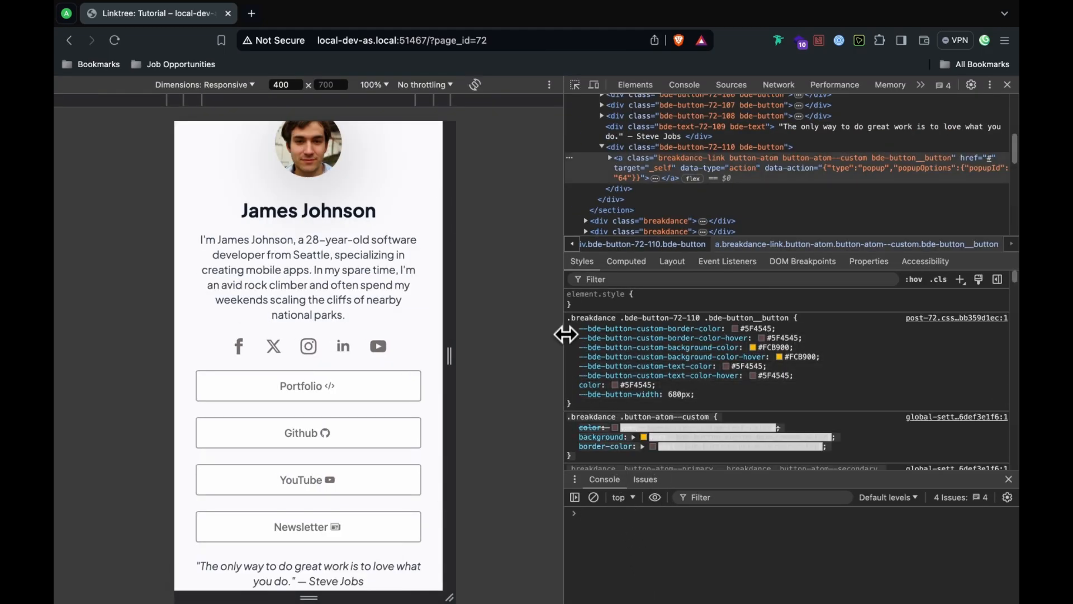
right_click(600, 320)
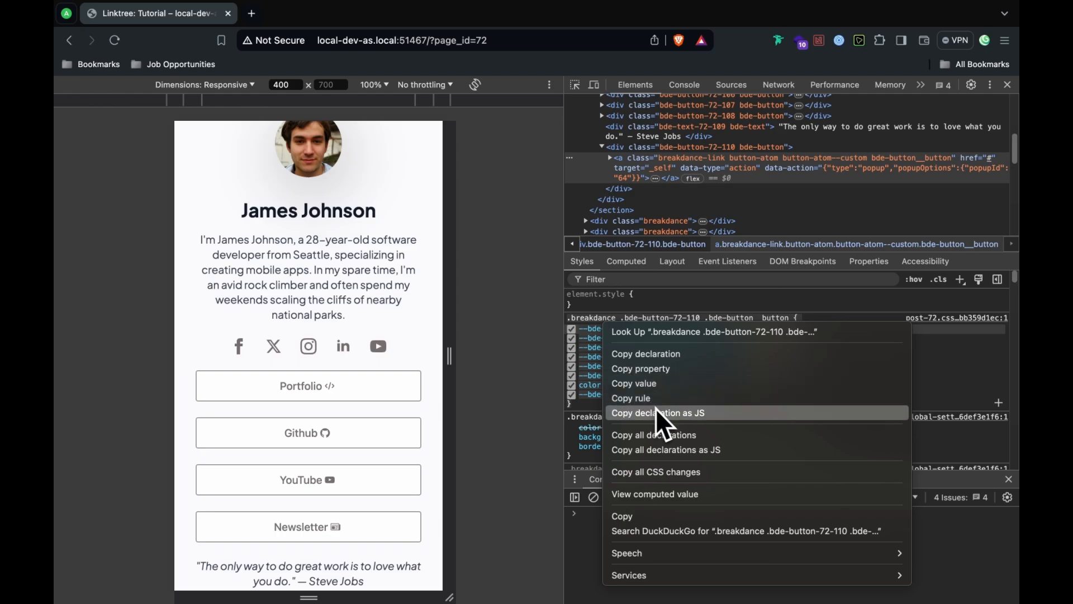
left_click(648, 514)
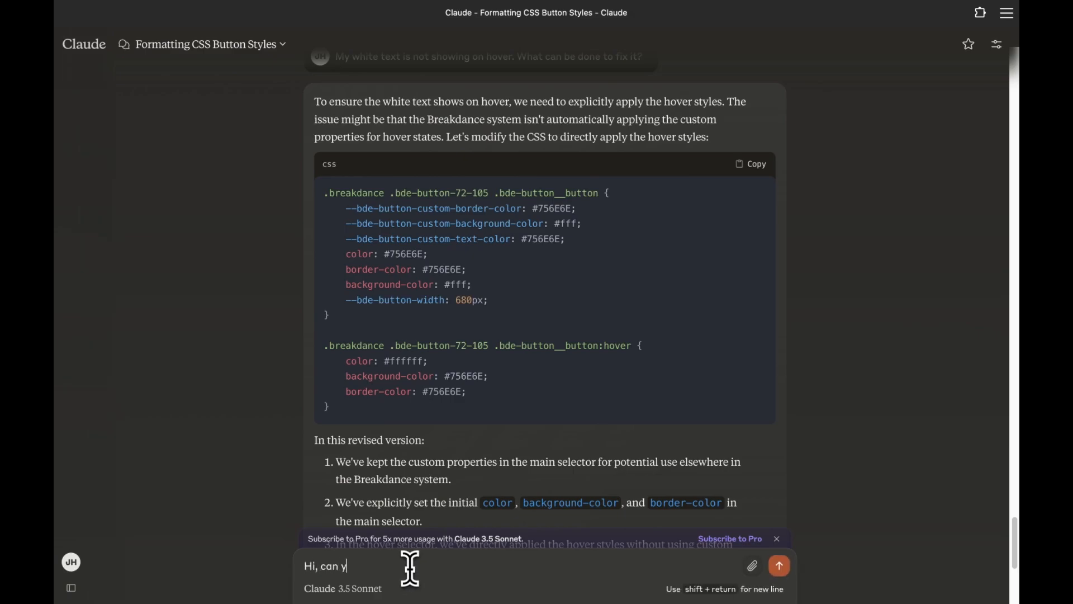
Step: Send Claude a hover-CSS request with the Contact Me button's CSS pasted in
key("BackSpace")
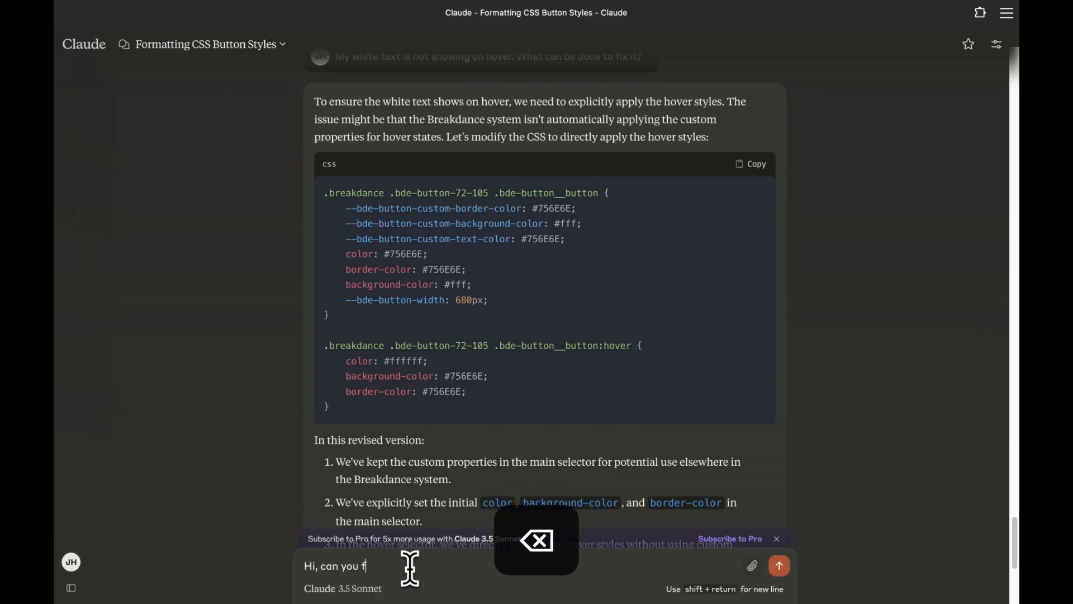
type("ame for this code also:")
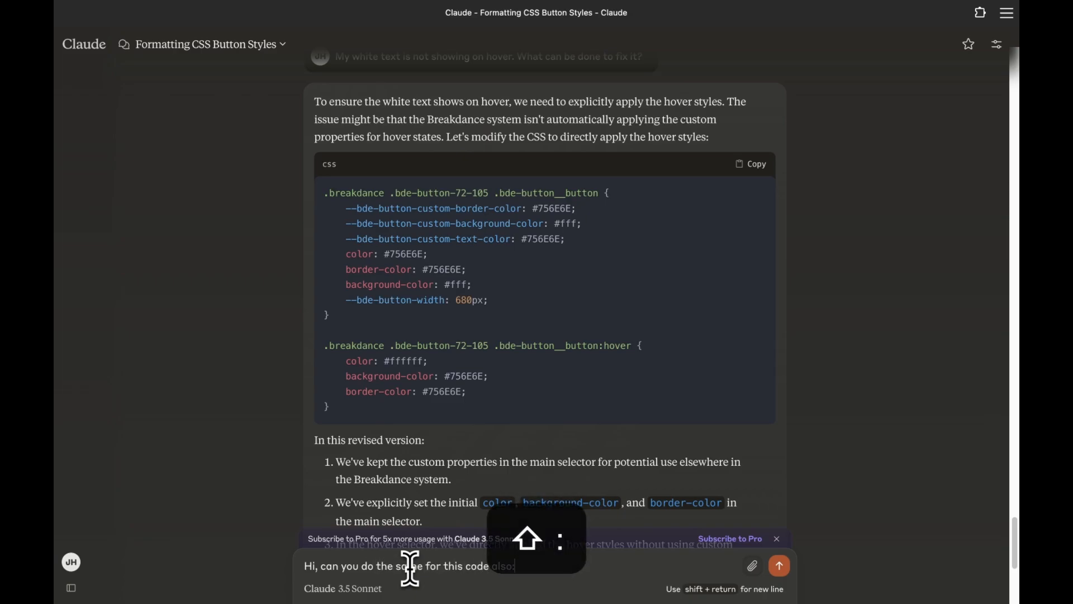
key("shift+Return")
key("super+v")
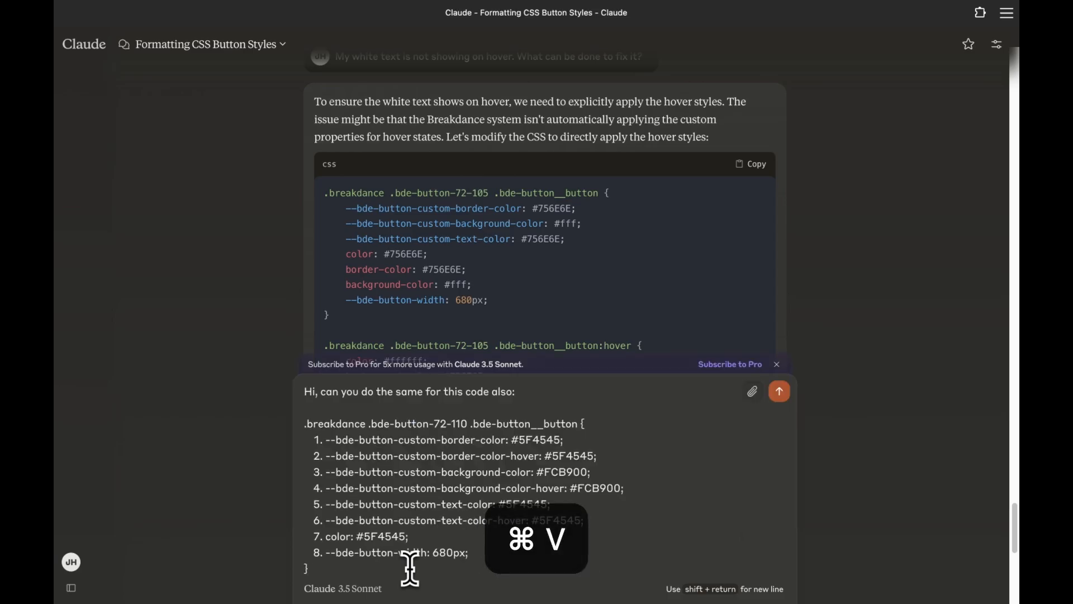
key("Return")
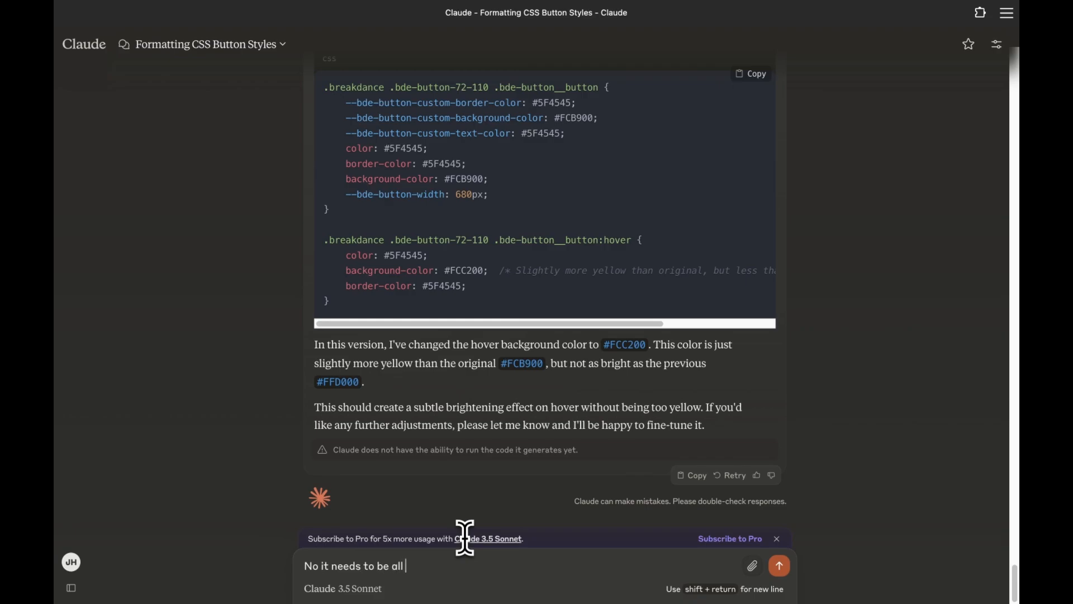
Step: Ask Claude for a lighter #FDCB4C hover yellow, copy the CSS, and test the contact popup
key("BackSpace")
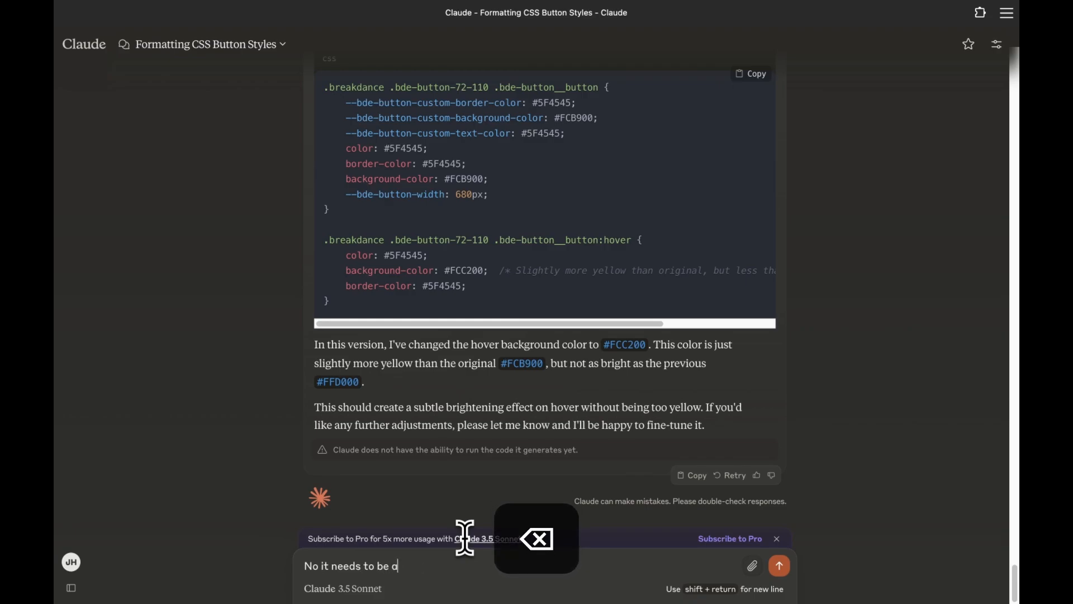
type("ghter shade of yellow than the original")
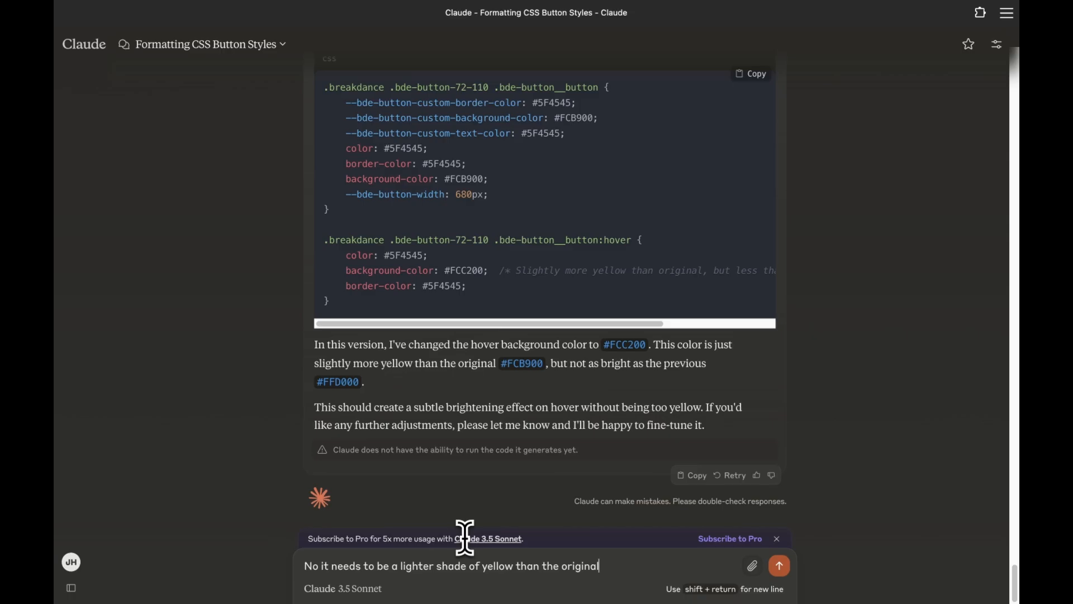
key("Return")
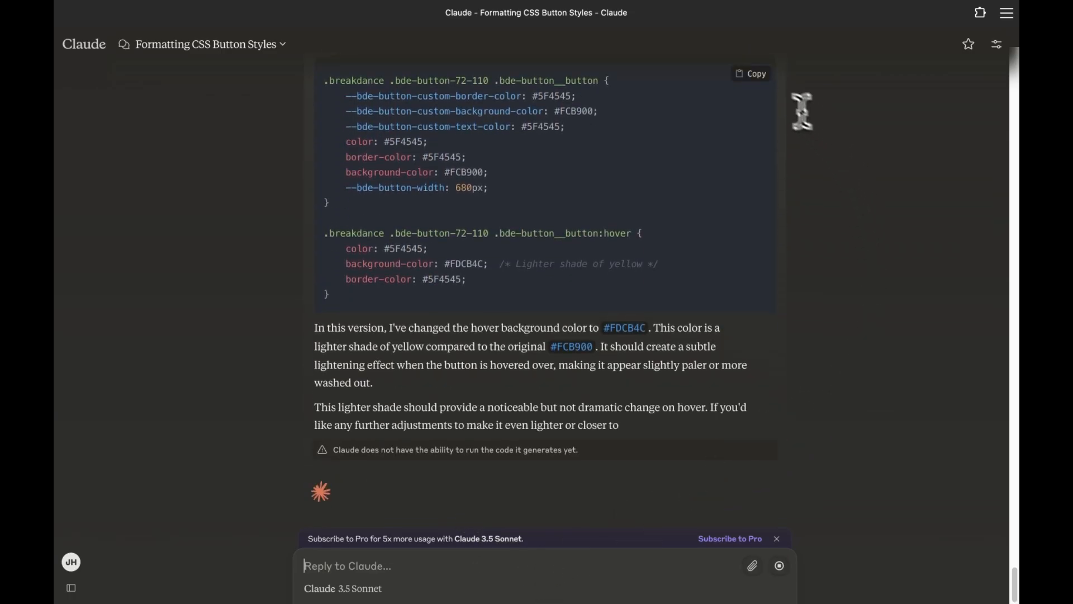
left_click(760, 73)
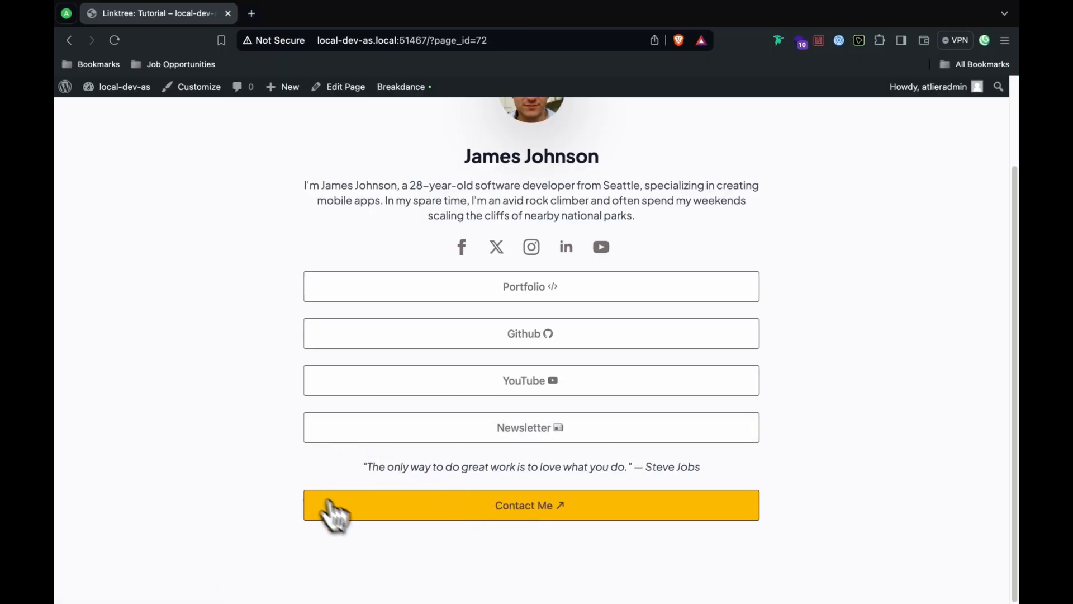
left_click(366, 512)
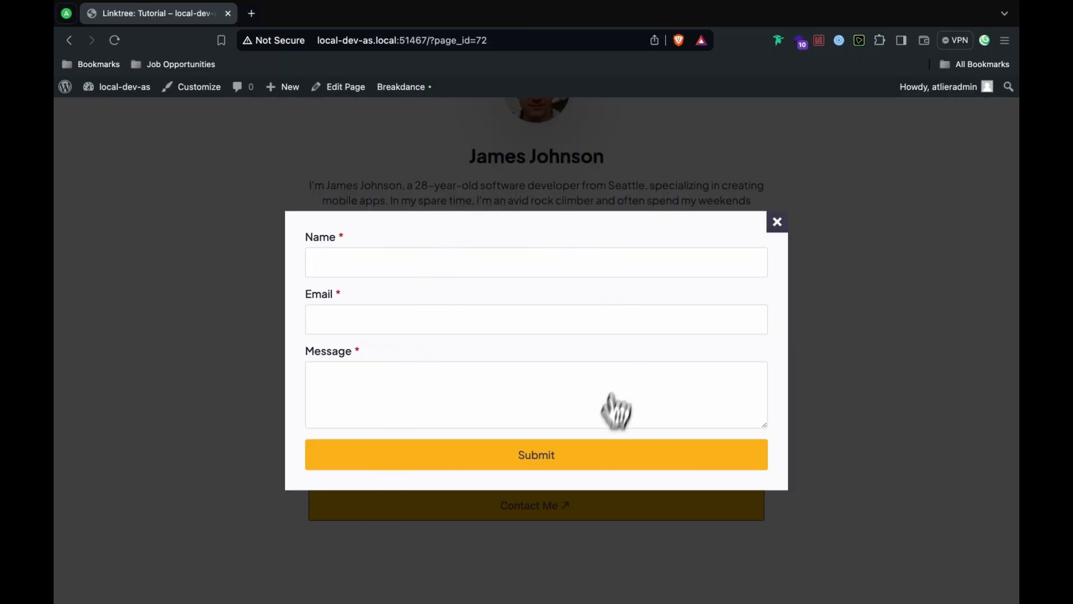
left_click(777, 224)
Step: Paste the prepared CSS, without %%SELECTOR%%, into the Contact Me button's Advanced Custom CSS
mouse_move(404, 87)
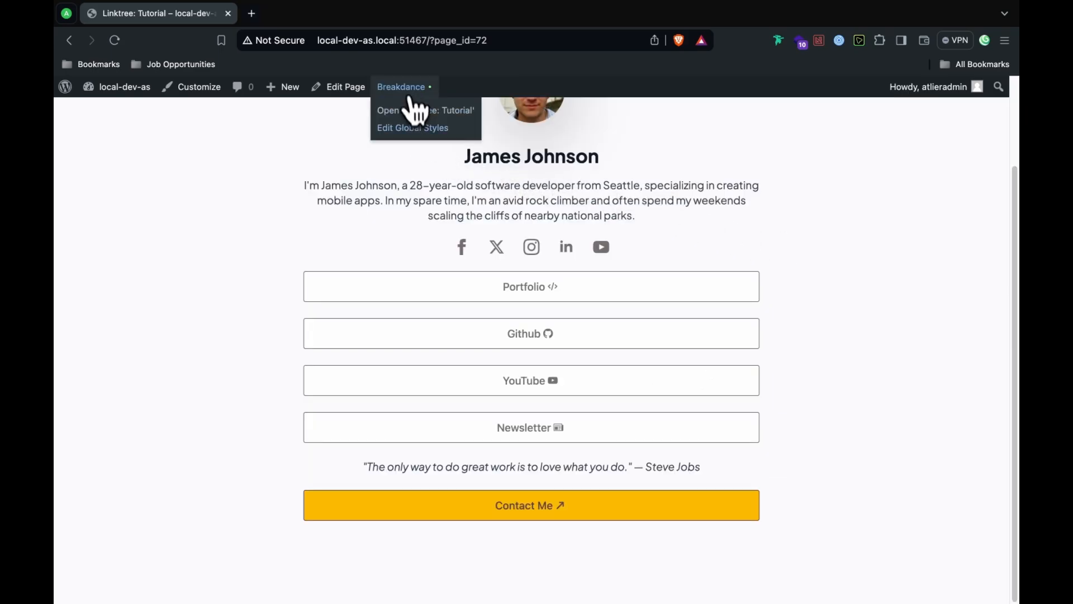
left_click(412, 119)
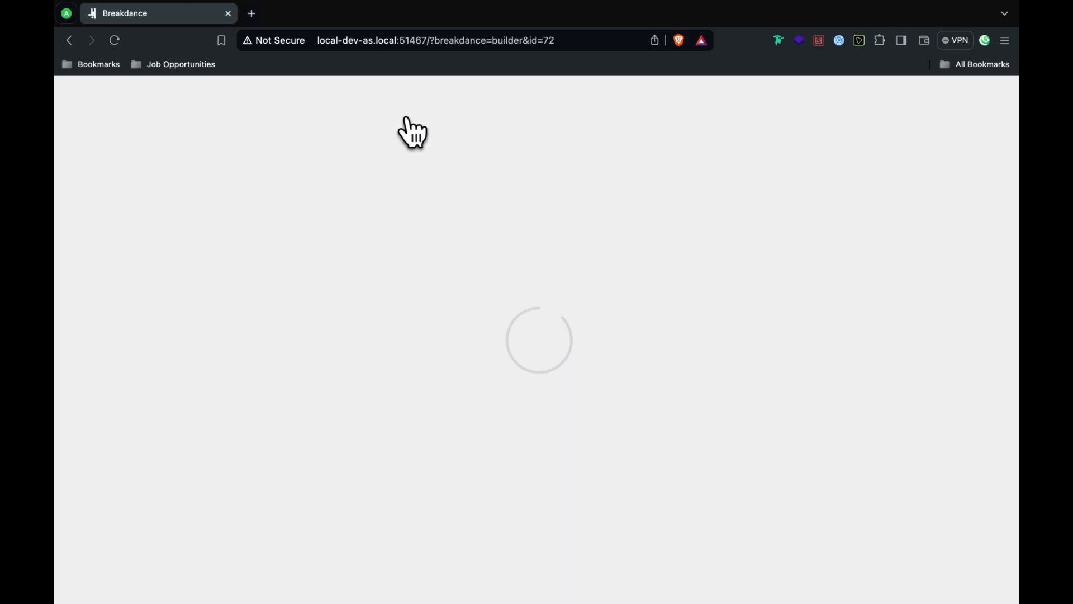
scroll(643, 380, "down", 3)
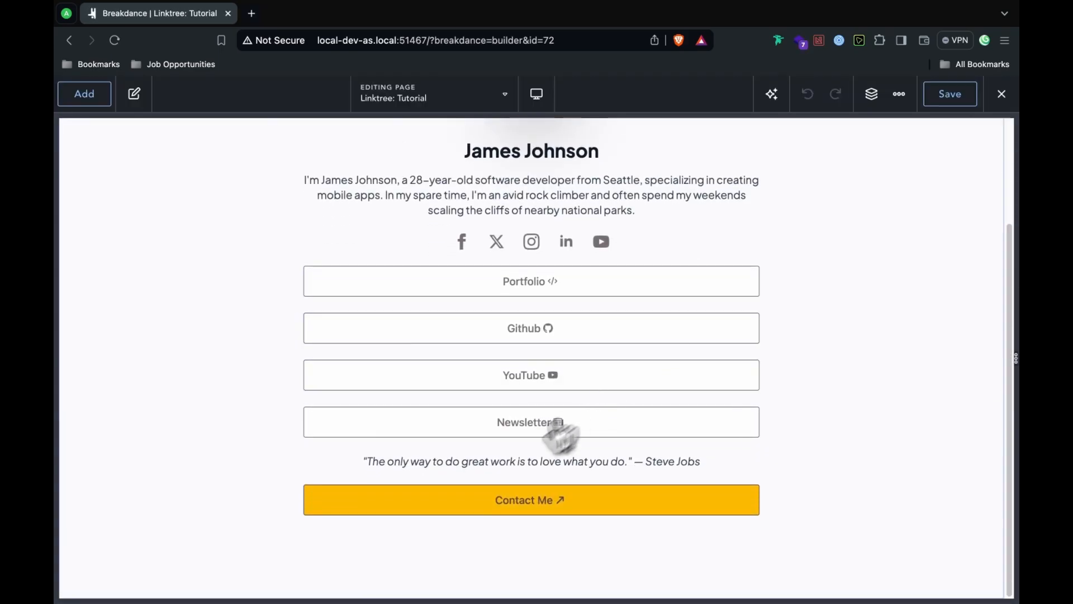
left_click(475, 510)
left_click(226, 180)
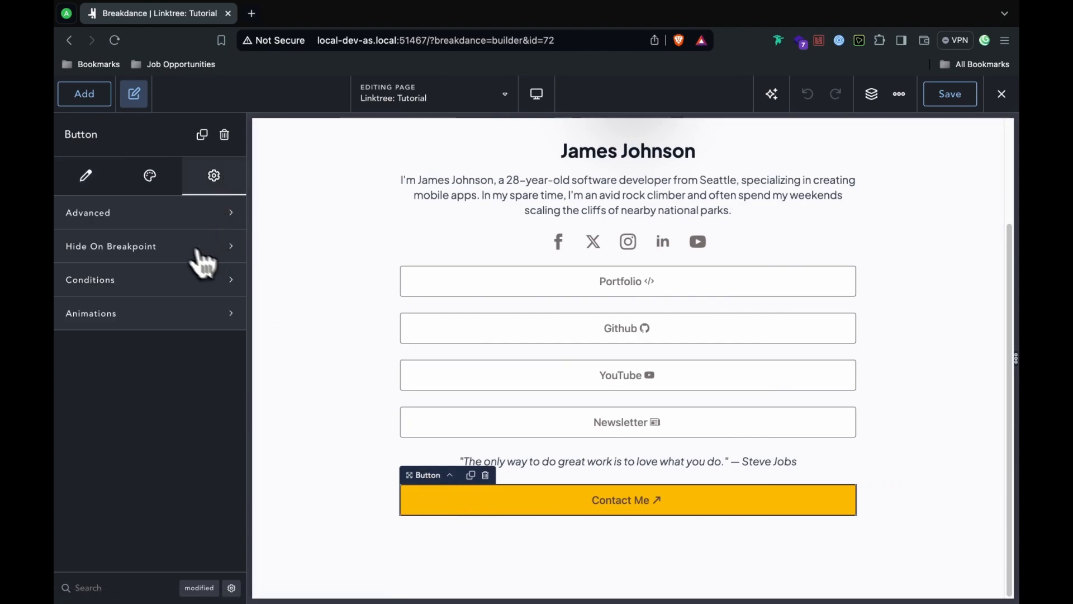
left_click(167, 213)
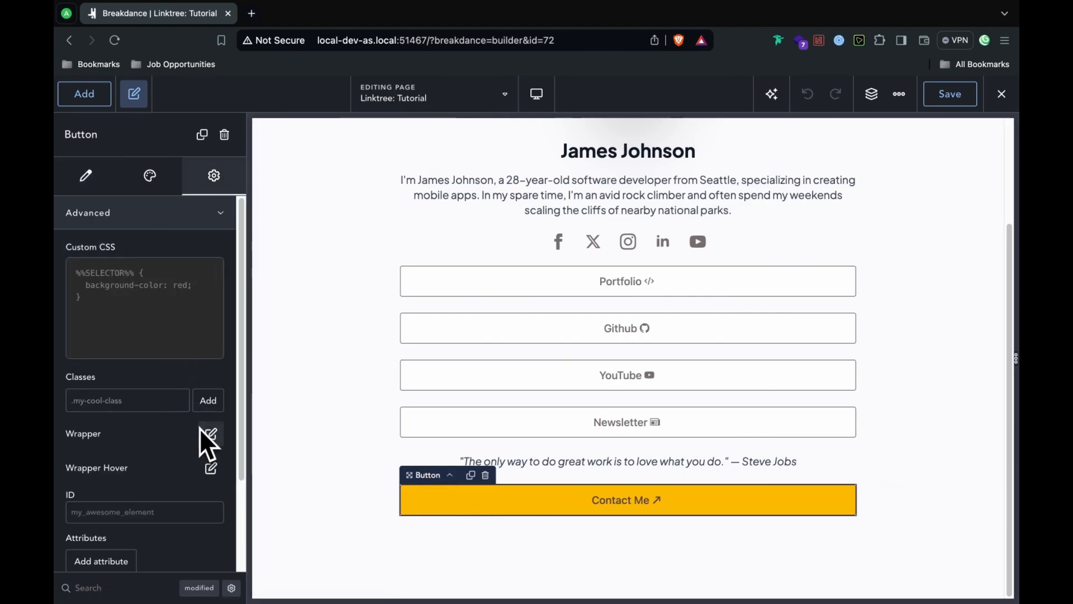
left_click(182, 357)
key("ctrl+v")
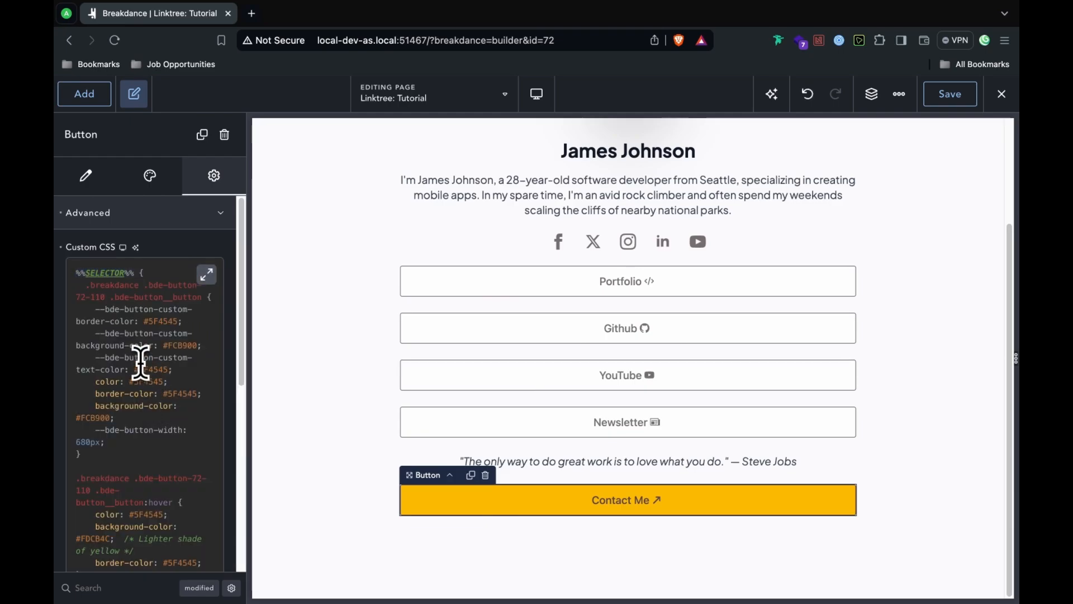
key("super+a")
right_click(142, 364)
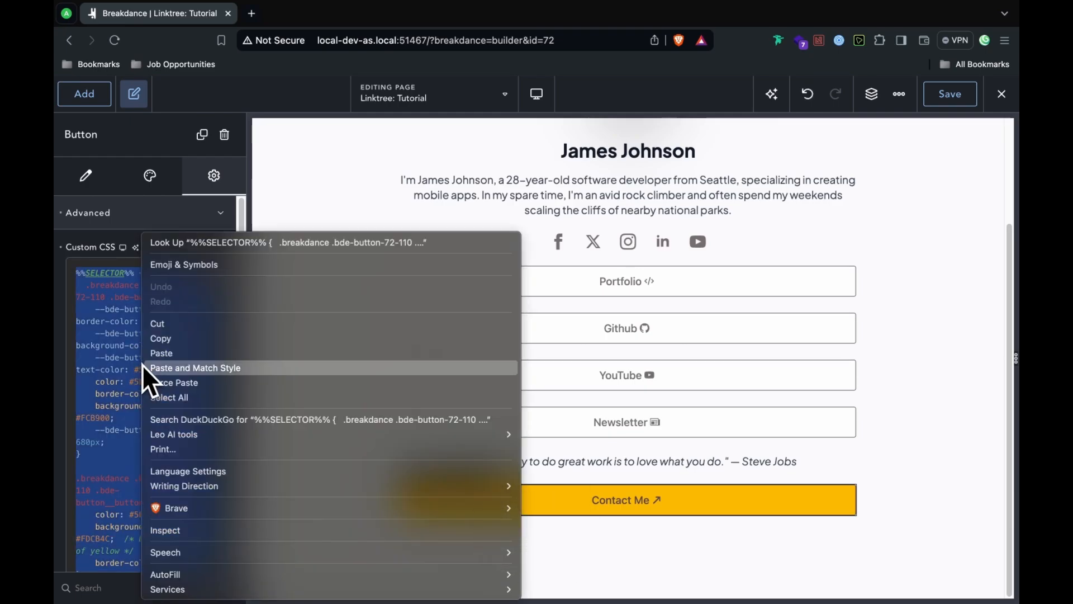
left_click(149, 359)
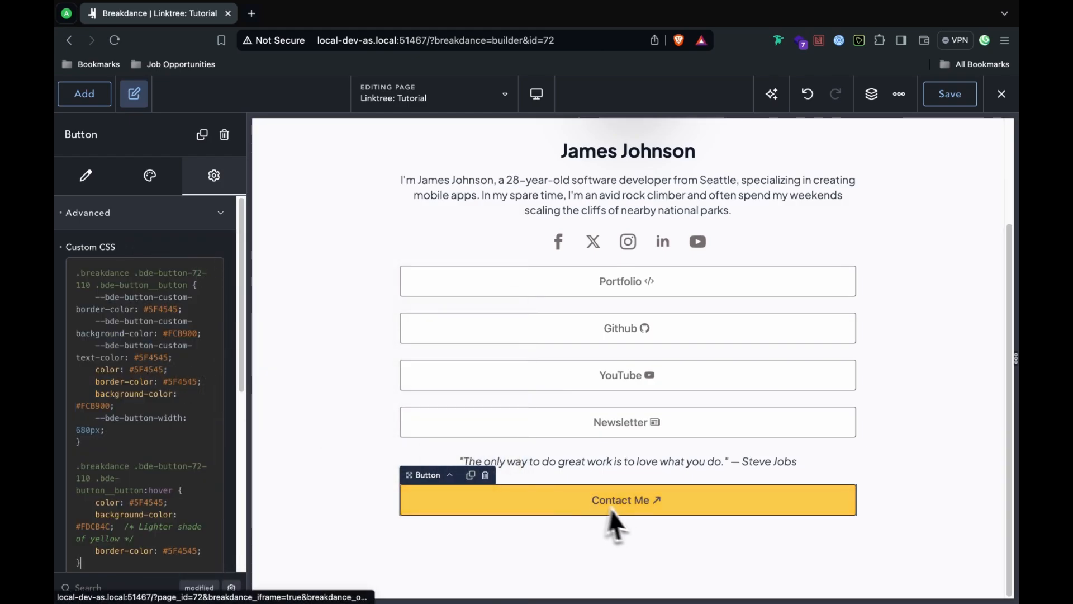
Step: Save the page and exit to the live frontend
left_click(957, 93)
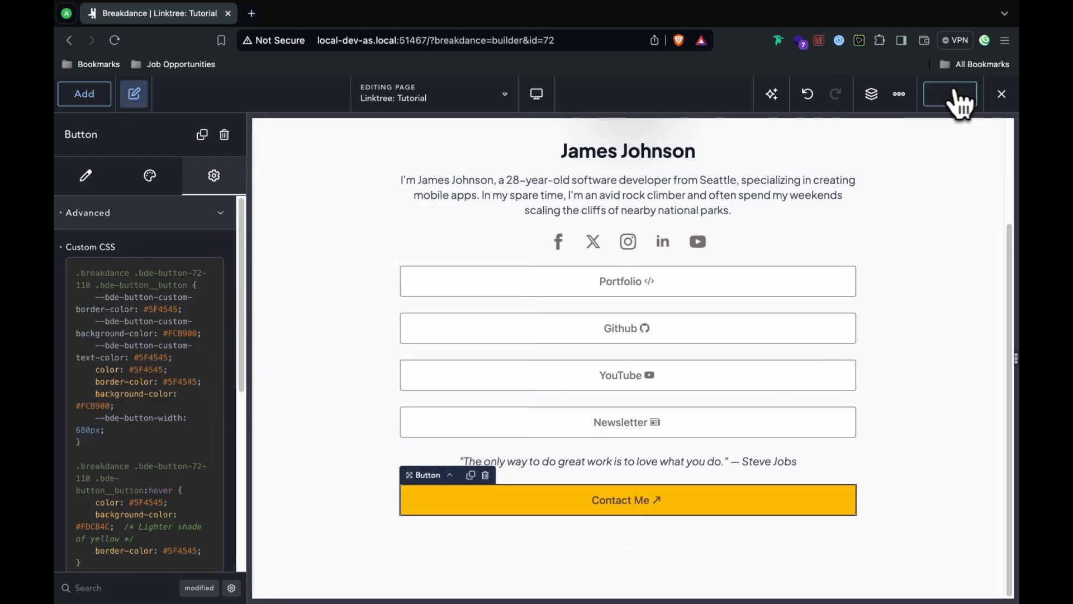
left_click(1000, 95)
left_click(997, 128)
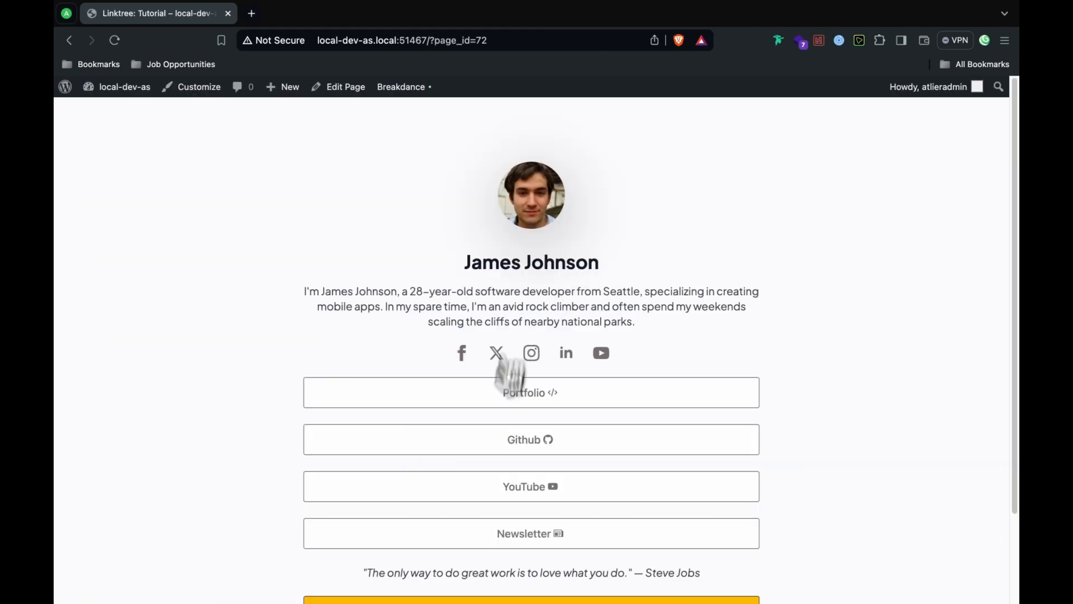
Step: Reopen 'Linktree: Tutorial' in the Breakdance builder from the admin bar and open a new tab
scroll(659, 420, "down", 2)
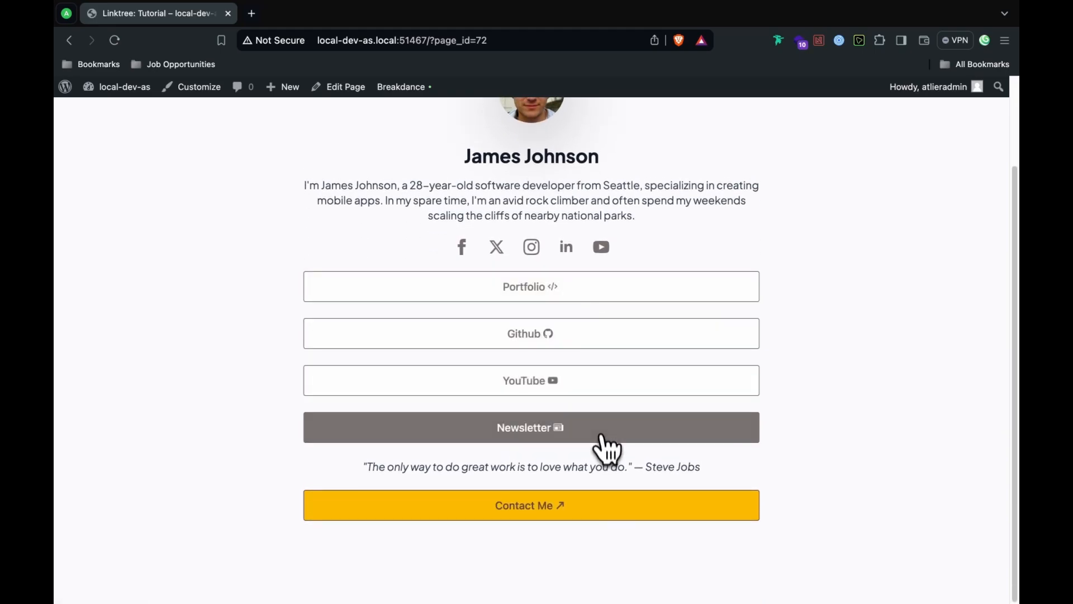
scroll(508, 259, "up", 2)
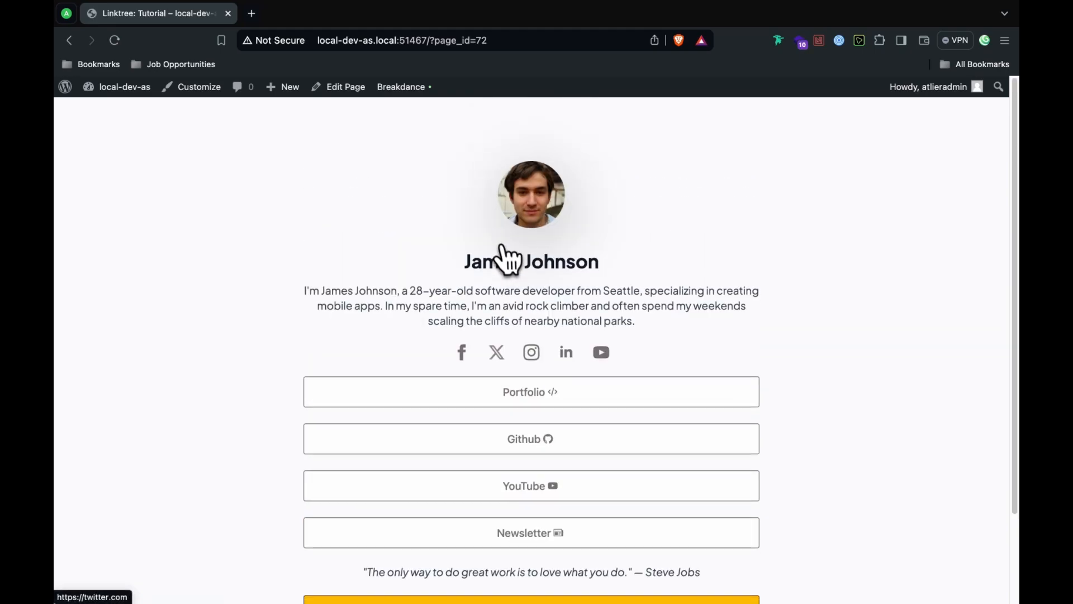
scroll(492, 262, "down", 1)
mouse_move(411, 92)
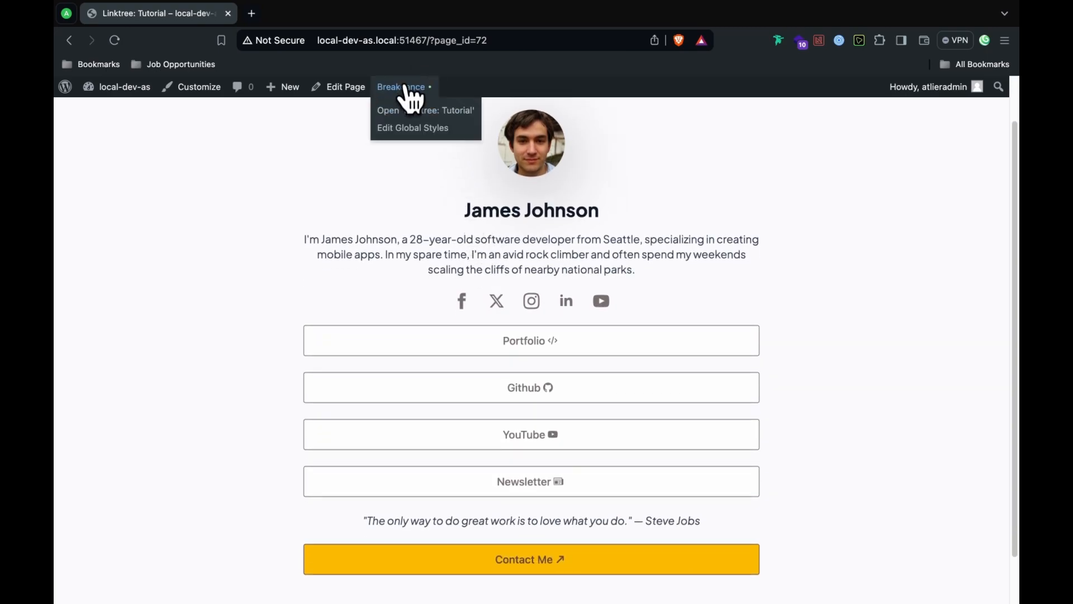
left_click(487, 128)
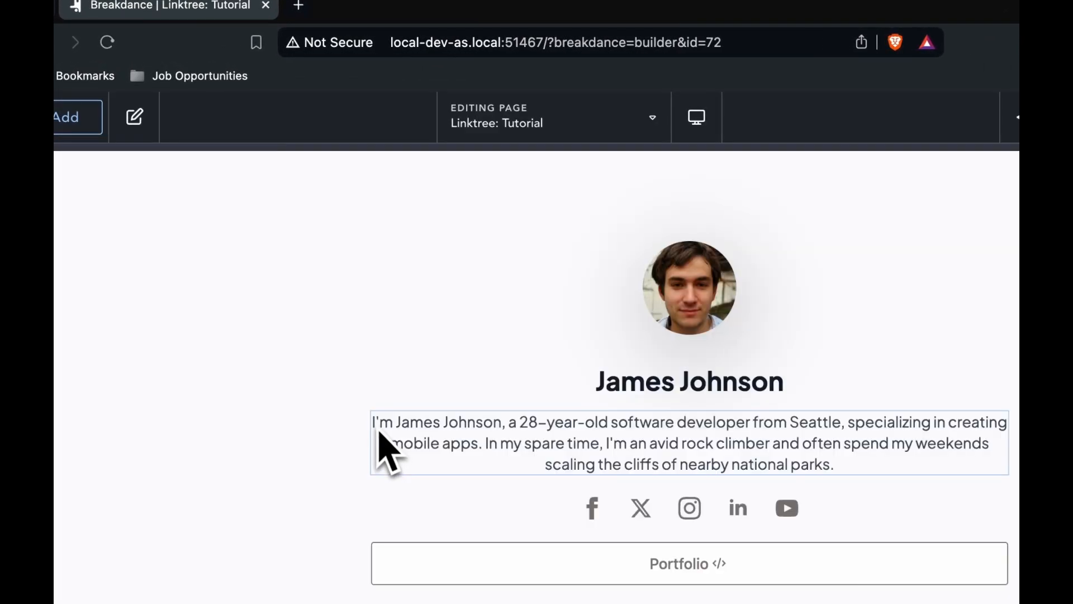
key("super+t")
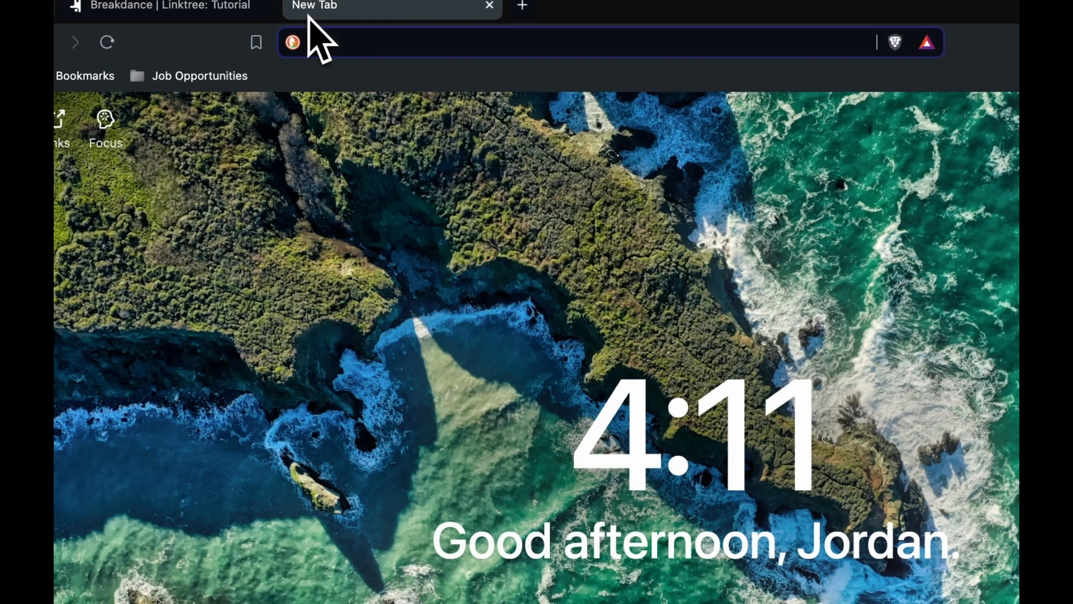
Step: Go to pexels.com and search photos for Patterns from recent searches
type("oex")
key("BackSpace")
key("BackSpace")
key("BackSpace")
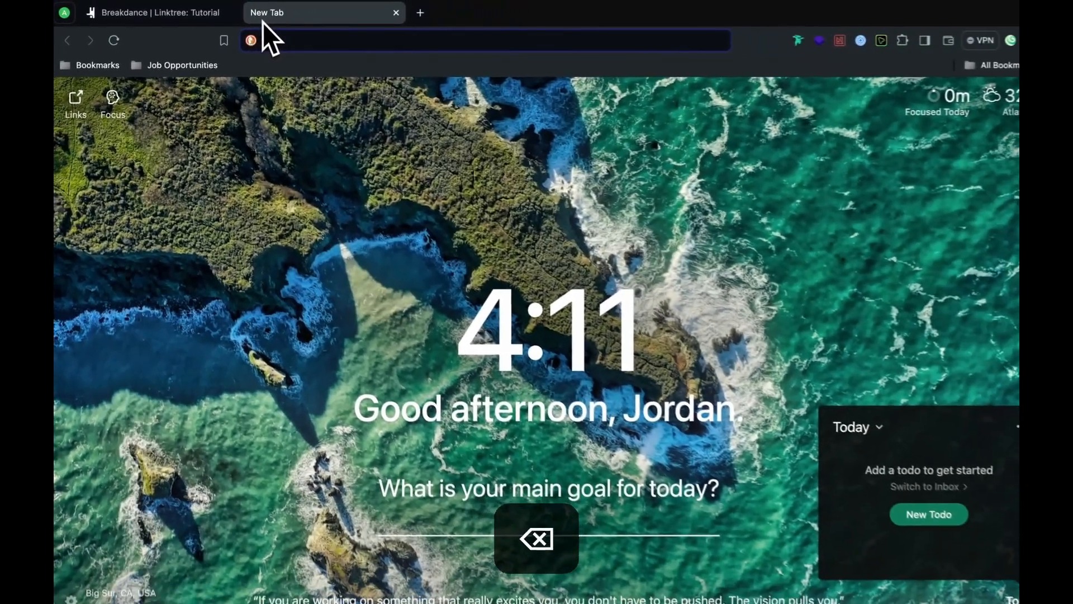
type("pexels.com")
key("Return")
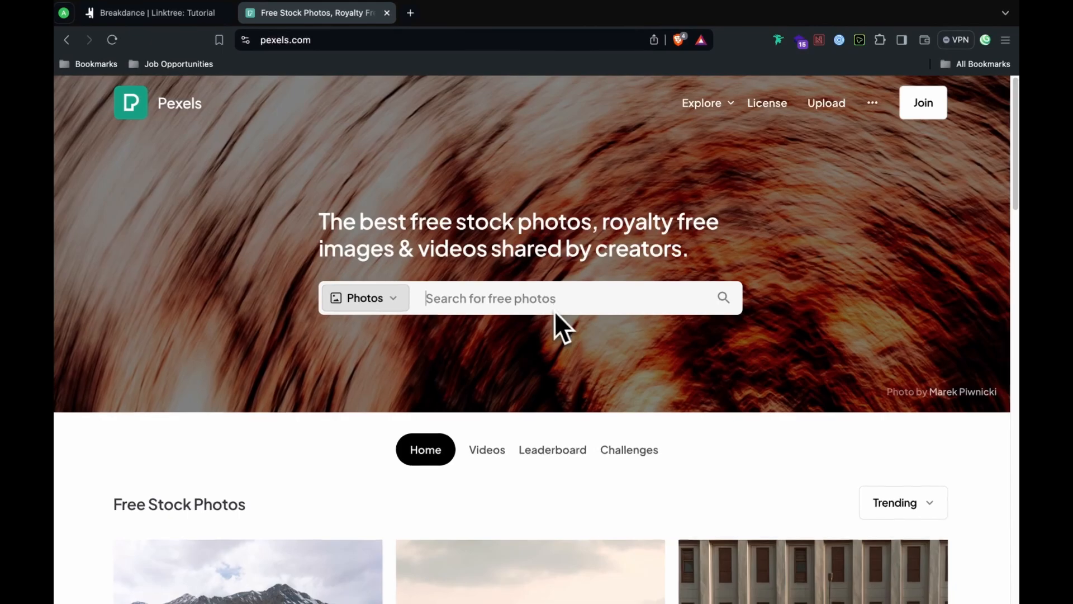
left_click(554, 311)
scroll(554, 311, "down", 8)
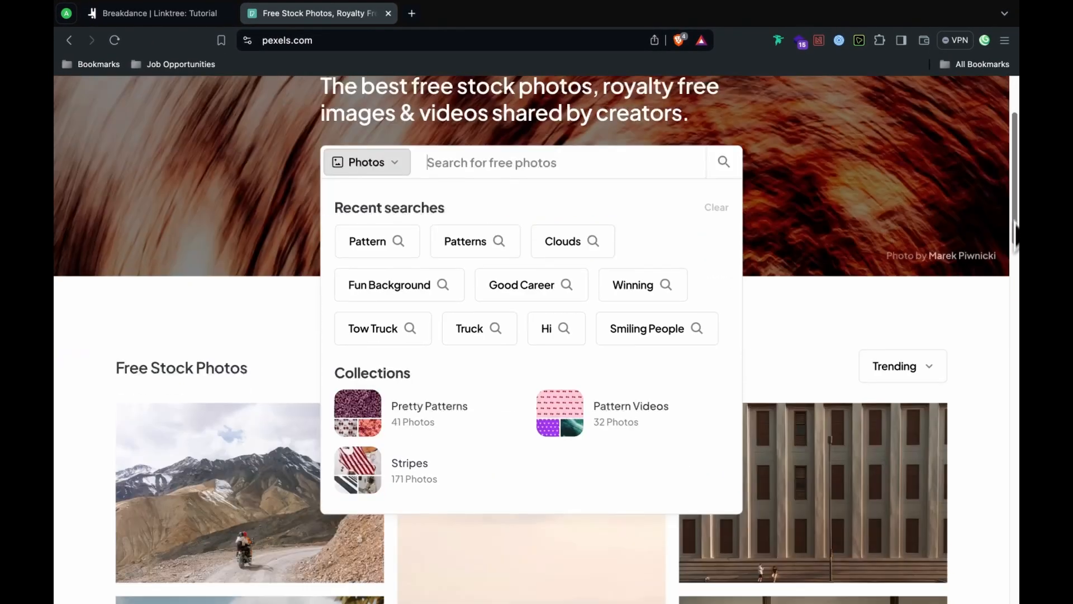
left_click_drag(1016, 312, 988, 232)
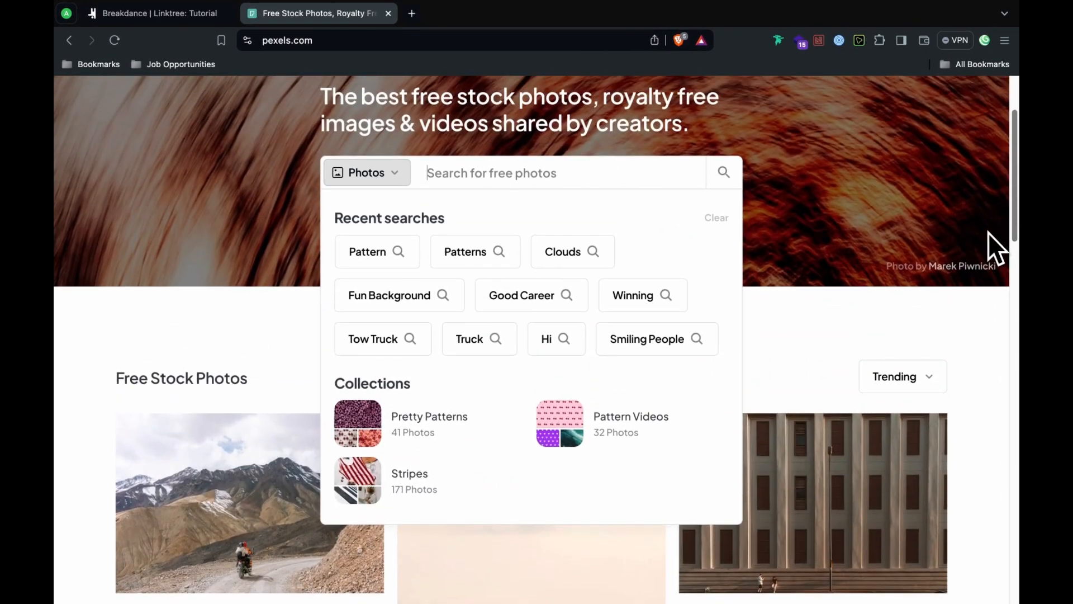
left_click(502, 256)
Step: Download the yellow U-shaped barriers photo for free and save it to Downloads
scroll(1013, 270, "down", 10)
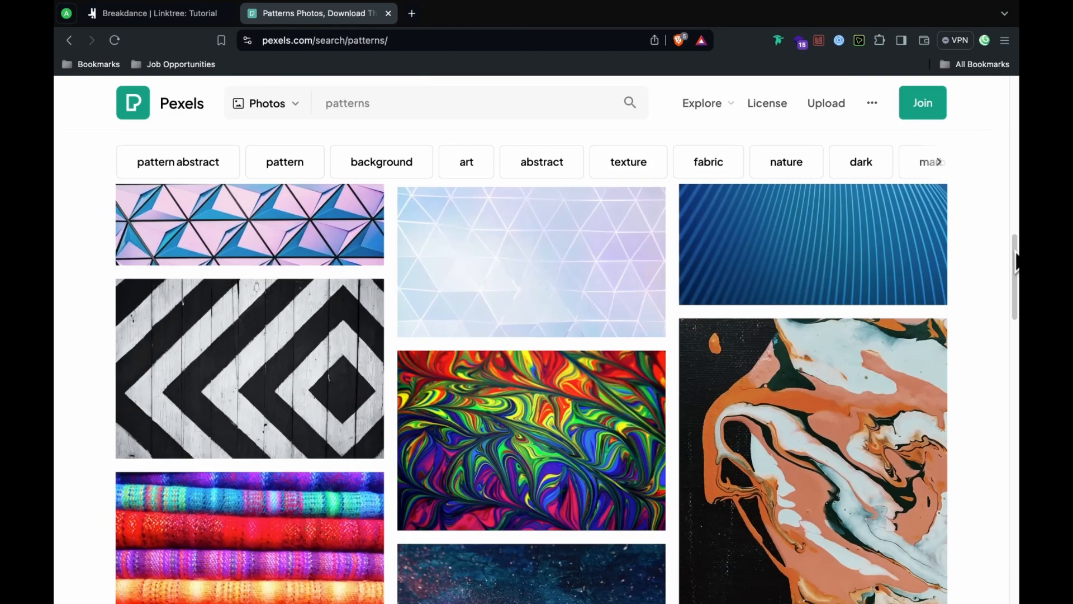
scroll(1017, 271, "down", 20)
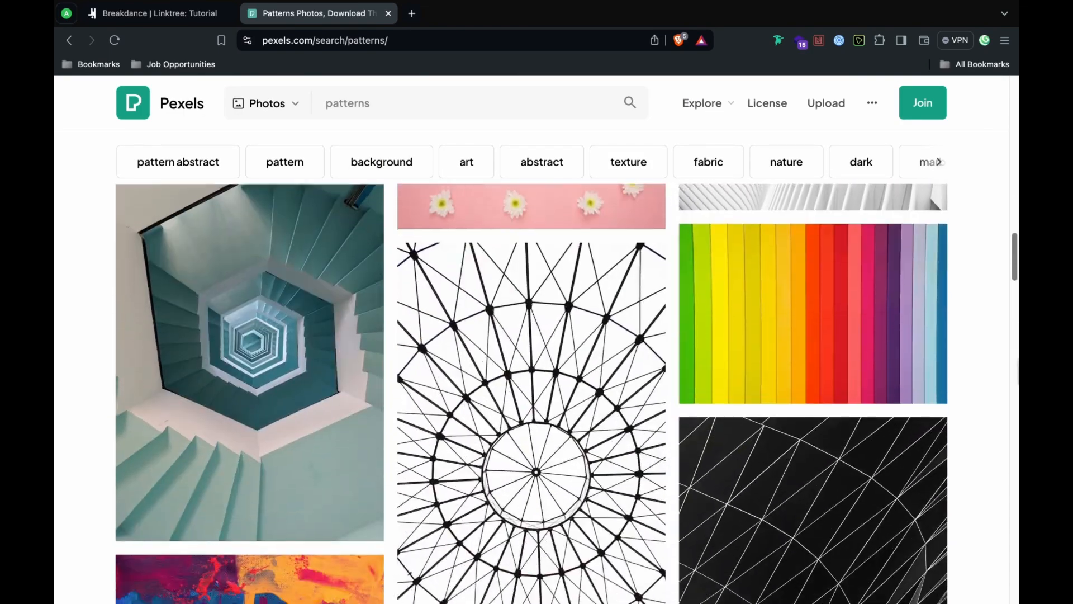
scroll(1017, 394, "down", 20)
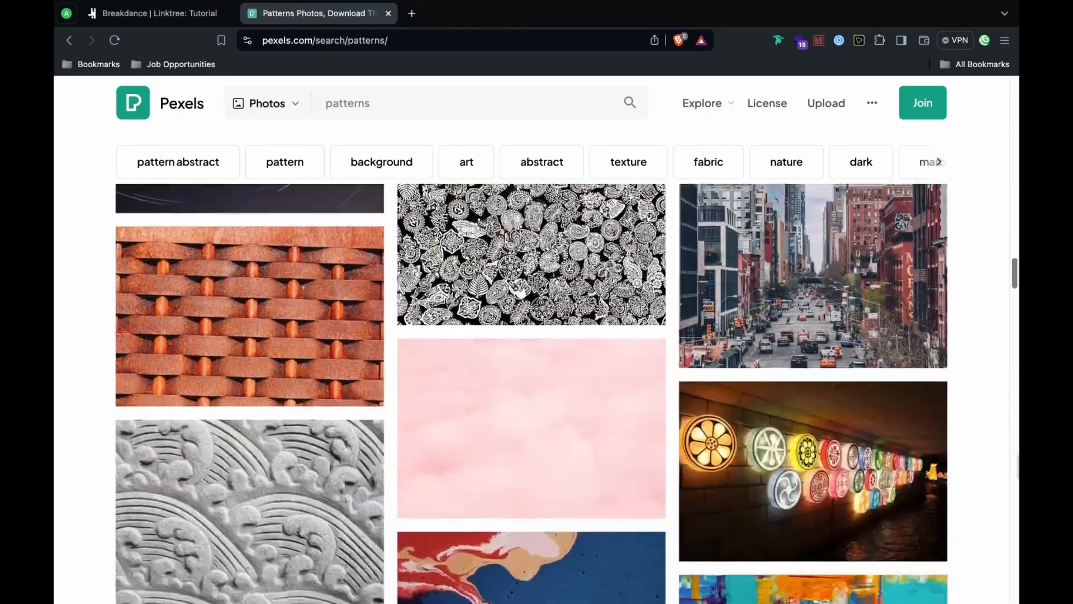
scroll(1017, 491, "down", 20)
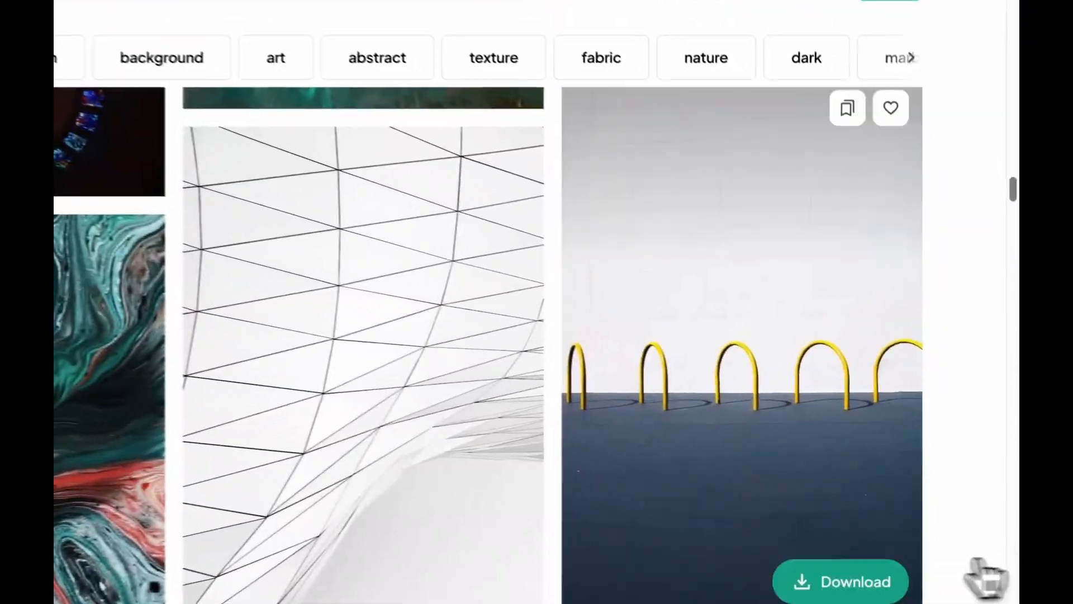
left_click(917, 536)
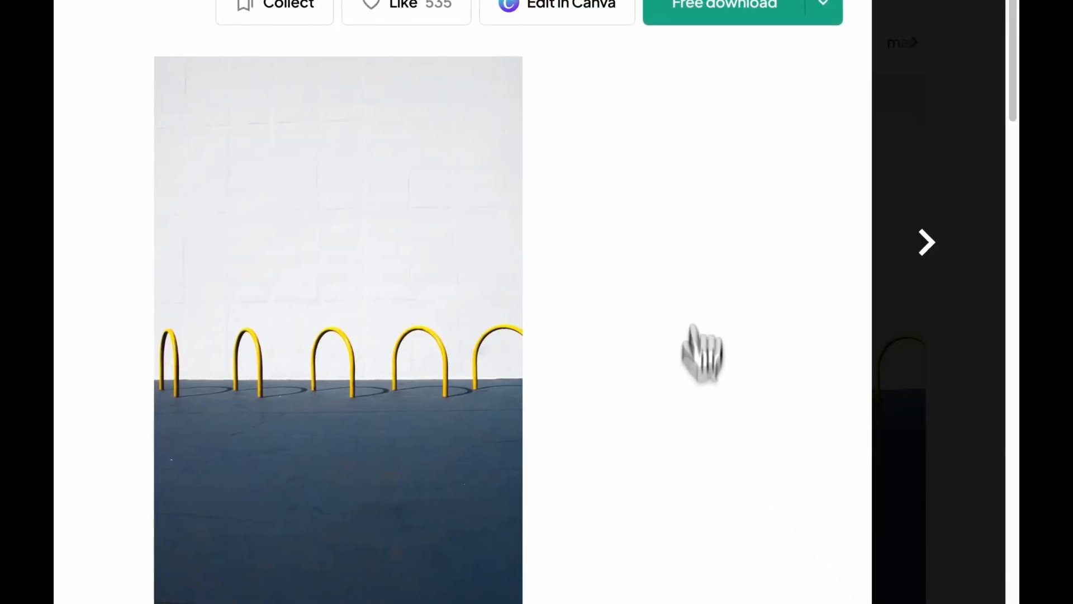
left_click(722, 146)
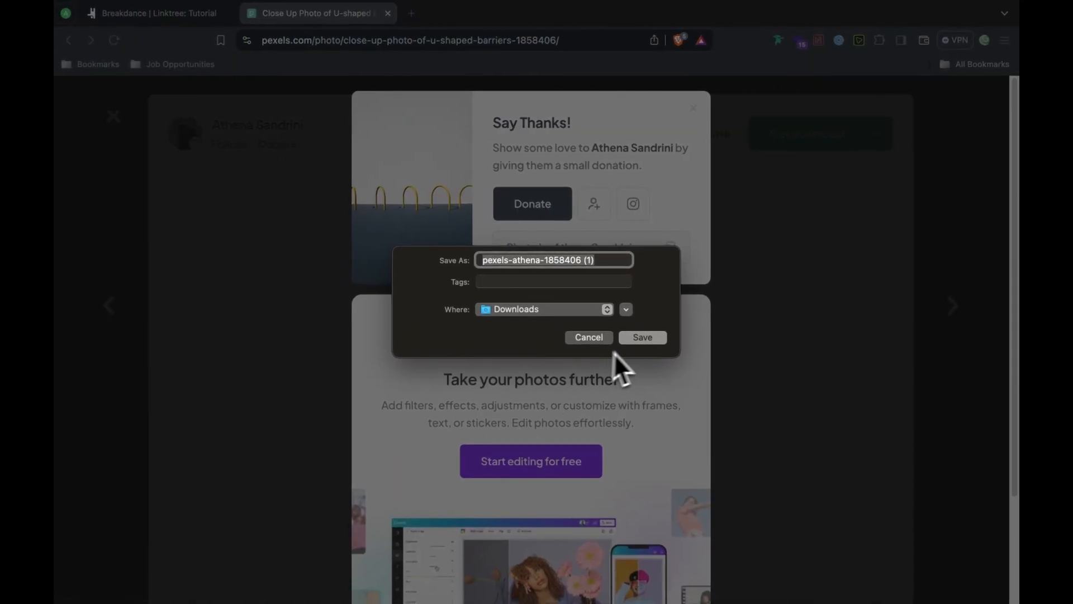
left_click(586, 341)
left_click(773, 273)
Step: Set the main section's background image to the yellow arches photo
left_click(192, 19)
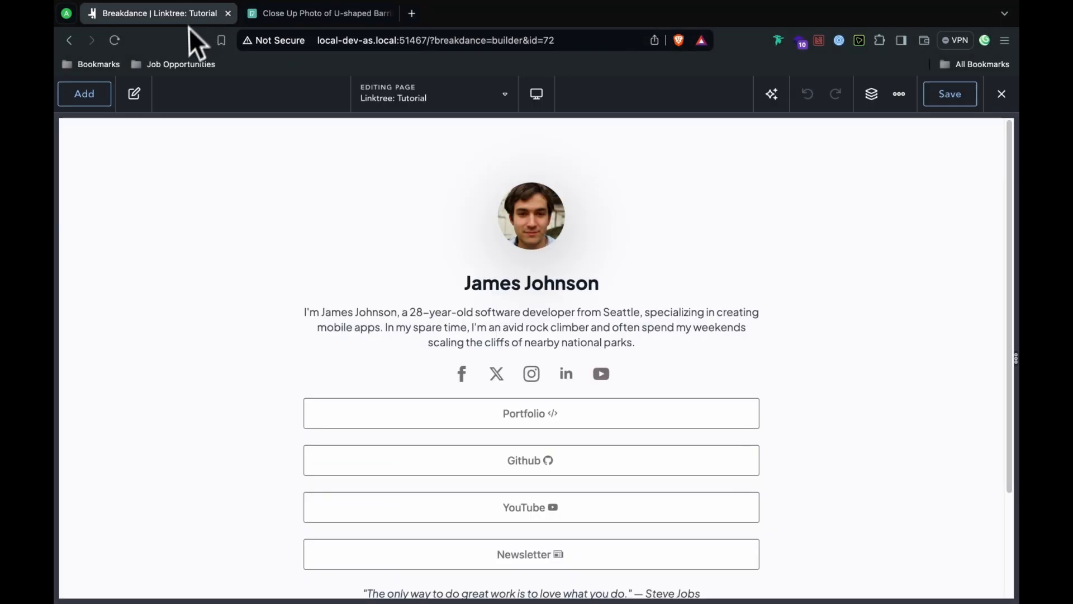
left_click(314, 230)
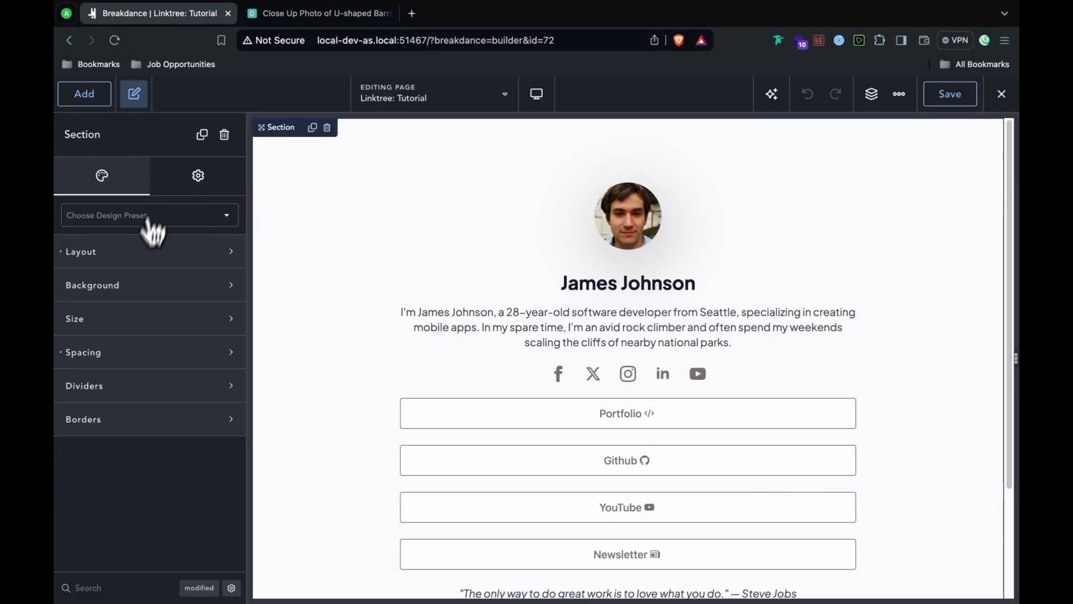
left_click(140, 253)
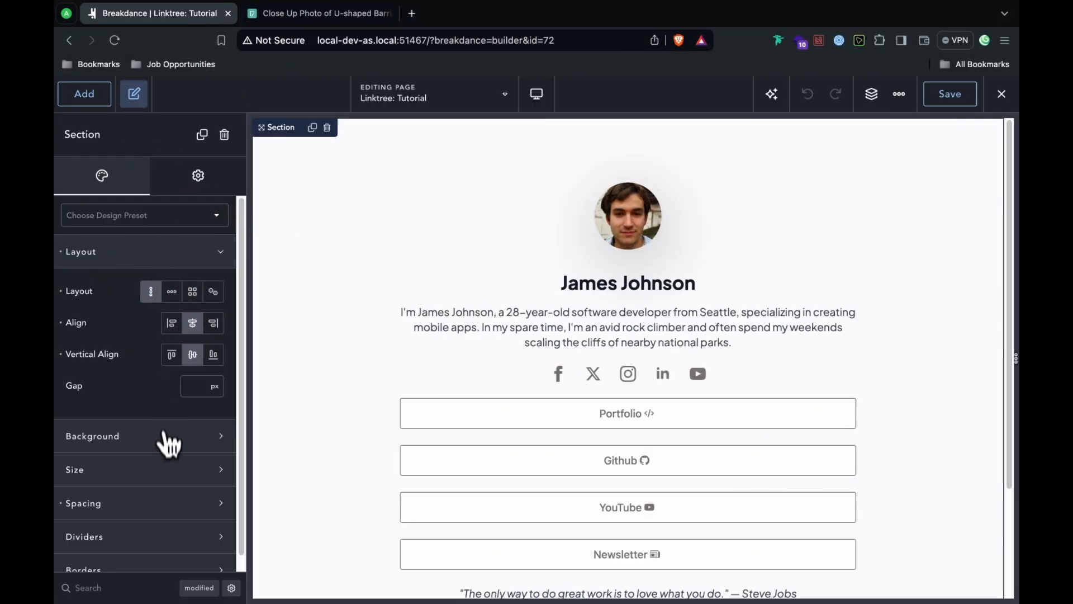
left_click(166, 438)
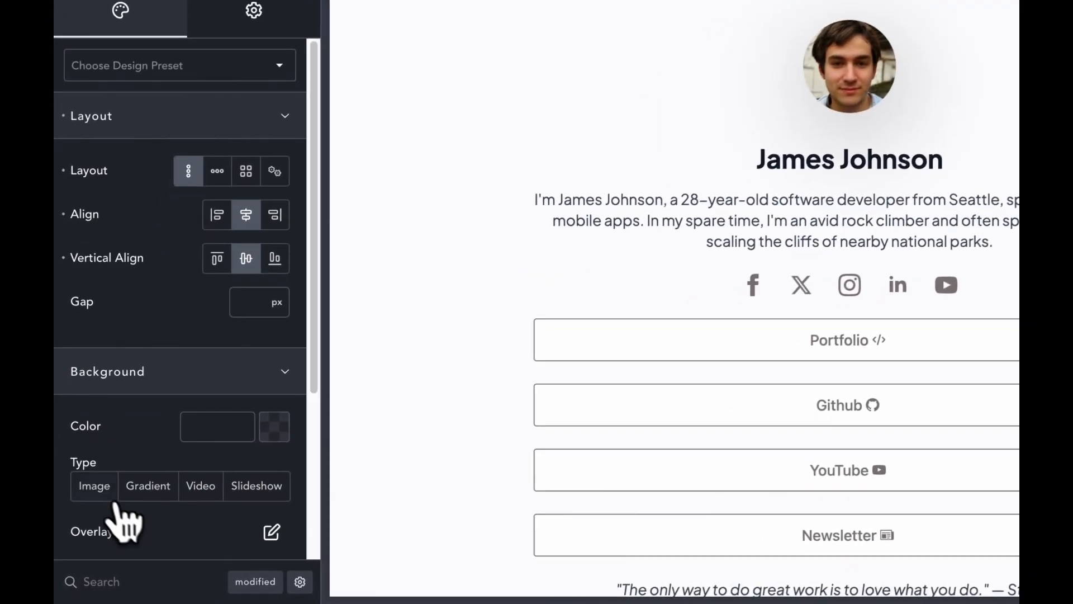
left_click(83, 519)
left_click(252, 545)
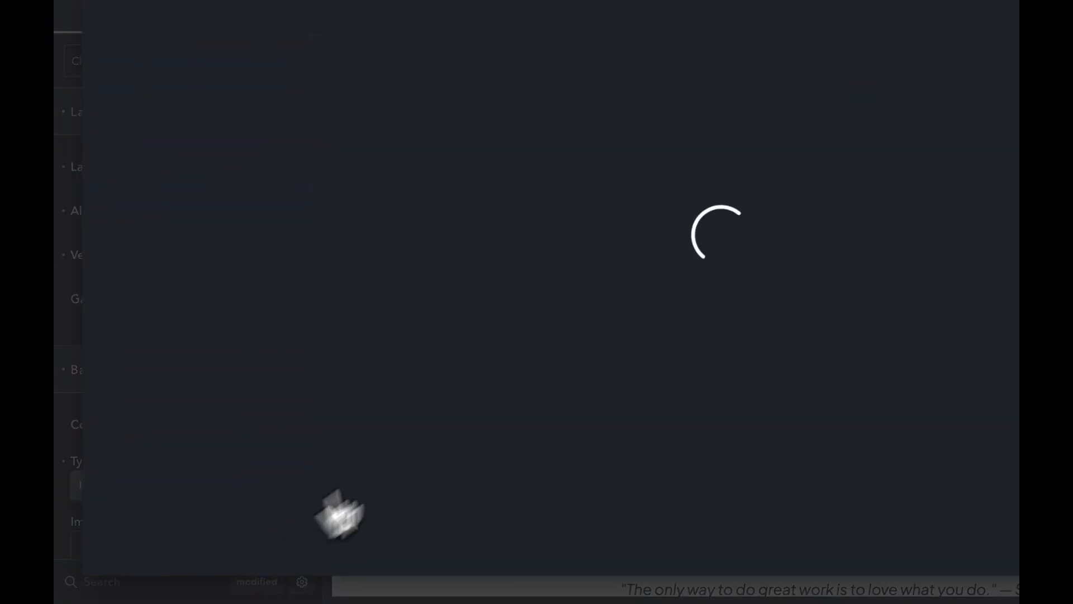
left_click(277, 233)
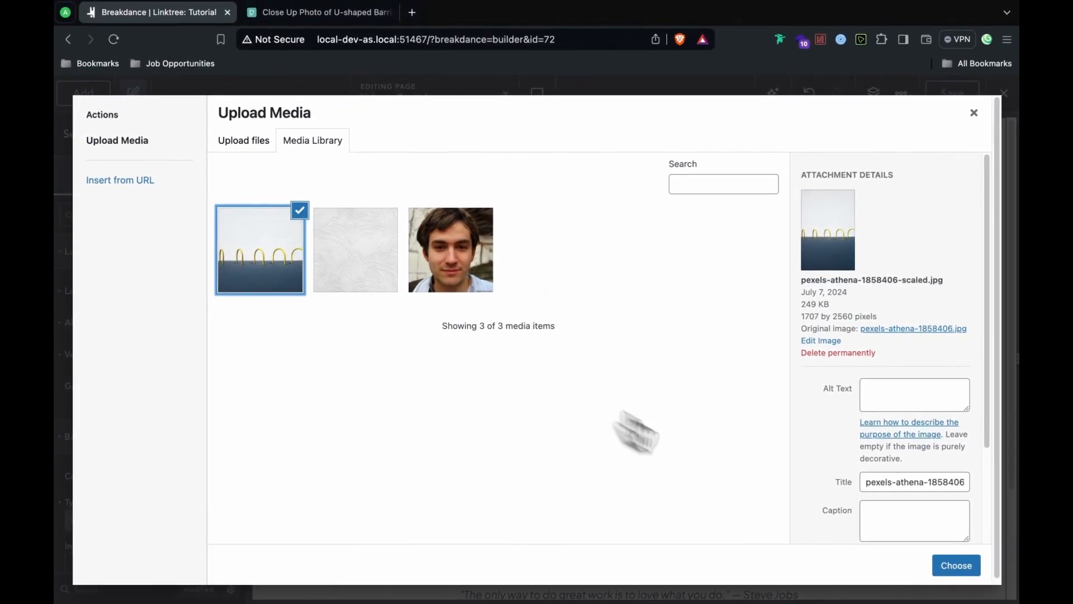
left_click(950, 565)
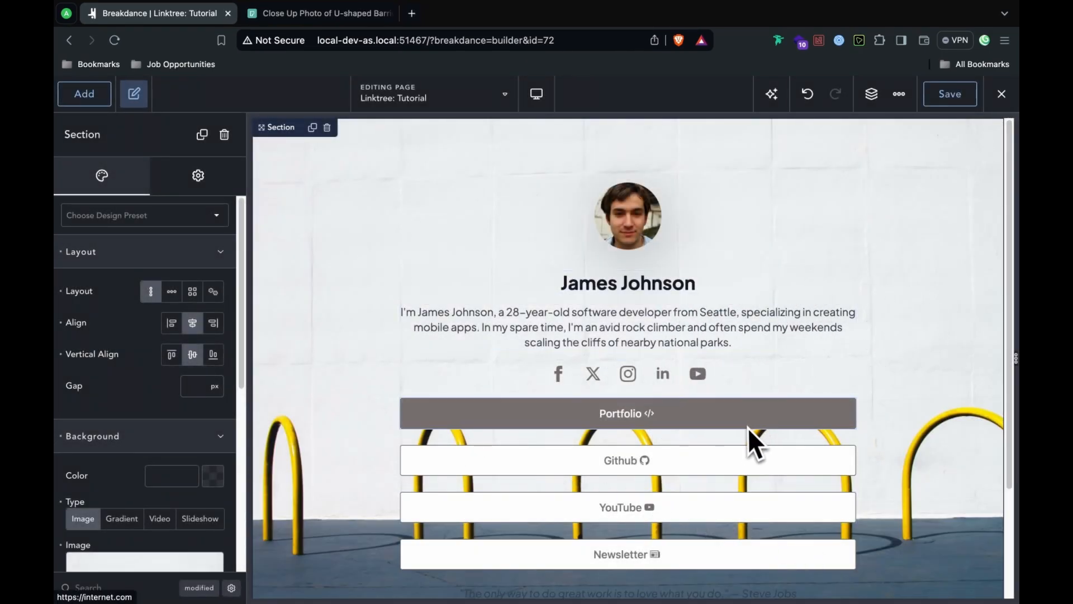
Step: Set the Steve Jobs quote's typography colour to #f1f1f1
right_click(726, 514)
left_click(903, 299)
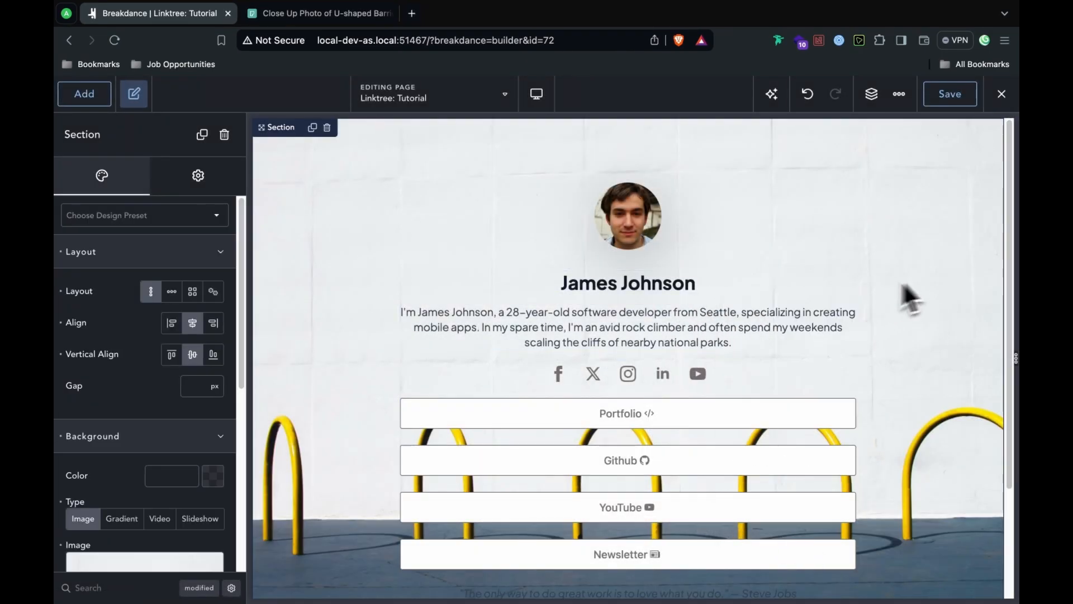
scroll(727, 391, "down", 3)
left_click(713, 463)
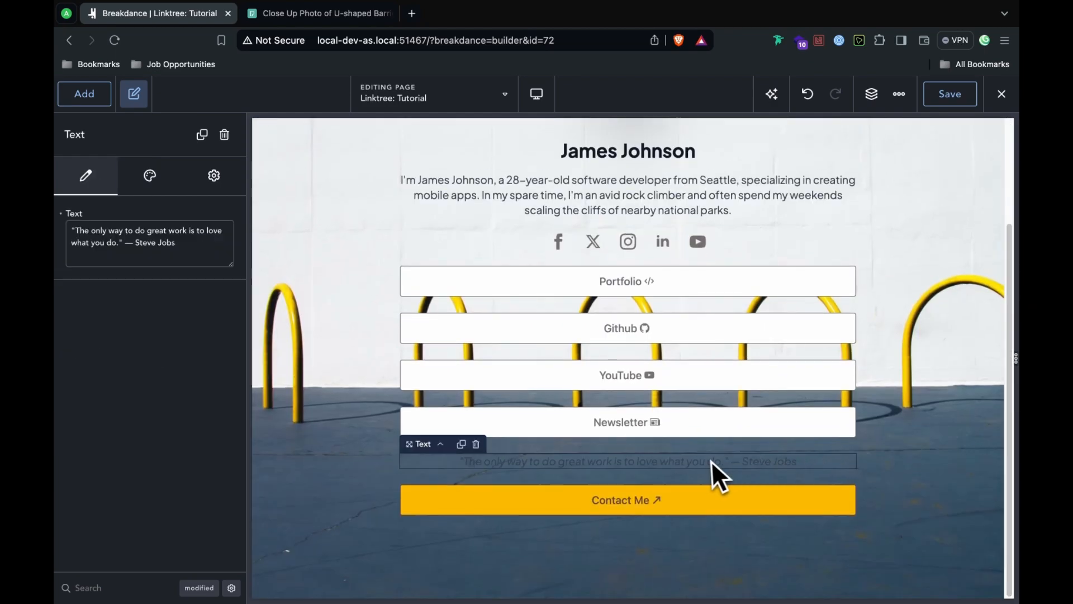
left_click(150, 176)
left_click(130, 262)
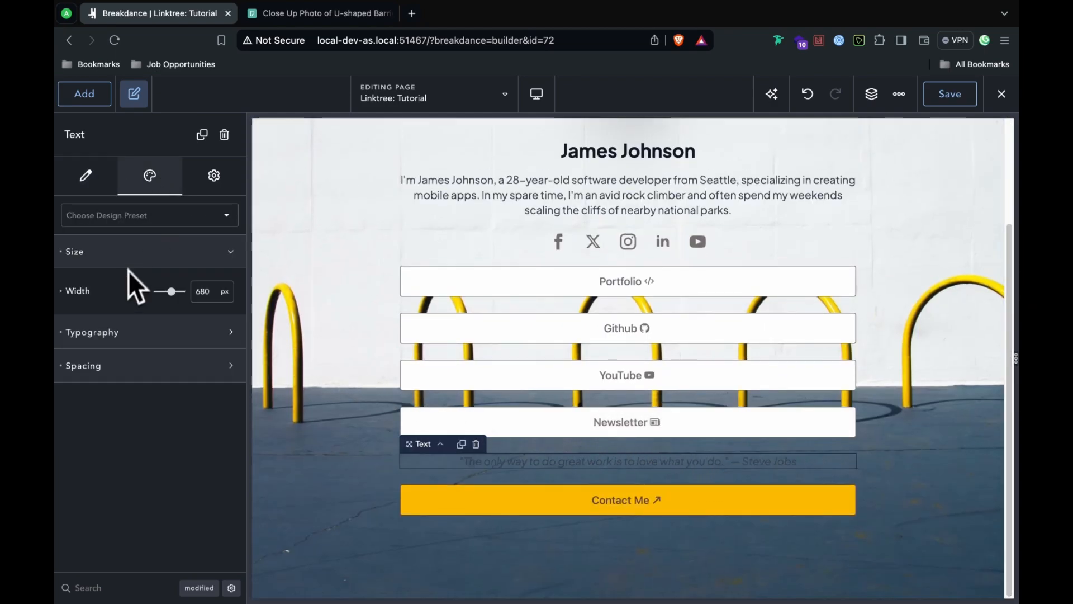
left_click(117, 335)
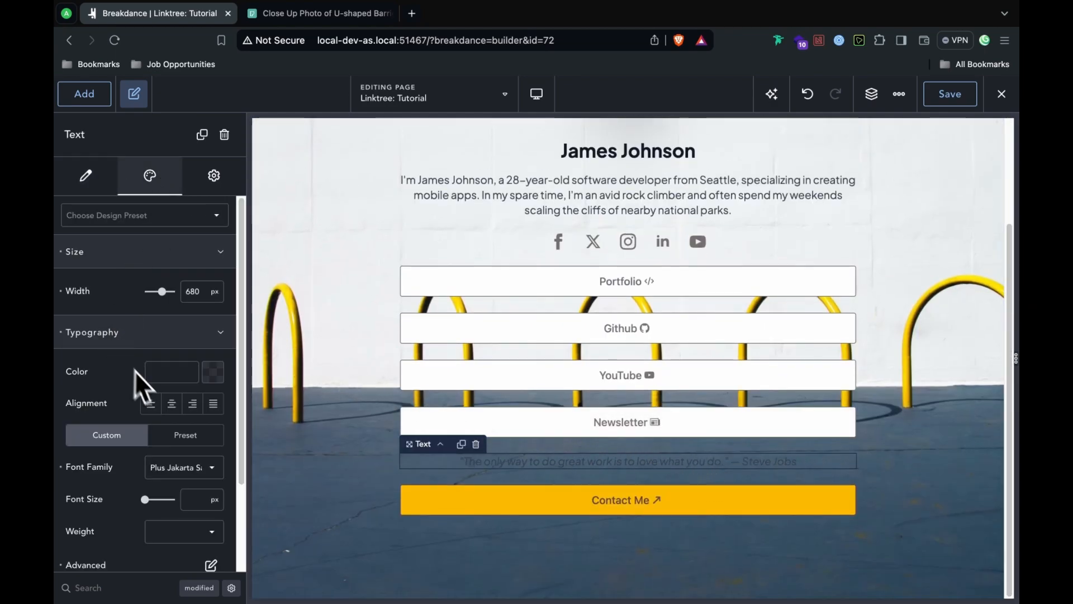
left_click(179, 358)
type("1f1f")
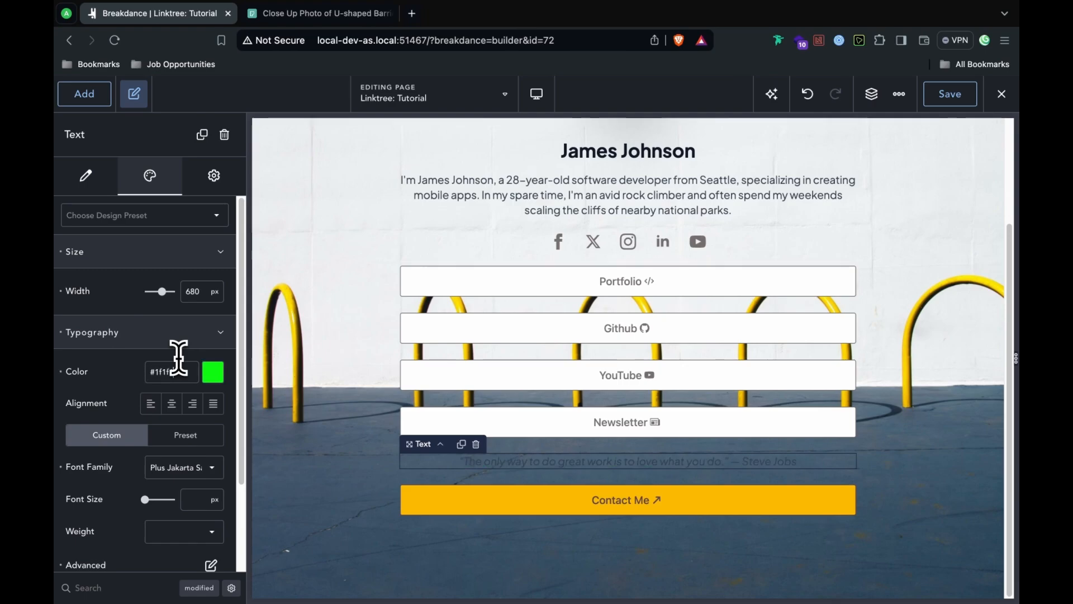
key("BackSpace")
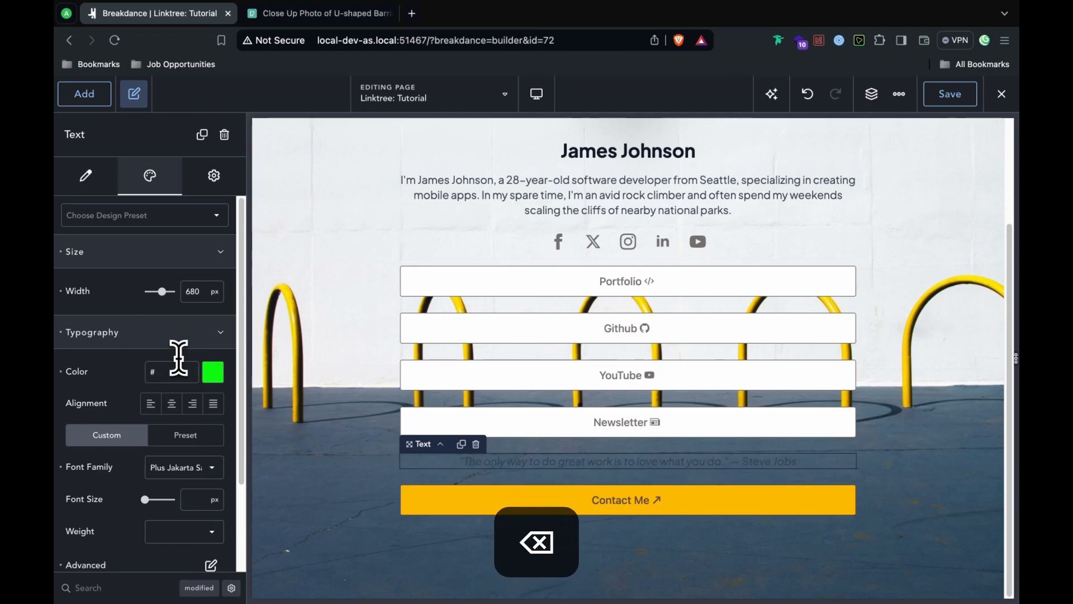
type("f1f1")
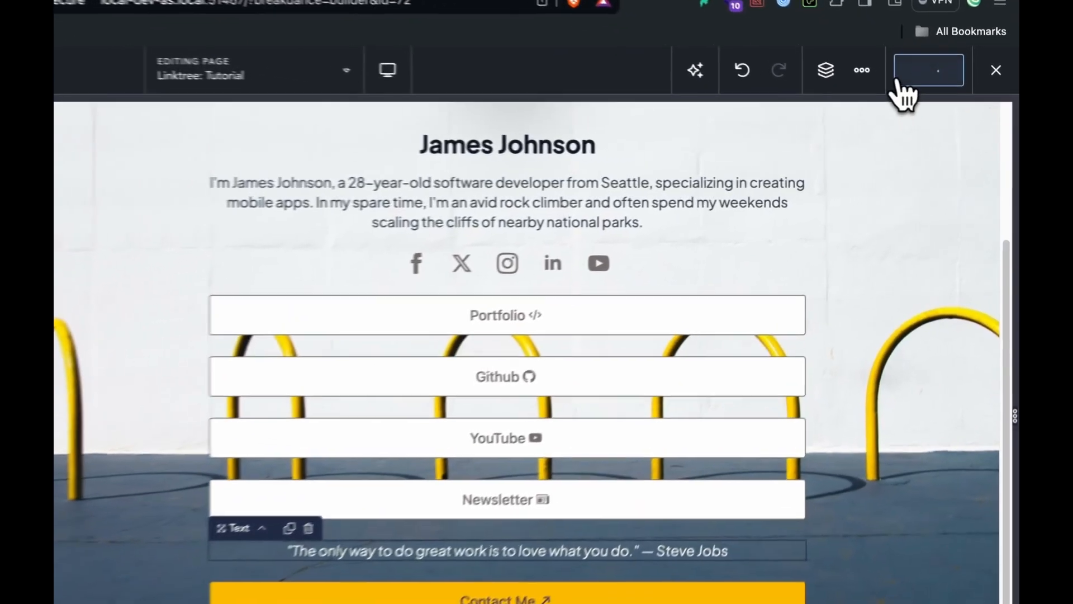
left_click(1002, 94)
Step: Exit to the front end and scroll through the live Linktree page with its yellow Contact Me button
left_click(978, 109)
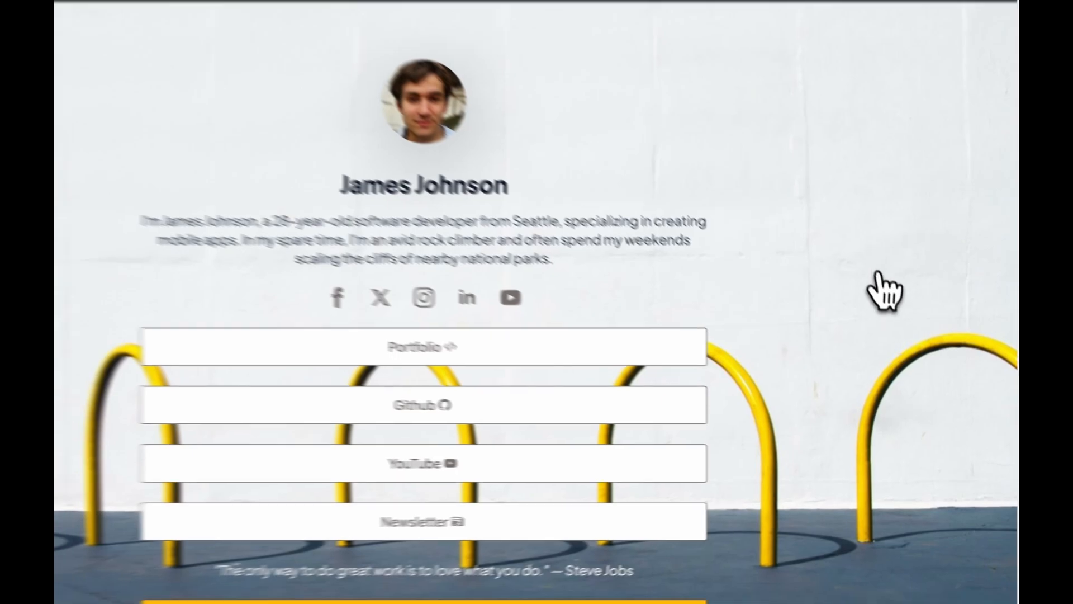
scroll(855, 282, "down", 2)
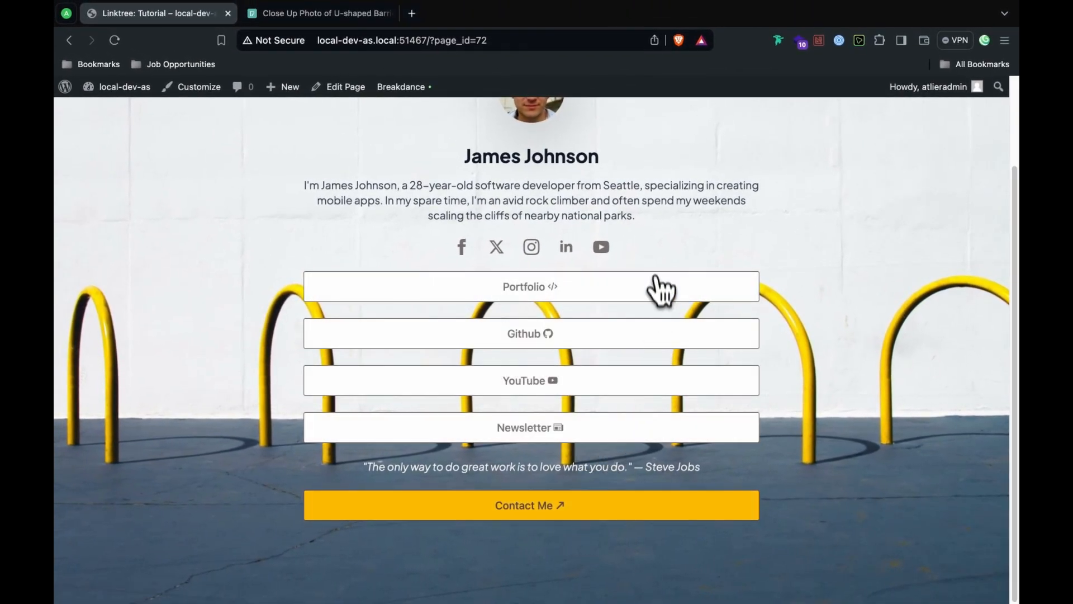
scroll(900, 300, "up", 2)
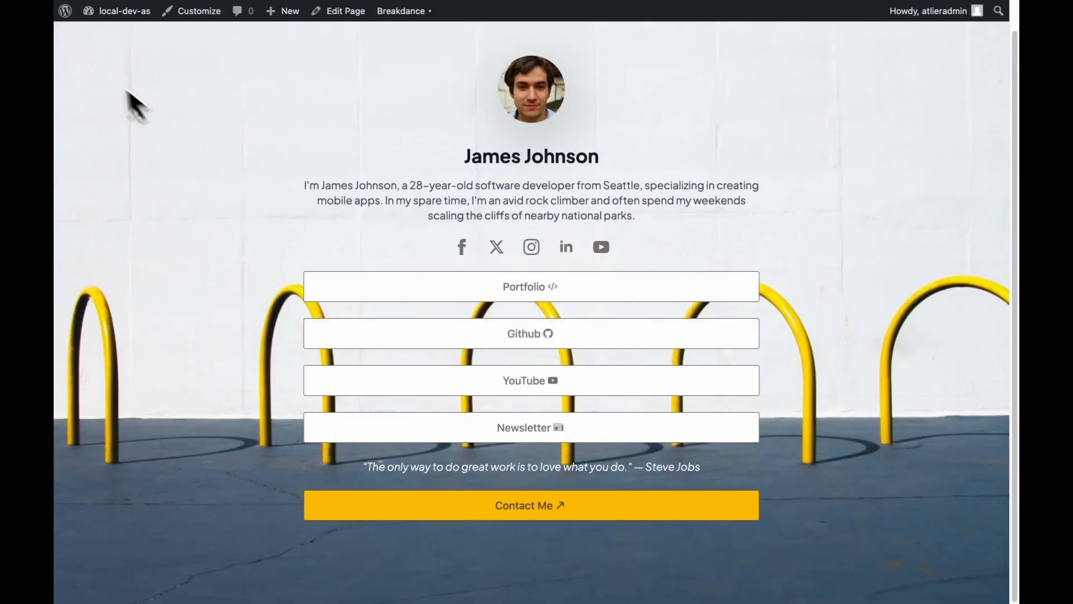
mouse_move(104, 22)
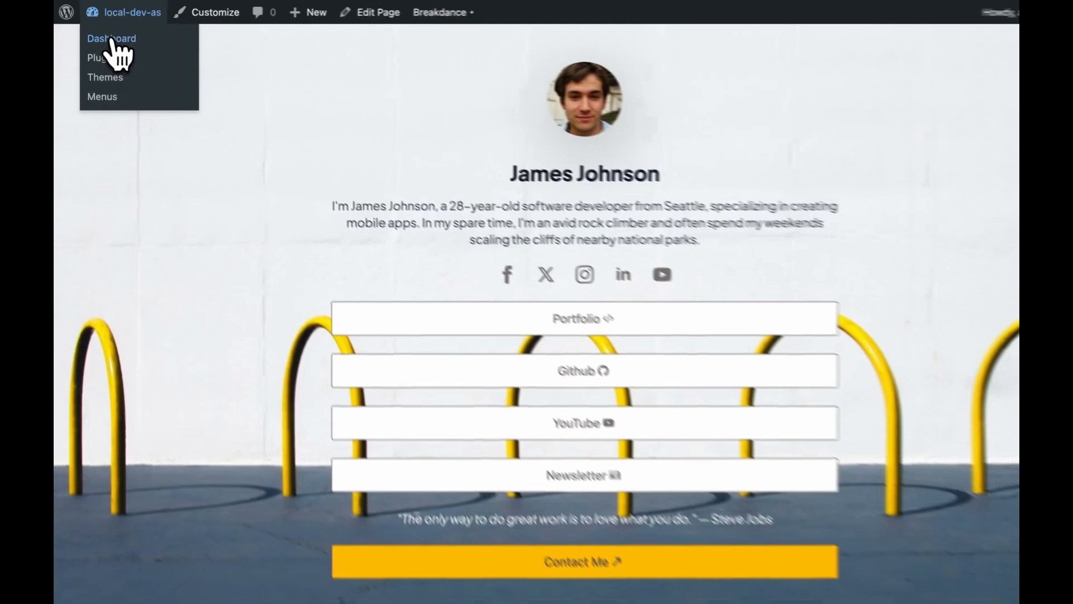
Step: Go to the WordPress dashboard and open Breakdance's Popups list (Tuts PP, Tut Popup, Contact Form)
left_click(126, 49)
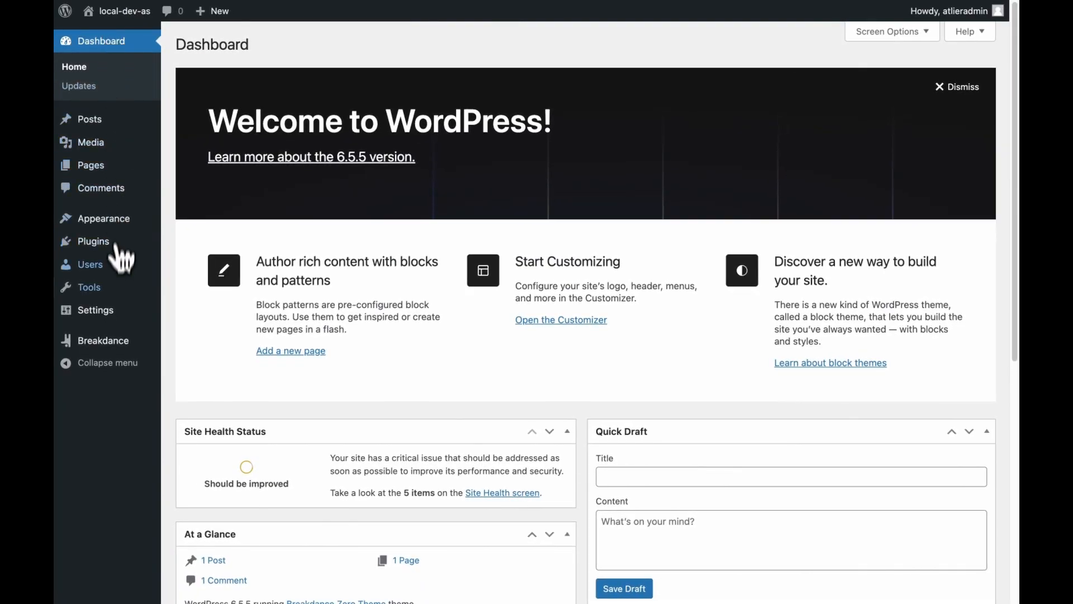
mouse_move(109, 349)
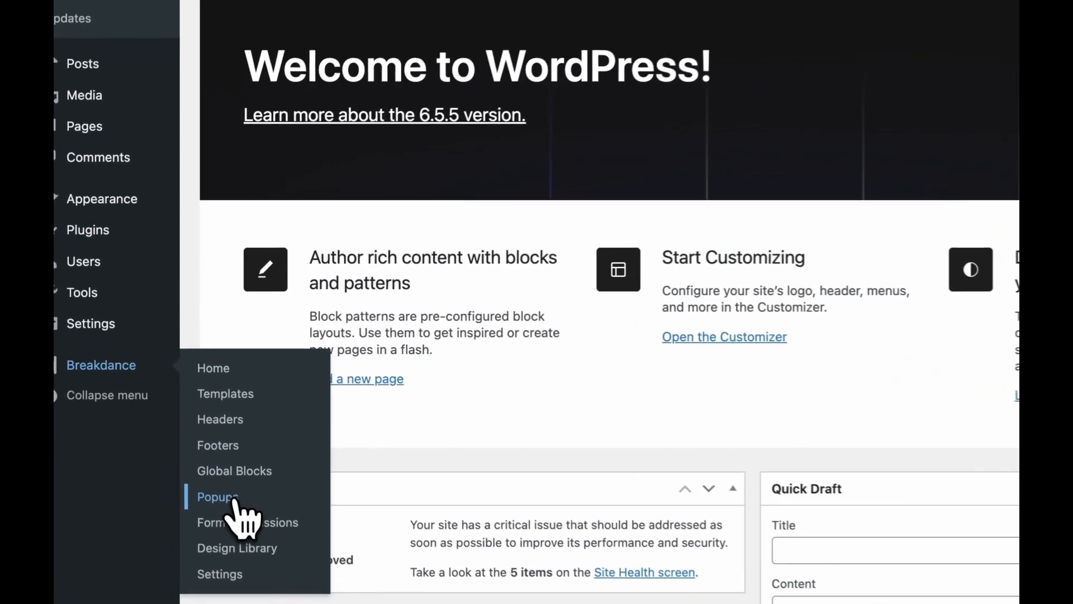
left_click(189, 437)
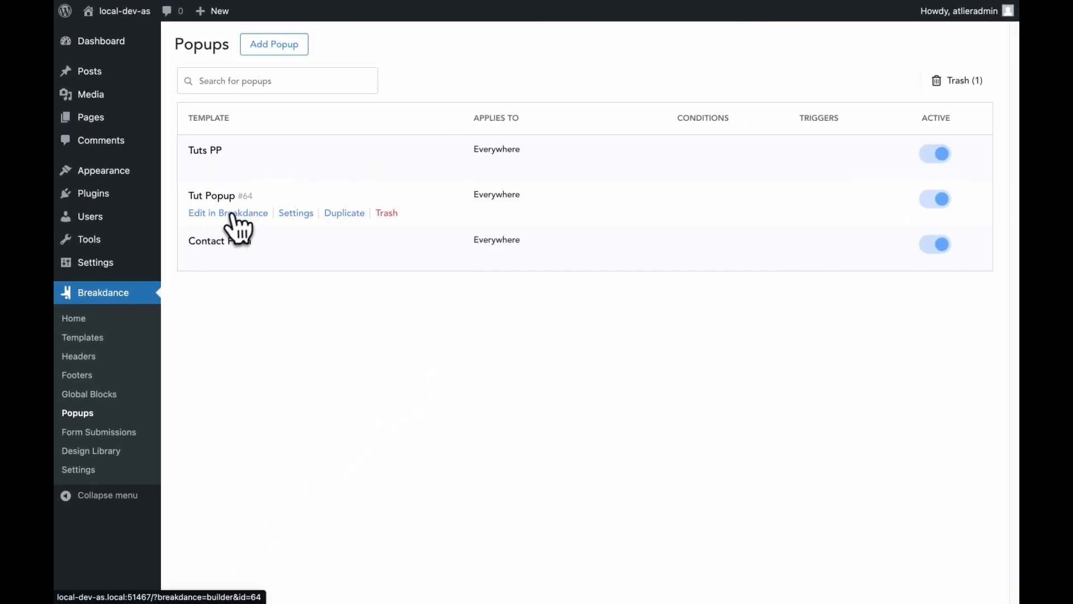
Step: Add a popup titled 'Tuts Popup' with Location set to Everywhere and edit it in Breakdance
left_click(301, 47)
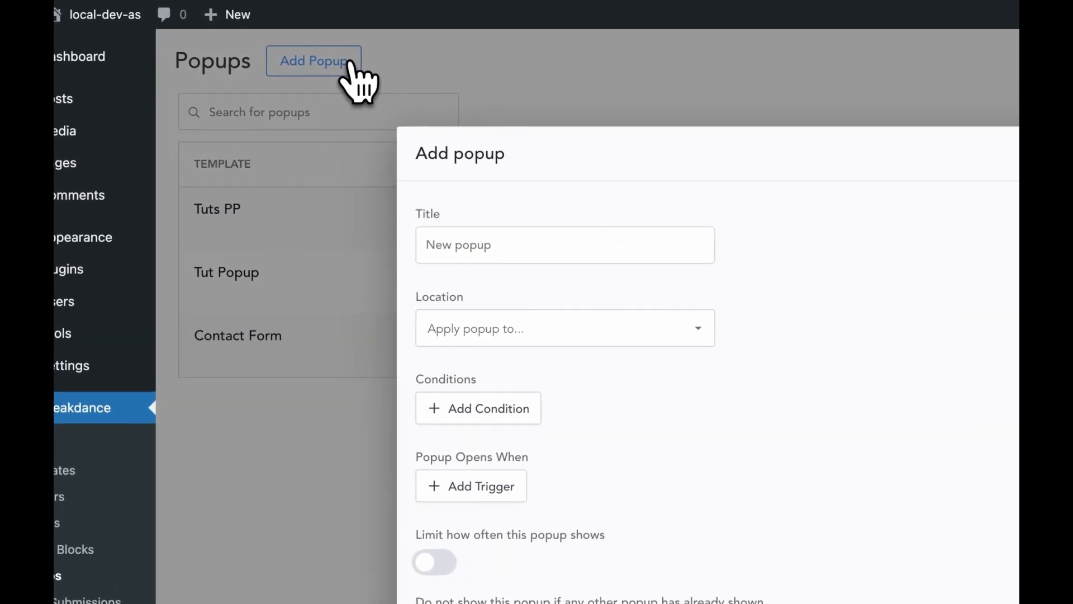
left_click(488, 258)
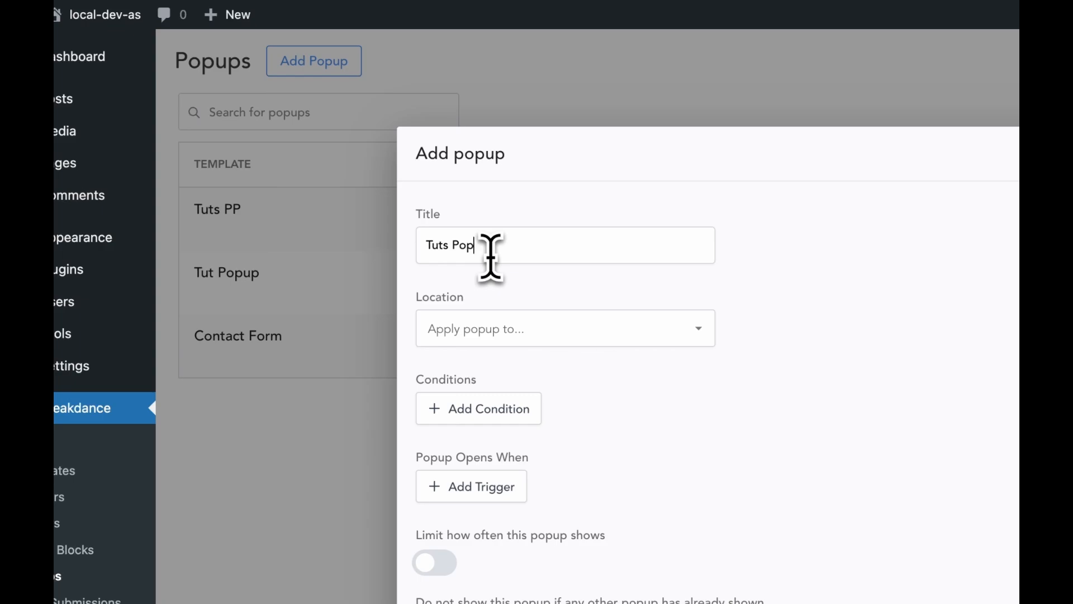
left_click(508, 329)
left_click(506, 373)
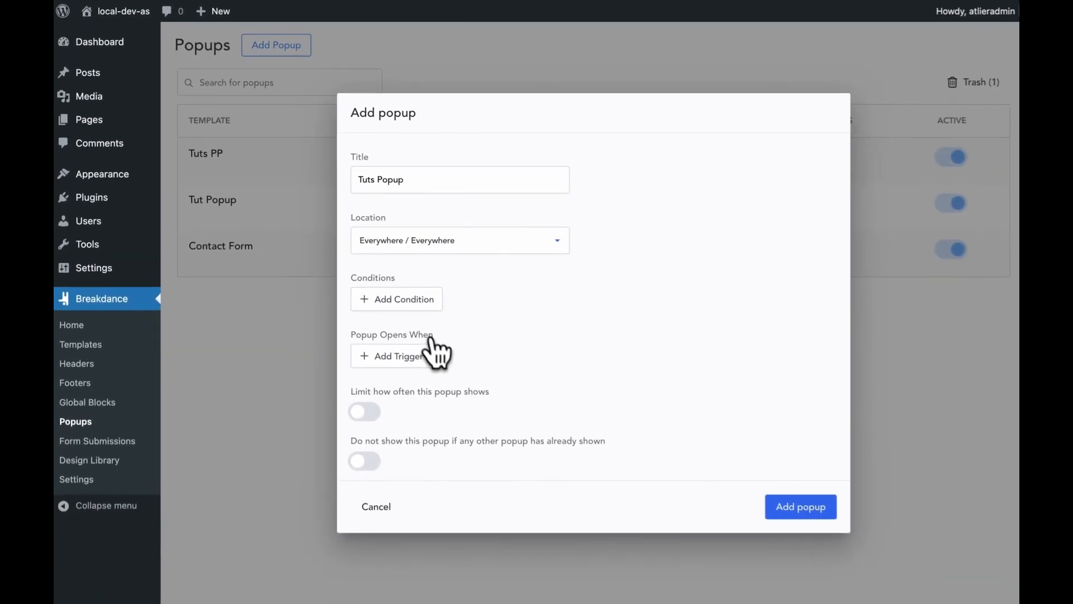
left_click(780, 508)
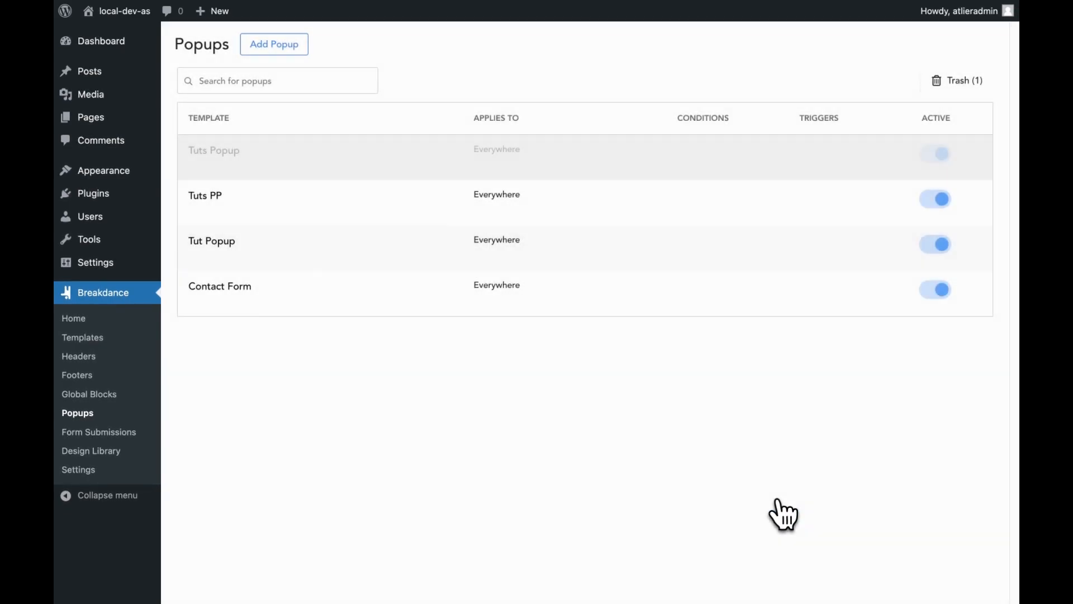
mouse_move(283, 162)
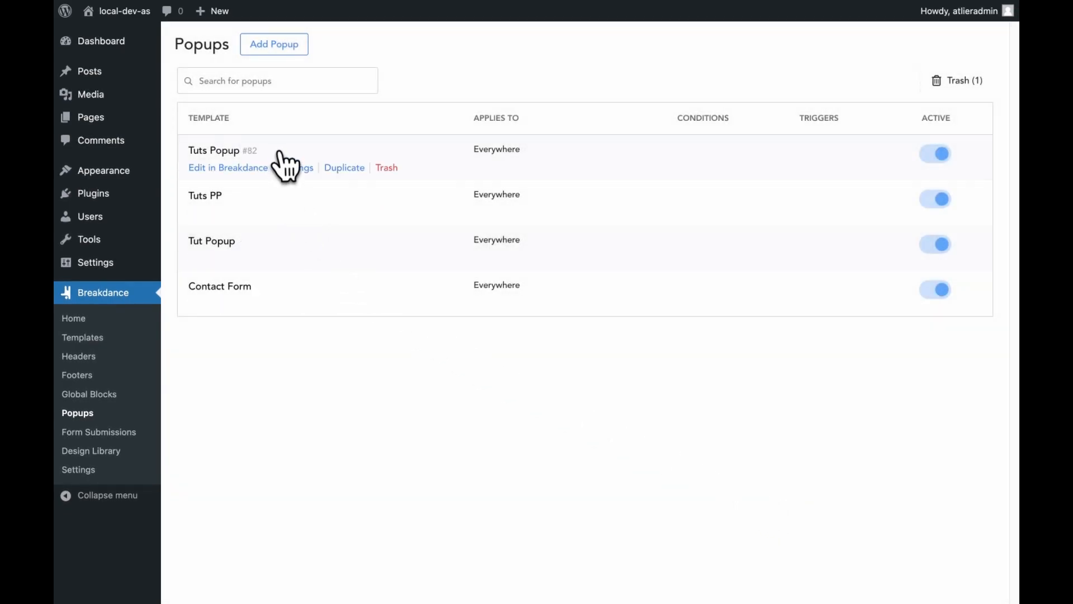
left_click(239, 171)
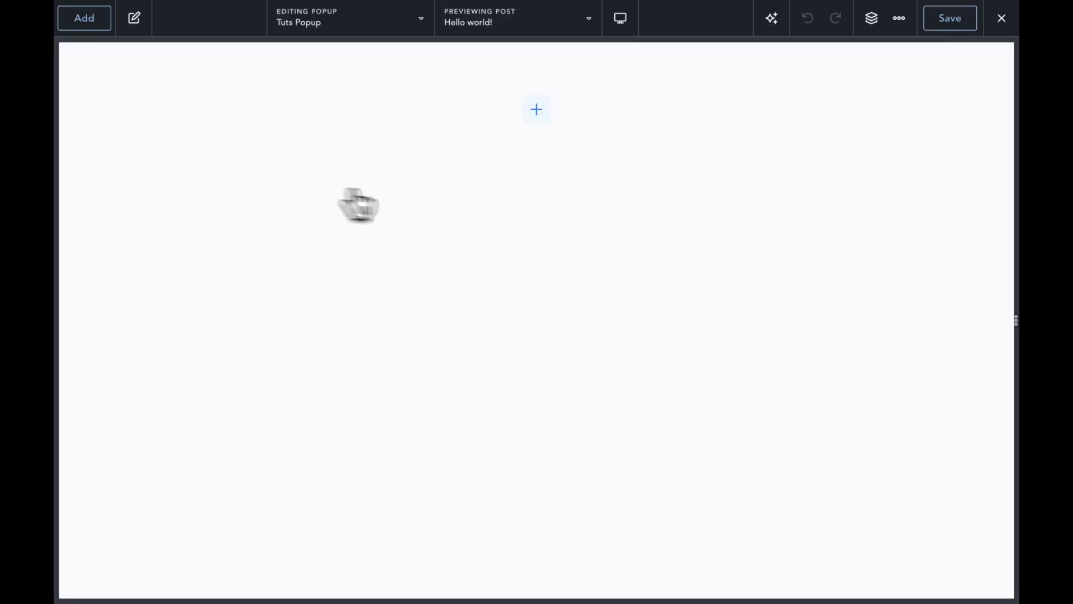
Step: Insert a Form Builder element with Name, Email, Message and Submit into Tuts Popup
left_click(536, 110)
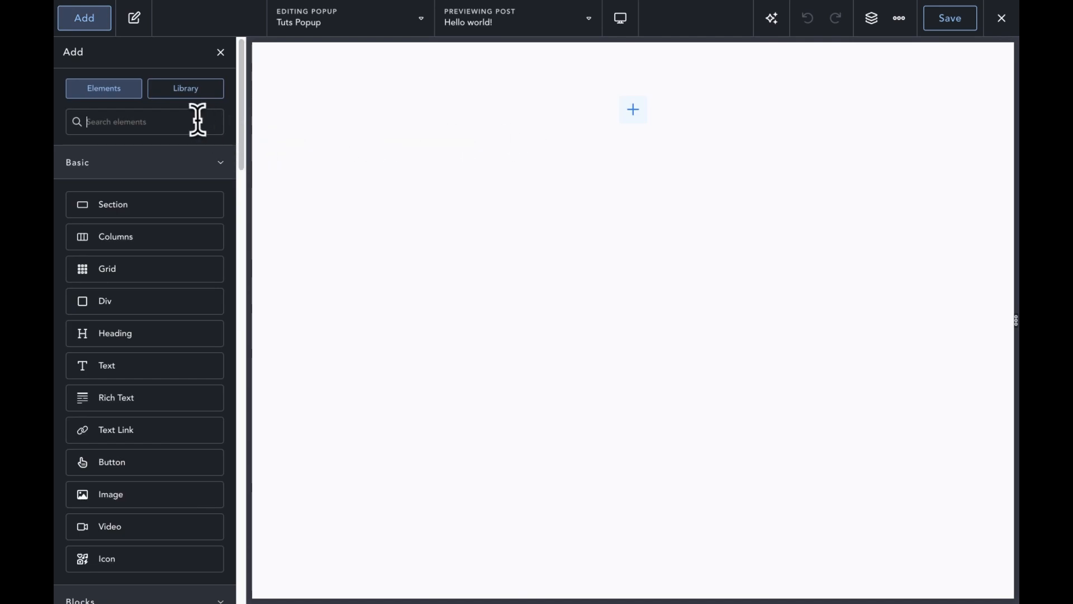
type("form")
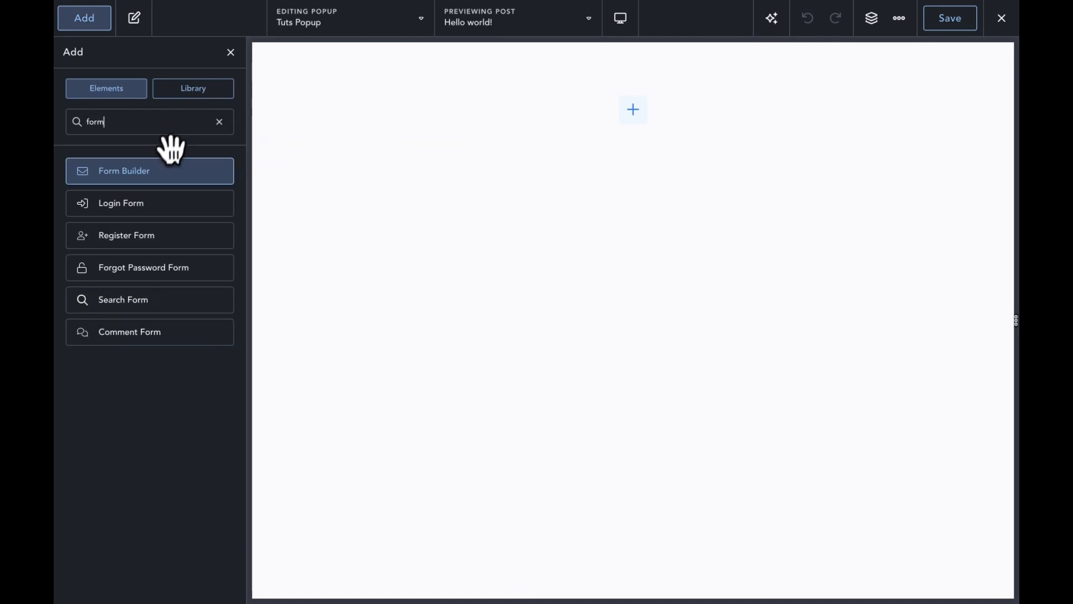
left_click(165, 168)
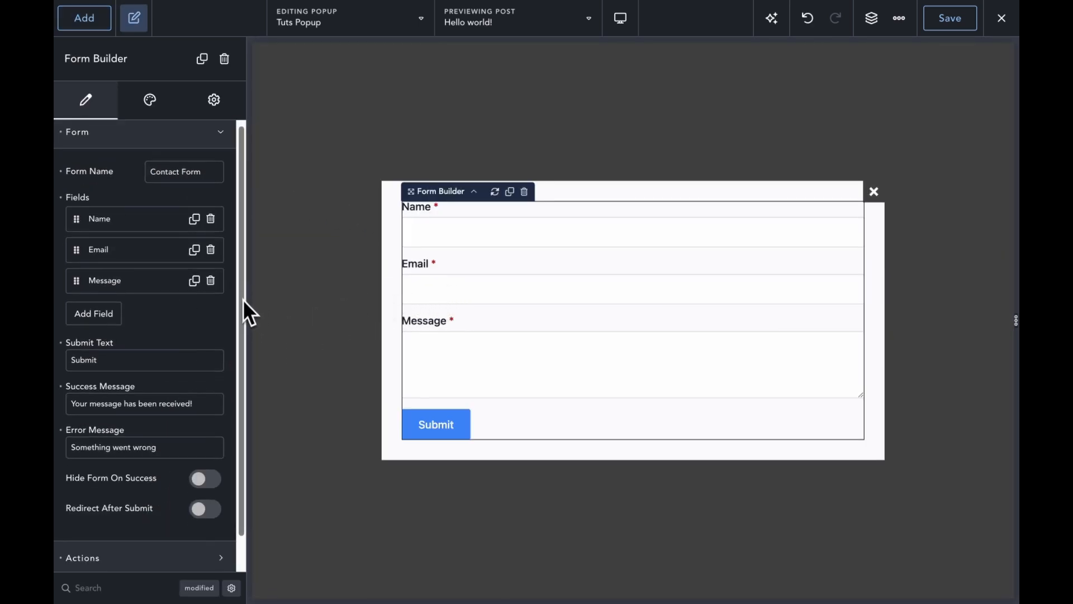
scroll(244, 313, "down", 2)
Step: Inspect the form's Email and Store Submission actions, keeping their default settings
left_click(119, 531)
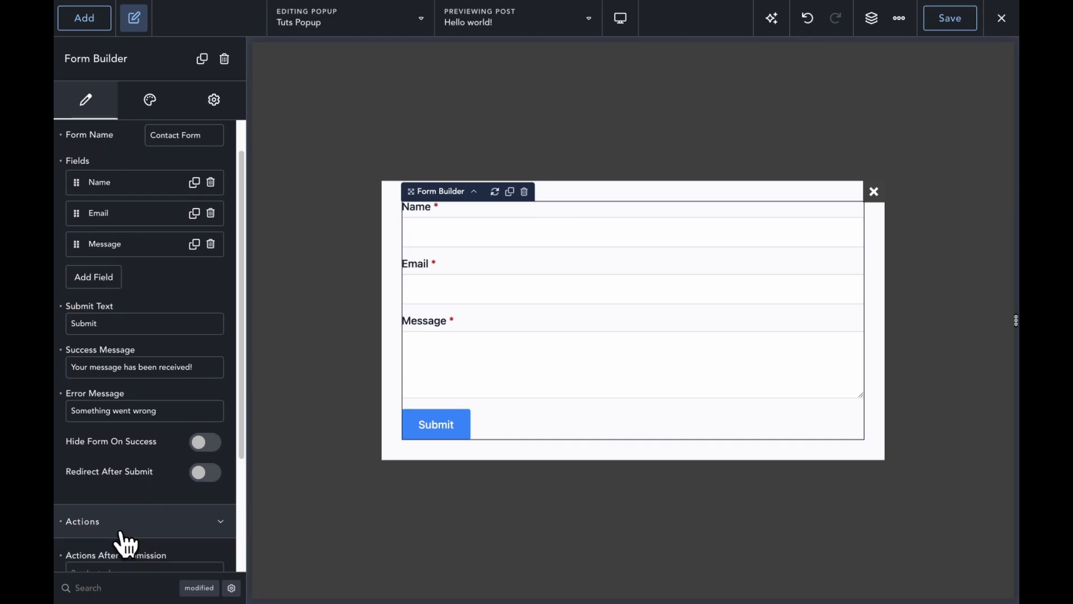
left_click_drag(238, 367, 237, 465)
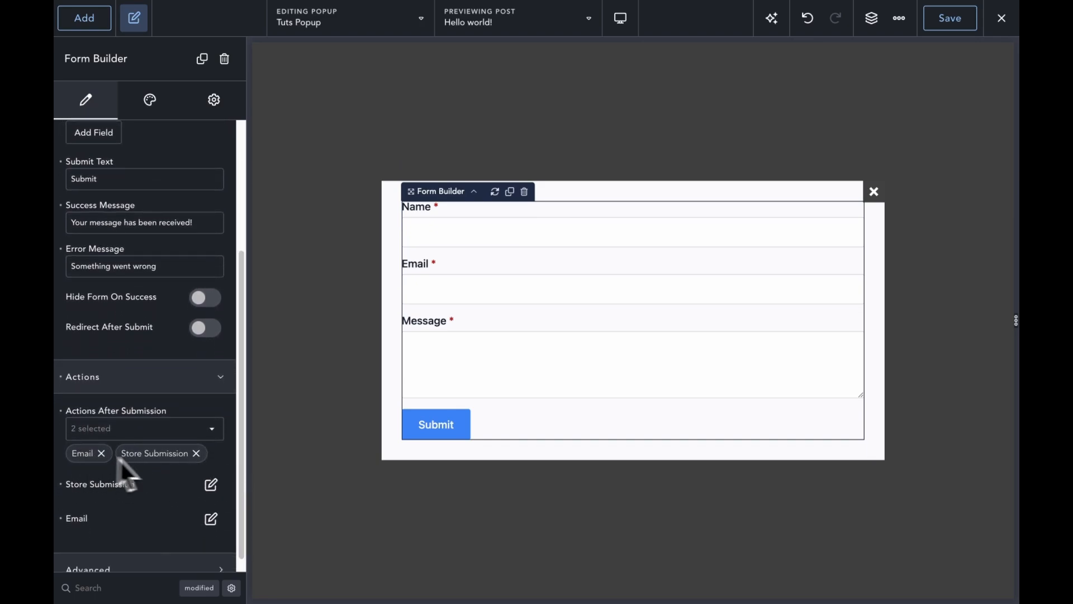
left_click(210, 518)
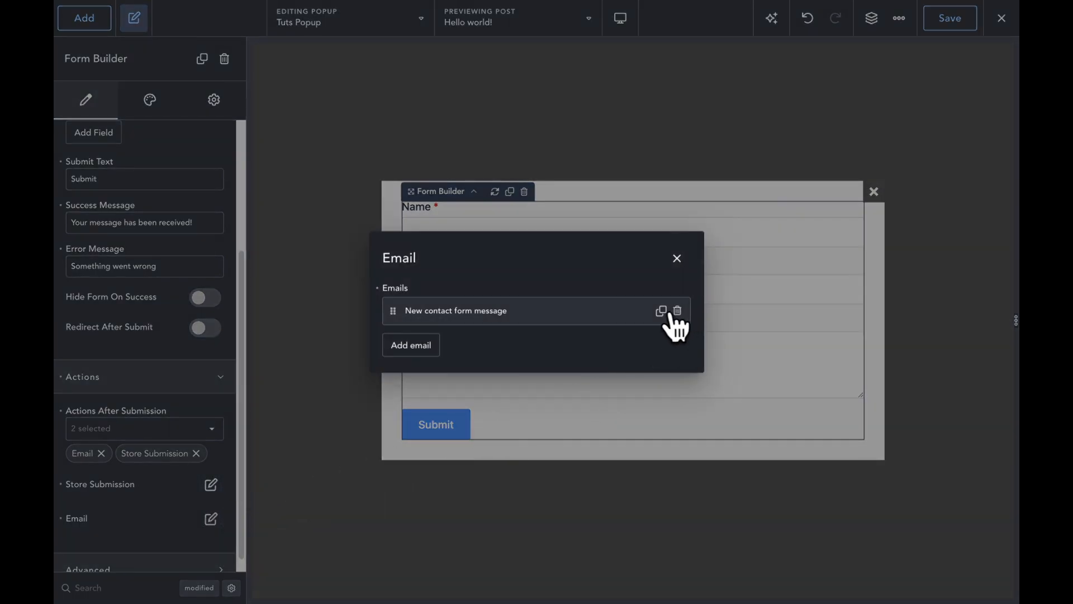
left_click(638, 314)
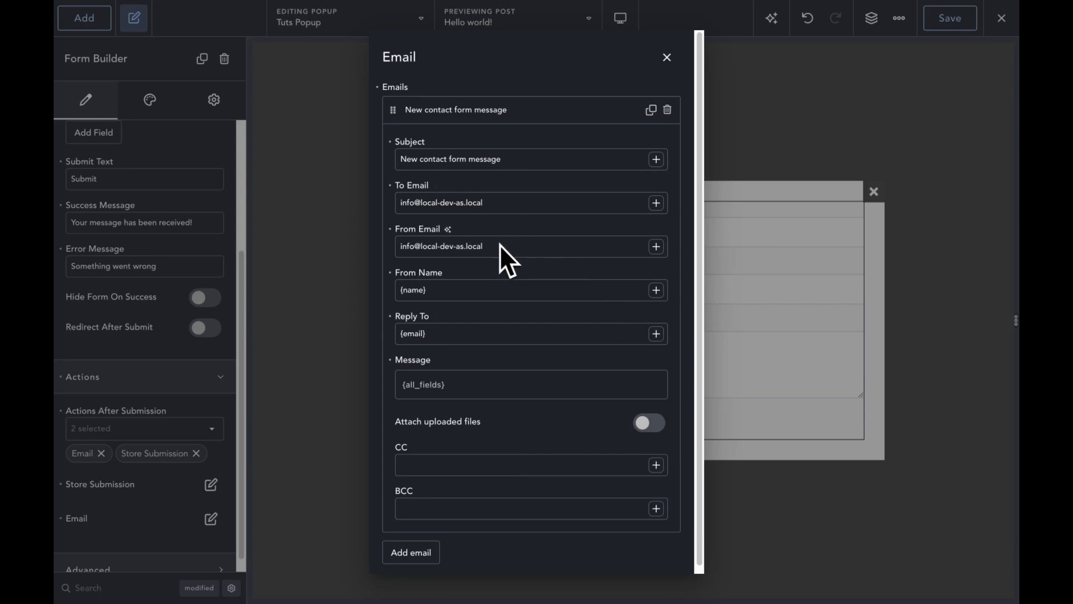
left_click(667, 57)
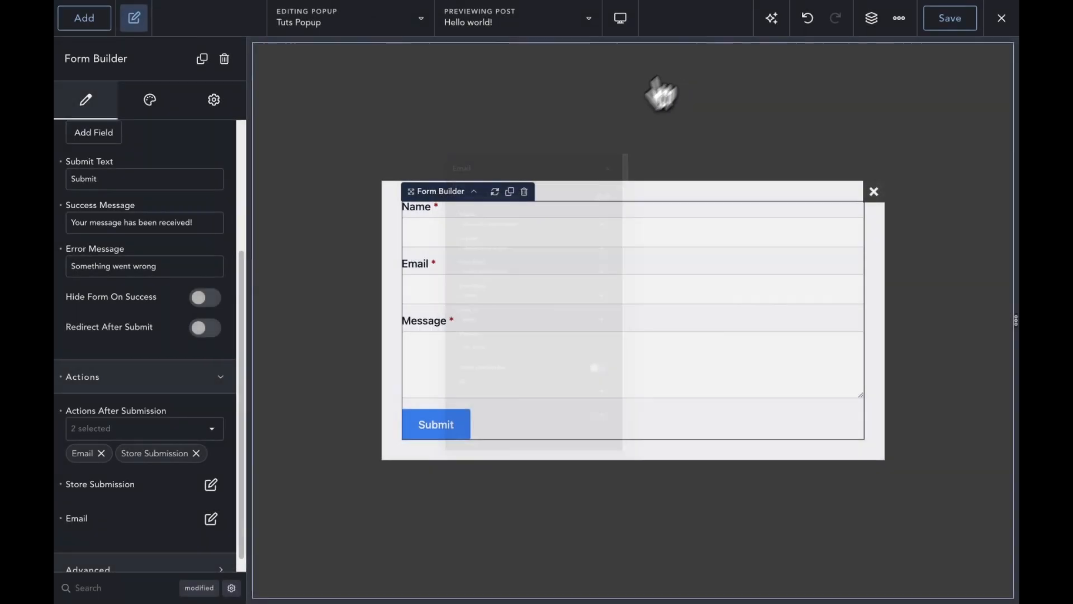
left_click(211, 485)
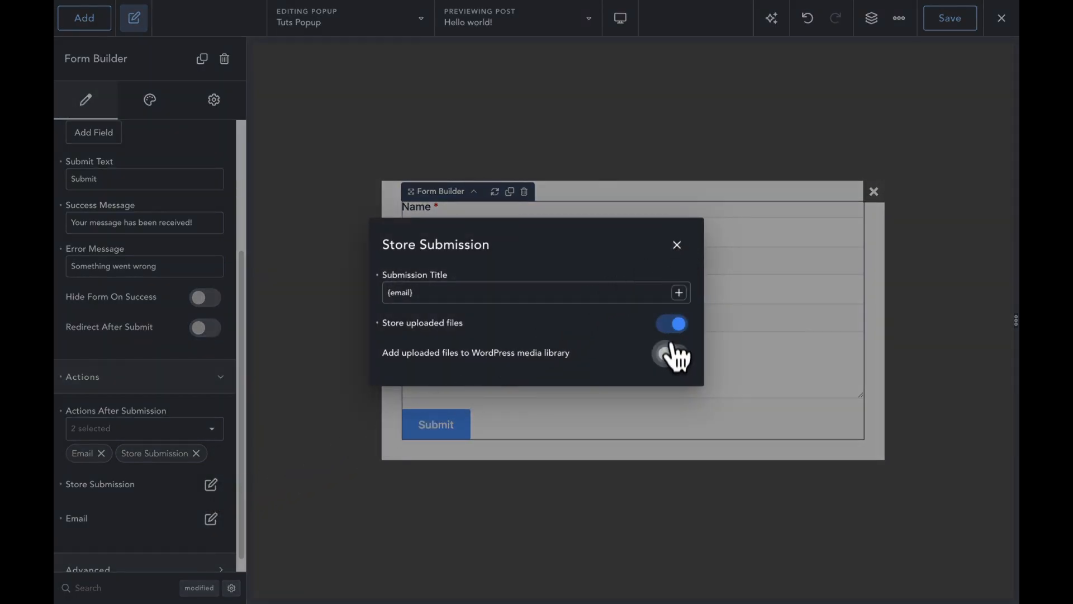
left_click(677, 245)
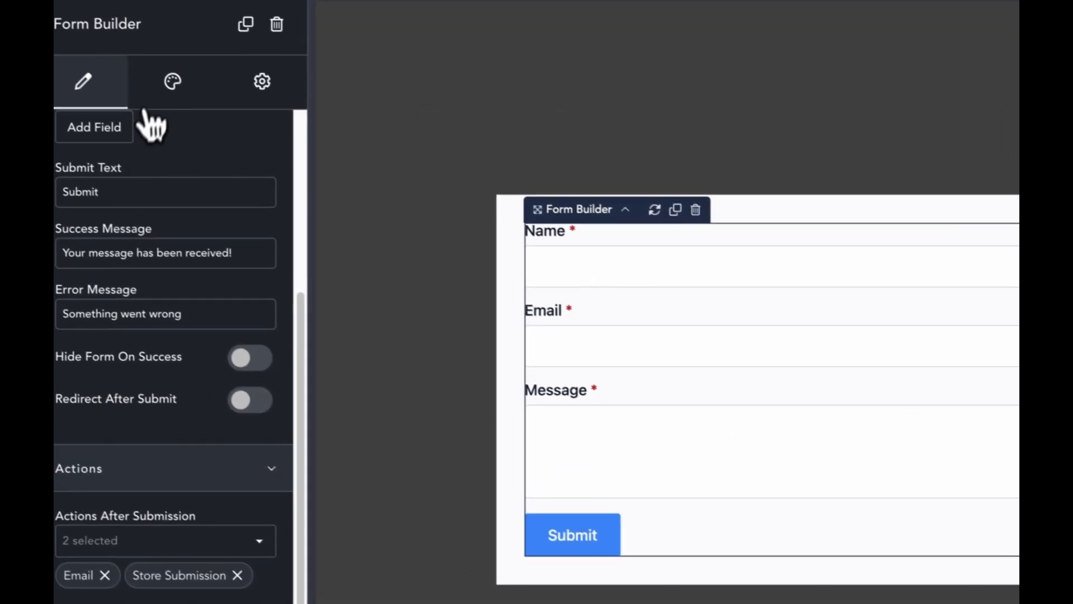
left_click(159, 89)
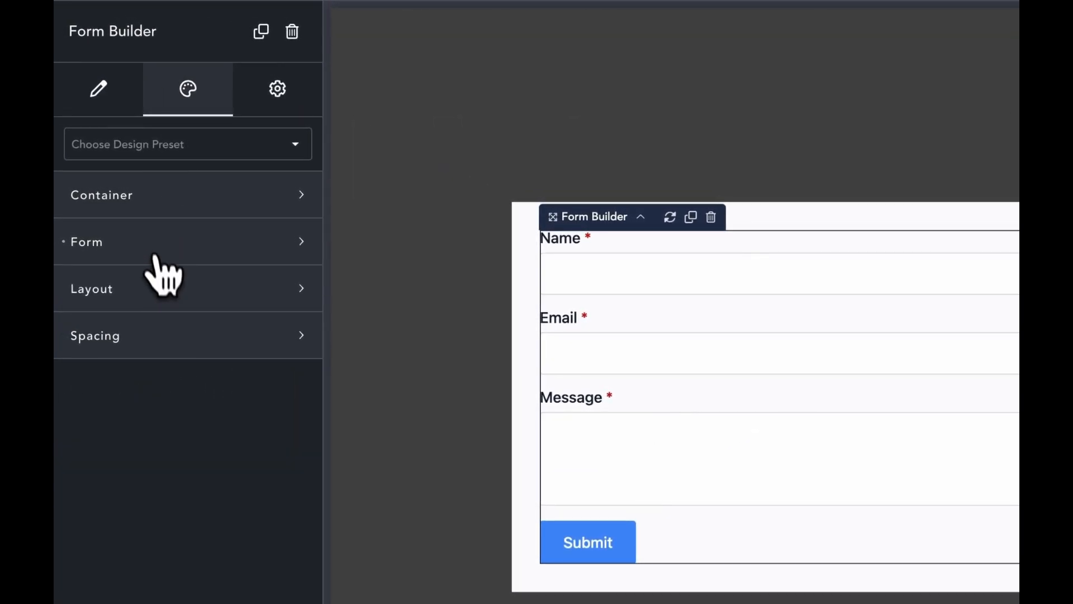
Step: Look through the form container's and the popup's style and border settings
left_click(176, 208)
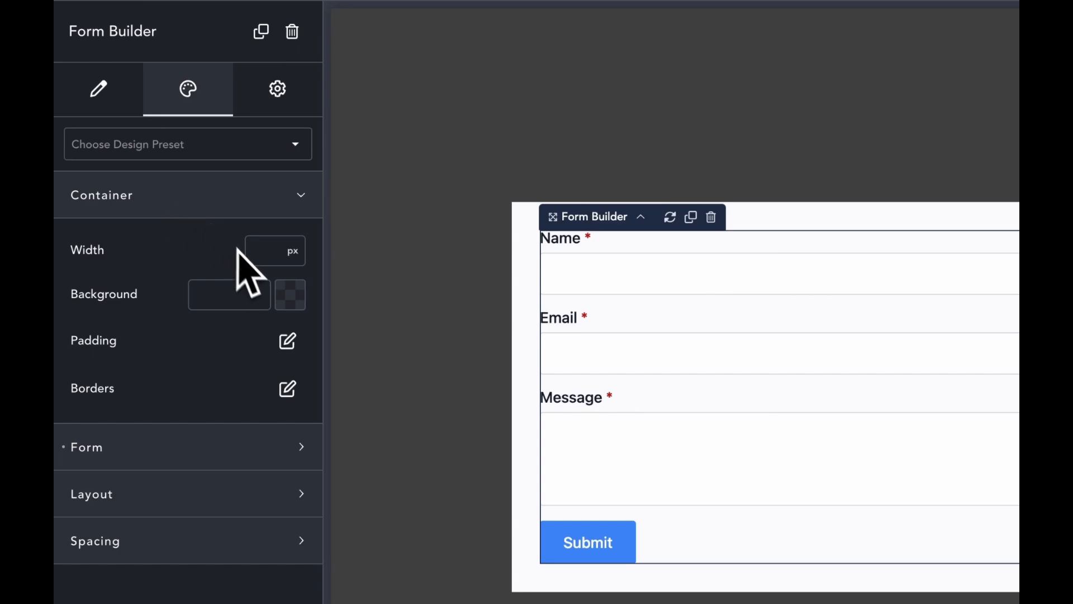
left_click(288, 388)
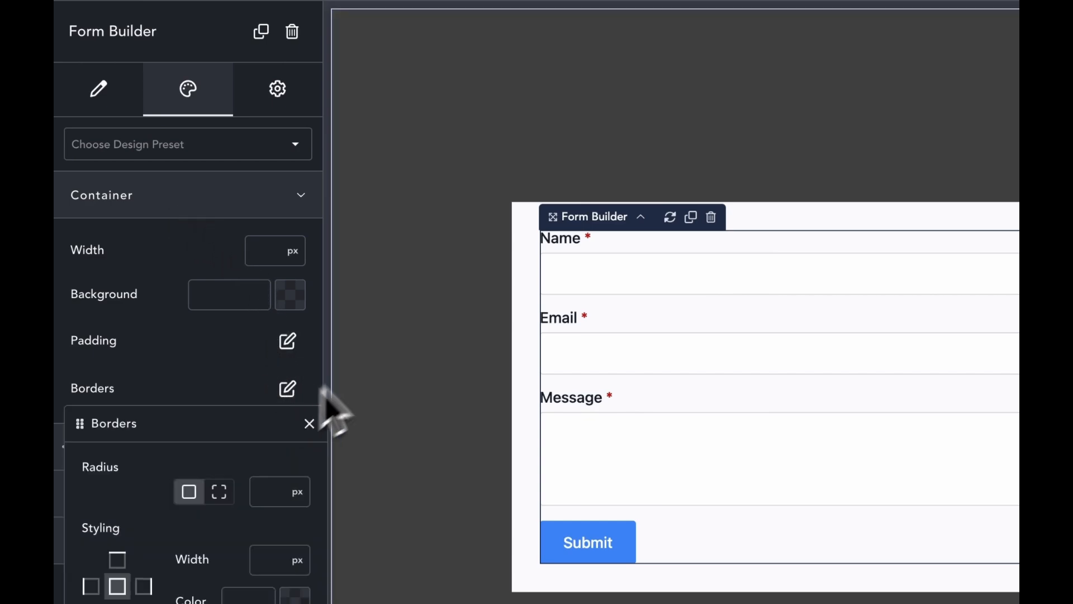
left_click(526, 308)
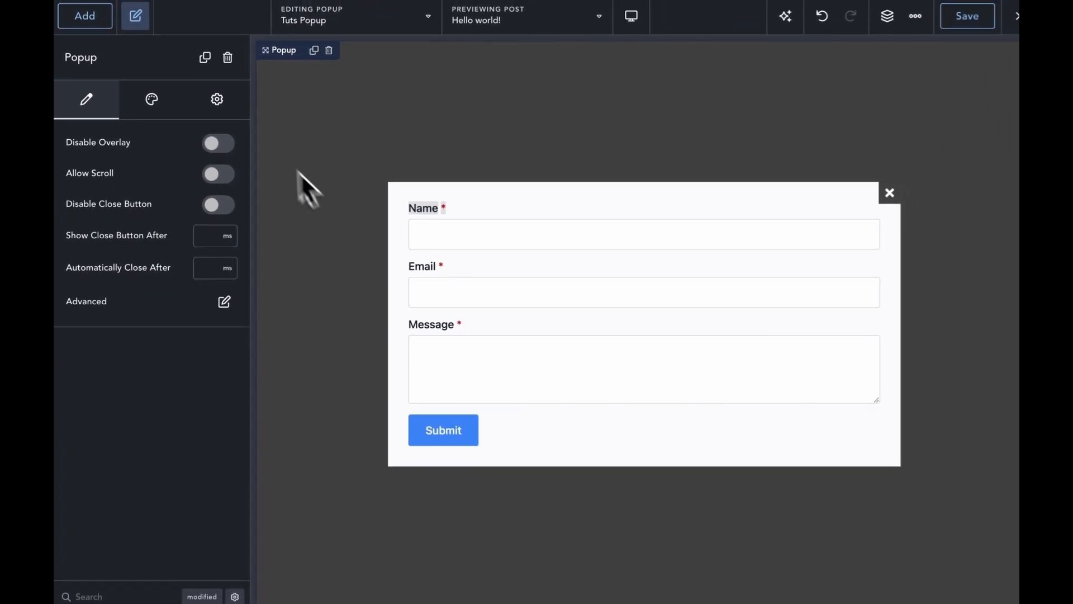
left_click(160, 105)
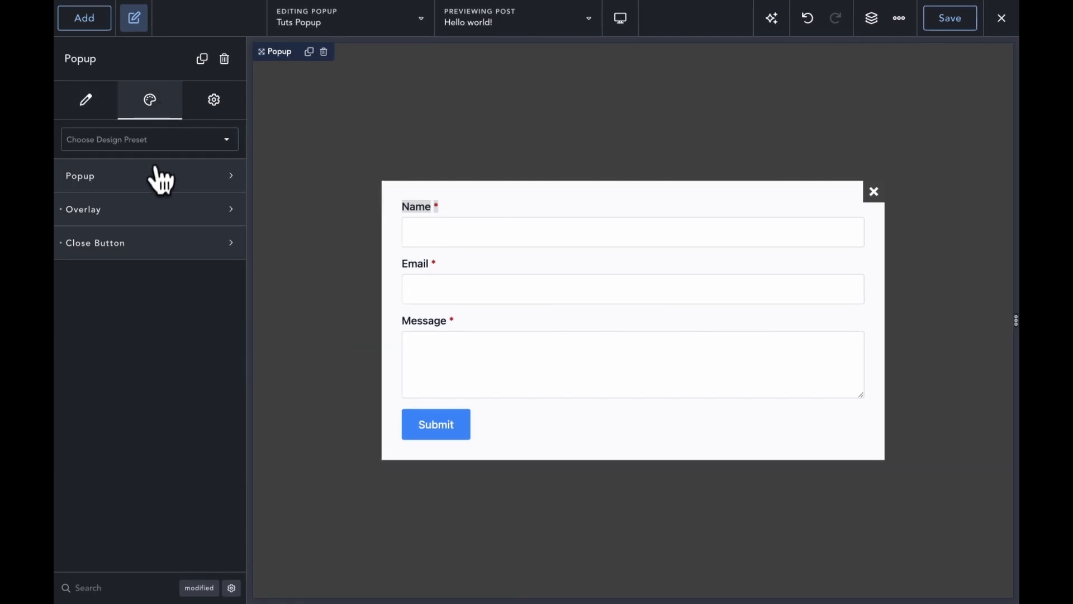
left_click(161, 180)
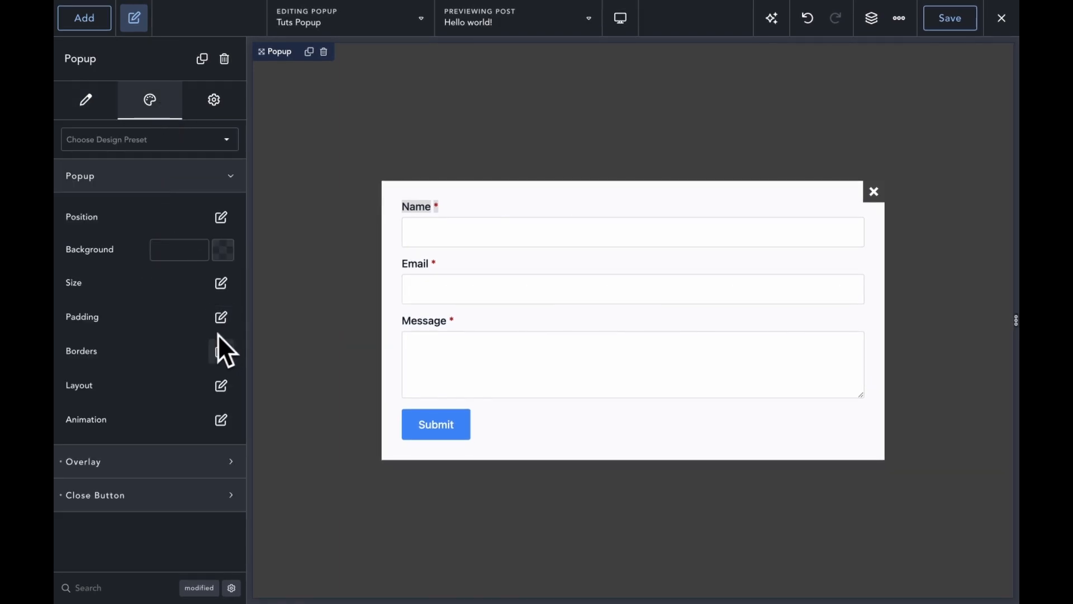
left_click(221, 351)
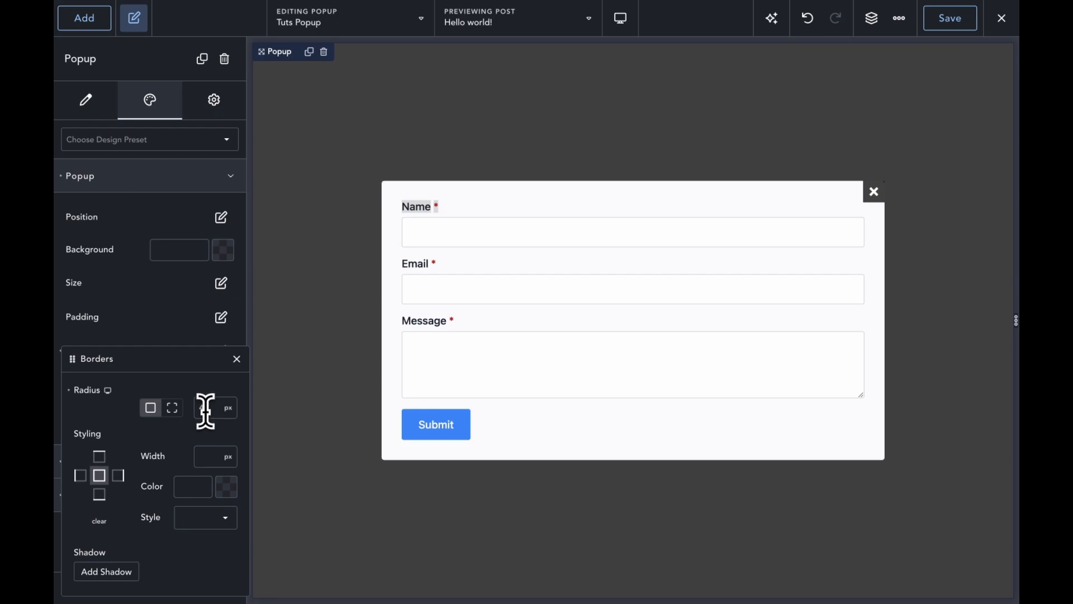
Step: Set the form labels' font family to Plus Jakarta Sans
left_click(211, 387)
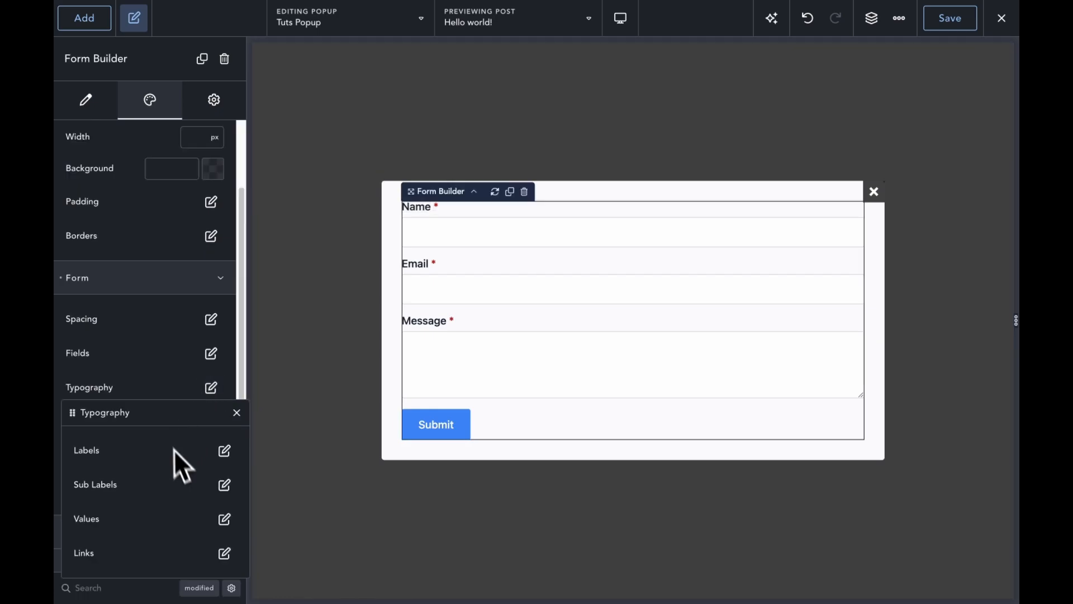
left_click(226, 460)
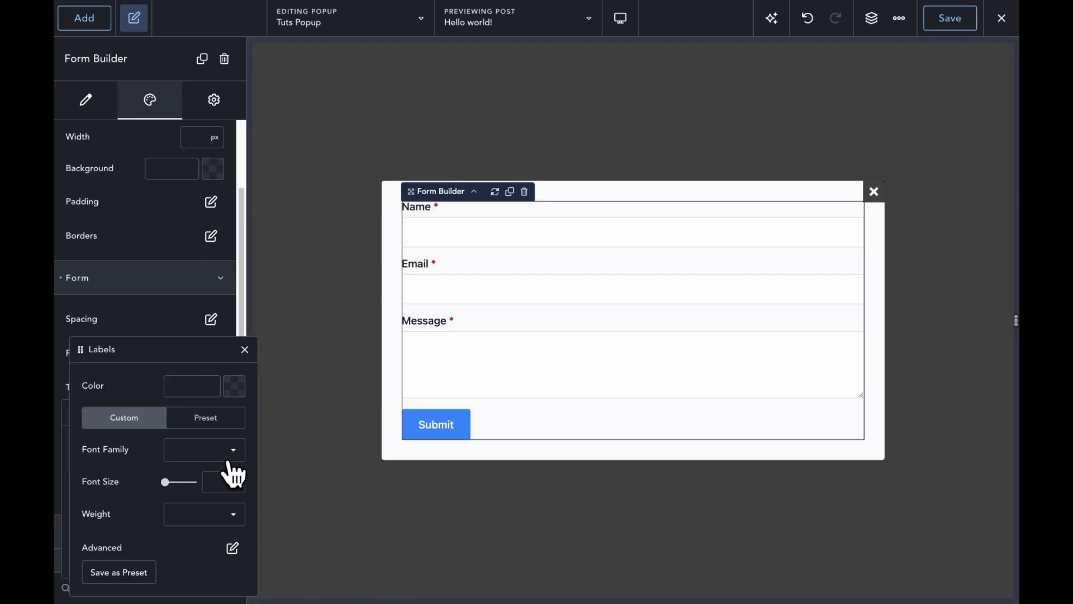
left_click(173, 454)
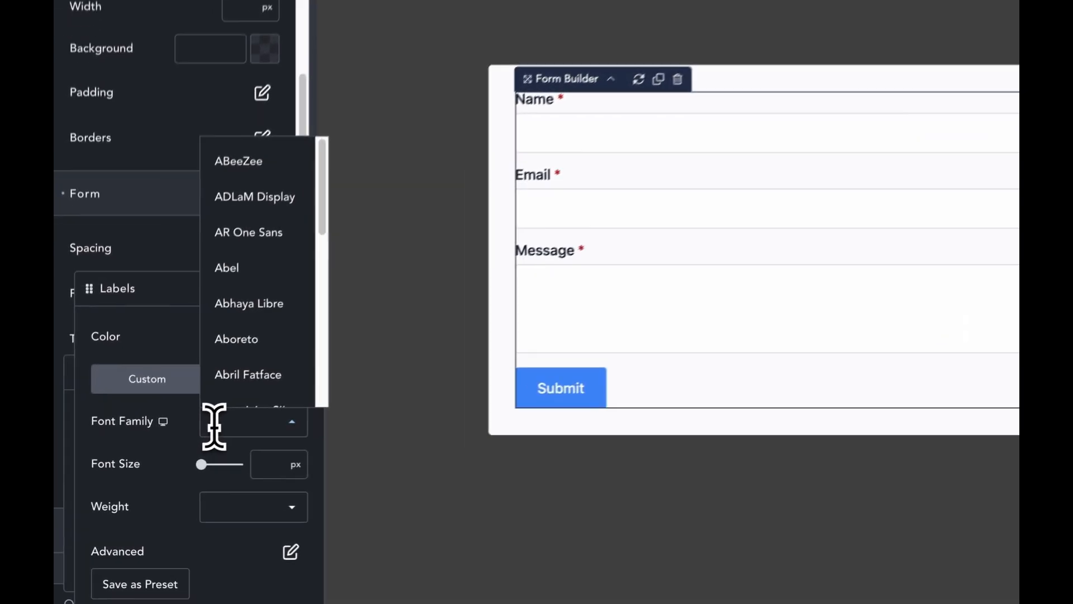
type("jak")
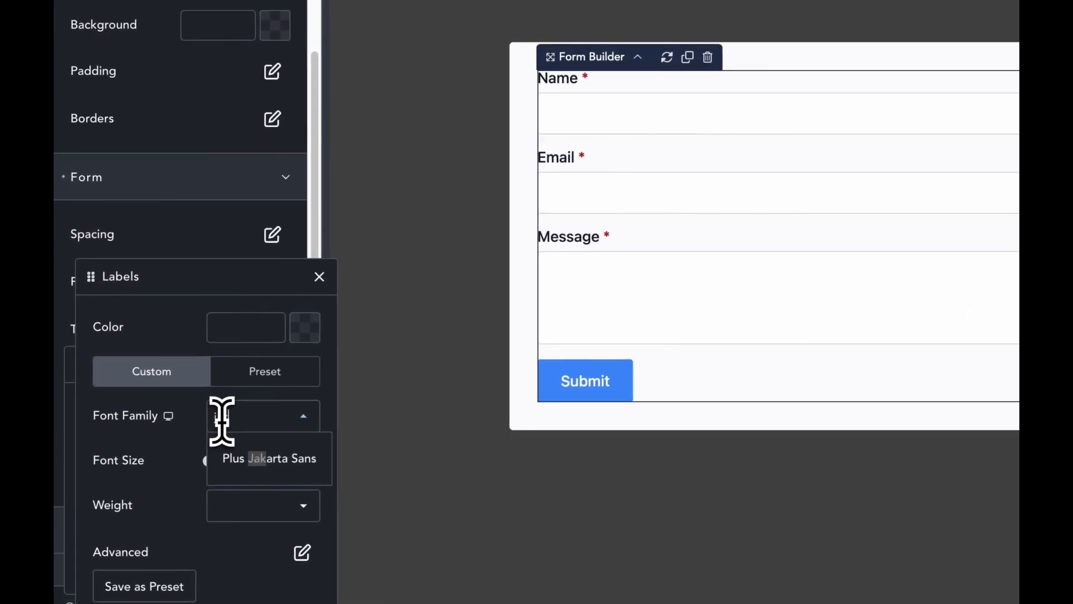
left_click(268, 462)
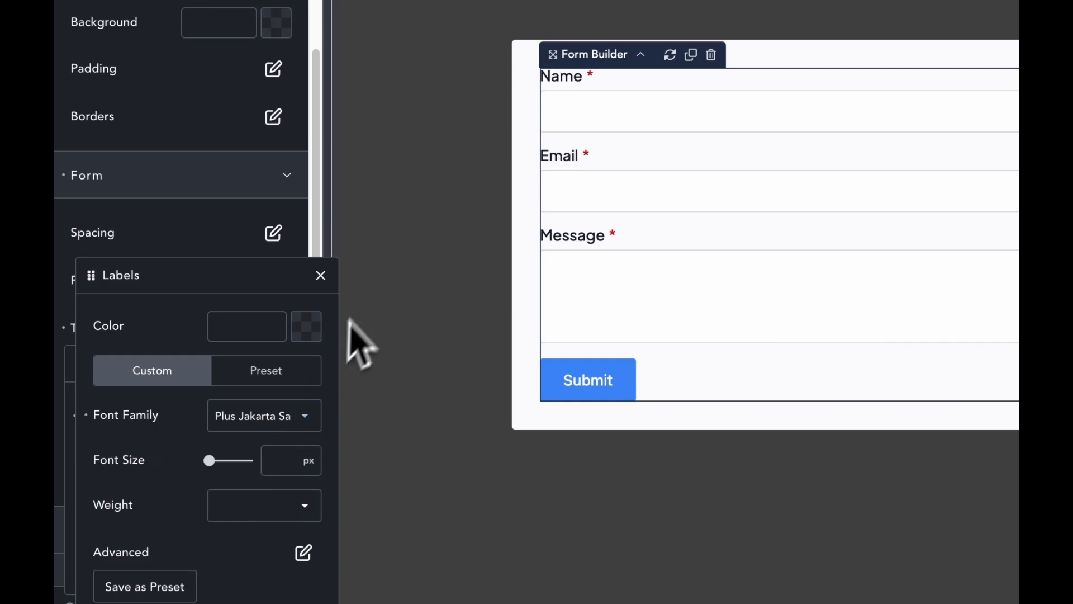
left_click(323, 276)
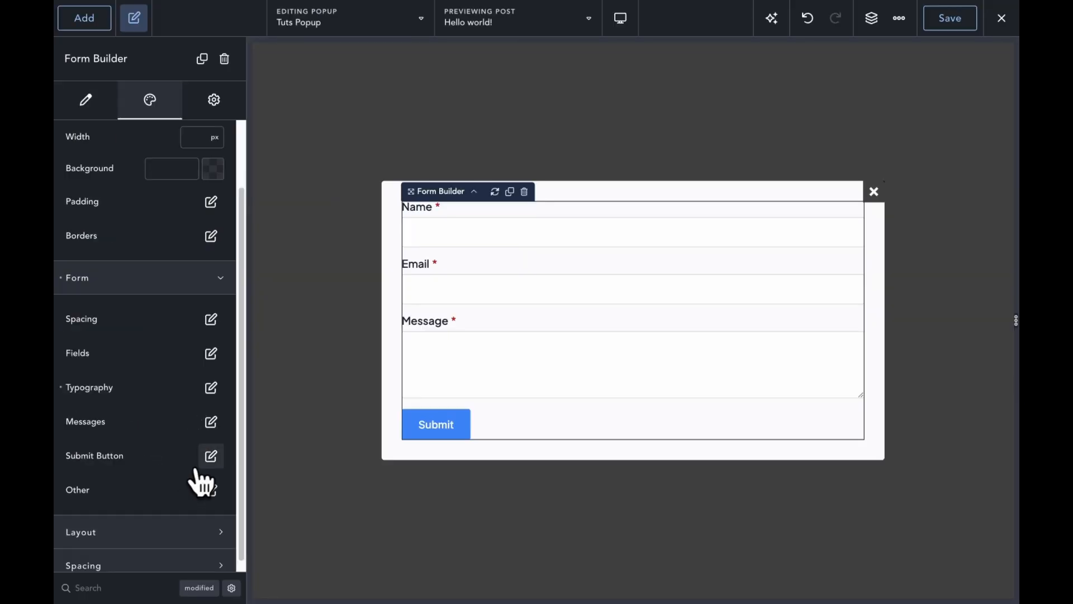
left_click(211, 456)
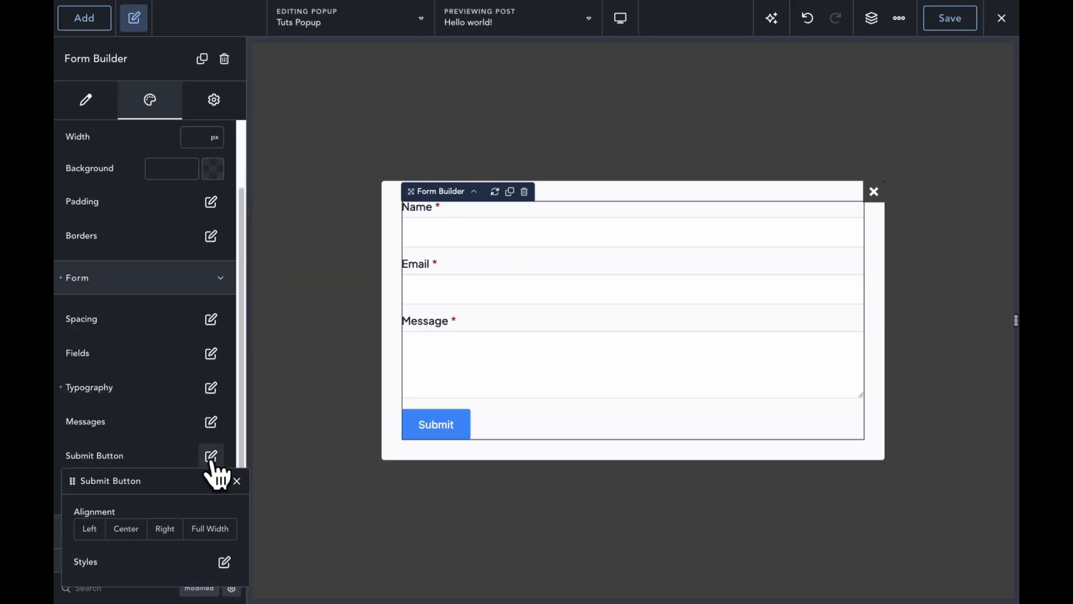
Step: Make the Submit button full width with Plus Jakarta Sans text
left_click(196, 532)
left_click(224, 562)
scroll(210, 514, "down", 1)
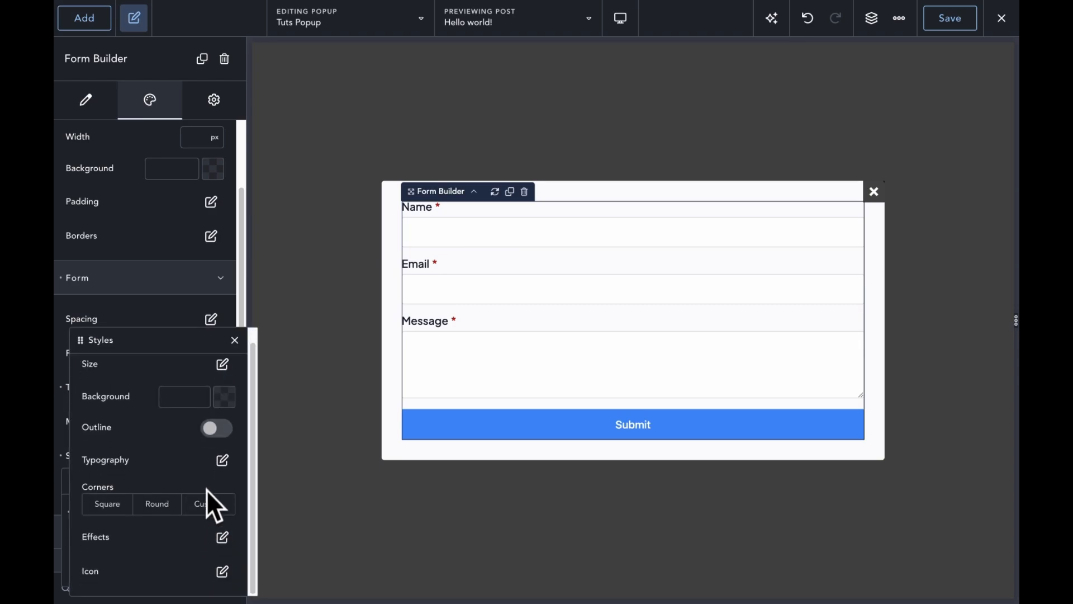
left_click(221, 462)
left_click(202, 449)
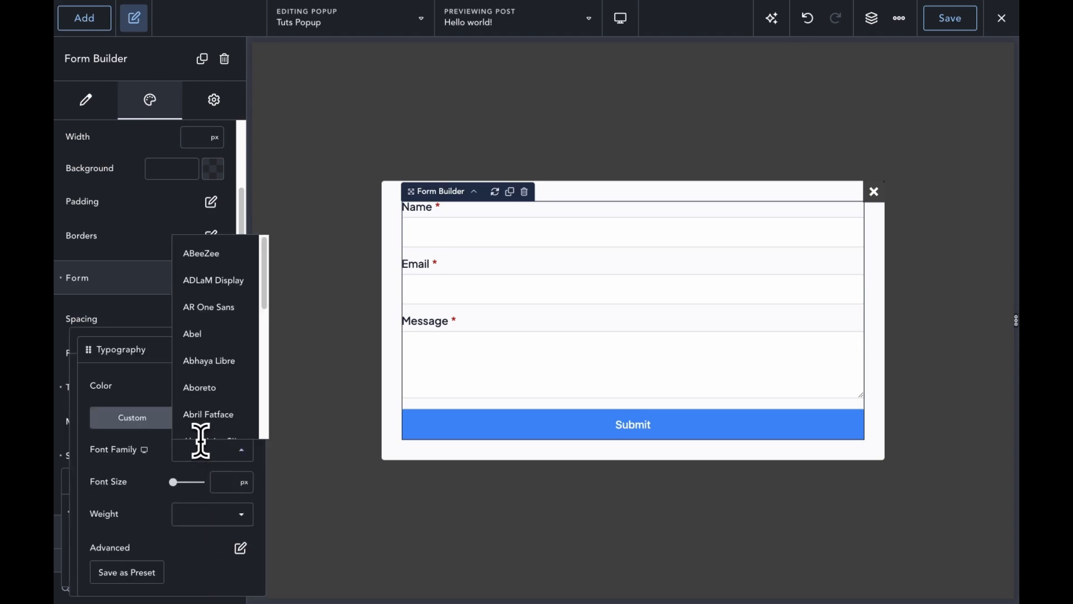
type("jak")
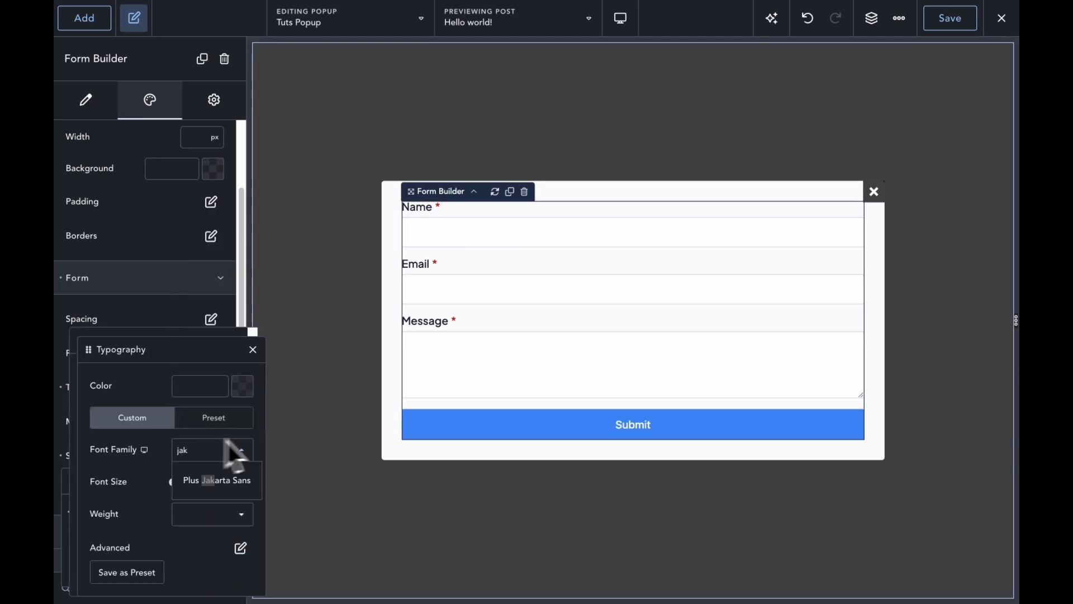
left_click(242, 481)
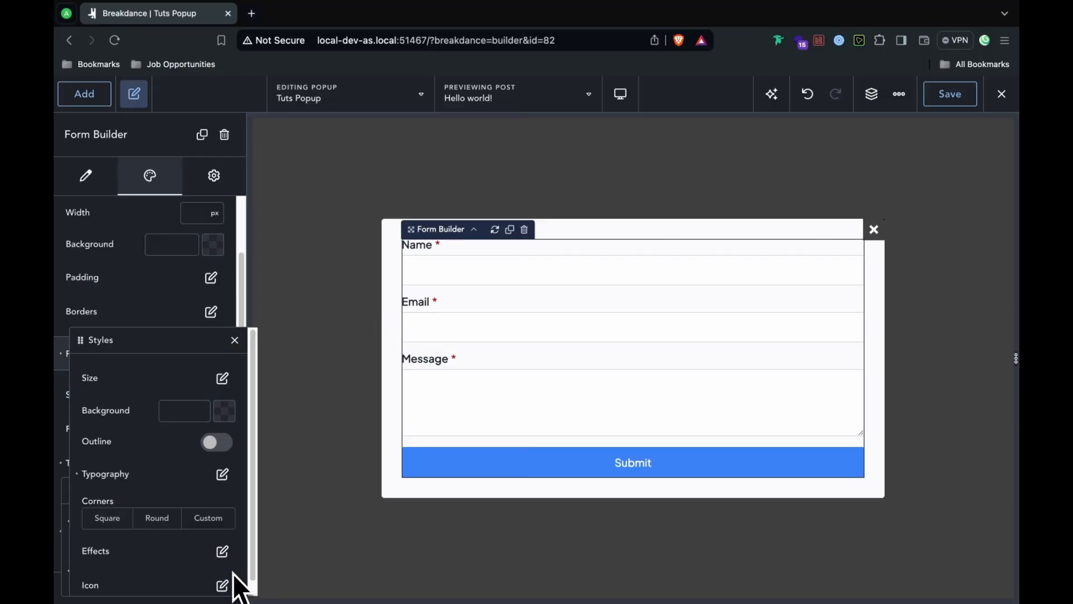
Step: Give the Submit button a #ffb31b background and #3B374A text colour
scroll(233, 573, "down", 1)
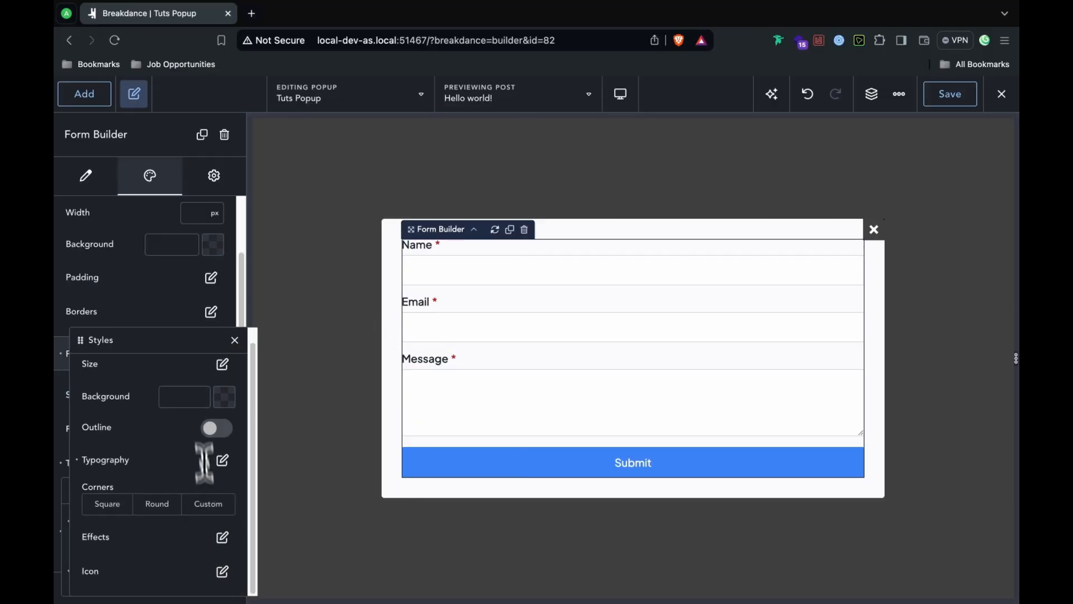
left_click(195, 393)
type("#ffb31b")
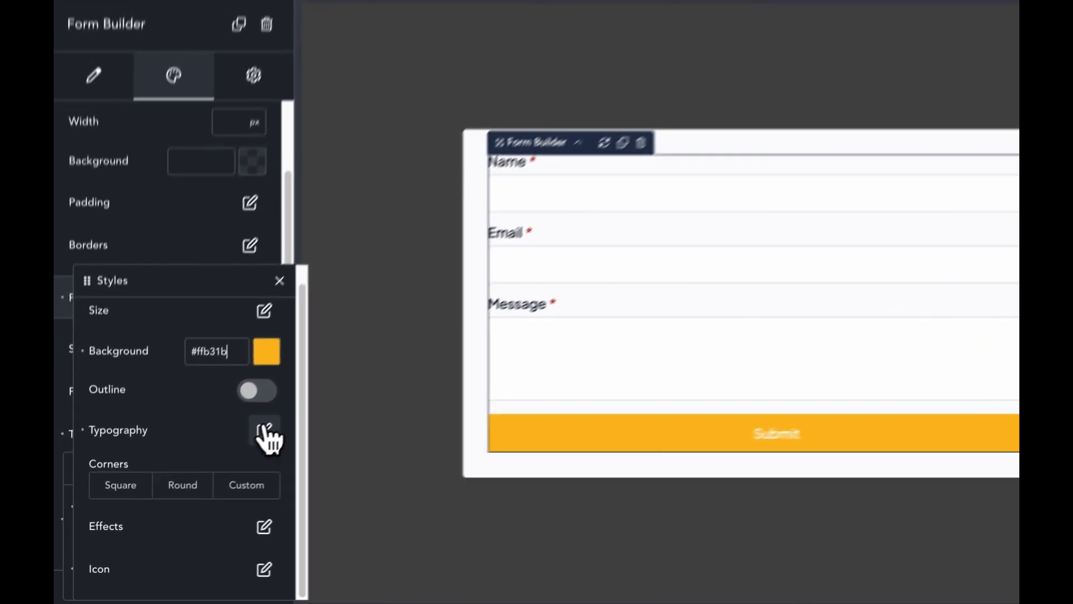
left_click(223, 459)
left_click(243, 386)
triple_click(166, 539)
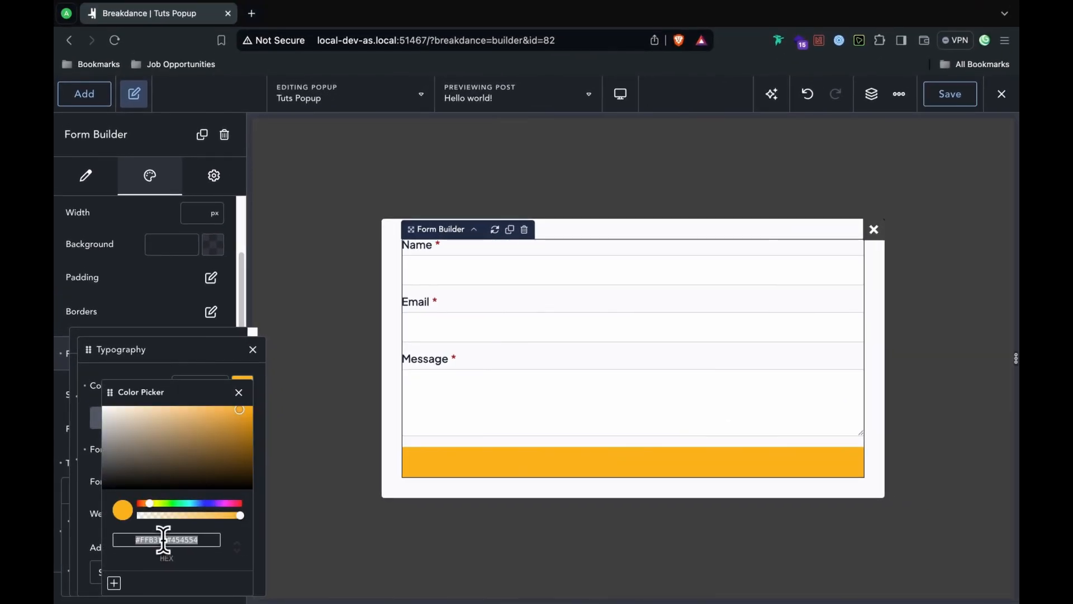
type("#3B374A")
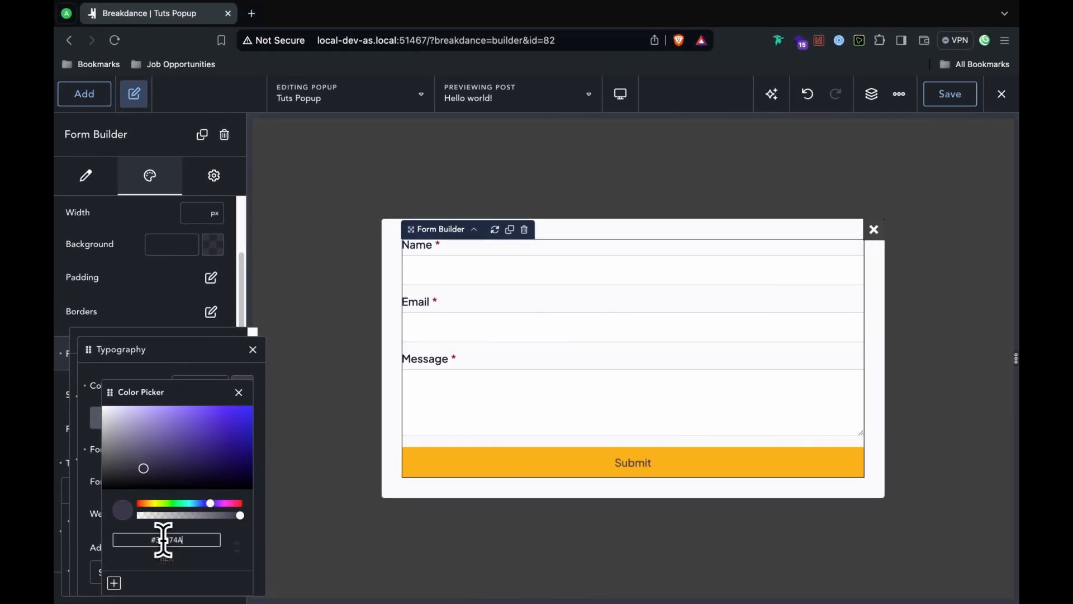
left_click(529, 528)
left_click(436, 328)
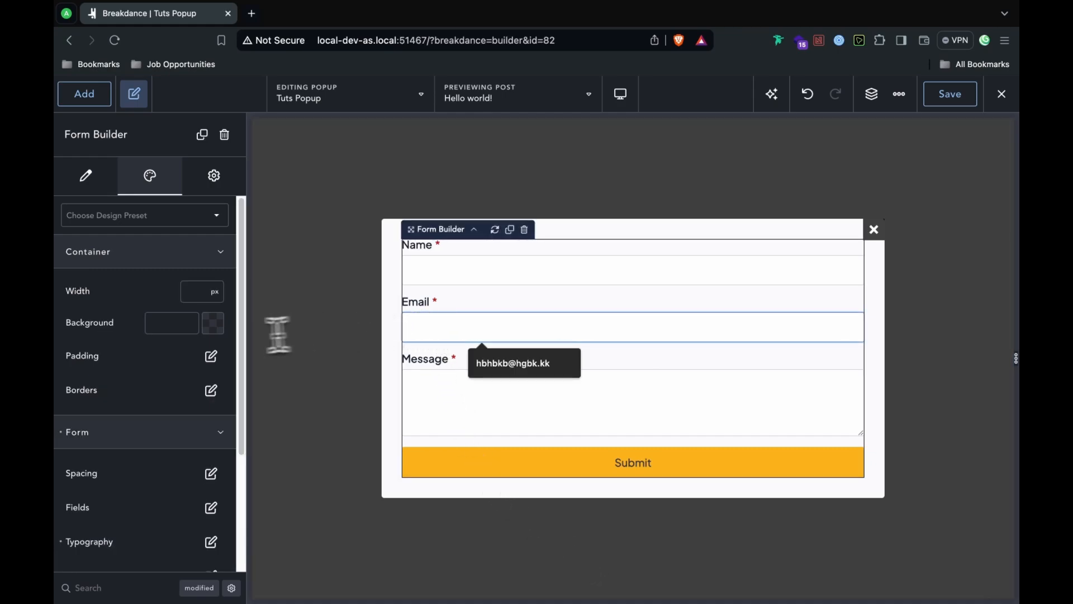
scroll(190, 414, "down", 3)
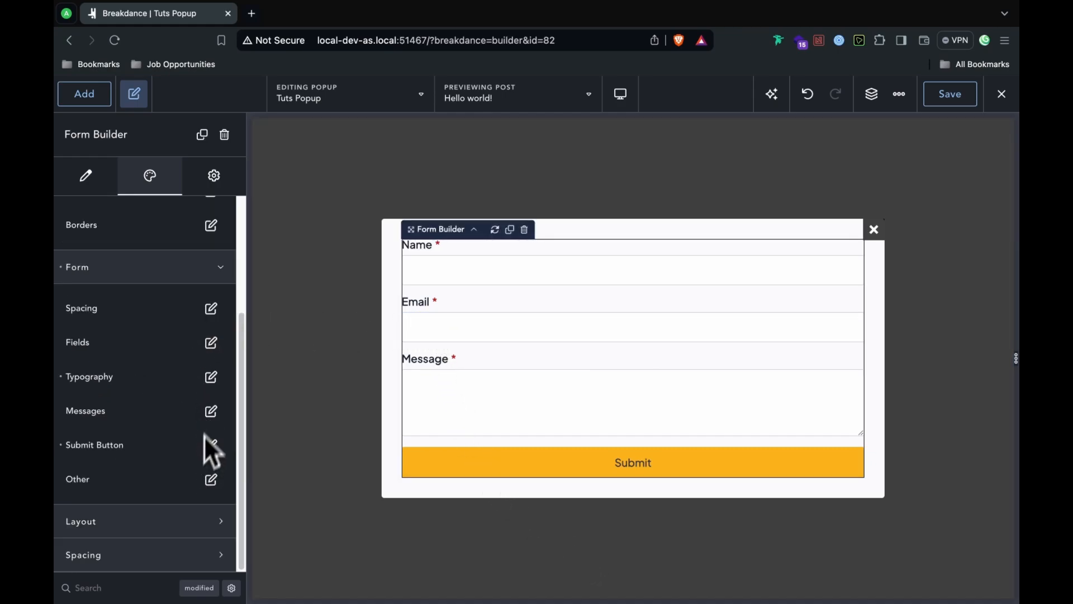
Step: Colour the form labels #3b374a and save Tuts Popup
left_click(212, 377)
left_click(224, 442)
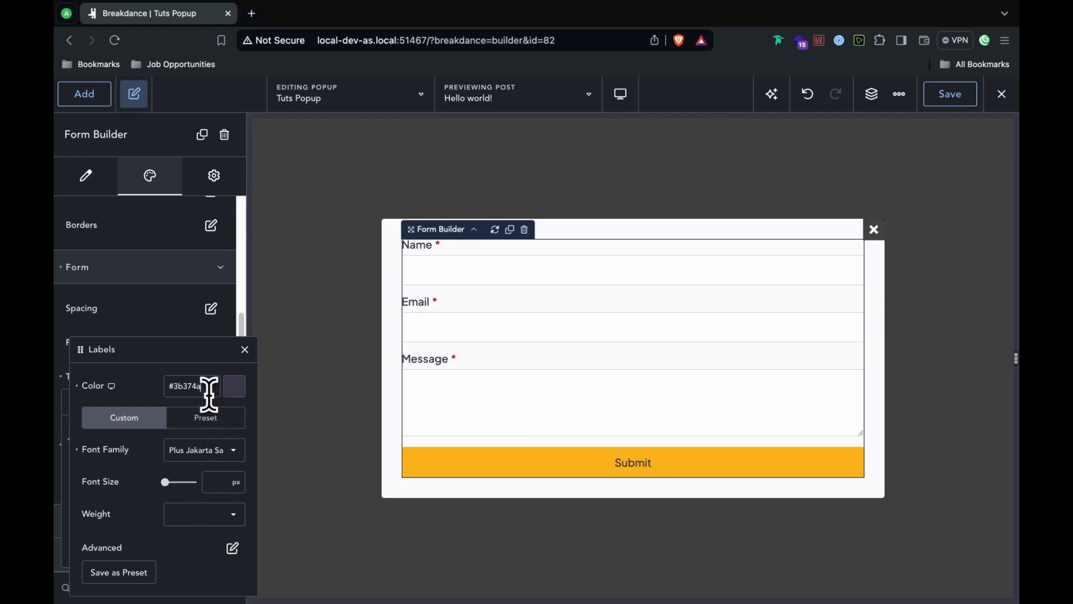
left_click(245, 351)
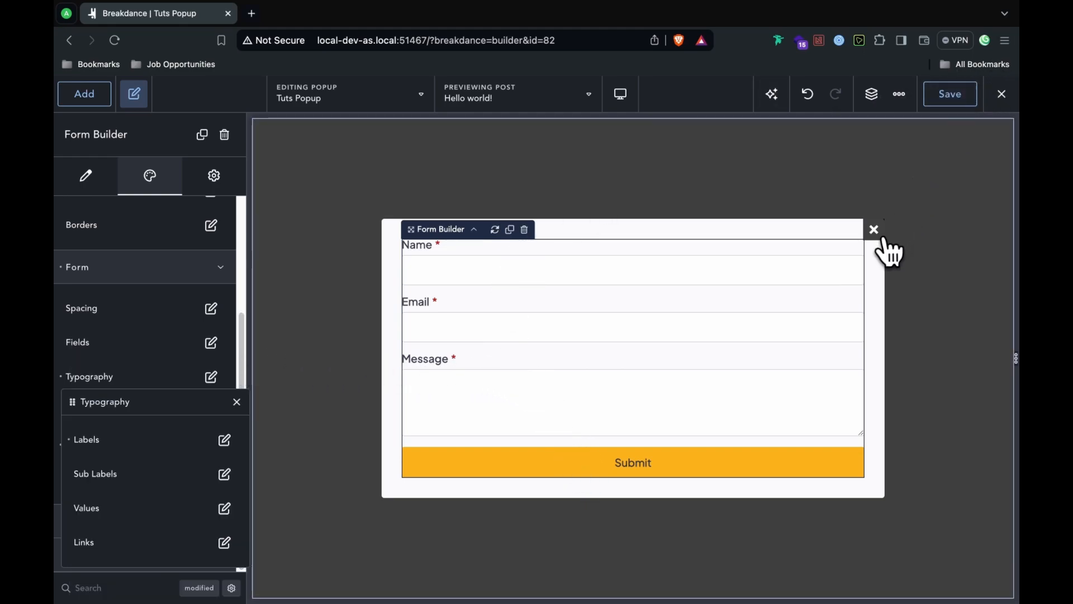
left_click(944, 96)
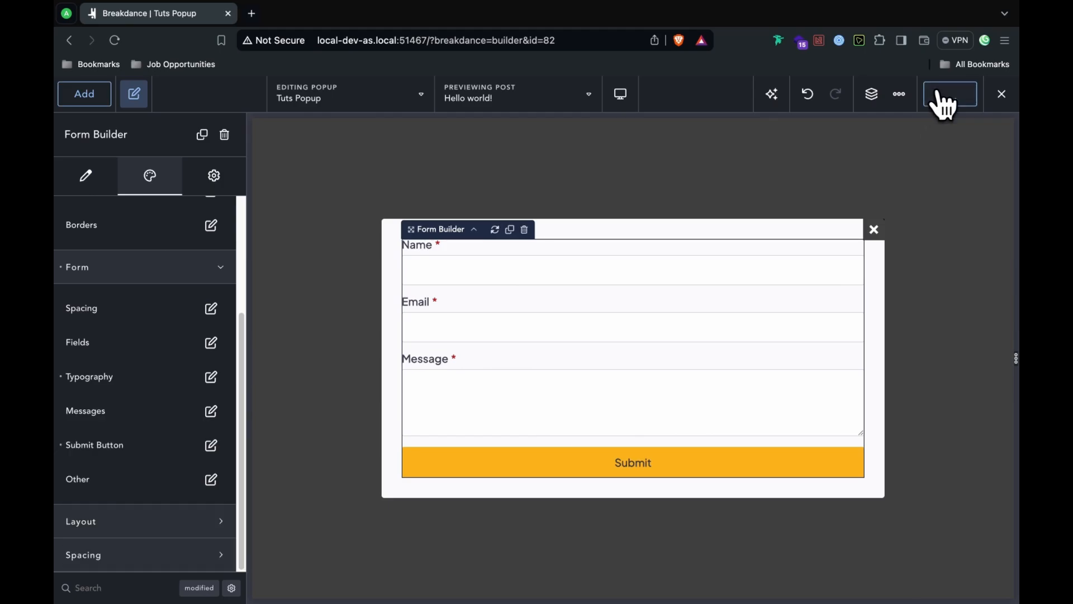
left_click(1012, 101)
Step: Return to the dashboard and open the Linktree: Tutorial page in Breakdance
left_click(985, 138)
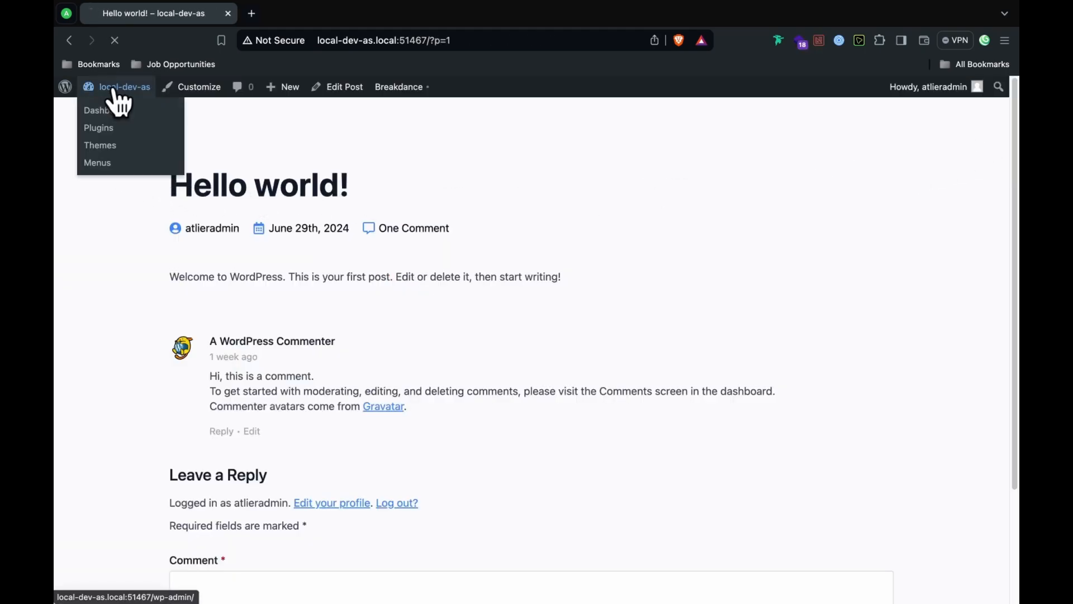
left_click(116, 89)
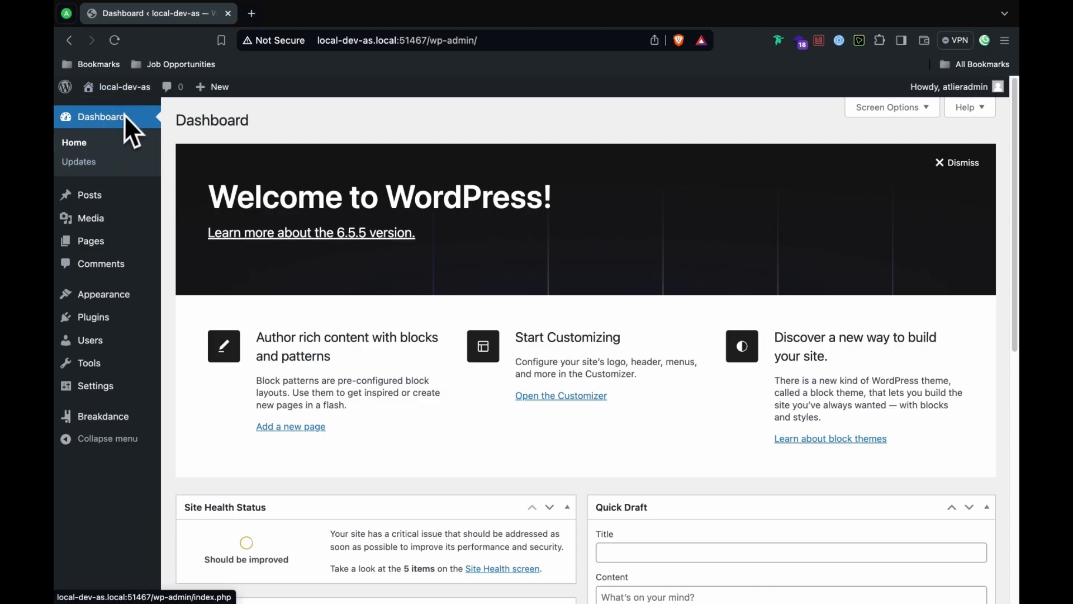
left_click(103, 251)
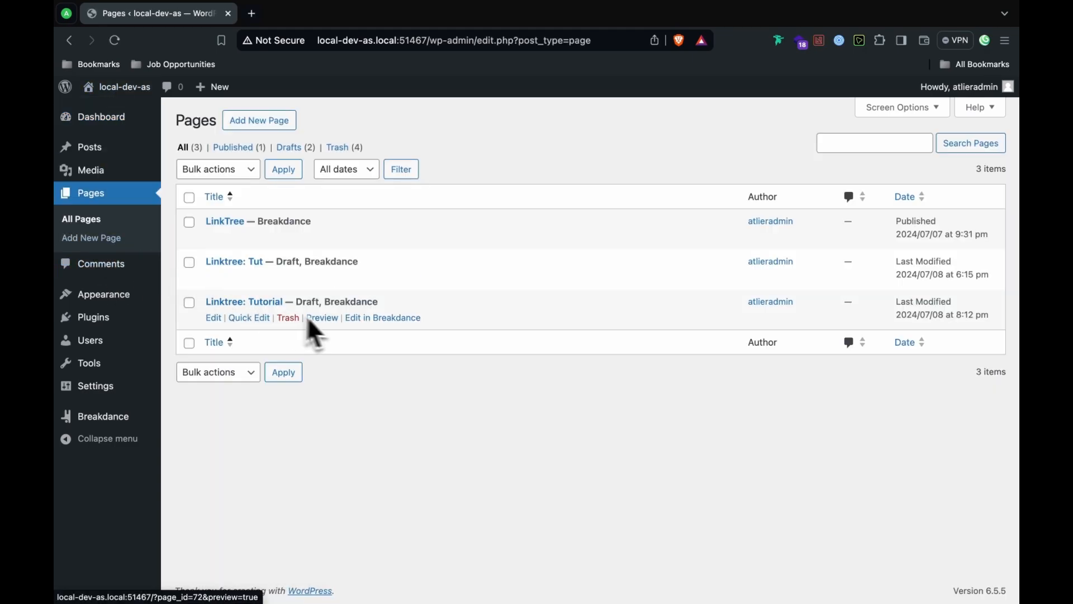
left_click(356, 319)
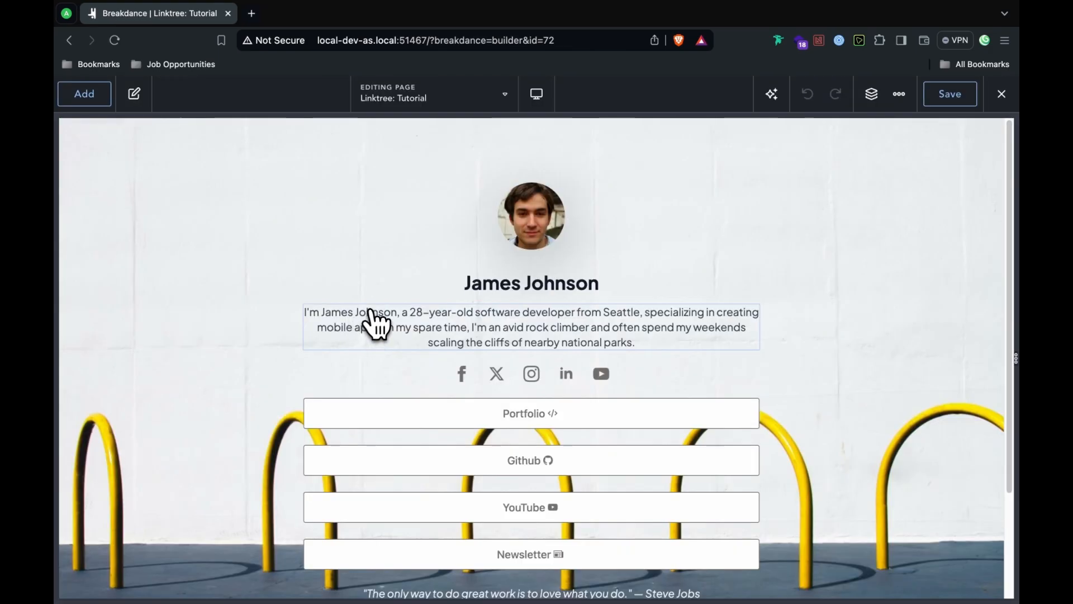
Step: Set the Contact Me button's link action to open Tuts Popup, then view the live page
scroll(380, 324, "down", 3)
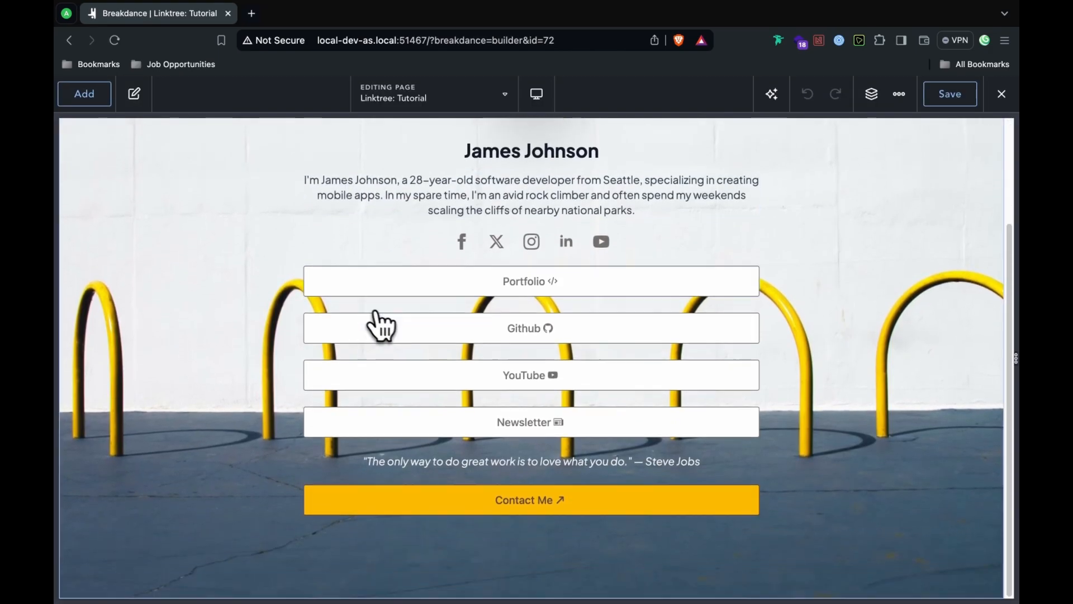
left_click(575, 503)
left_click(200, 276)
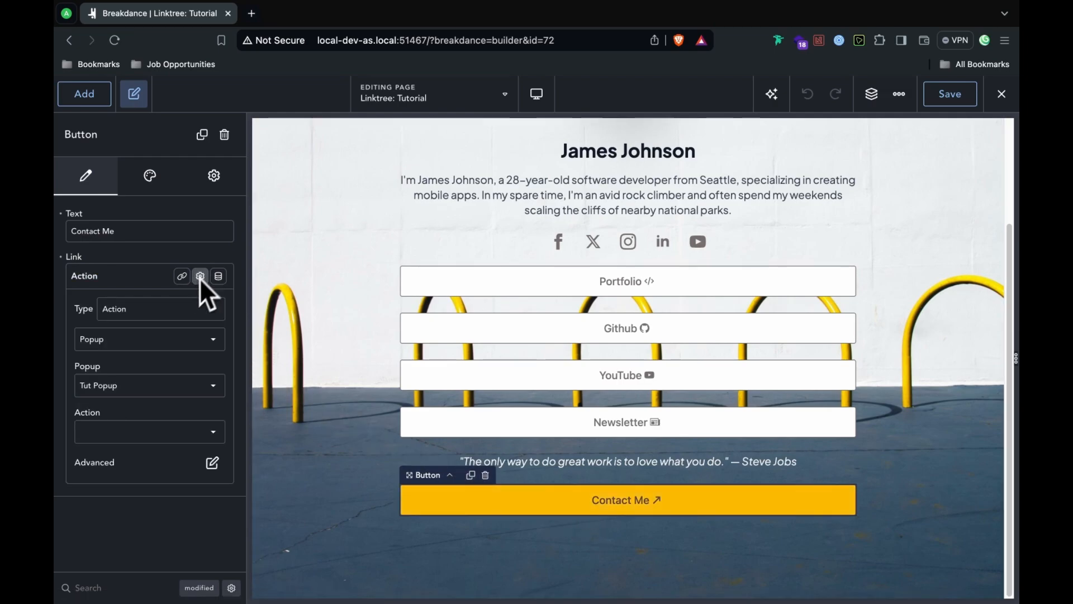
left_click(141, 385)
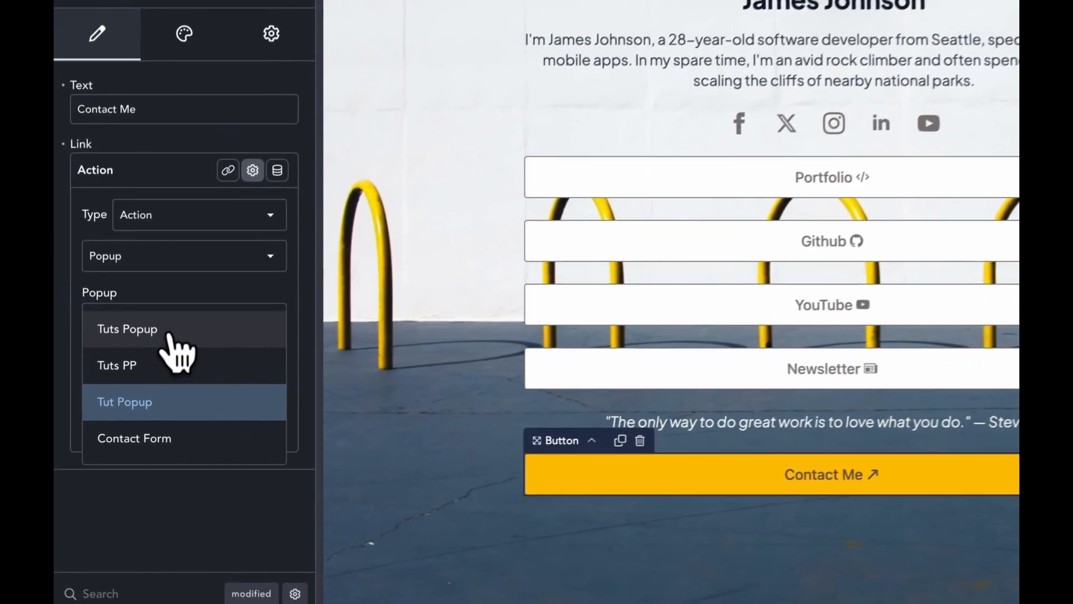
left_click(133, 392)
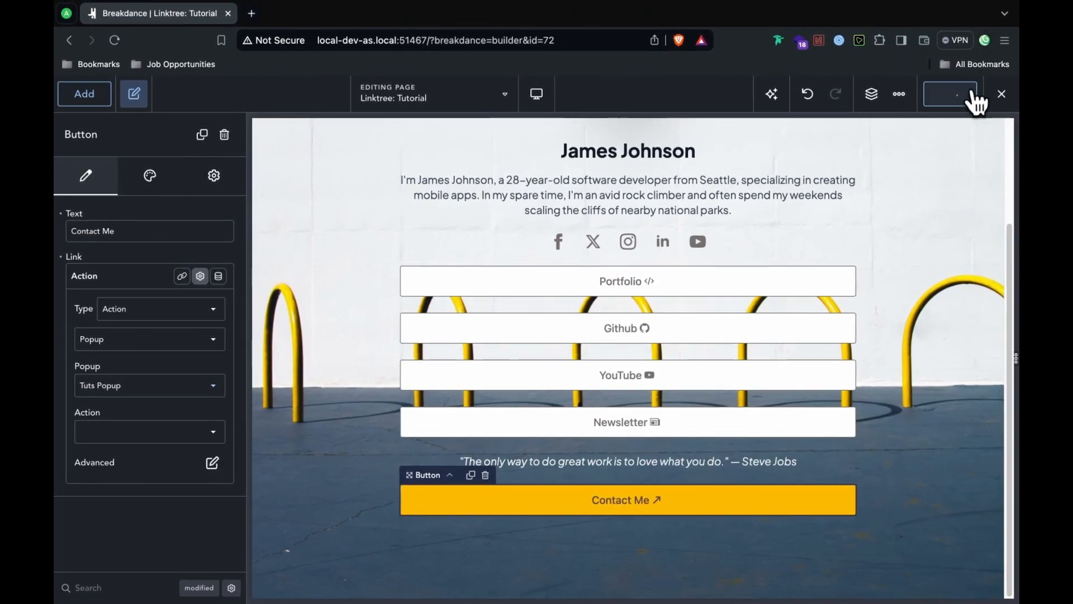
left_click(992, 102)
left_click(999, 125)
Step: Open the Contact Me popup and fill in a name, an e-mail and the message 'Hi, this is a test message'
scroll(726, 424, "down", 3)
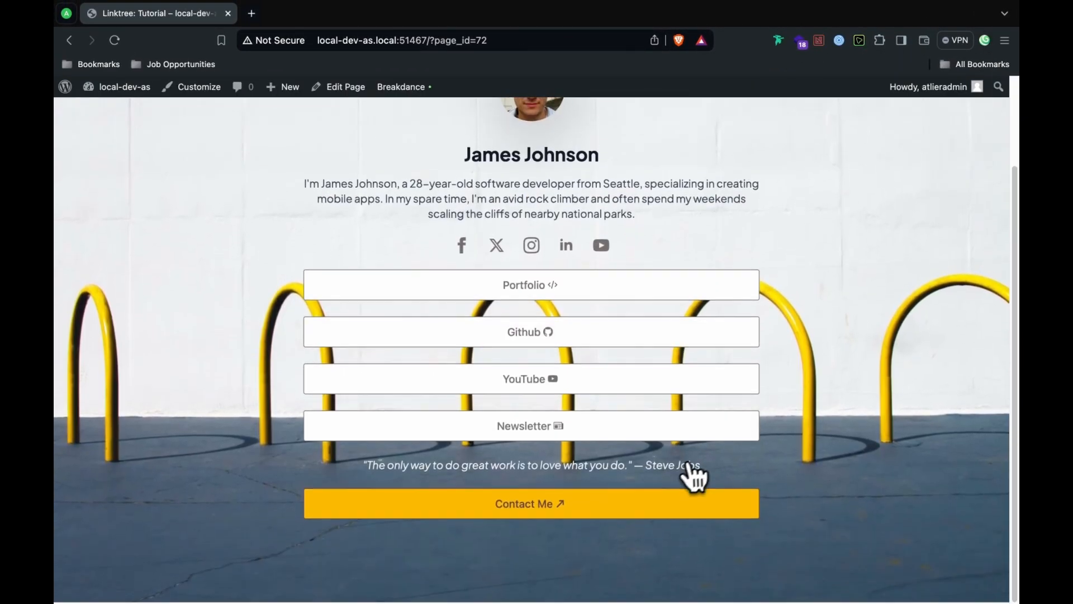
left_click(664, 505)
left_click(471, 258)
left_click(449, 316)
left_click(437, 388)
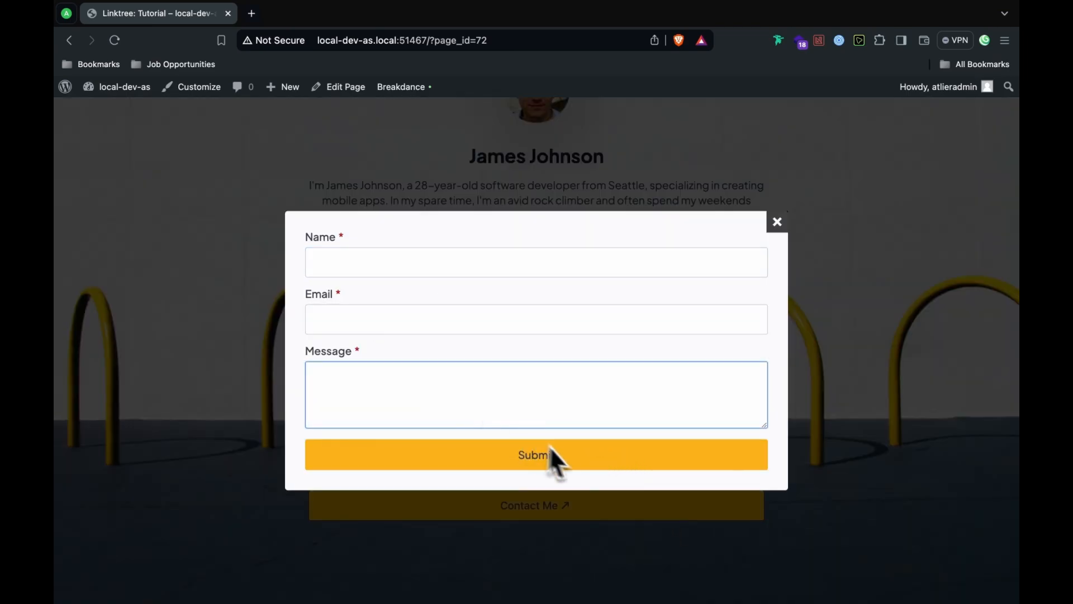
left_click(469, 266)
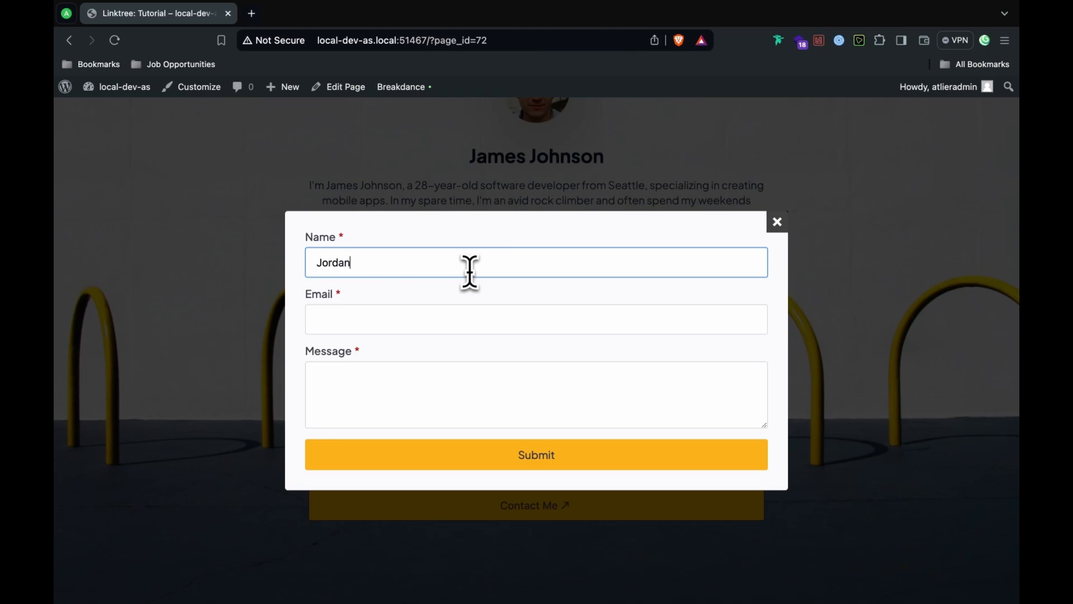
left_click(476, 326)
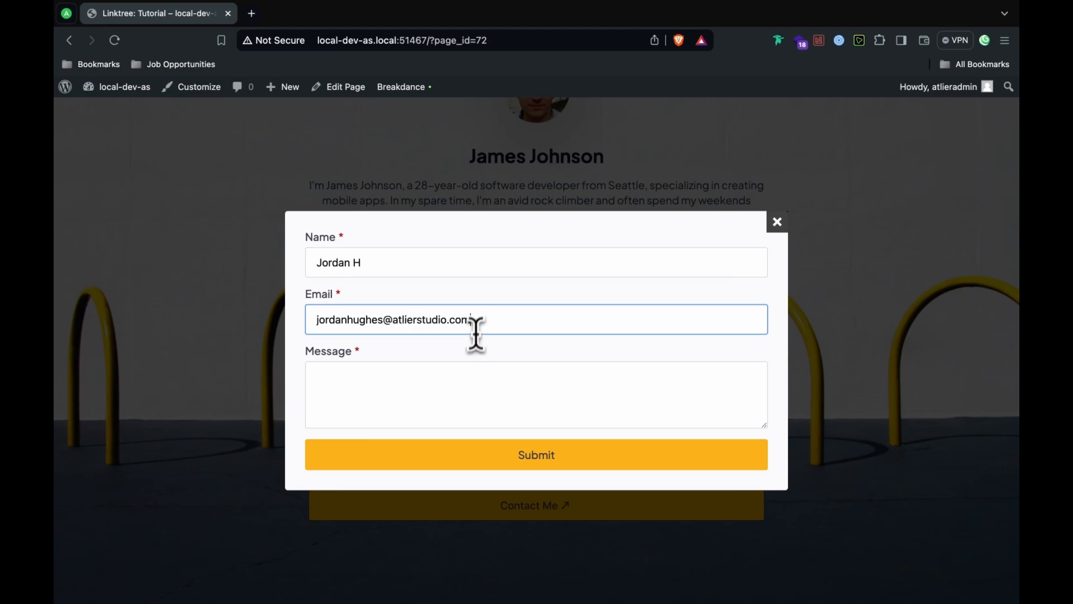
left_click(465, 376)
type("Hi, thi")
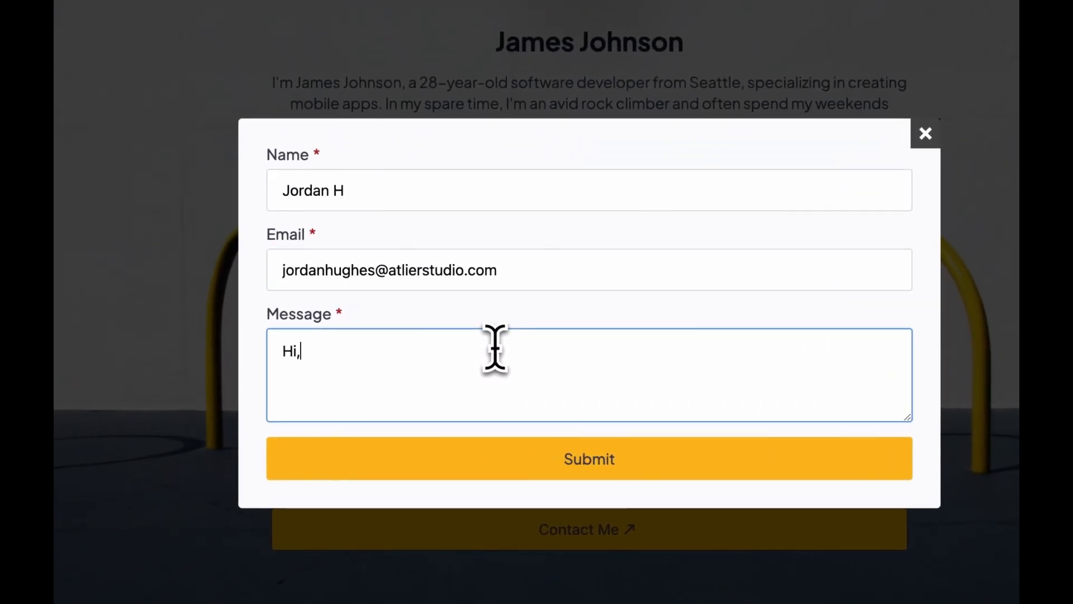
type("s is a test ")
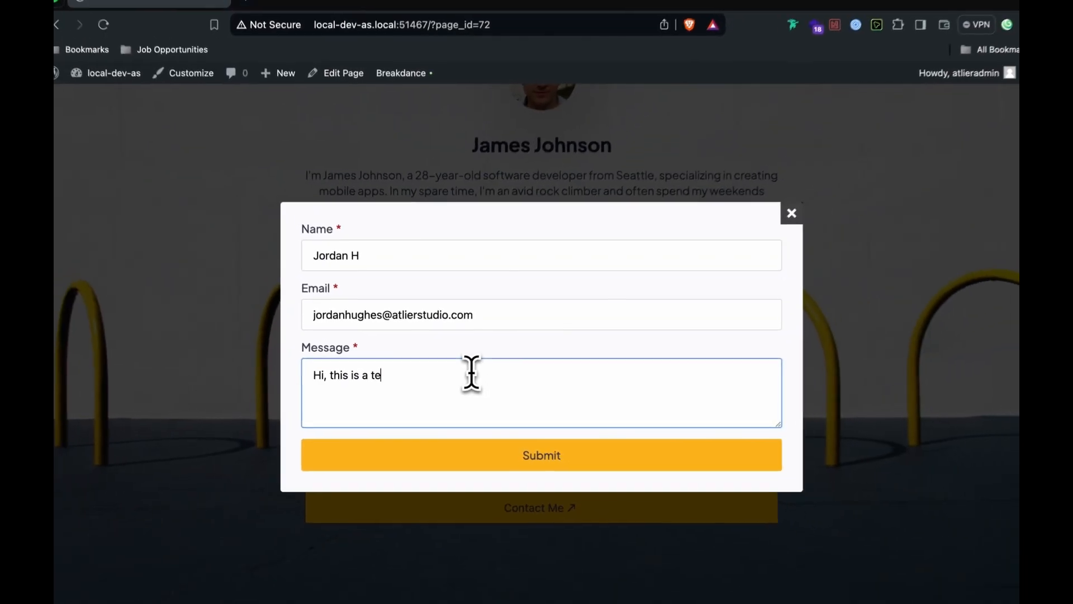
type("message!")
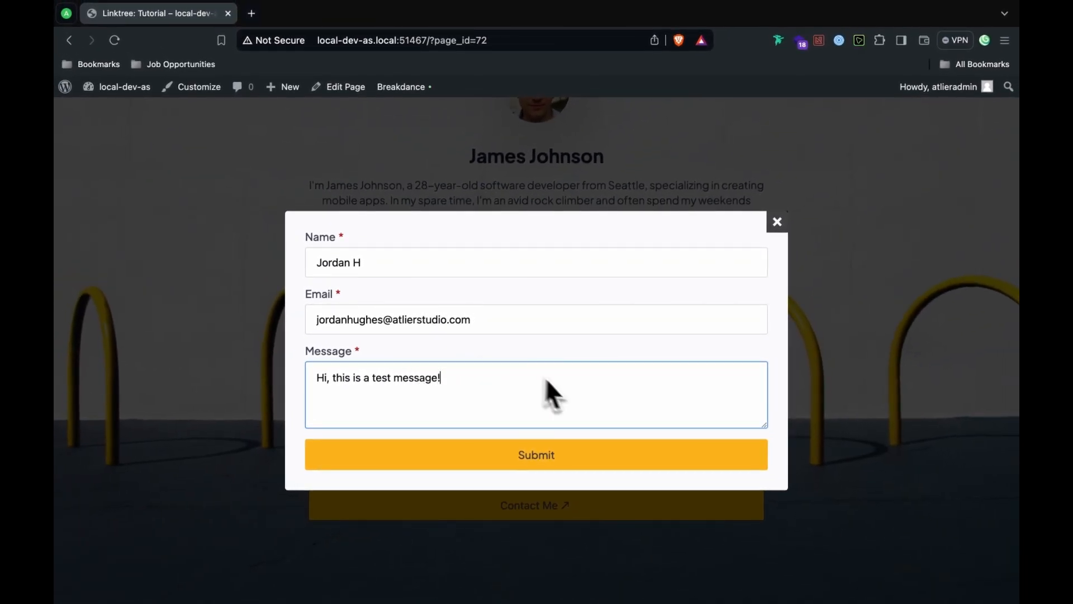
Step: Submit the test message, close the popup and return to the admin dashboard
left_click(559, 455)
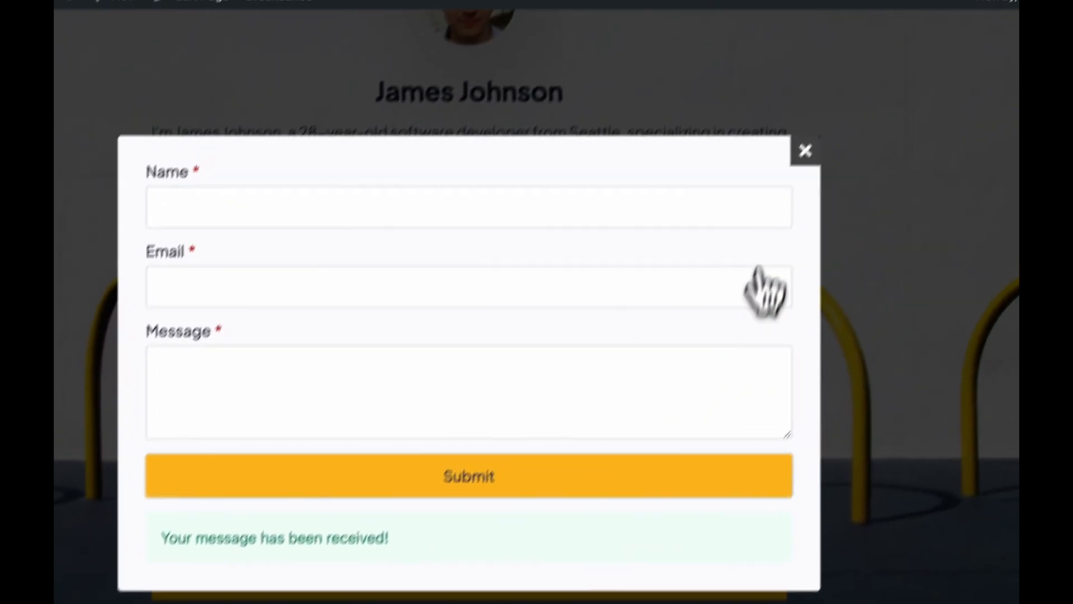
left_click(878, 44)
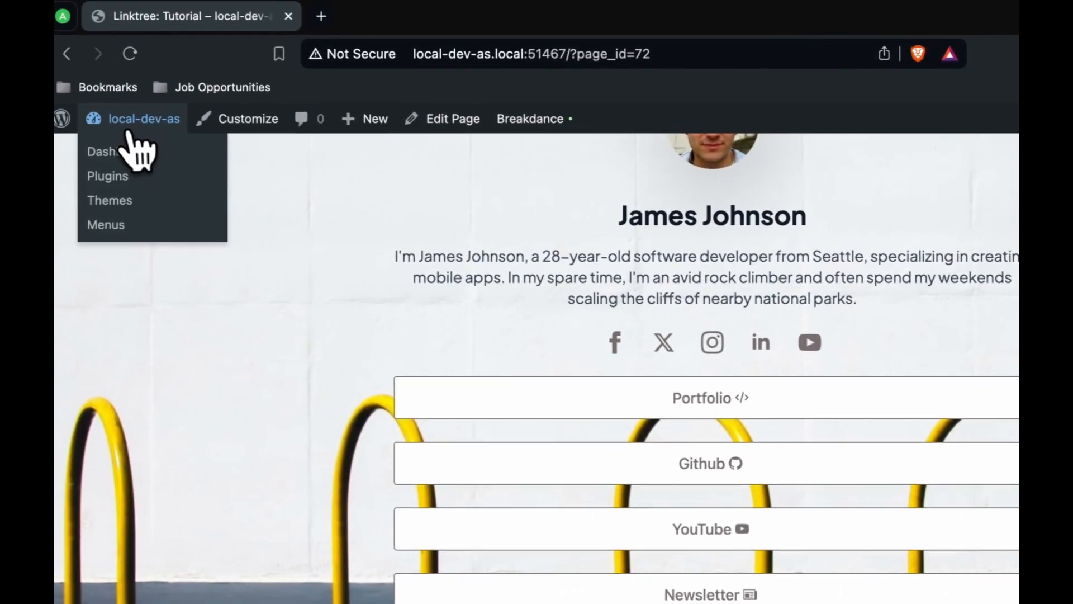
left_click(84, 99)
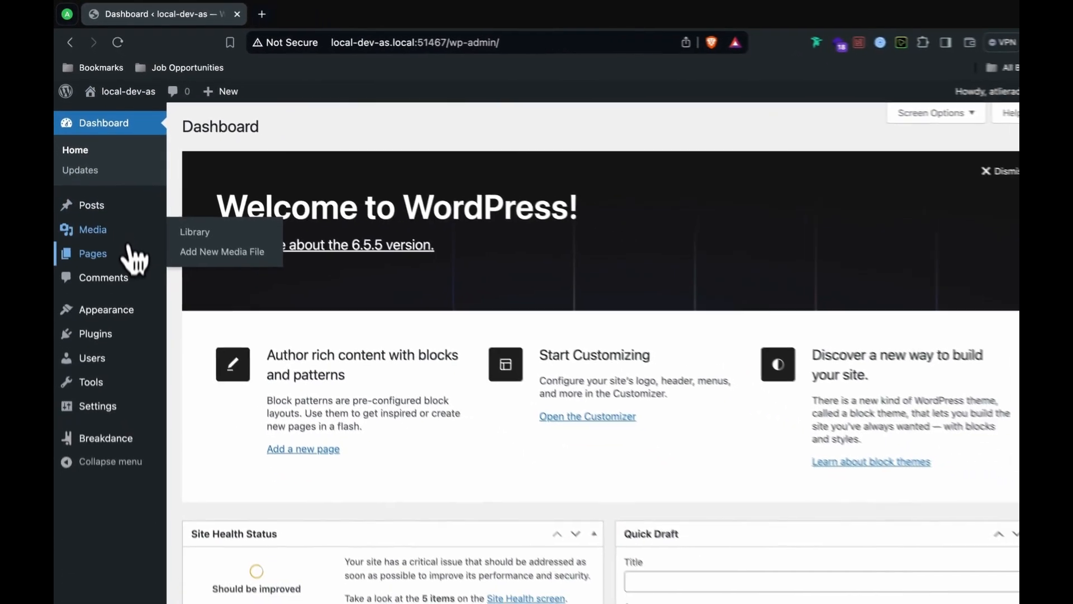
Step: Open the test contact-form entry under Breakdance > Form Submissions, review its details, and save it
mouse_move(121, 440)
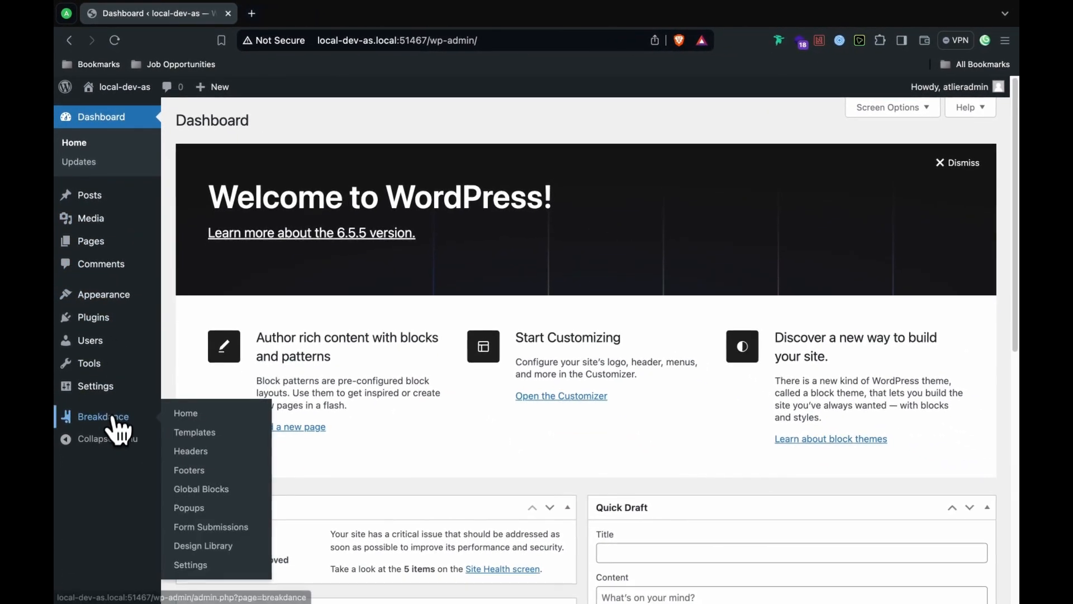
left_click(211, 526)
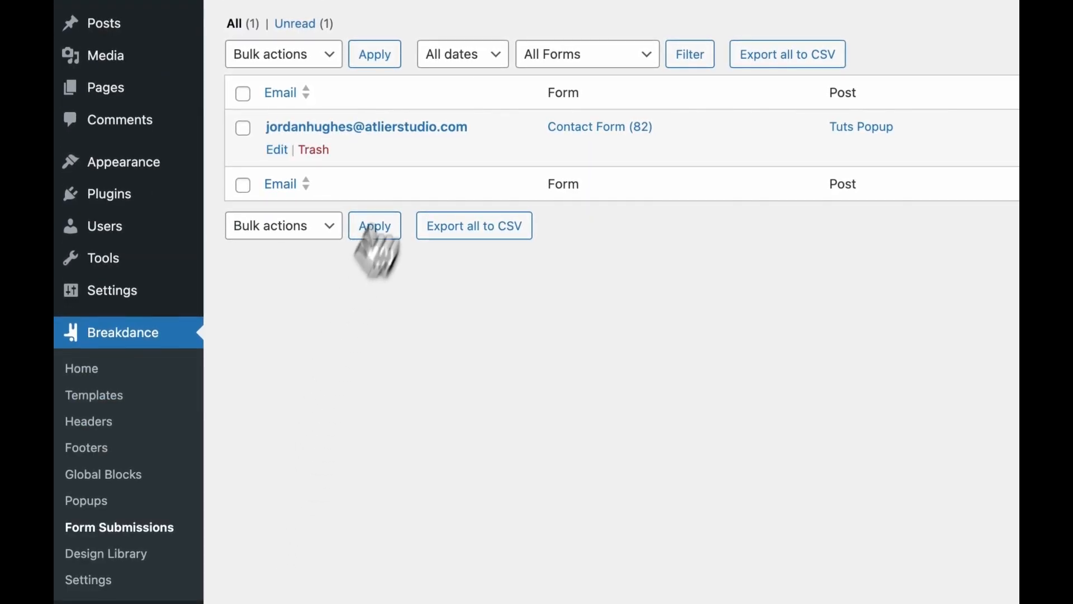
left_click(345, 127)
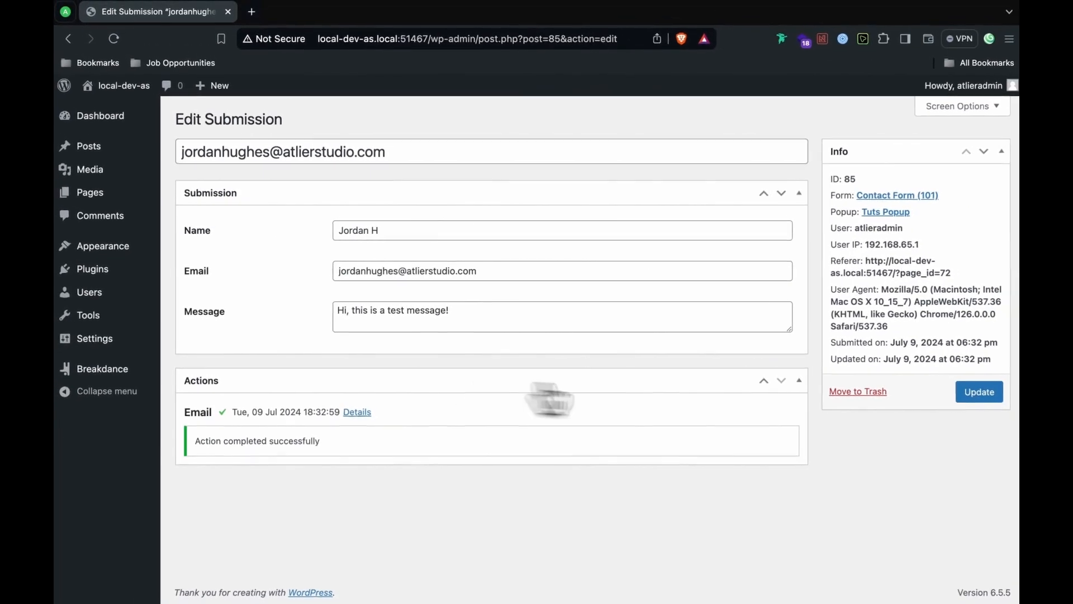
left_click(988, 397)
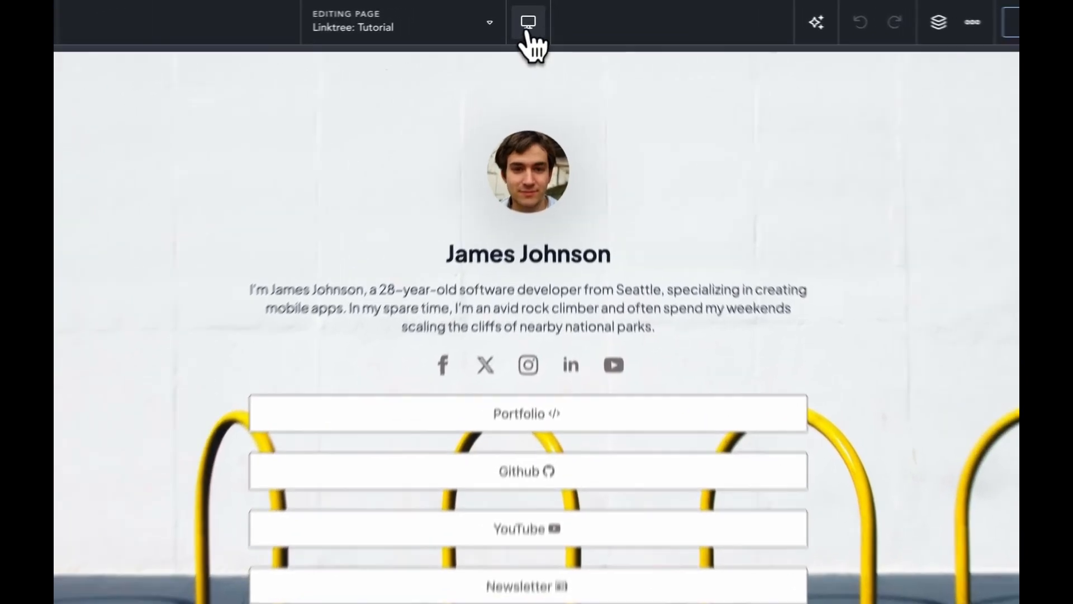
Step: Preview the Linktree page at Tablet Landscape, Tablet Portrait, Phone Landscape and Phone Portrait widths
left_click(537, 17)
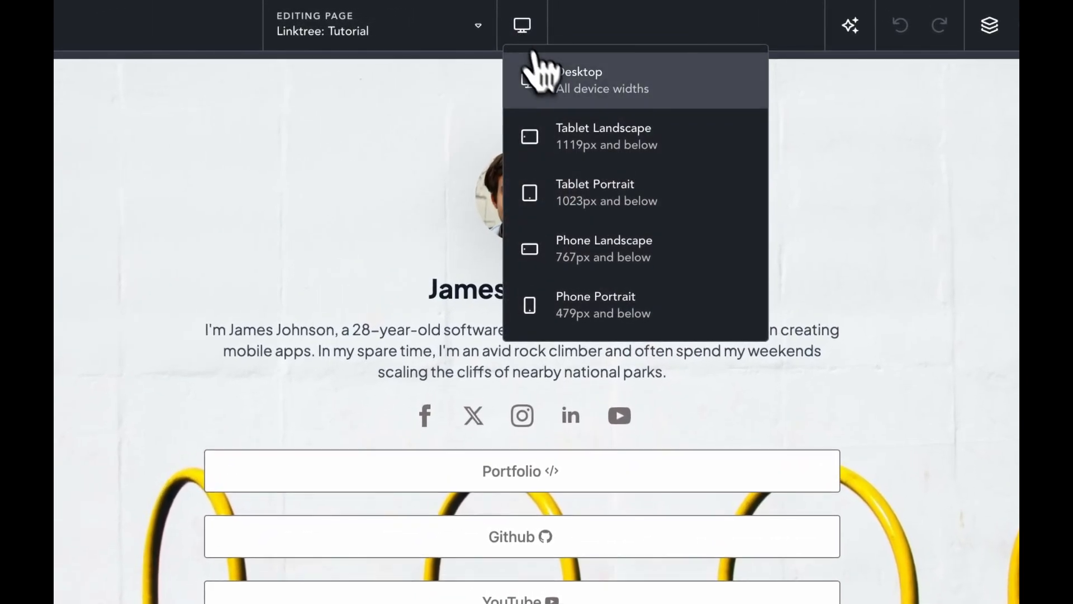
left_click(584, 142)
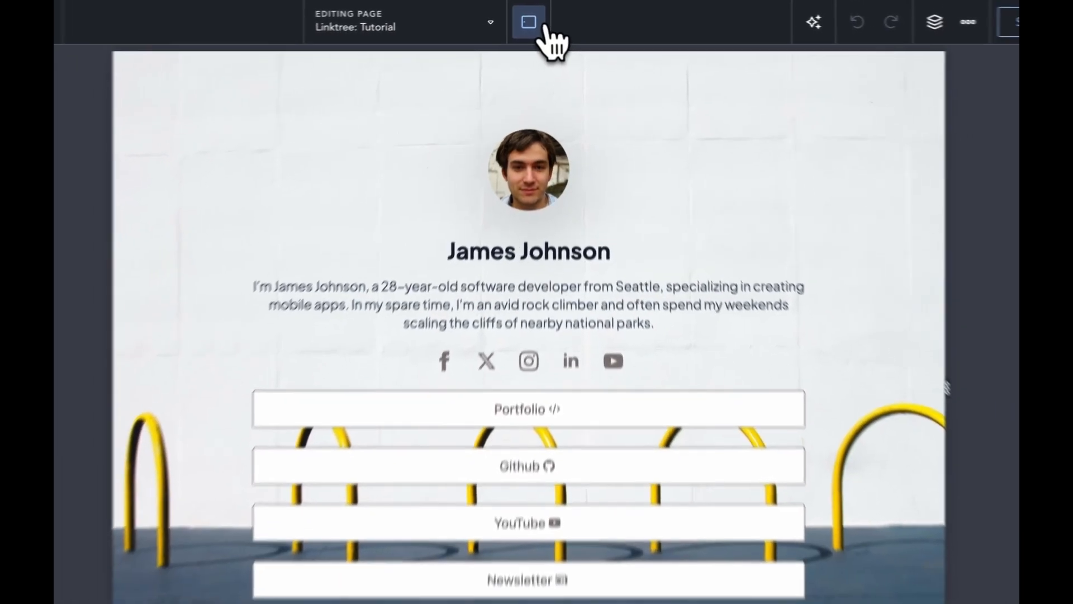
left_click(522, 25)
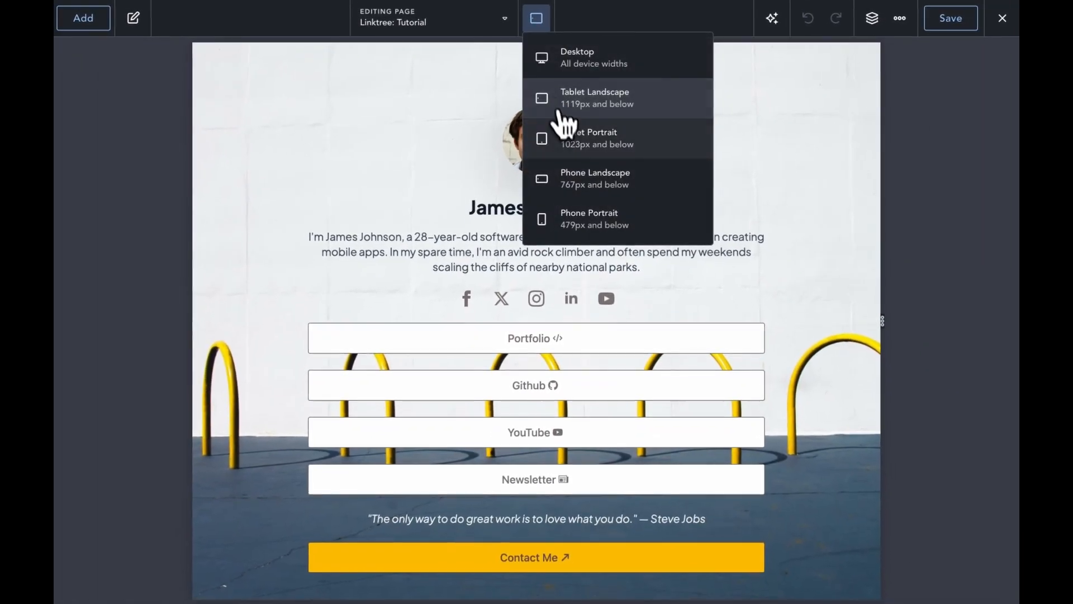
left_click(566, 197)
left_click(536, 19)
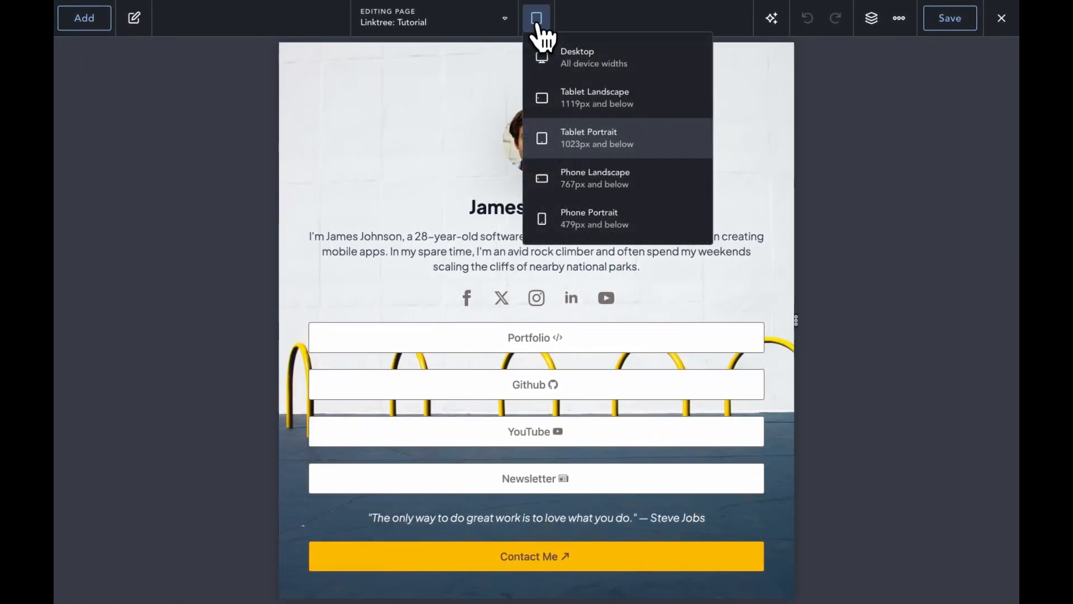
left_click(578, 178)
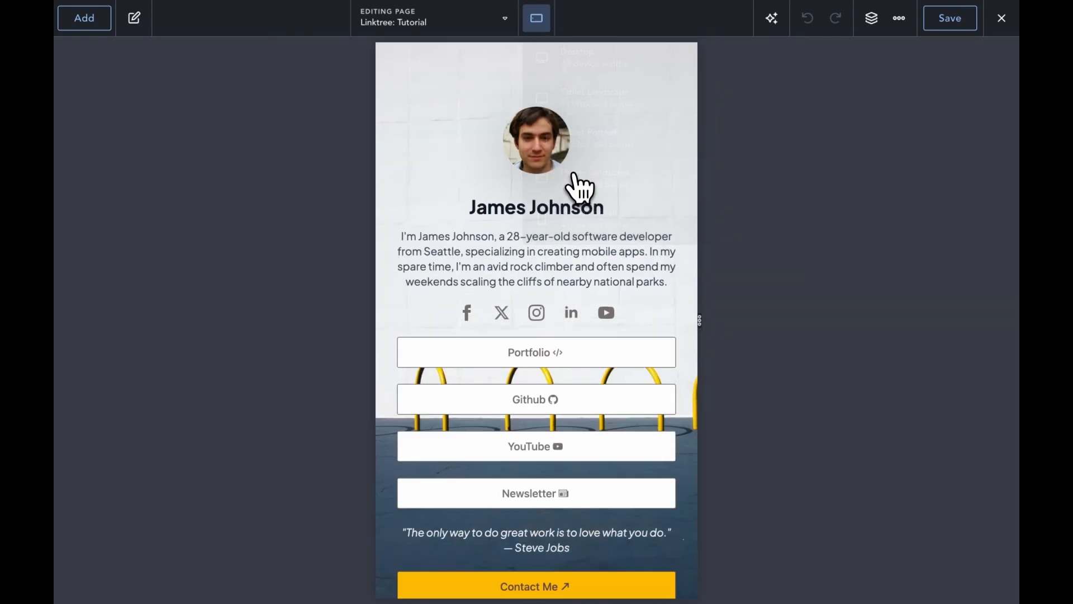
scroll(532, 187, "down", 1)
scroll(532, 186, "up", 1)
left_click(537, 27)
left_click(575, 218)
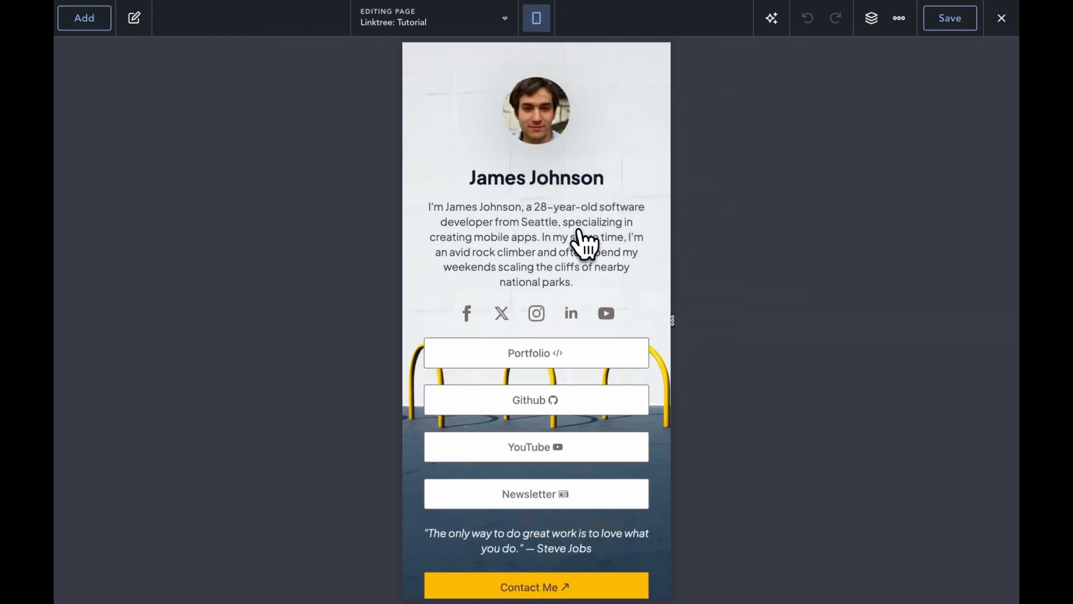
scroll(582, 239, "down", 3)
scroll(582, 239, "up", 3)
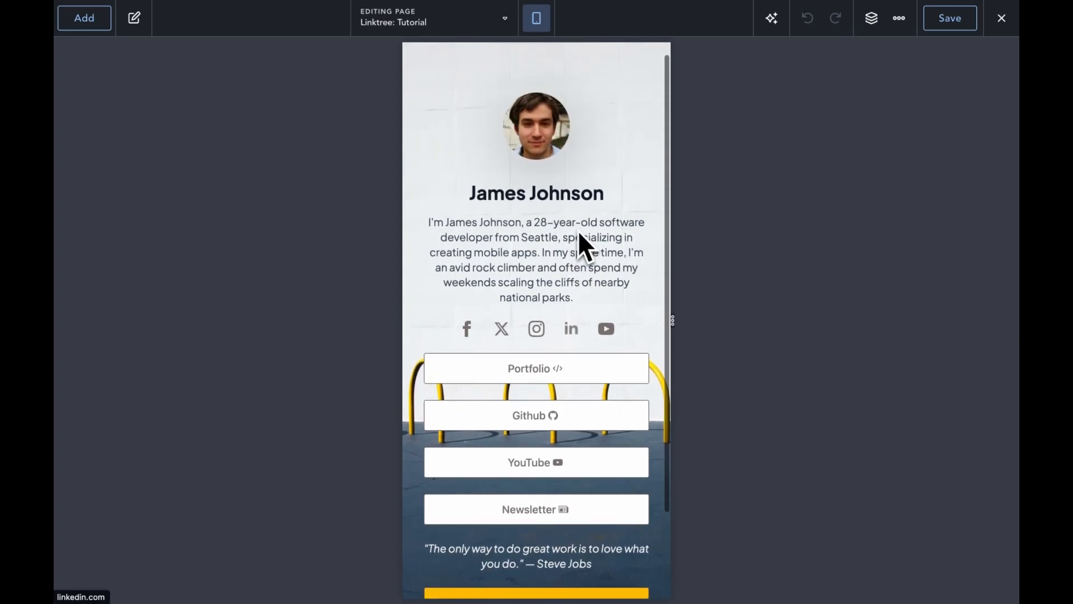
Step: Show the bio paragraph's Design > Size width settings, then return the preview to Desktop width
left_click(536, 246)
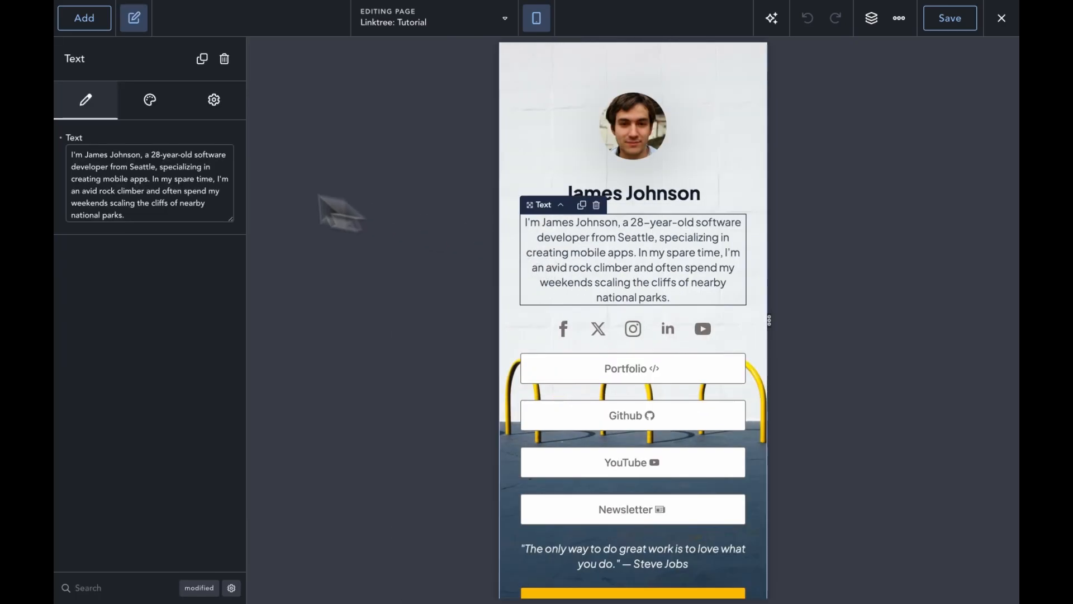
left_click(148, 100)
left_click(169, 189)
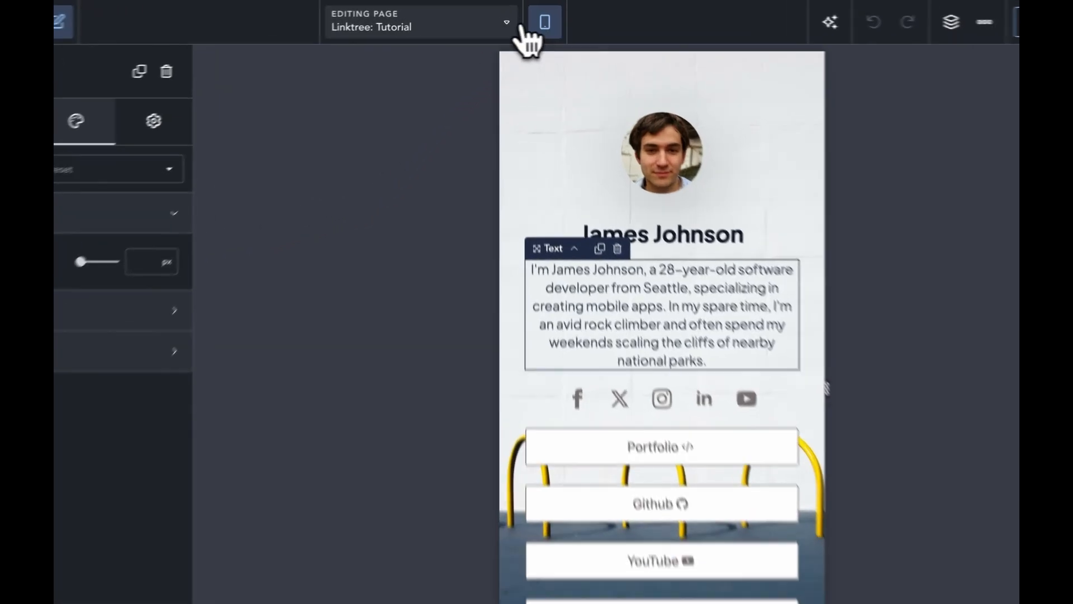
left_click(505, 20)
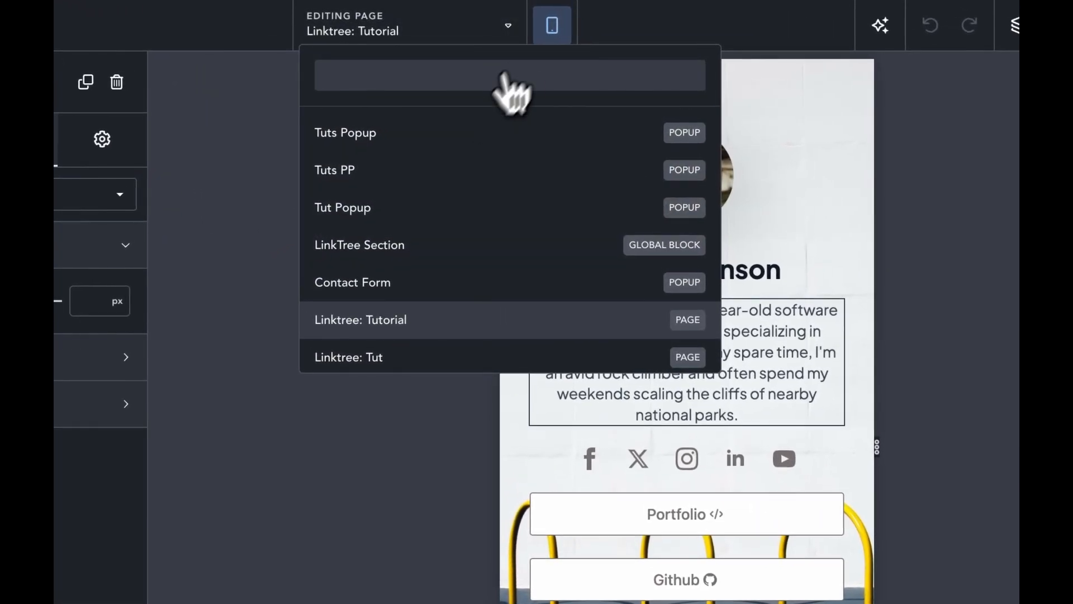
left_click(552, 25)
left_click(580, 77)
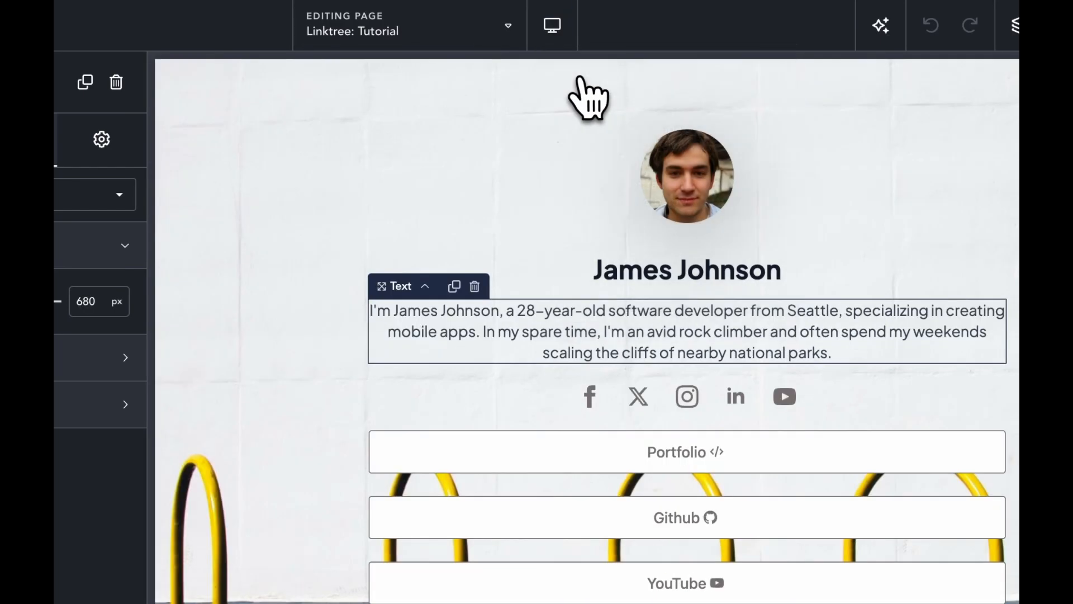